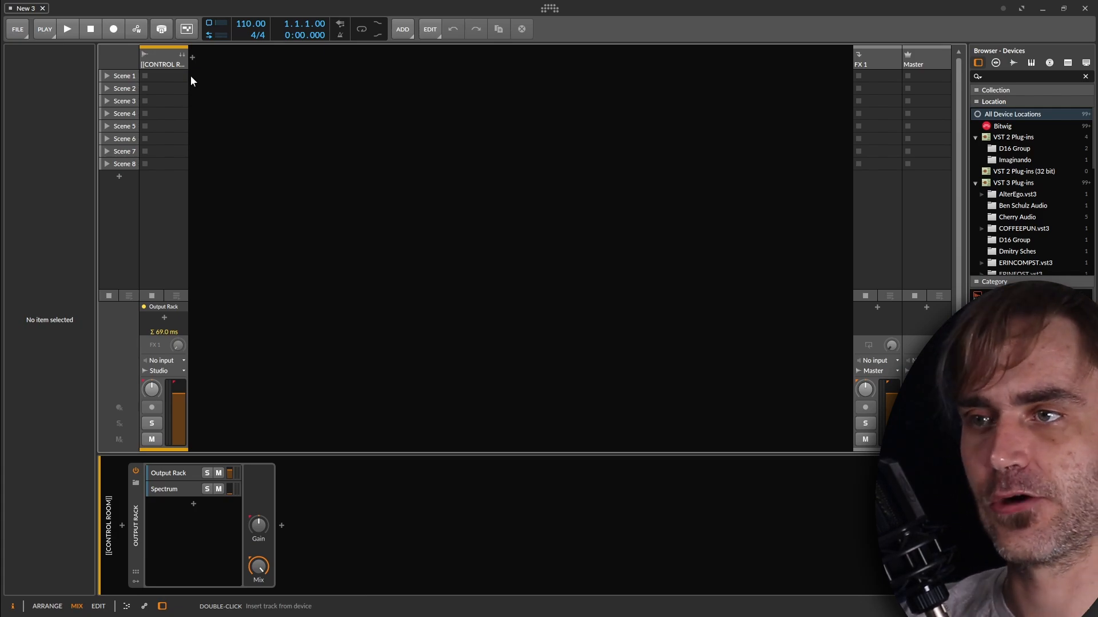
Add an instrument track containing a Note Grid device followed by the Vital synth
{"action": "double_click", "coordinate": [191, 76]}
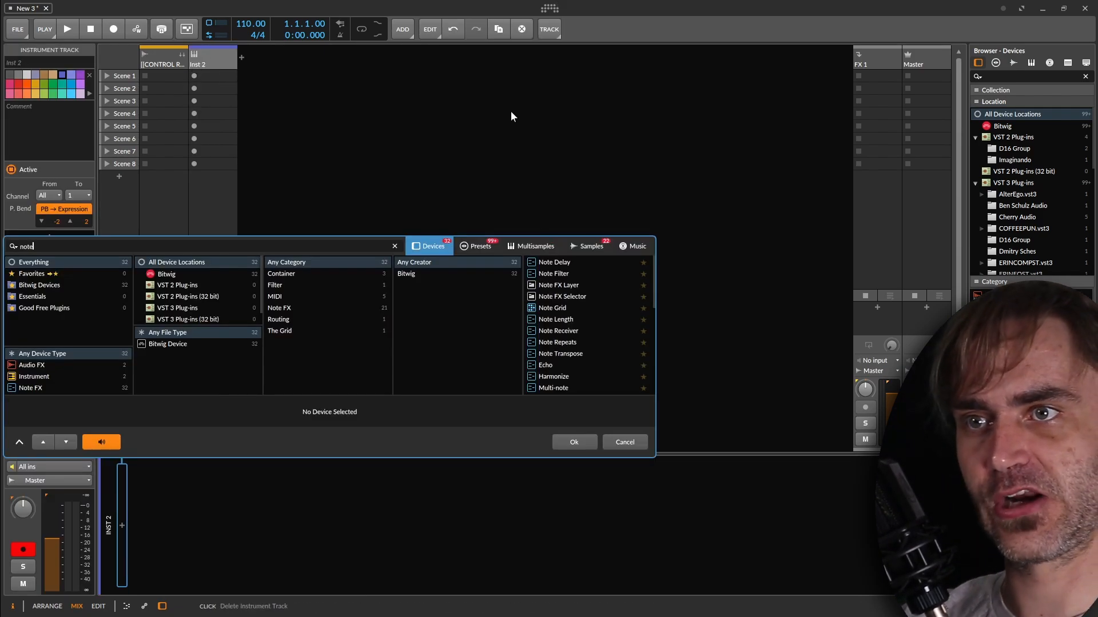
{"action": "left_click", "coordinate": [549, 307]}
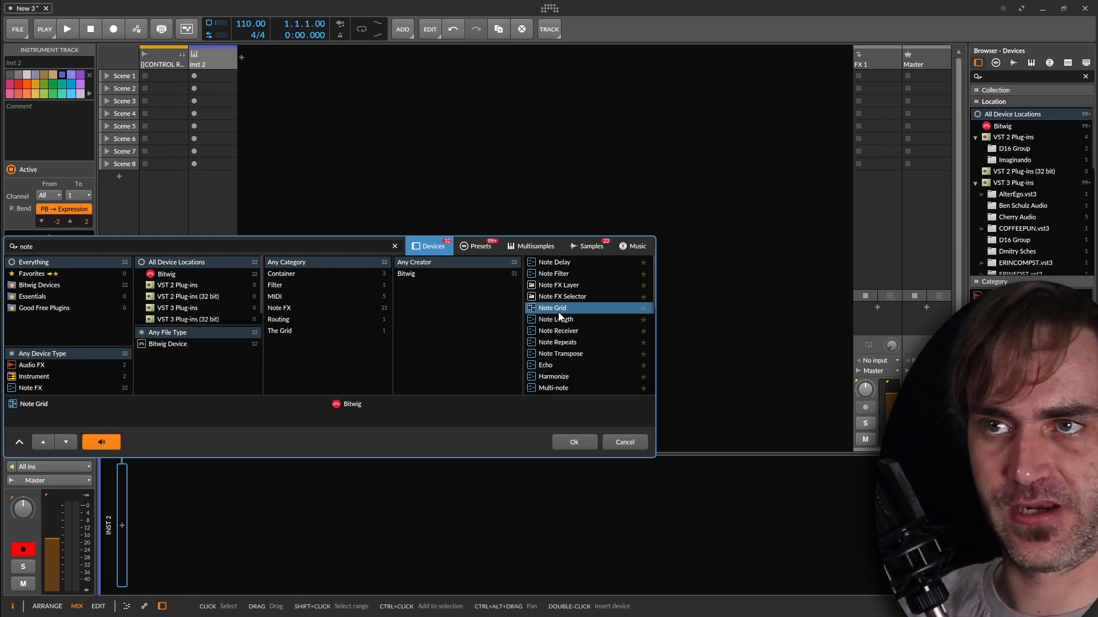
{"action": "left_click", "coordinate": [570, 441]}
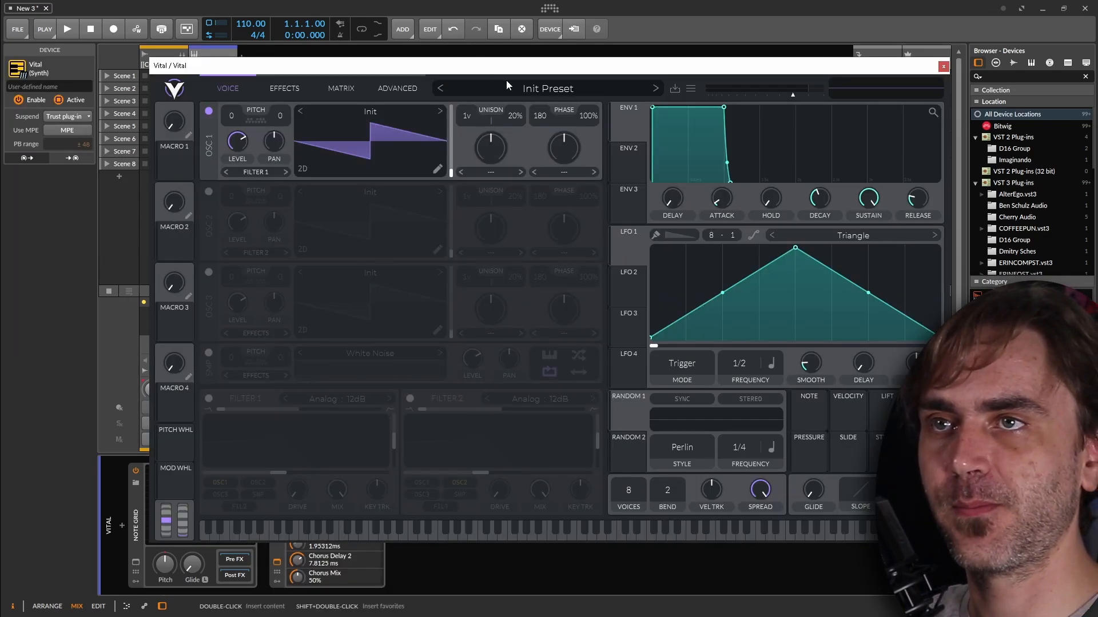
{"action": "left_click", "coordinate": [506, 87]}
{"action": "scroll", "coordinate": [360, 464], "scroll_direction": "down", "scroll_amount": 2}
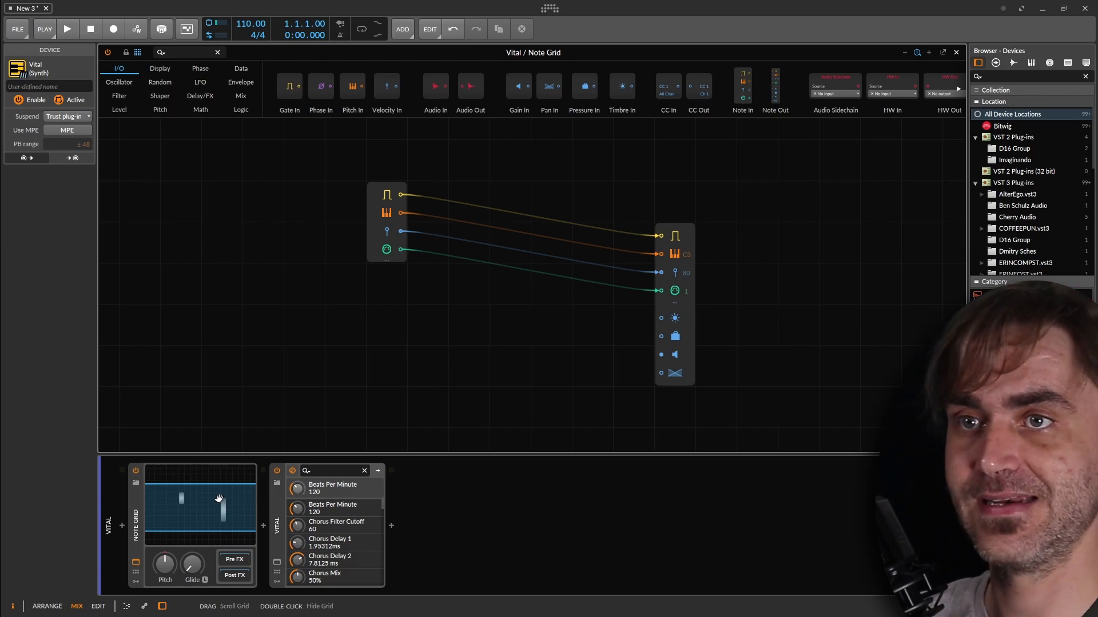
Set the Note Grid's voices to Mono and delete the Note In module from the patch
{"action": "left_click", "coordinate": [133, 536]}
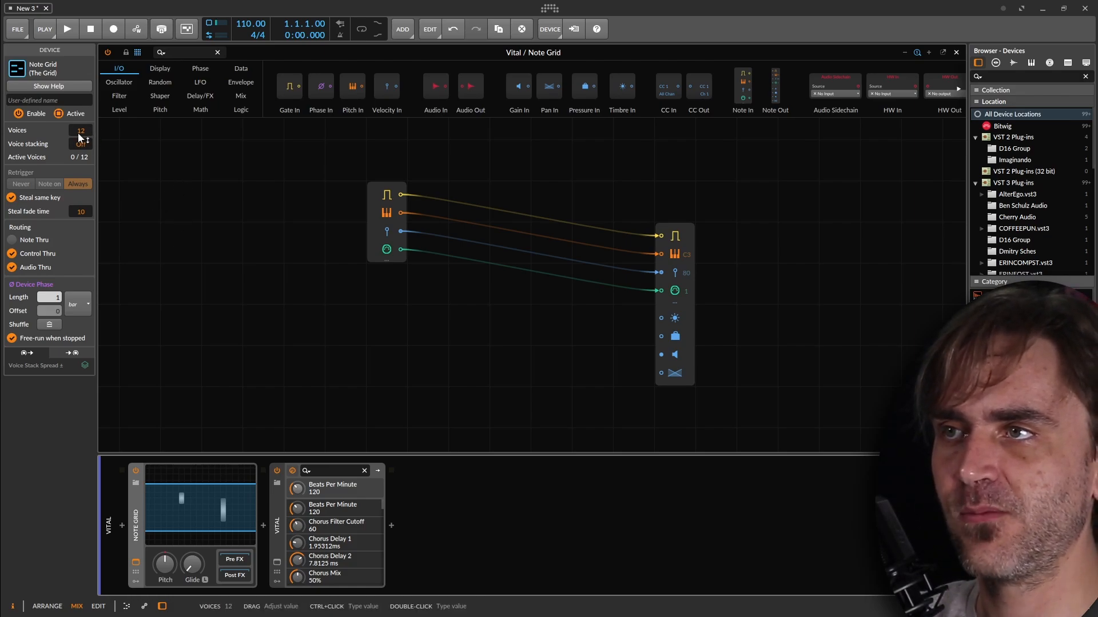
{"action": "left_click_drag", "start_coordinate": [80, 131], "coordinate": [80, 183]}
{"action": "left_click", "coordinate": [379, 300]}
{"action": "left_click", "coordinate": [272, 316]}
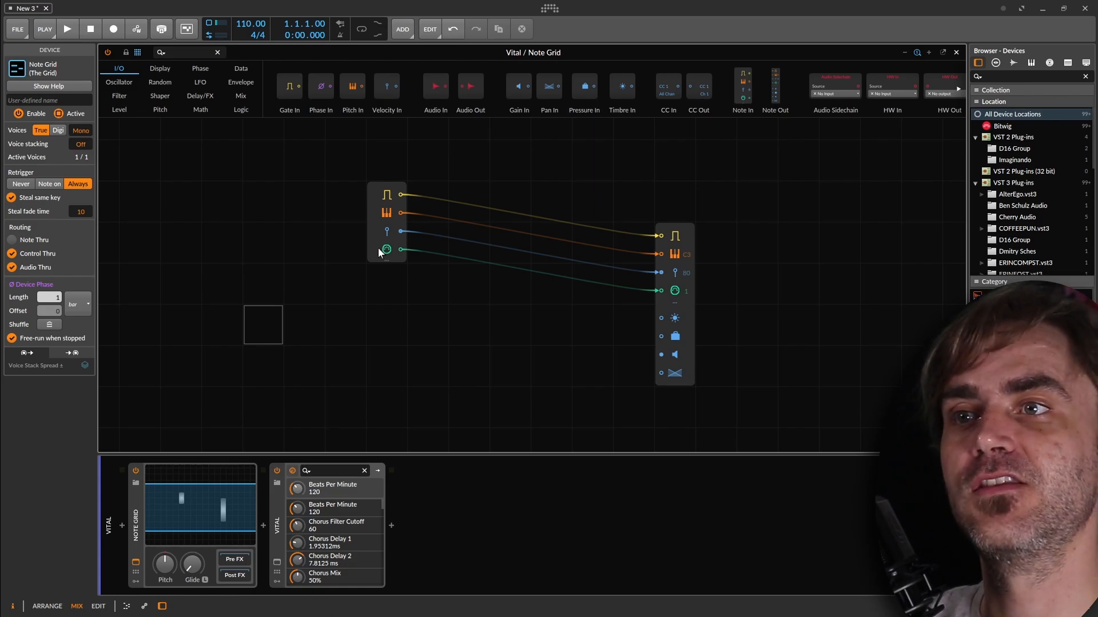
{"action": "left_click_drag", "start_coordinate": [379, 248], "coordinate": [354, 246]}
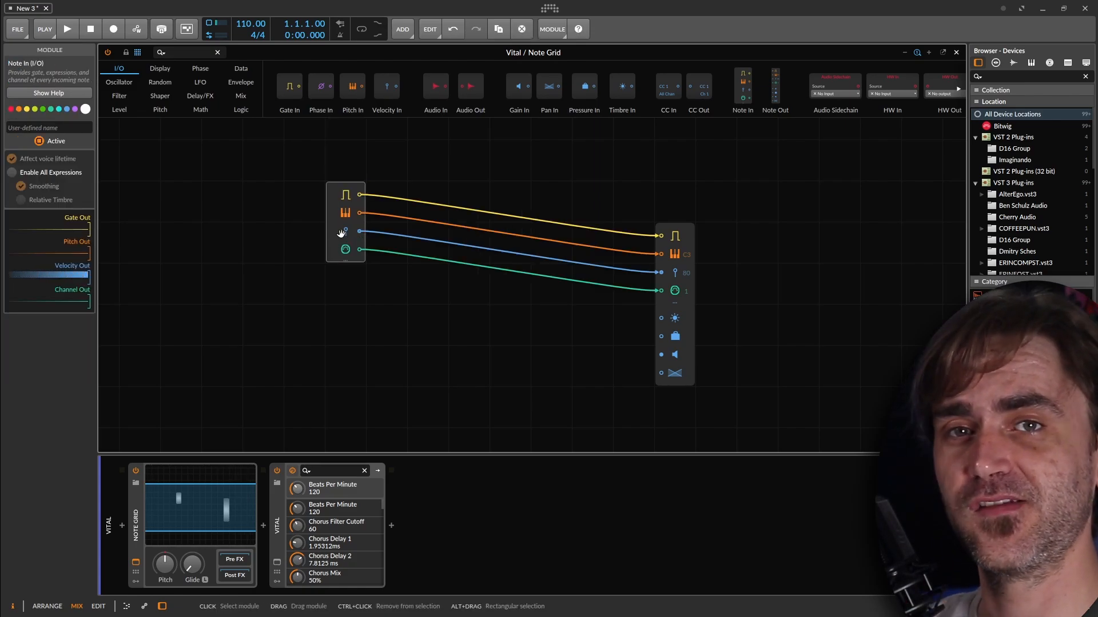
{"action": "key", "text": "Delete"}
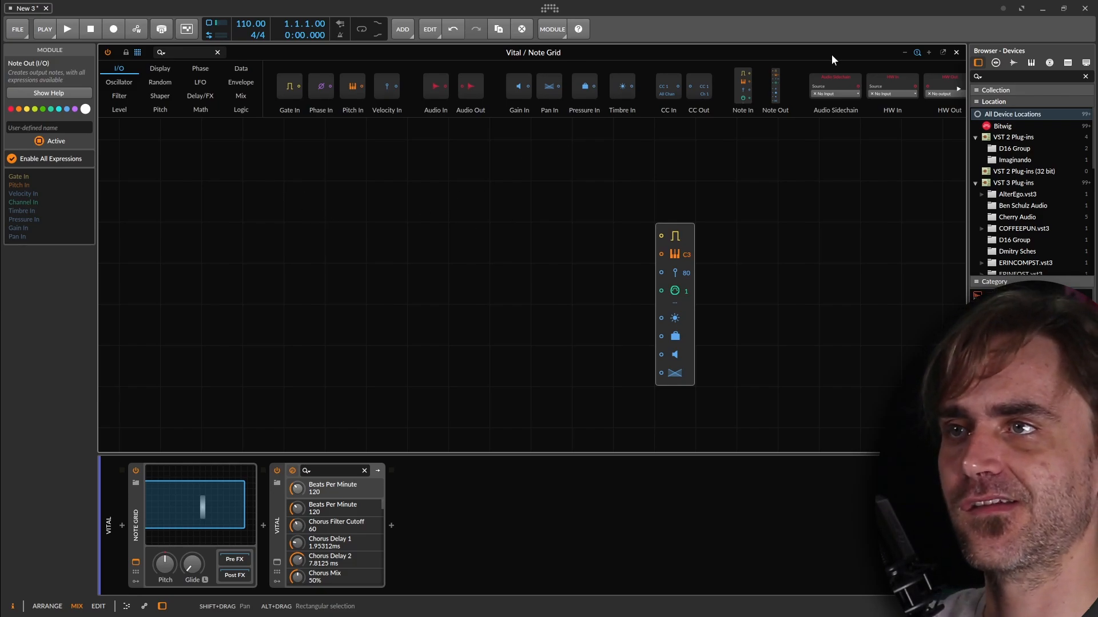
{"action": "left_click", "coordinate": [240, 68]}
{"action": "left_click_drag", "start_coordinate": [463, 85], "coordinate": [366, 278]}
{"action": "left_click_drag", "start_coordinate": [317, 86], "coordinate": [646, 241]}
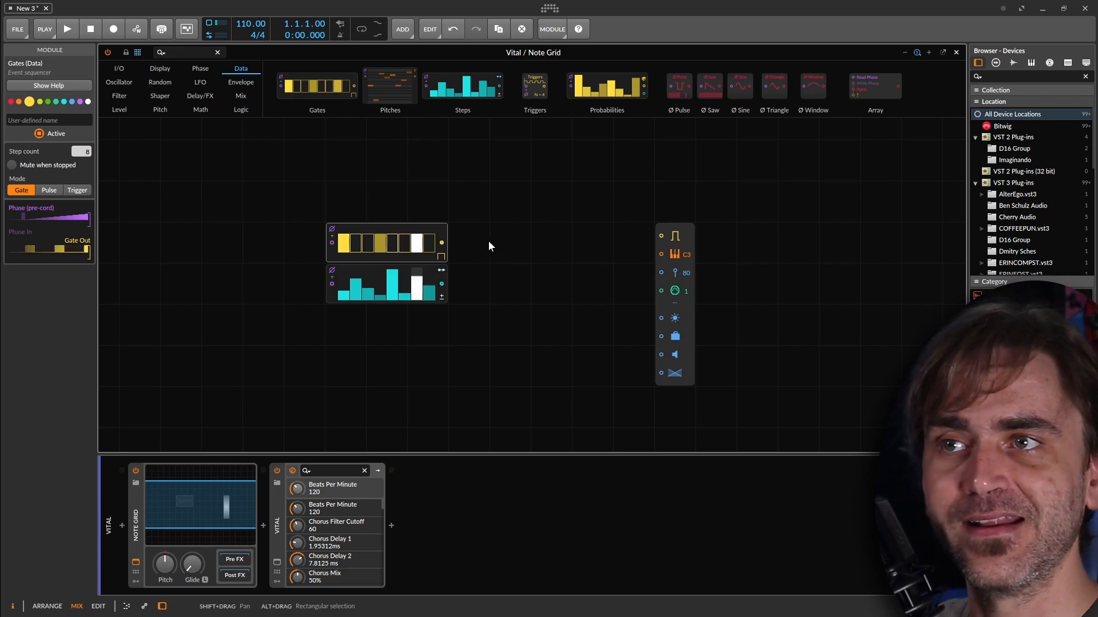
{"action": "left_click_drag", "start_coordinate": [446, 242], "coordinate": [661, 236]}
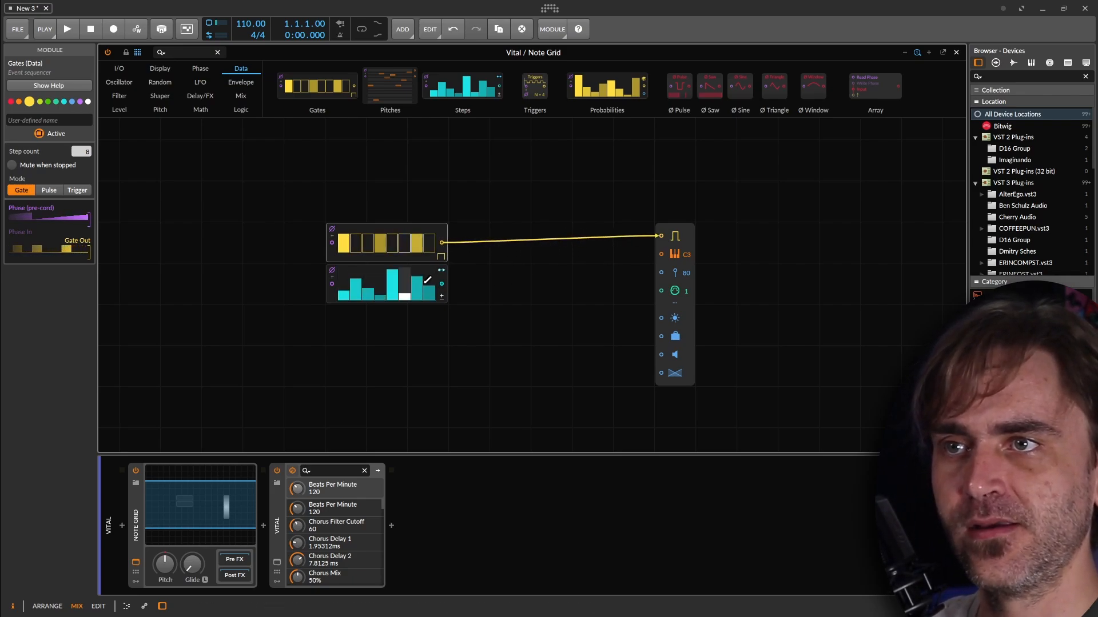
{"action": "left_click_drag", "start_coordinate": [442, 284], "coordinate": [657, 253]}
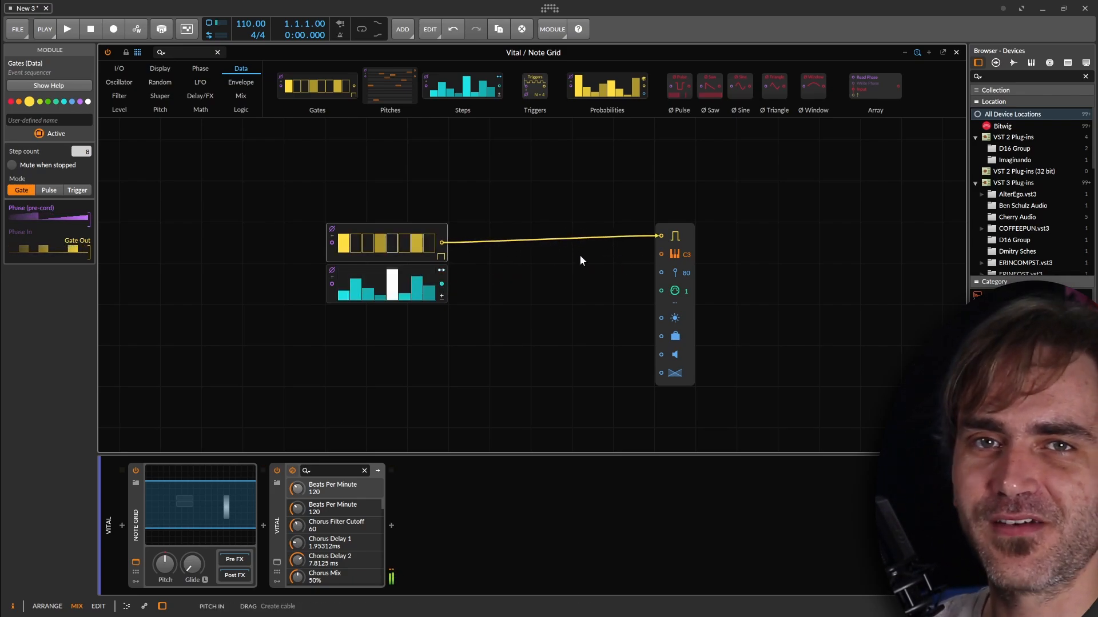
{"action": "left_click_drag", "start_coordinate": [442, 283], "coordinate": [658, 254]}
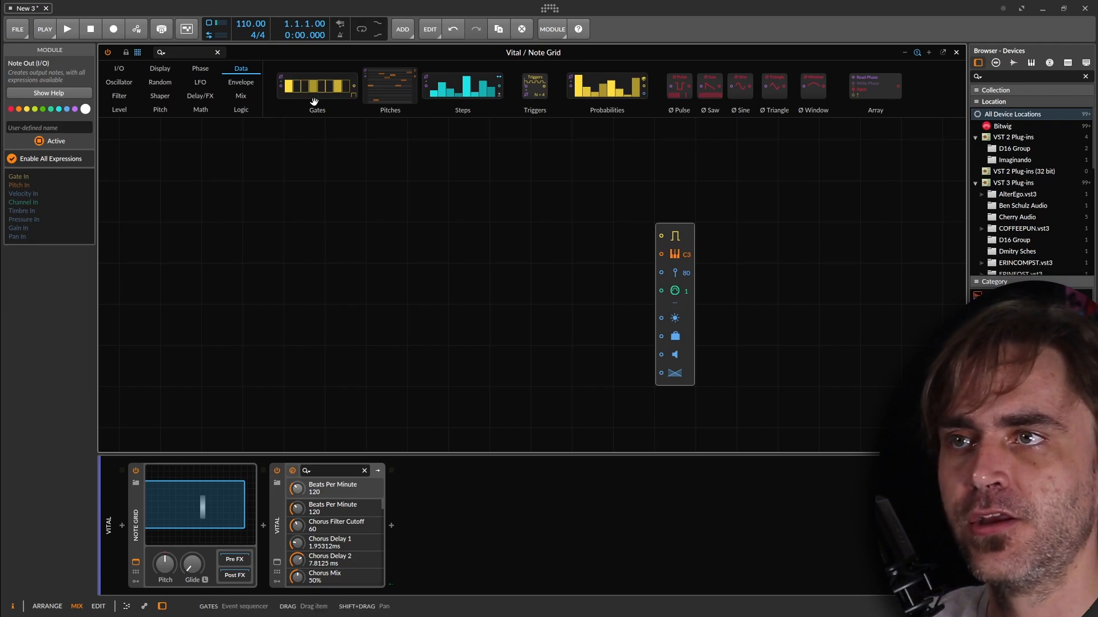
Add a Gates module feeding Note Out's gate, with Mute when stopped enabled, and a Steps module feeding its pitch input
{"action": "left_click_drag", "start_coordinate": [317, 85], "coordinate": [338, 262]}
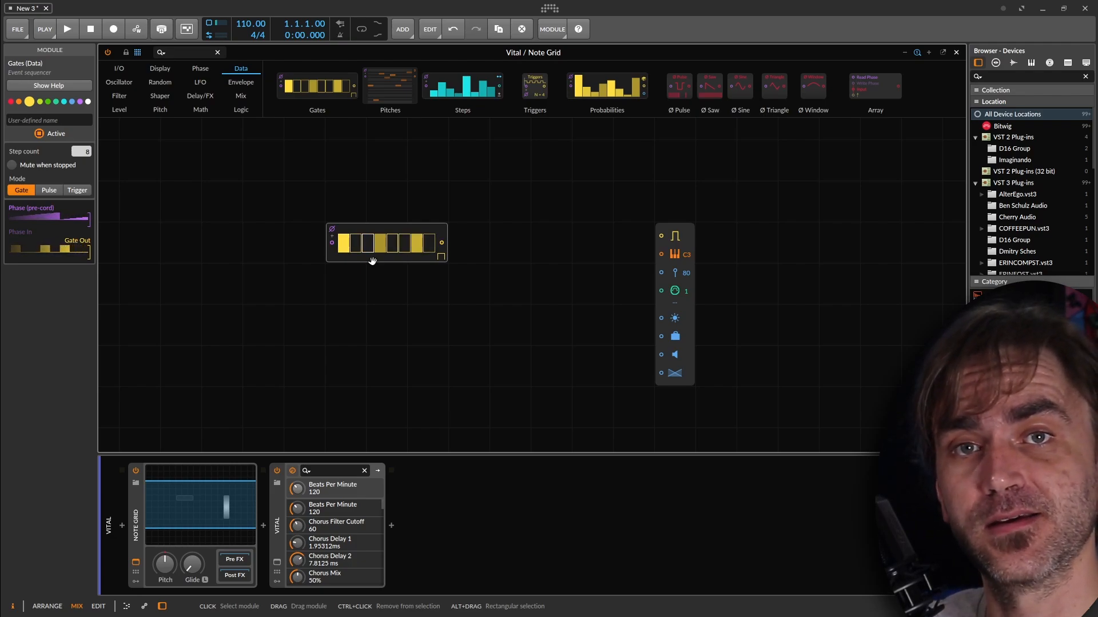
{"action": "left_click_drag", "start_coordinate": [465, 93], "coordinate": [305, 324]}
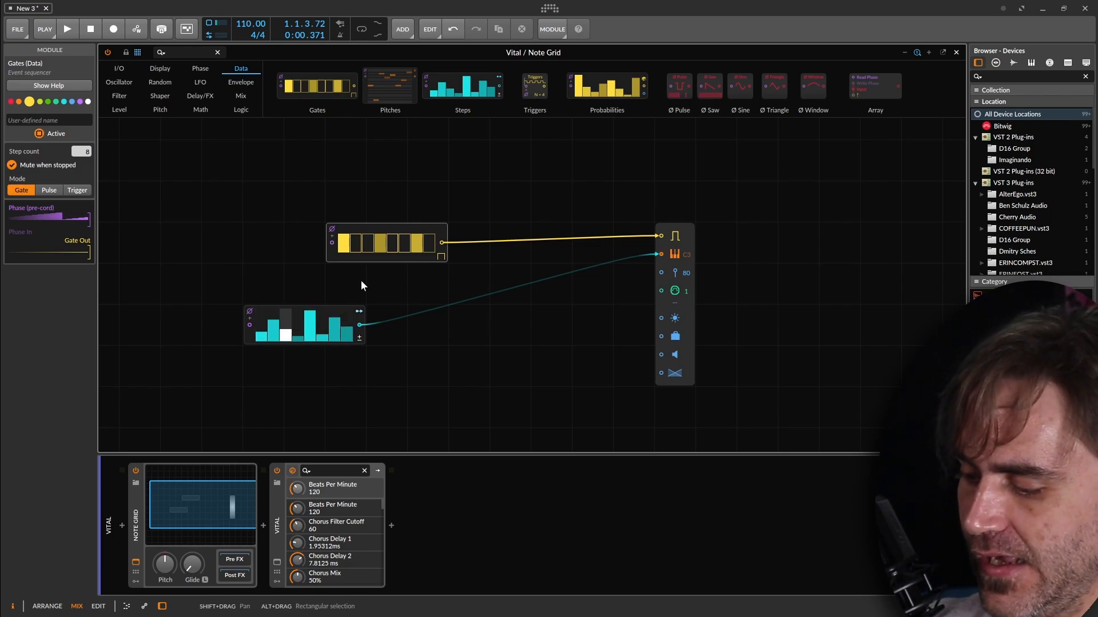
Insert a Pitch Quantize module between Steps and Note Out's pitch input, with the notes C, D, D#, G and G# enabled
{"action": "type", "text": "quan"}
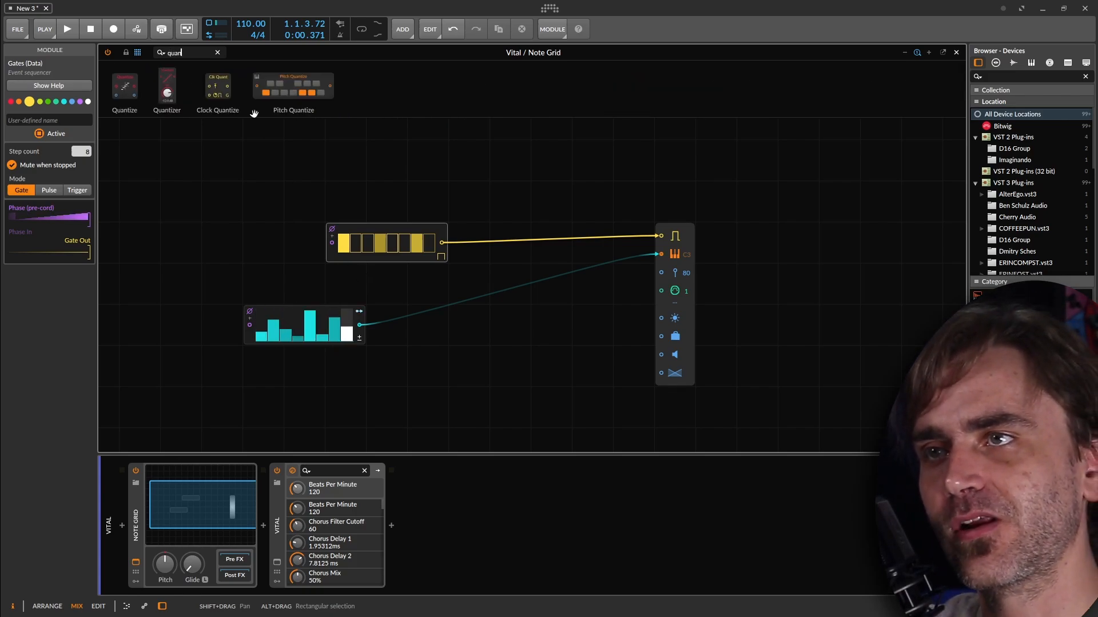
{"action": "left_click_drag", "start_coordinate": [254, 113], "coordinate": [366, 325]}
{"action": "left_click", "coordinate": [455, 337]}
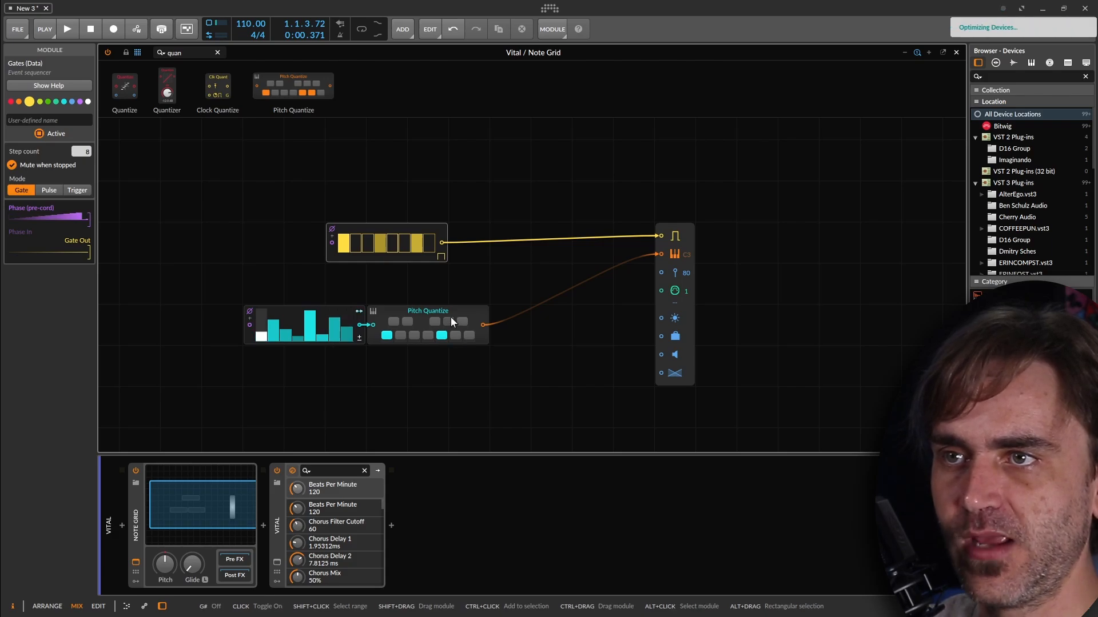
{"action": "left_click", "coordinate": [449, 322]}
{"action": "left_click", "coordinate": [407, 322]}
{"action": "left_click", "coordinate": [400, 336]}
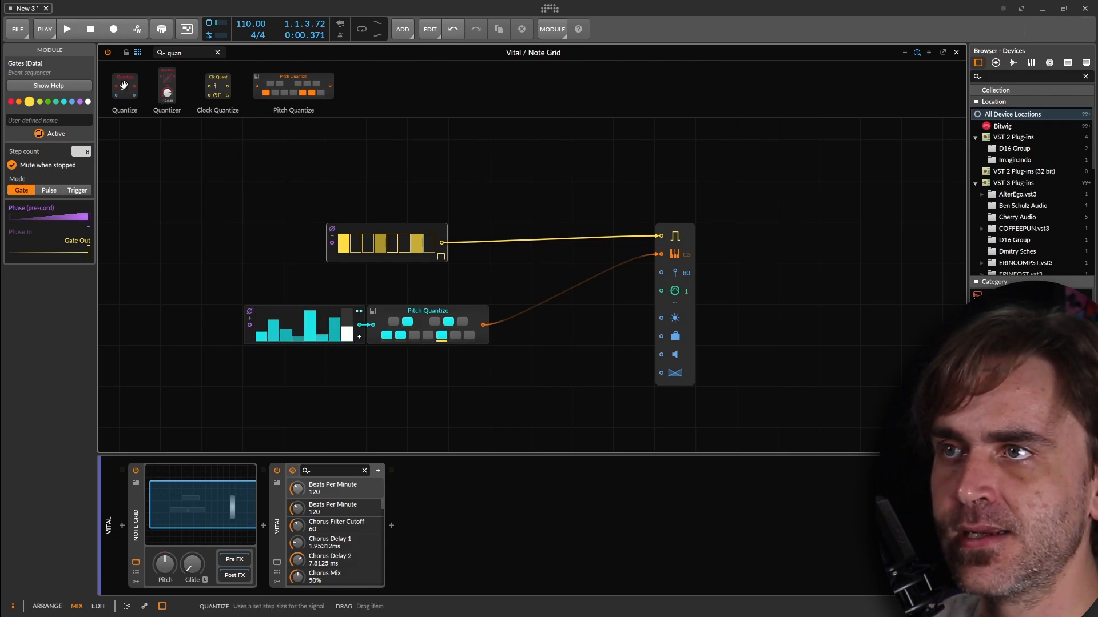
Insert a Pitch Scaler module ranging from 0.00 to 24.00 between the Steps and Pitch Quantize modules
{"action": "left_click", "coordinate": [186, 52]}
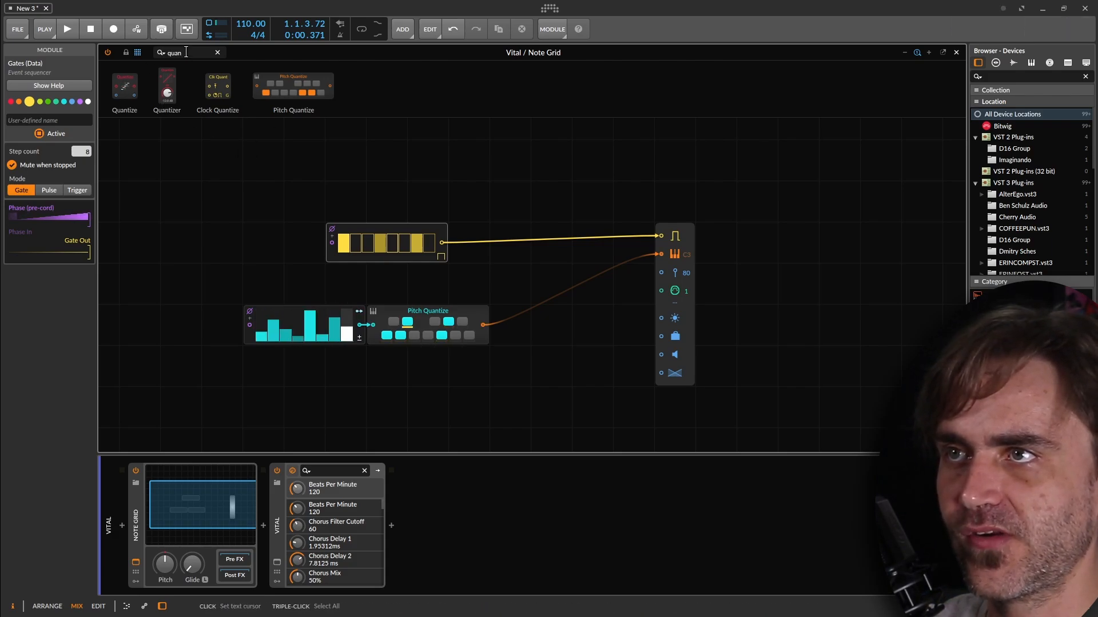
{"action": "type", "text": "sca"}
{"action": "left_click_drag", "start_coordinate": [264, 85], "coordinate": [425, 296]}
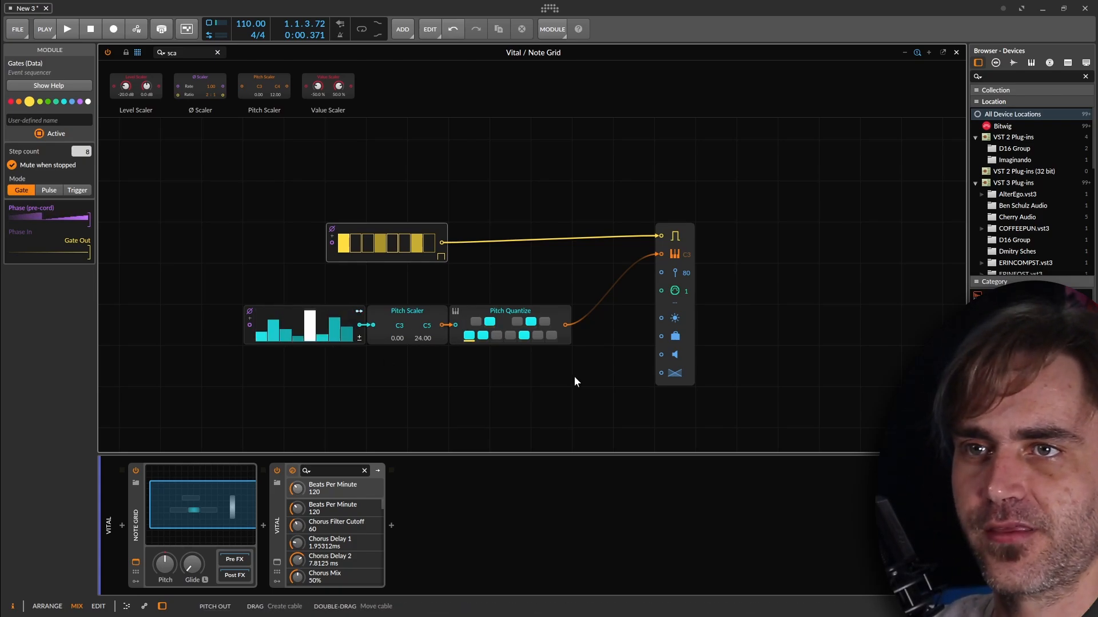
Increase the Gates module's step count during playback and move the module higher up in the patch
{"action": "key", "text": "space"}
{"action": "left_click_drag", "start_coordinate": [81, 151], "coordinate": [81, 127]}
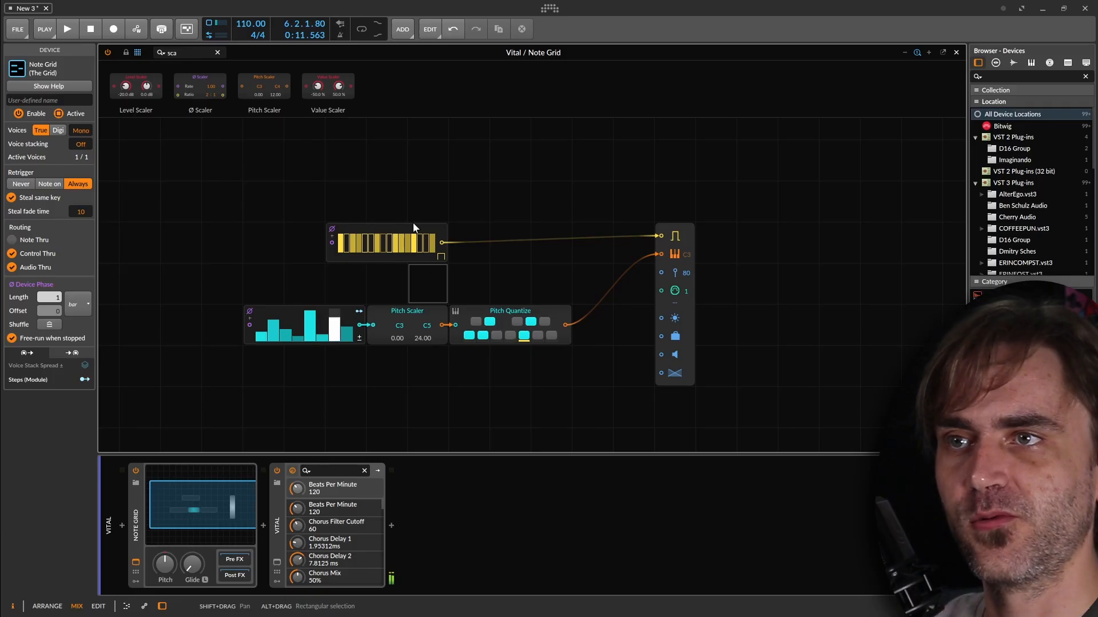
{"action": "mouse_move", "coordinate": [401, 238]}
{"action": "left_mouse_down"}
{"action": "mouse_move", "coordinate": [432, 242]}
{"action": "mouse_move", "coordinate": [341, 241]}
{"action": "mouse_move", "coordinate": [491, 152]}
{"action": "left_mouse_up"}
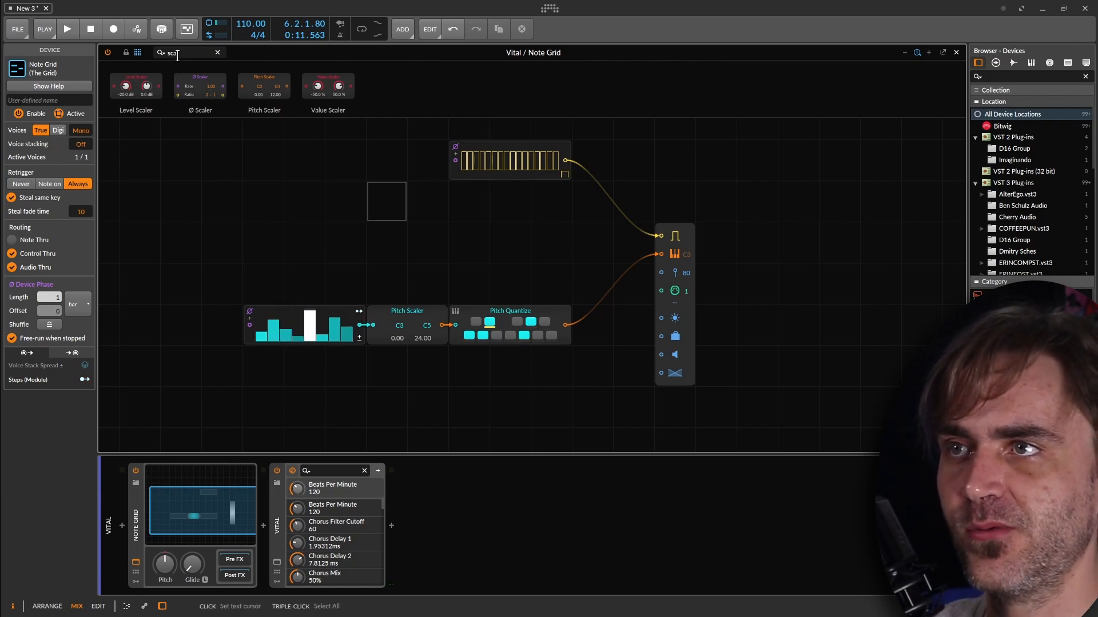
Add a Merge module beside the Gates module and set its in ports to 8
{"action": "left_click_drag", "start_coordinate": [179, 54], "coordinate": [350, 236]}
{"action": "type", "text": "merg"}
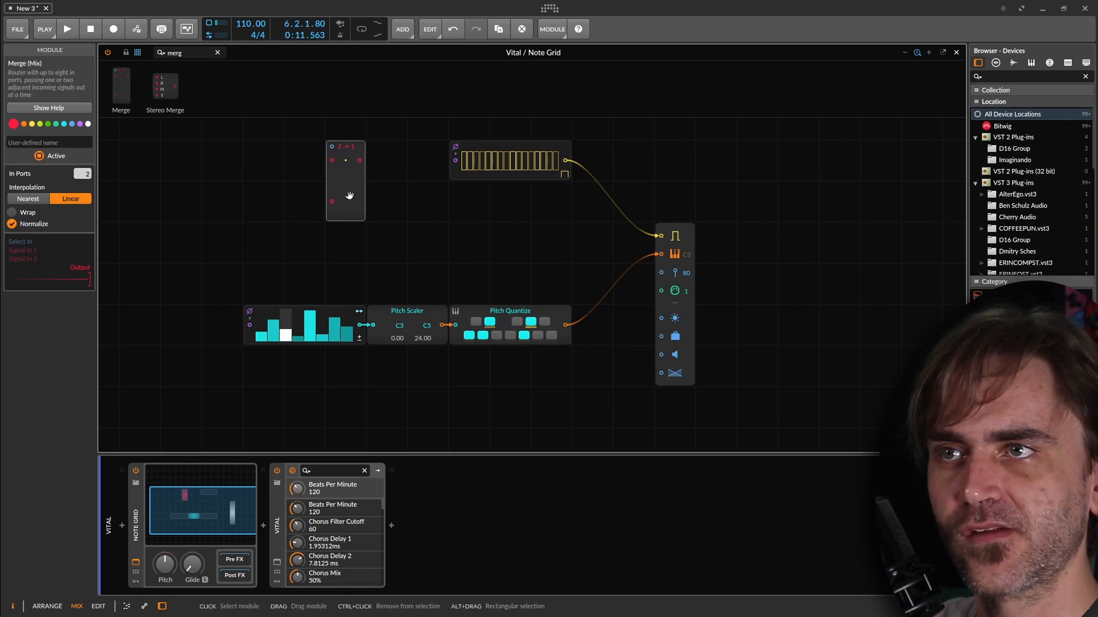
{"action": "left_click_drag", "start_coordinate": [449, 217], "coordinate": [526, 301]}
{"action": "left_click_drag", "start_coordinate": [419, 262], "coordinate": [366, 197]}
{"action": "left_click_drag", "start_coordinate": [84, 174], "coordinate": [84, 131]}
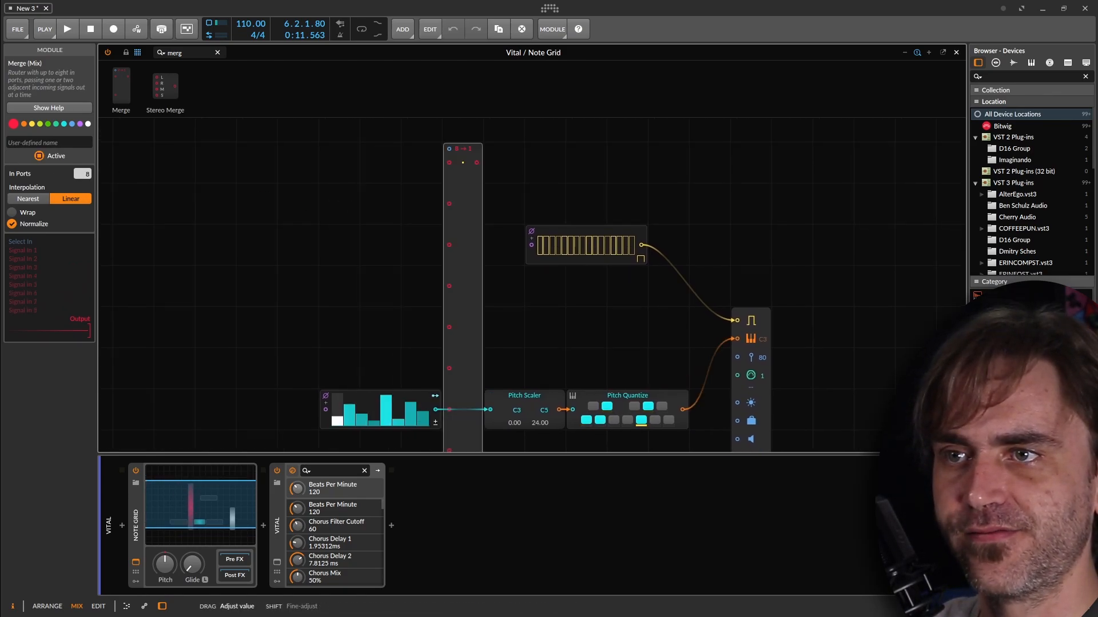
Move the tall Merge module into the empty grid area up and to the left of the Gates module
{"action": "left_click_drag", "start_coordinate": [335, 279], "coordinate": [379, 317]}
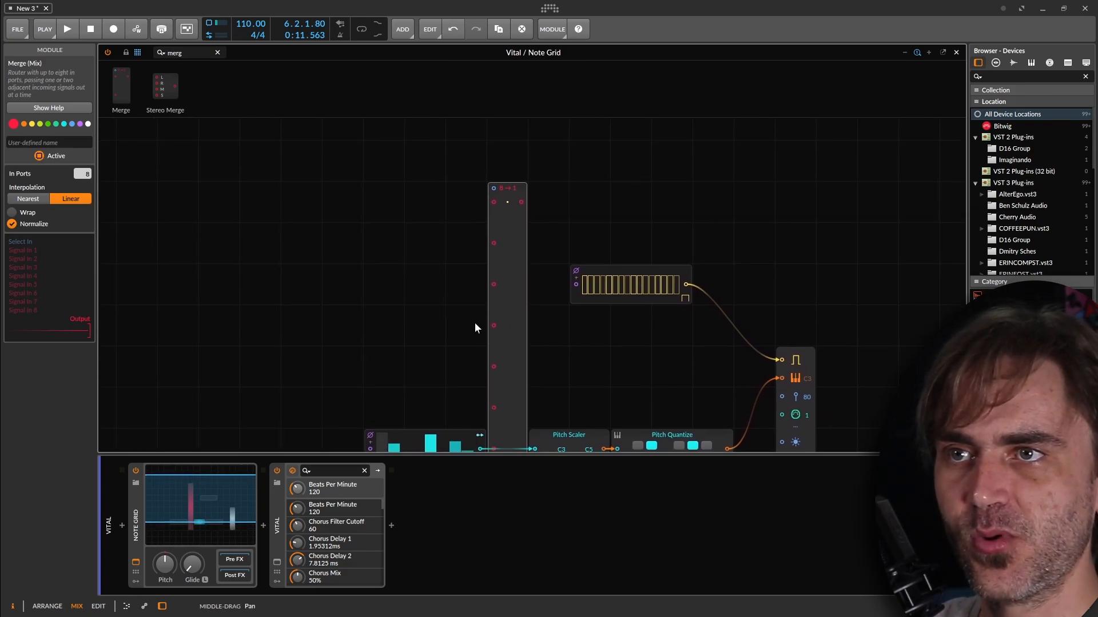
{"action": "left_click_drag", "start_coordinate": [509, 316], "coordinate": [346, 153]}
{"action": "scroll", "coordinate": [386, 270], "scroll_direction": "down", "scroll_amount": 2}
{"action": "left_click_drag", "start_coordinate": [422, 219], "coordinate": [376, 339]}
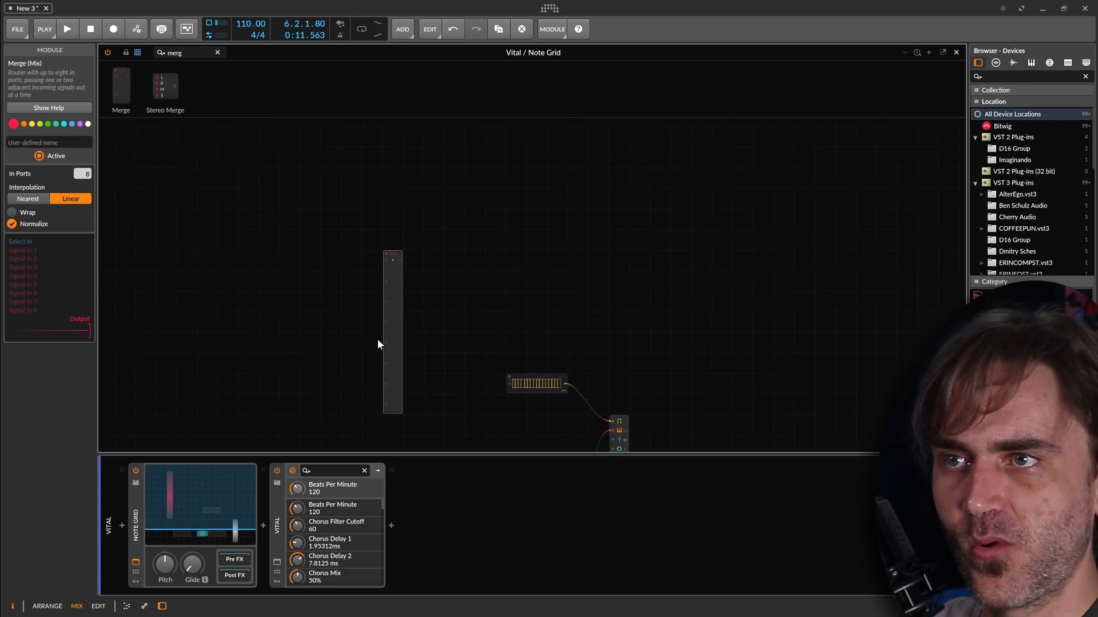
{"action": "scroll", "coordinate": [366, 335], "scroll_direction": "up", "scroll_amount": 3}
{"action": "left_click_drag", "start_coordinate": [147, 278], "coordinate": [390, 246]}
{"action": "left_click_drag", "start_coordinate": [384, 328], "coordinate": [442, 264]}
{"action": "scroll", "coordinate": [400, 269], "scroll_direction": "down", "scroll_amount": 1}
{"action": "left_click_drag", "start_coordinate": [445, 193], "coordinate": [516, 208]}
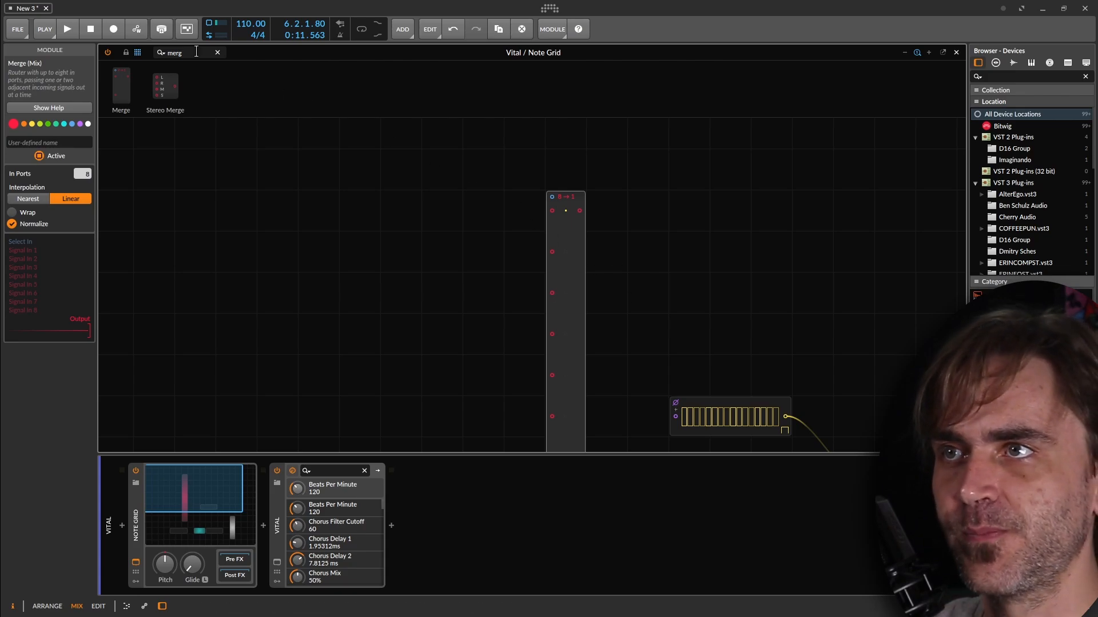
Add a Value module and connect it to the Merge module's select input
{"action": "left_click_drag", "start_coordinate": [182, 52], "coordinate": [133, 50]}
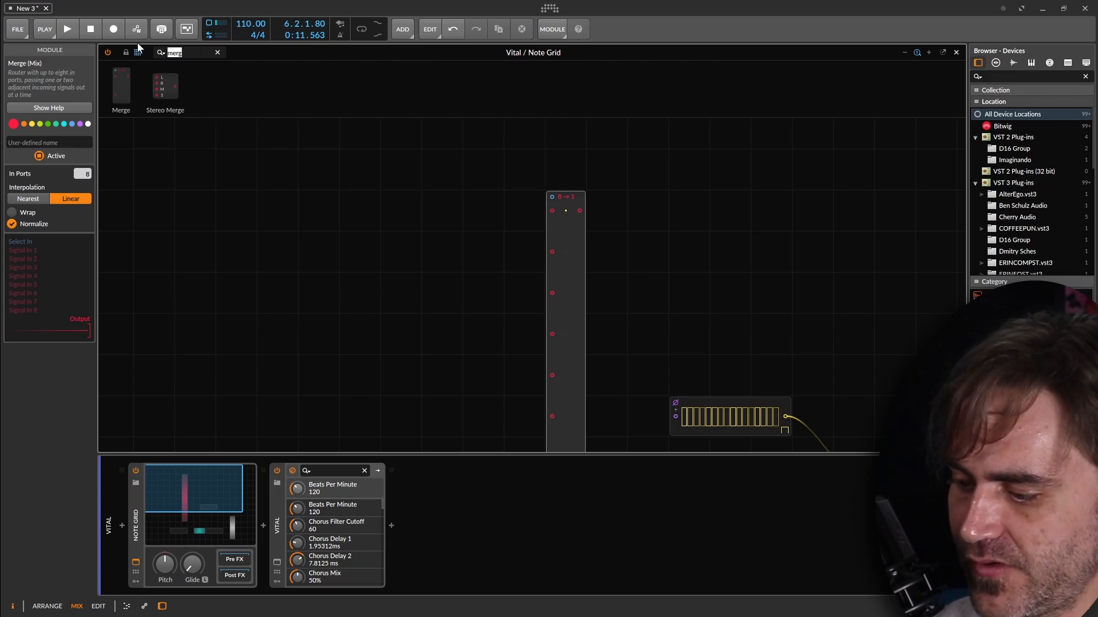
{"action": "type", "text": "valu"}
{"action": "left_click_drag", "start_coordinate": [250, 86], "coordinate": [441, 183]}
Connect two Button modules to the first two signal inputs of Merge and switch the first button on
{"action": "left_click", "coordinate": [188, 57]}
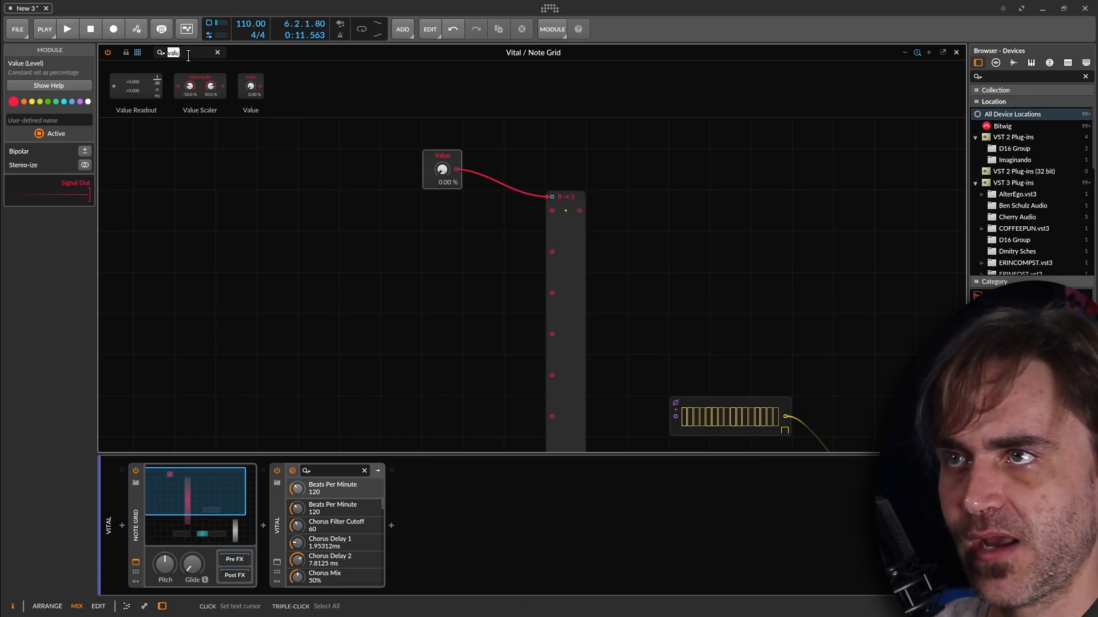
{"action": "type", "text": "but"}
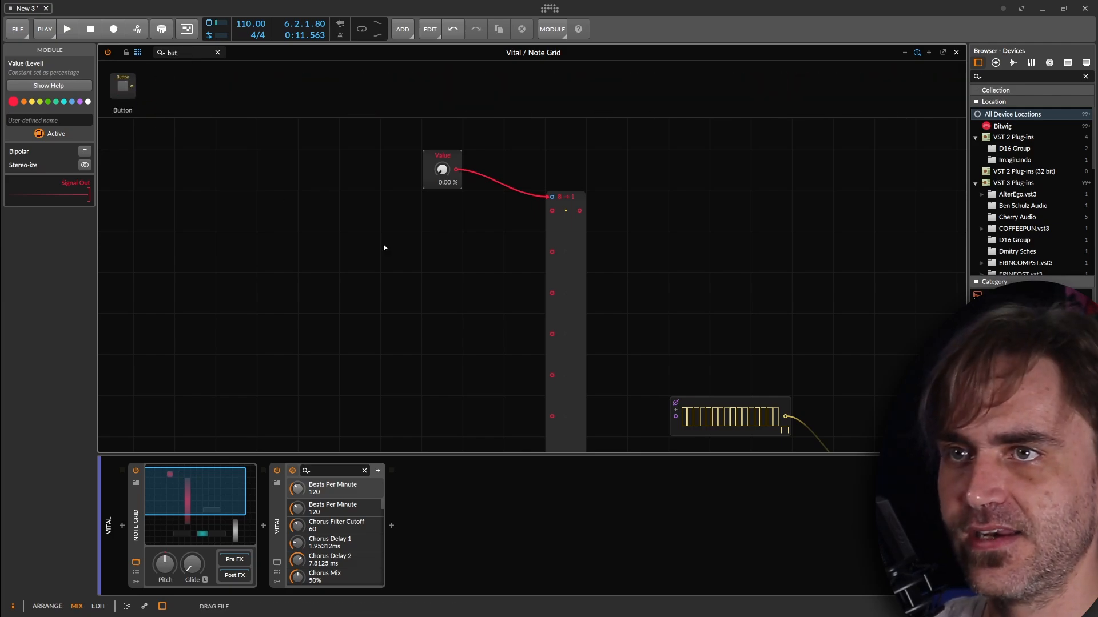
{"action": "left_click_drag", "start_coordinate": [541, 236], "coordinate": [551, 211]}
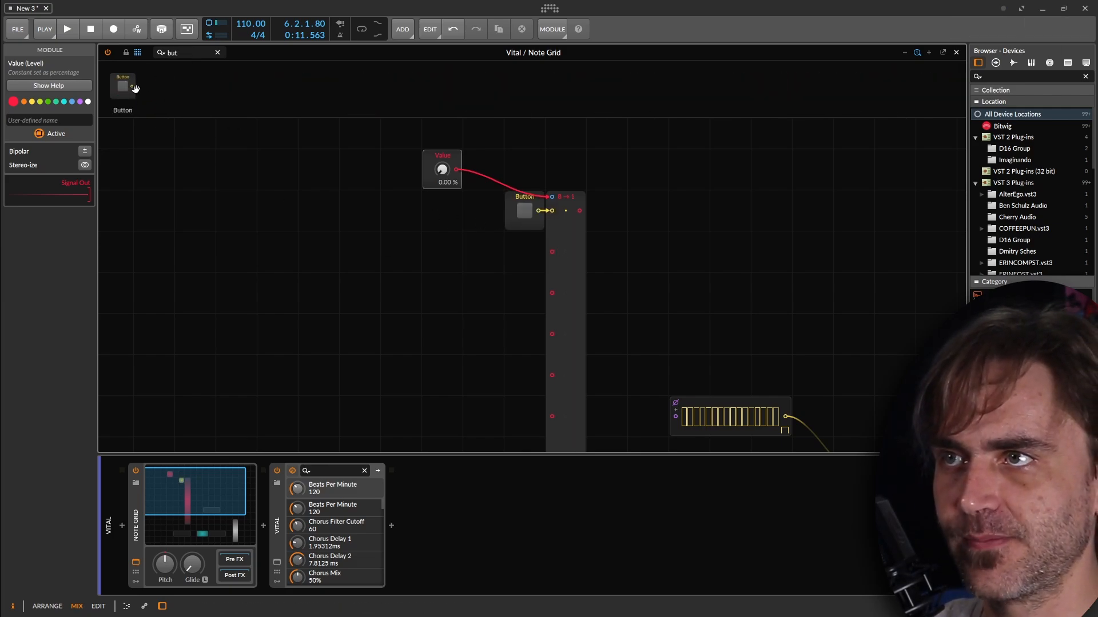
{"action": "left_click_drag", "start_coordinate": [133, 88], "coordinate": [551, 252]}
{"action": "left_click", "coordinate": [524, 210]}
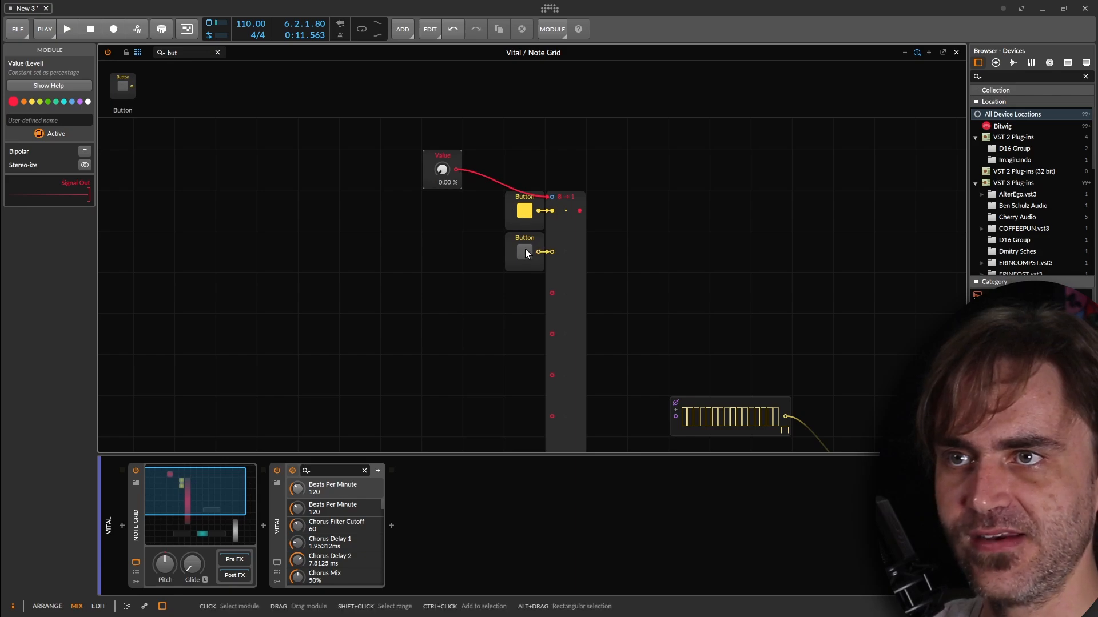
Set the Merge module's in ports to 2 and try out the Value knob as its input selector
{"action": "left_click", "coordinate": [564, 299]}
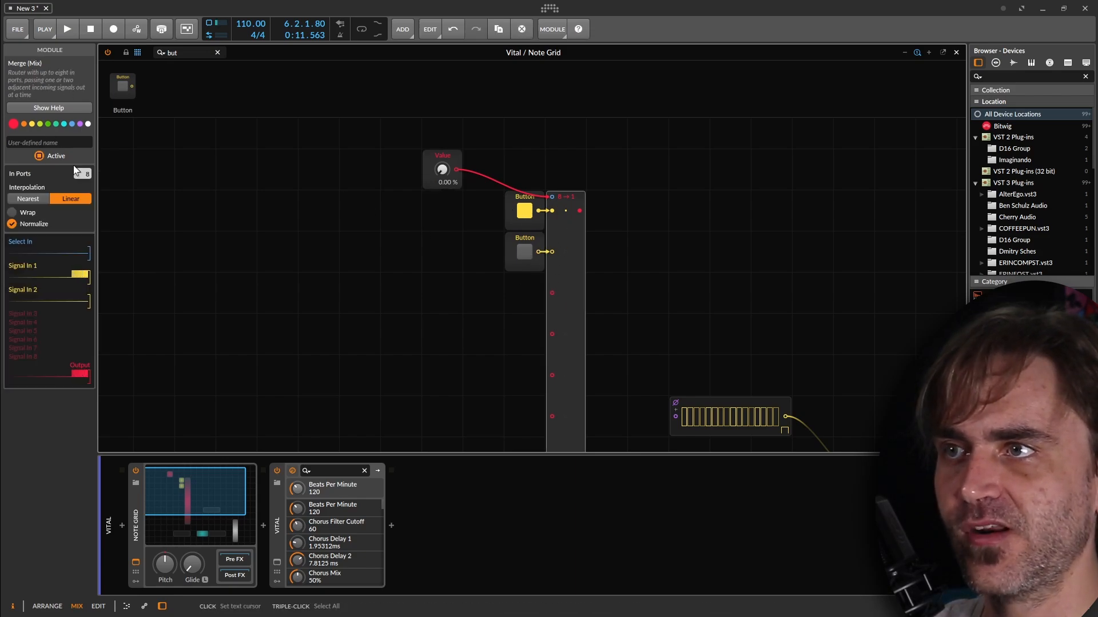
{"action": "left_click_drag", "start_coordinate": [83, 174], "coordinate": [83, 205]}
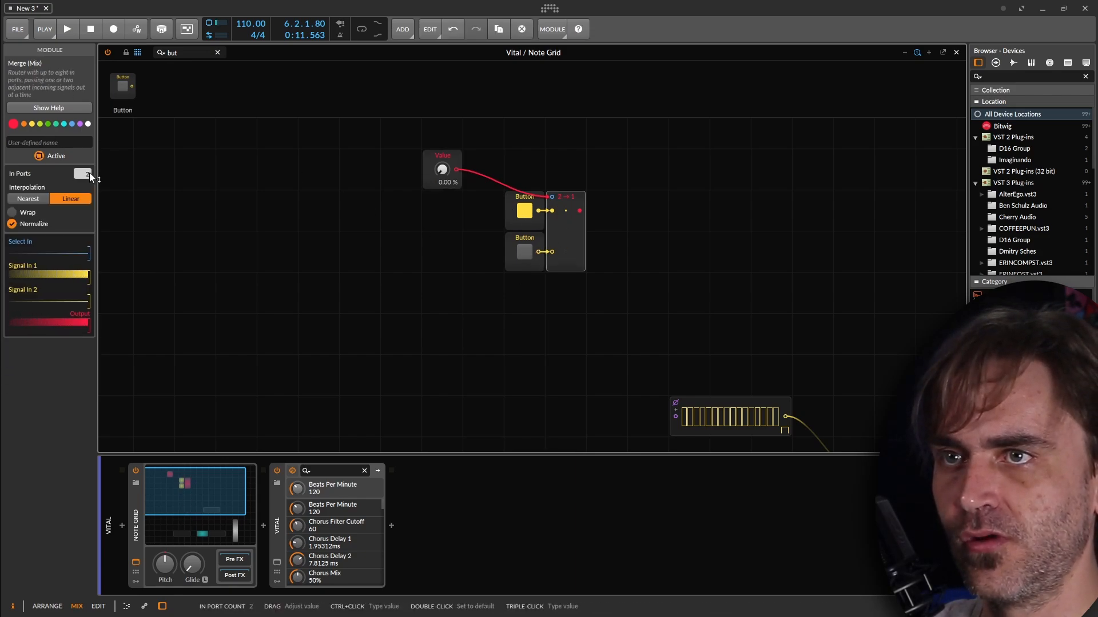
{"action": "left_click_drag", "start_coordinate": [454, 180], "coordinate": [454, 179]}
Add an Oscilloscope module connected to the Merge module's output and sweep the Value knob to 100 %
{"action": "left_click", "coordinate": [183, 54]}
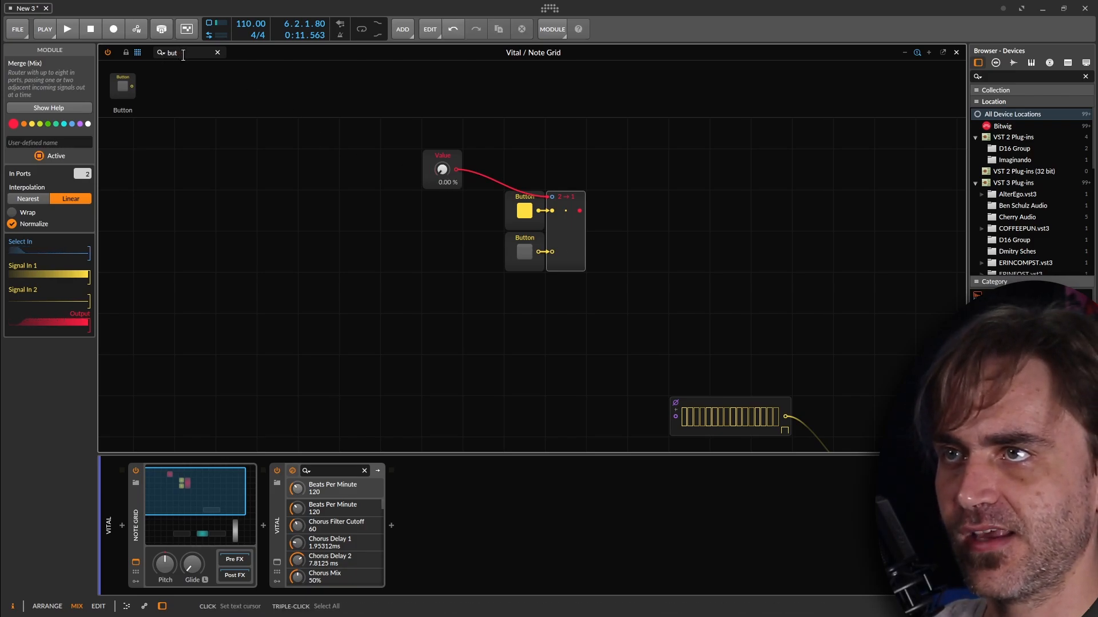
{"action": "type", "text": "osc"}
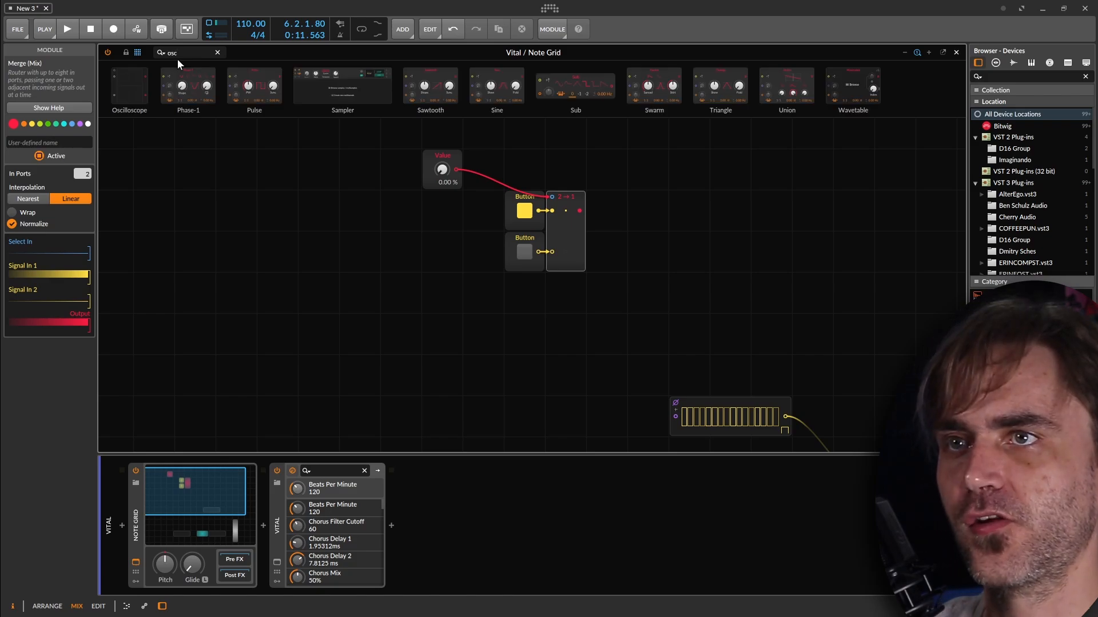
{"action": "left_click_drag", "start_coordinate": [115, 91], "coordinate": [606, 220]}
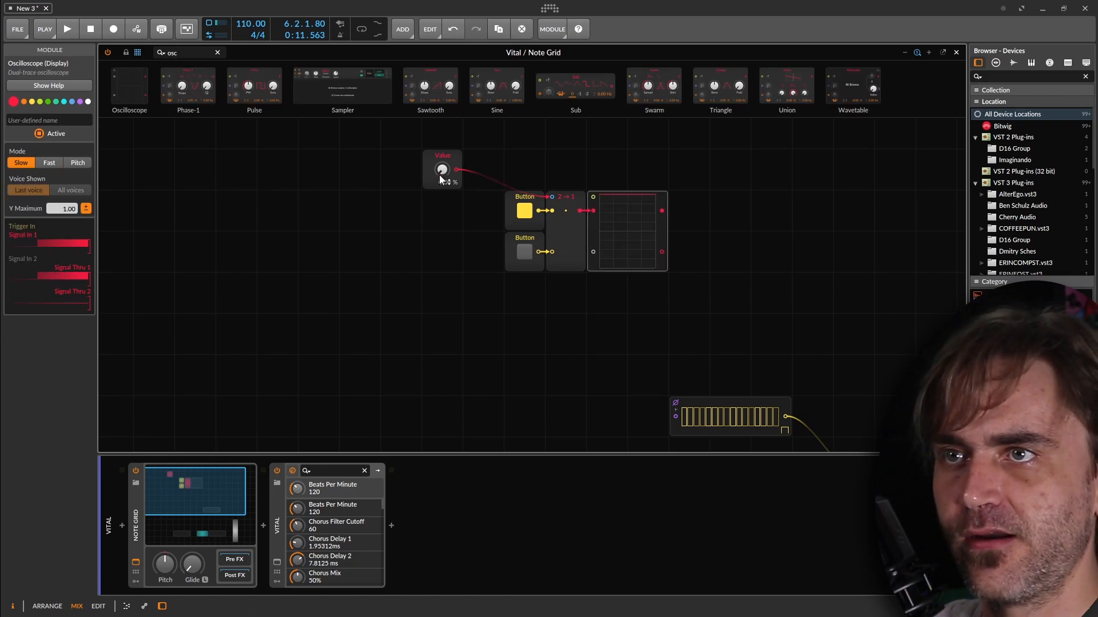
{"action": "left_click_drag", "start_coordinate": [441, 179], "coordinate": [442, 155]}
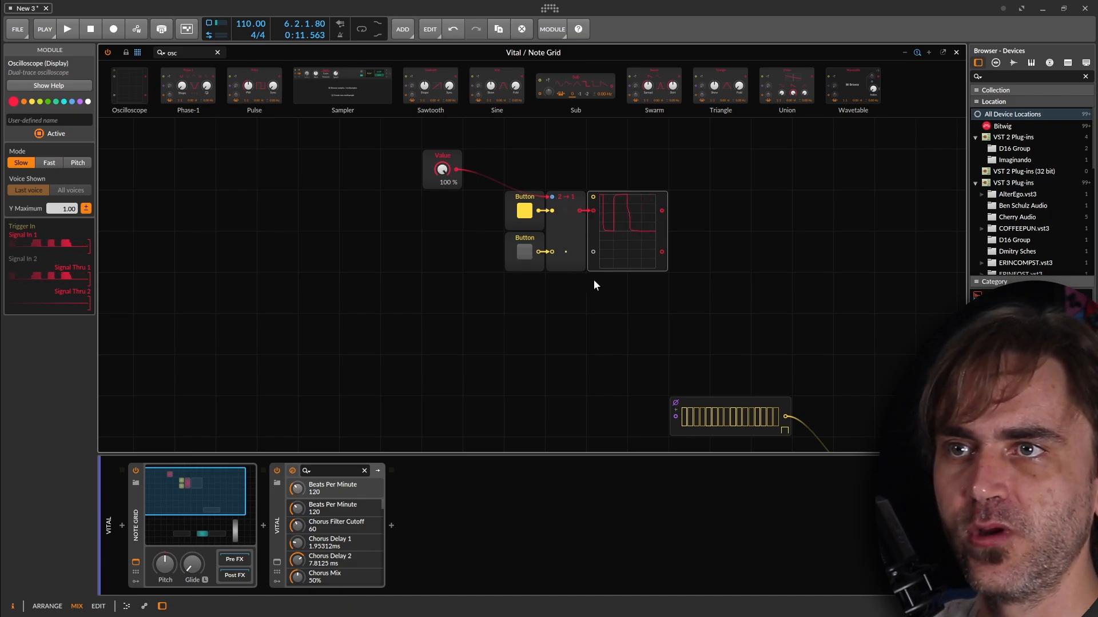
Set the Merge module's interpolation to Nearest and sweep the Value knob down to 0 %
{"action": "left_click", "coordinate": [575, 264]}
{"action": "left_click", "coordinate": [27, 199]}
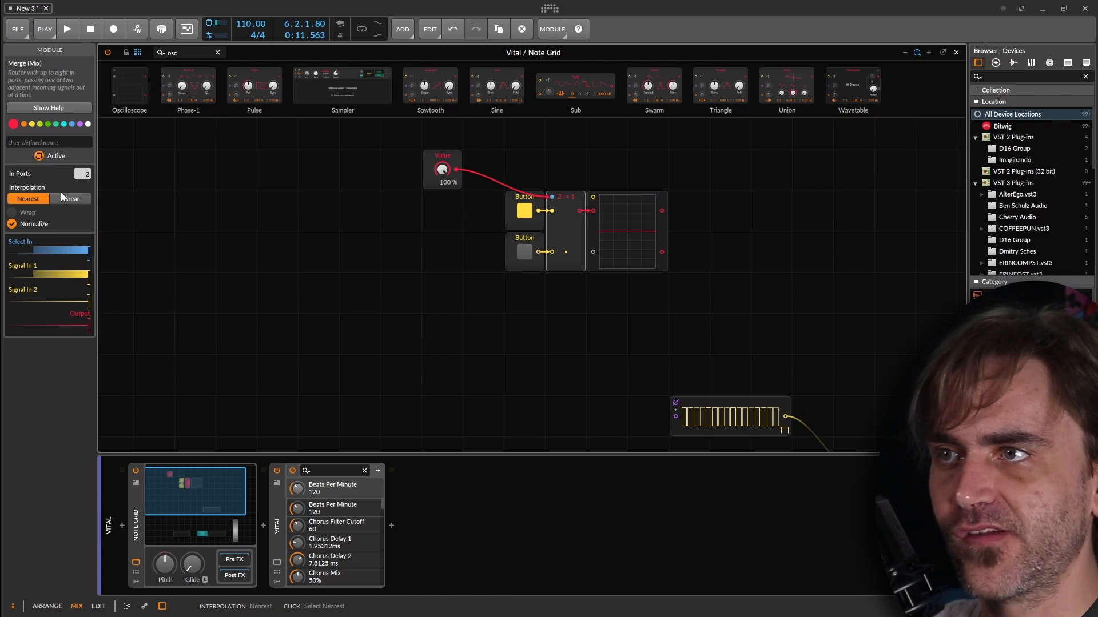
{"action": "left_click_drag", "start_coordinate": [442, 169], "coordinate": [442, 184]}
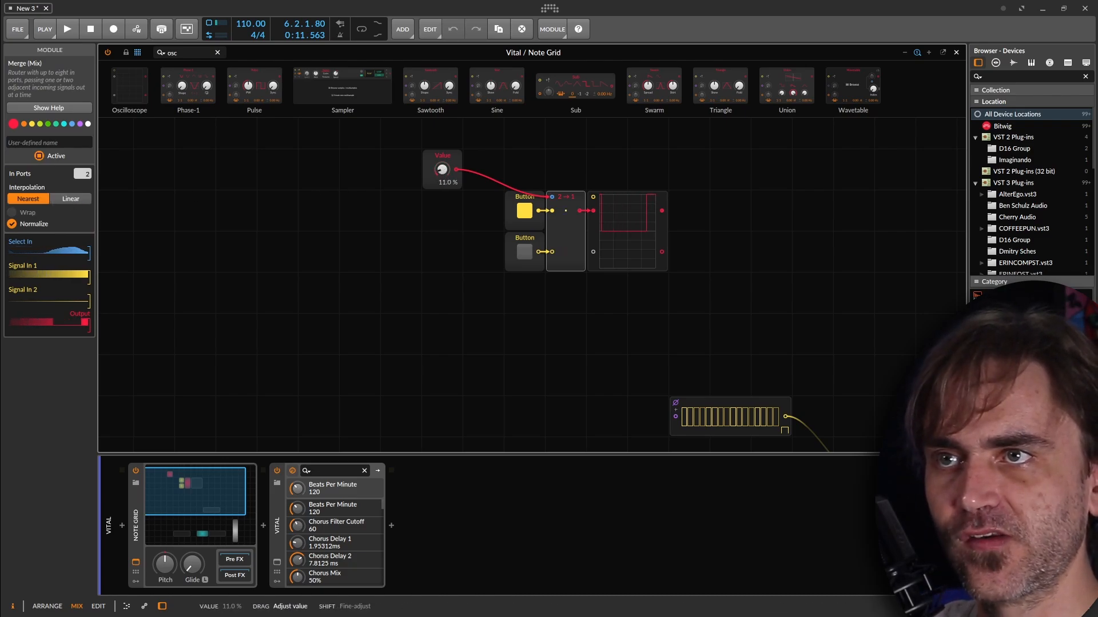
{"action": "mouse_move", "coordinate": [442, 170]}
{"action": "left_mouse_down"}
{"action": "mouse_move", "coordinate": [442, 184]}
{"action": "mouse_move", "coordinate": [444, 169]}
{"action": "left_mouse_up"}
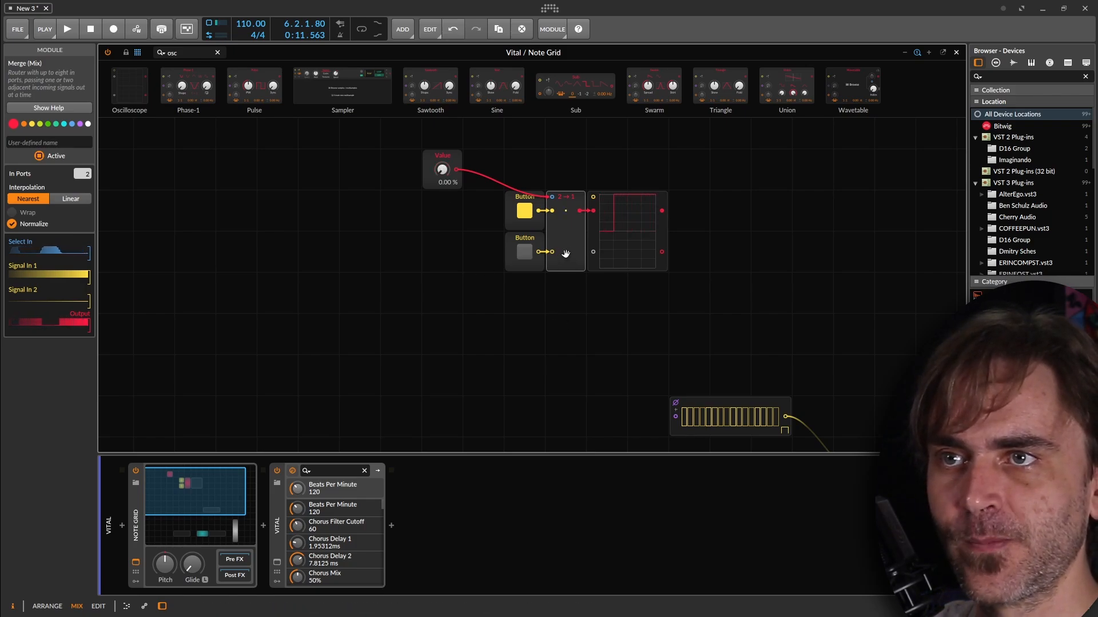
Set Merge's in ports to 8 and duplicate the Button module down the column until there are seven buttons
{"action": "left_click_drag", "start_coordinate": [87, 180], "coordinate": [87, 137]}
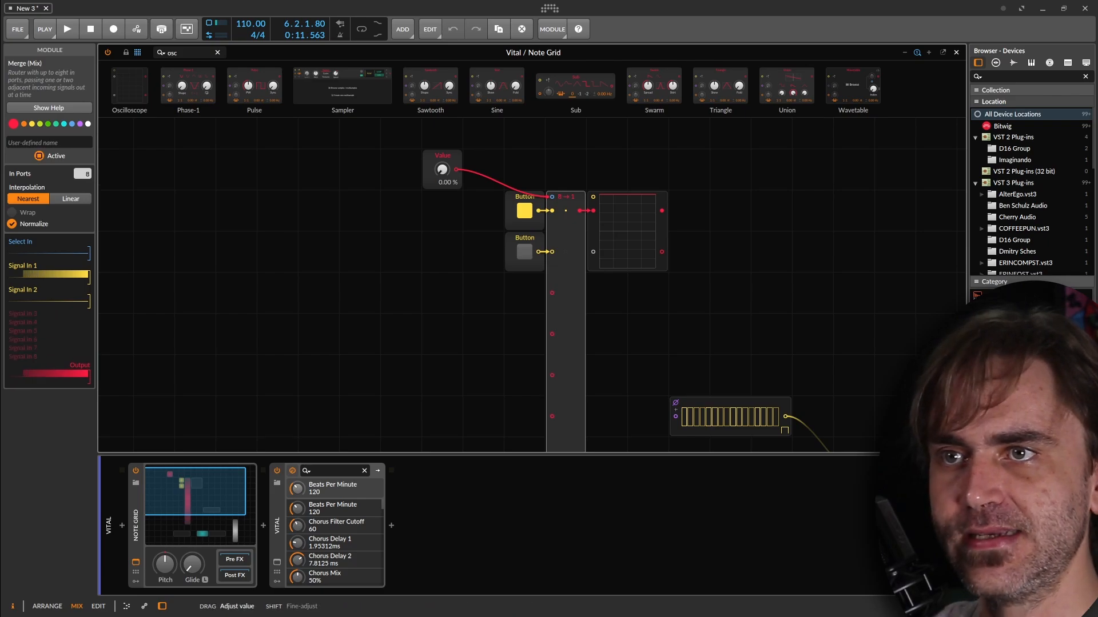
{"action": "left_click_drag", "start_coordinate": [516, 267], "coordinate": [529, 311]}
{"action": "key", "text": "ctrl+d"}
{"action": "key", "text": "ctrl+d"}
{"action": "key", "text": "ctrl+d"}
{"action": "key", "text": "ctrl+d"}
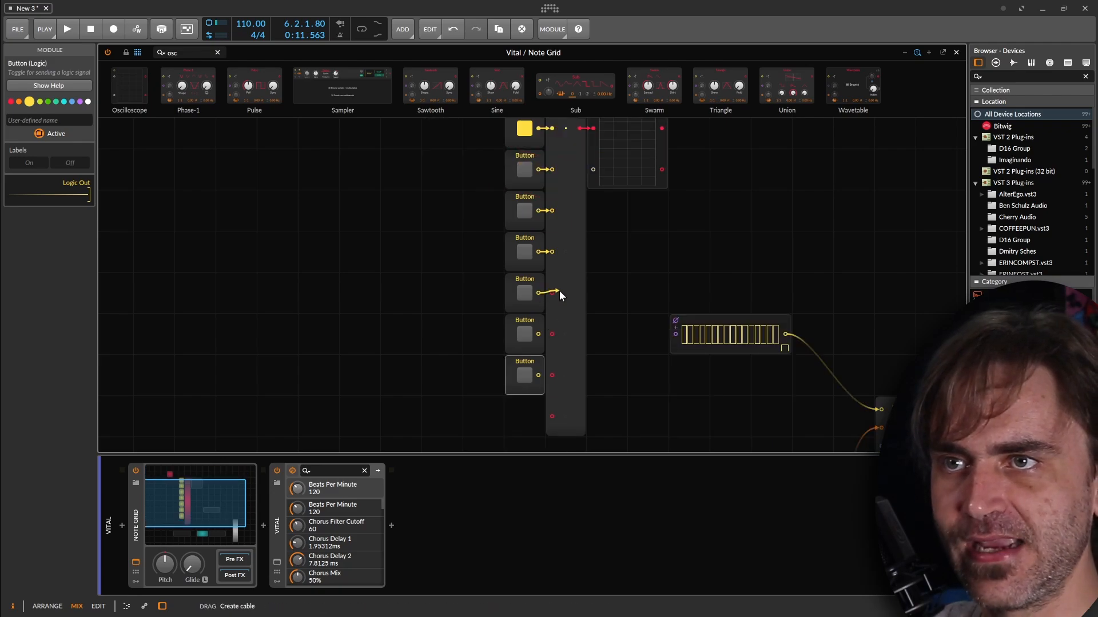
Connect the new buttons to Merge's free signal inputs and duplicate an eighth button for the last input
{"action": "left_click_drag", "start_coordinate": [559, 295], "coordinate": [552, 292]}
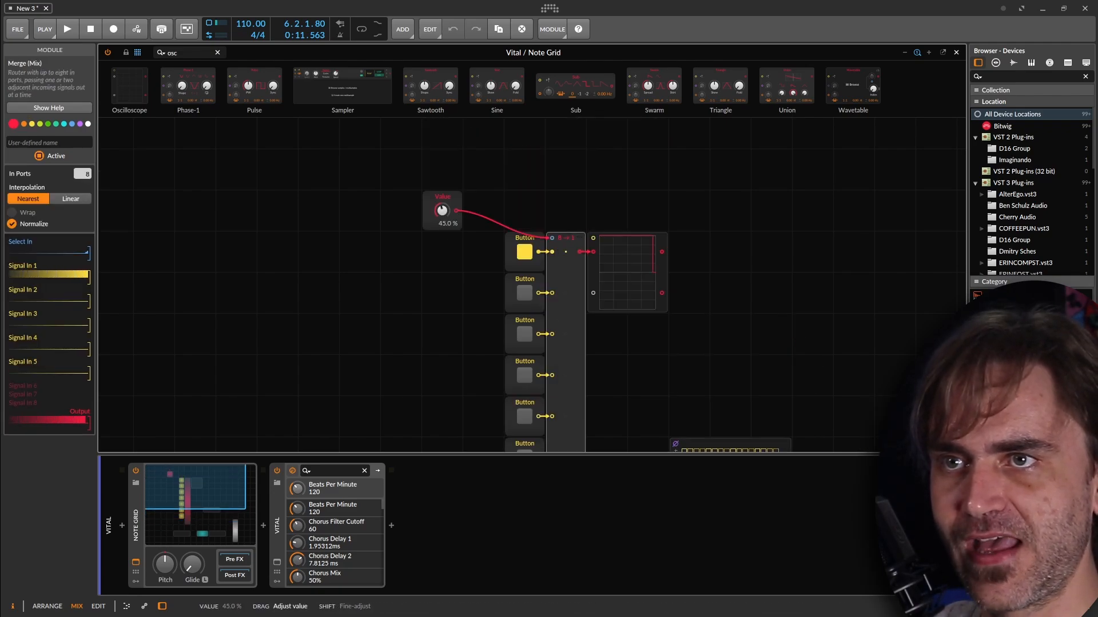
{"action": "scroll", "coordinate": [454, 259], "scroll_direction": "down", "scroll_amount": 3}
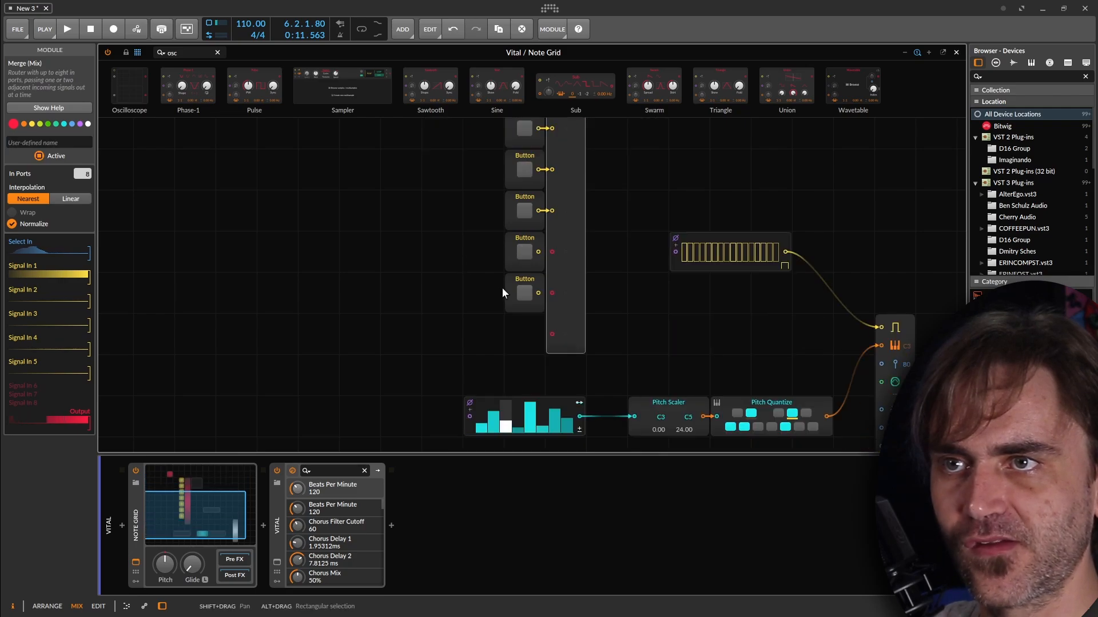
{"action": "left_click_drag", "start_coordinate": [538, 293], "coordinate": [554, 294]}
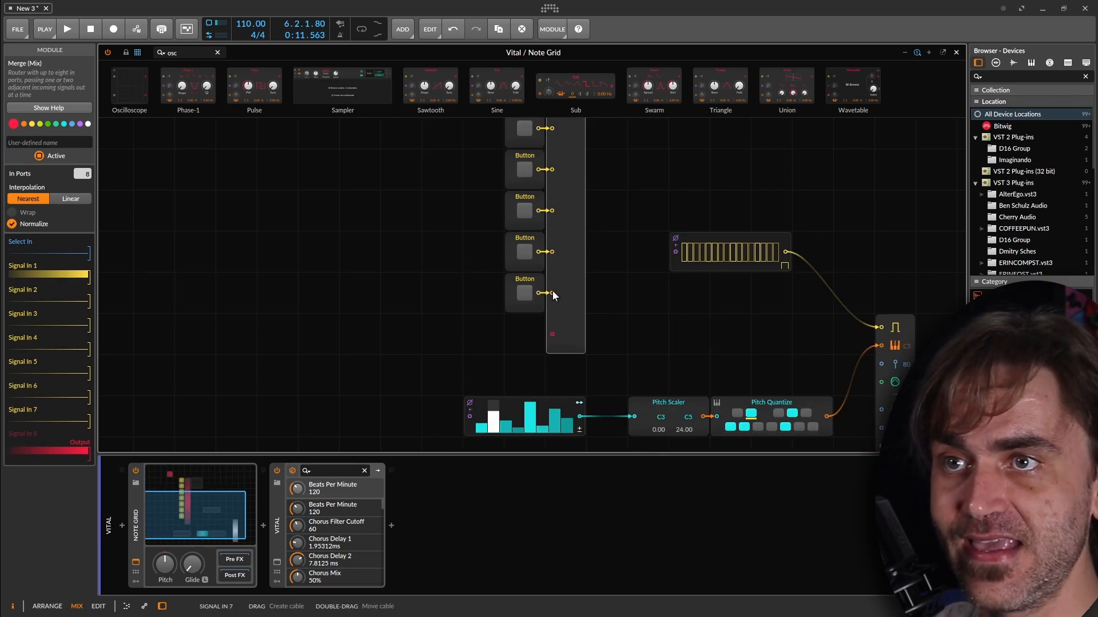
{"action": "left_click", "coordinate": [507, 298]}
{"action": "key", "text": "ctrl+d"}
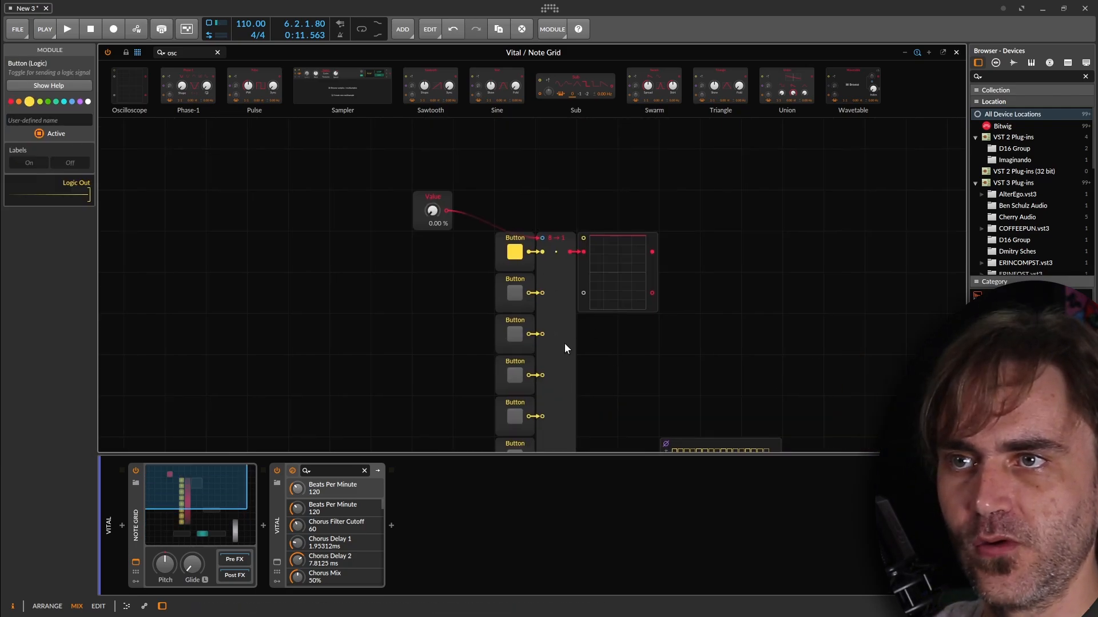
Switch on the fourth and seventh buttons and sweep the Value knob up to 100 % to step through the inputs
{"action": "left_click", "coordinate": [515, 372]}
{"action": "left_click_drag", "start_coordinate": [611, 350], "coordinate": [627, 129]}
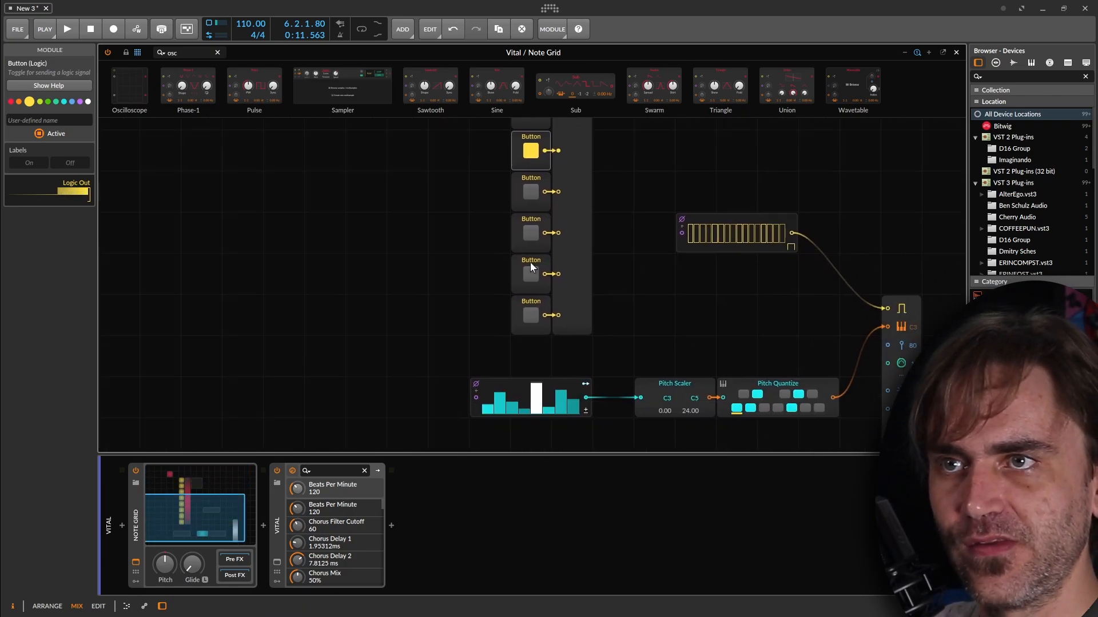
{"action": "left_click", "coordinate": [531, 267]}
{"action": "left_click_drag", "start_coordinate": [630, 209], "coordinate": [577, 382]}
{"action": "left_click_drag", "start_coordinate": [397, 158], "coordinate": [396, 156]}
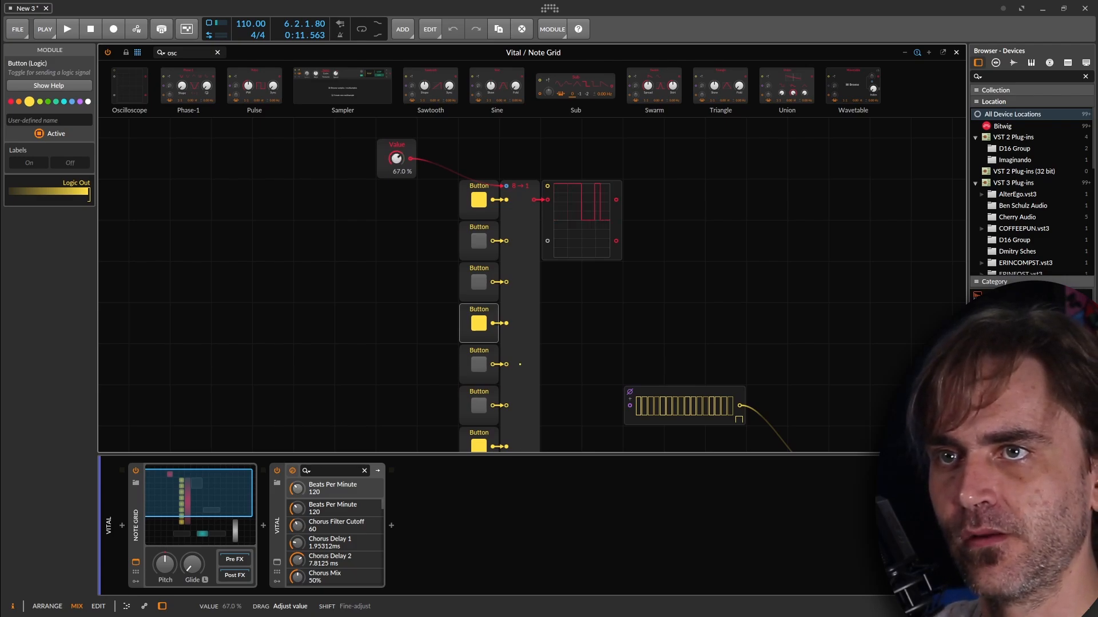
{"action": "left_click_drag", "start_coordinate": [393, 164], "coordinate": [392, 165]}
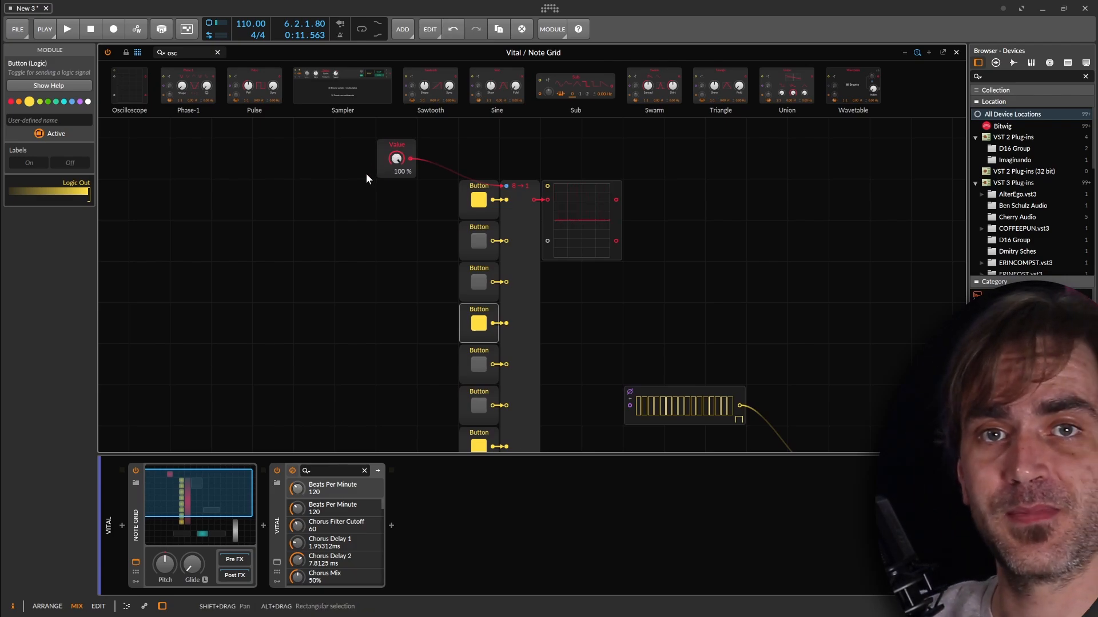
Replace the Value module with a Counter module connected to Merge's select input
{"action": "left_click", "coordinate": [382, 173]}
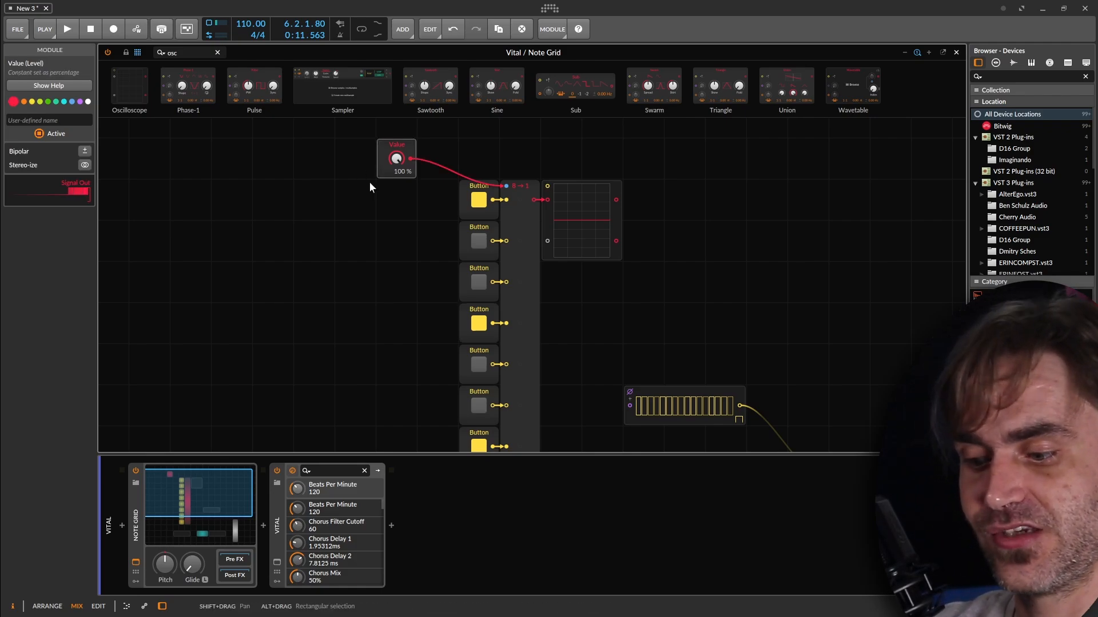
{"action": "key", "text": "Delete"}
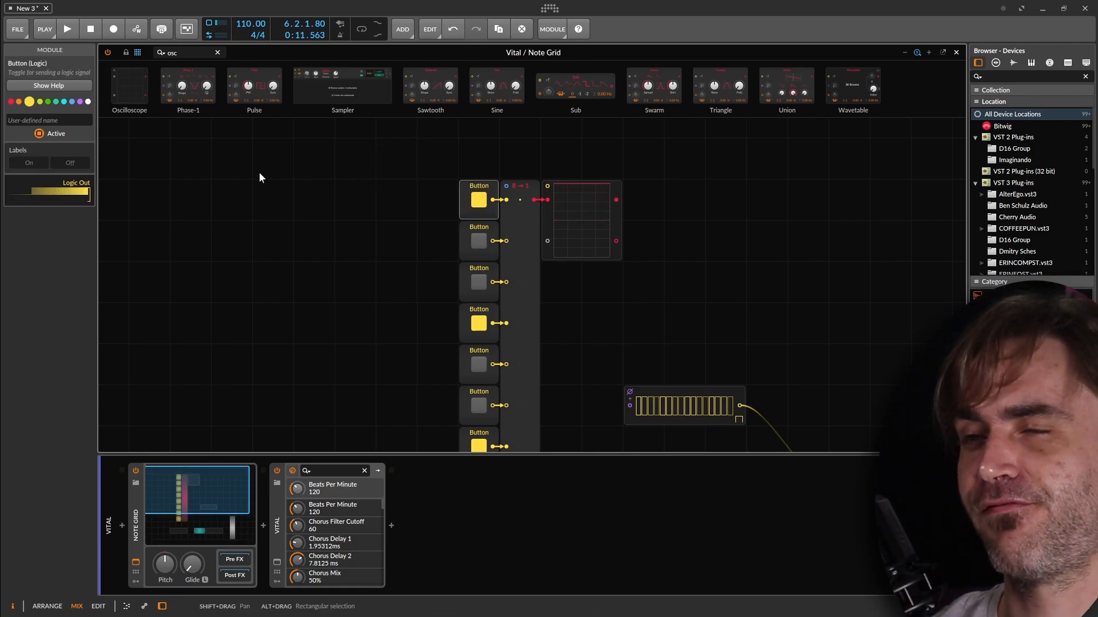
{"action": "double_click", "coordinate": [173, 55]}
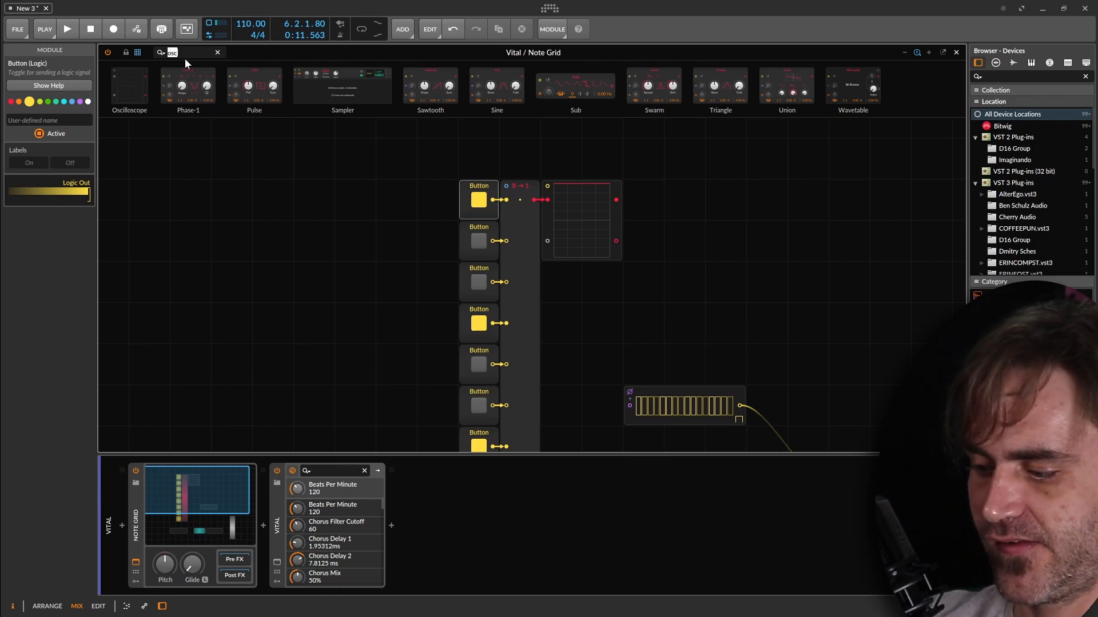
{"action": "type", "text": "counter"}
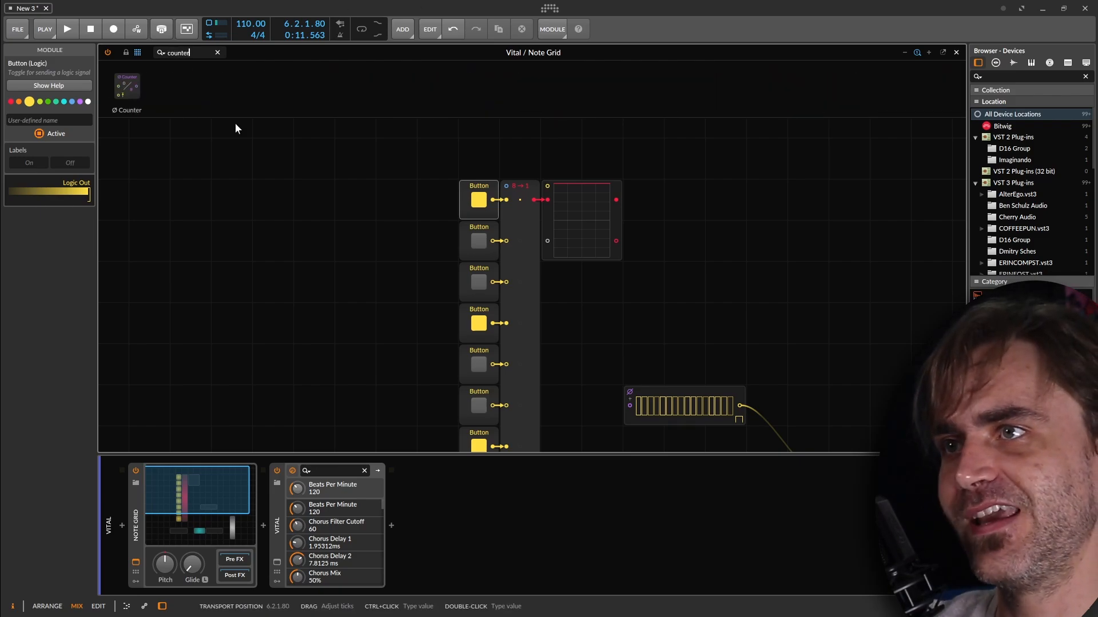
{"action": "left_click_drag", "start_coordinate": [127, 87], "coordinate": [506, 186]}
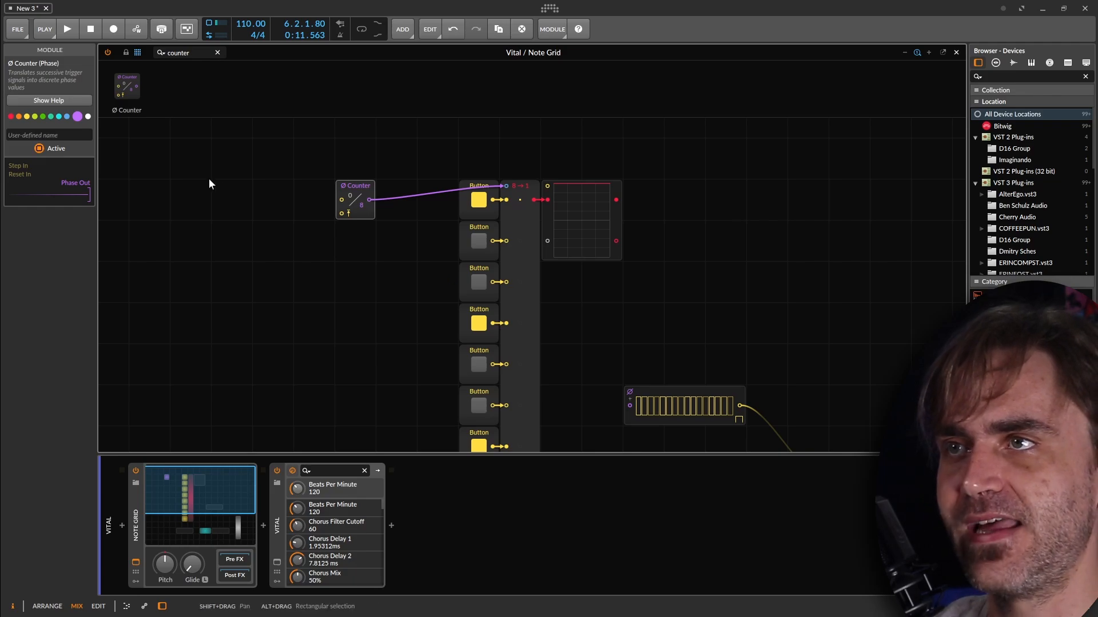
Add a Triggers module feeding the Counter's step input and set its step count to 16
{"action": "left_click", "coordinate": [193, 54]}
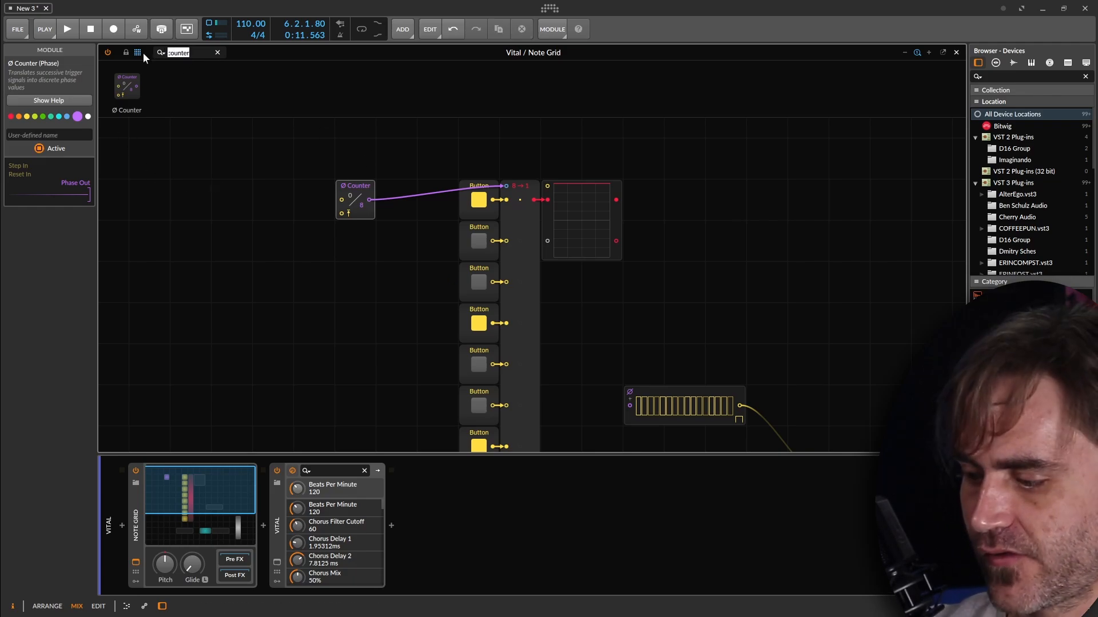
{"action": "type", "text": "tr"}
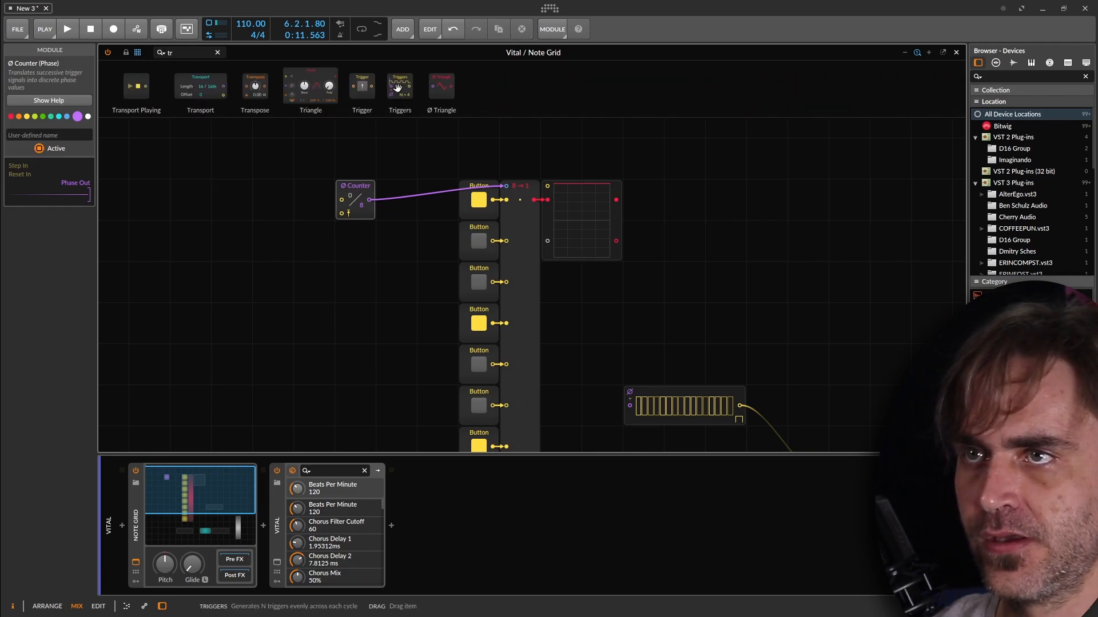
{"action": "left_click_drag", "start_coordinate": [397, 88], "coordinate": [273, 201]}
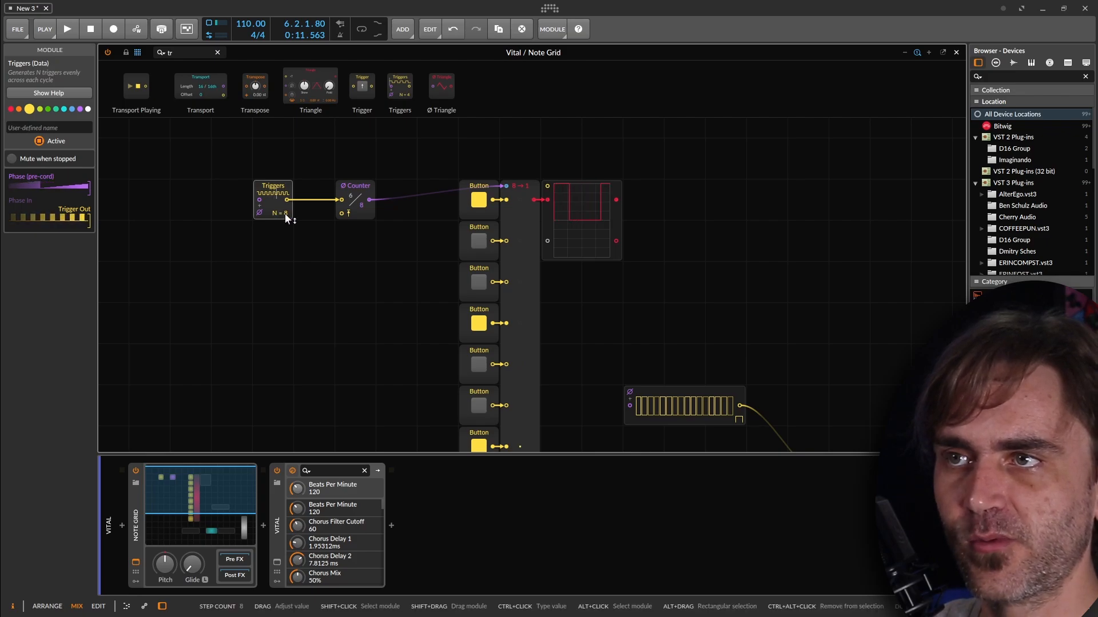
{"action": "left_click_drag", "start_coordinate": [280, 212], "coordinate": [280, 197]}
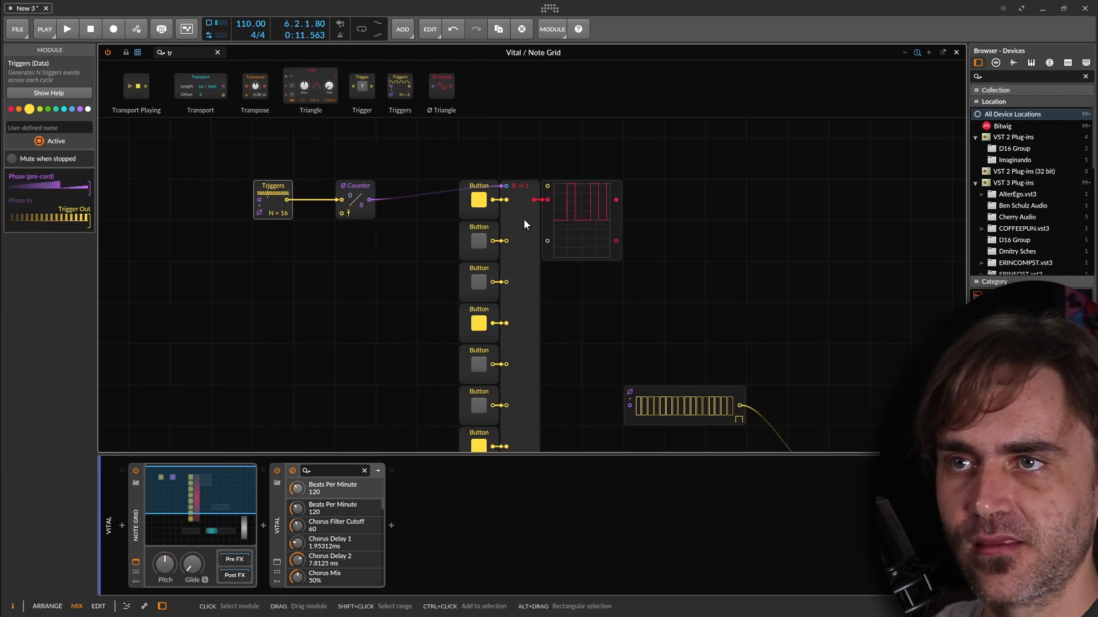
Move the Oscilloscope farther away from Merge and patch Merge's output into the note output module's gate input
{"action": "left_click_drag", "start_coordinate": [578, 363], "coordinate": [512, 257]}
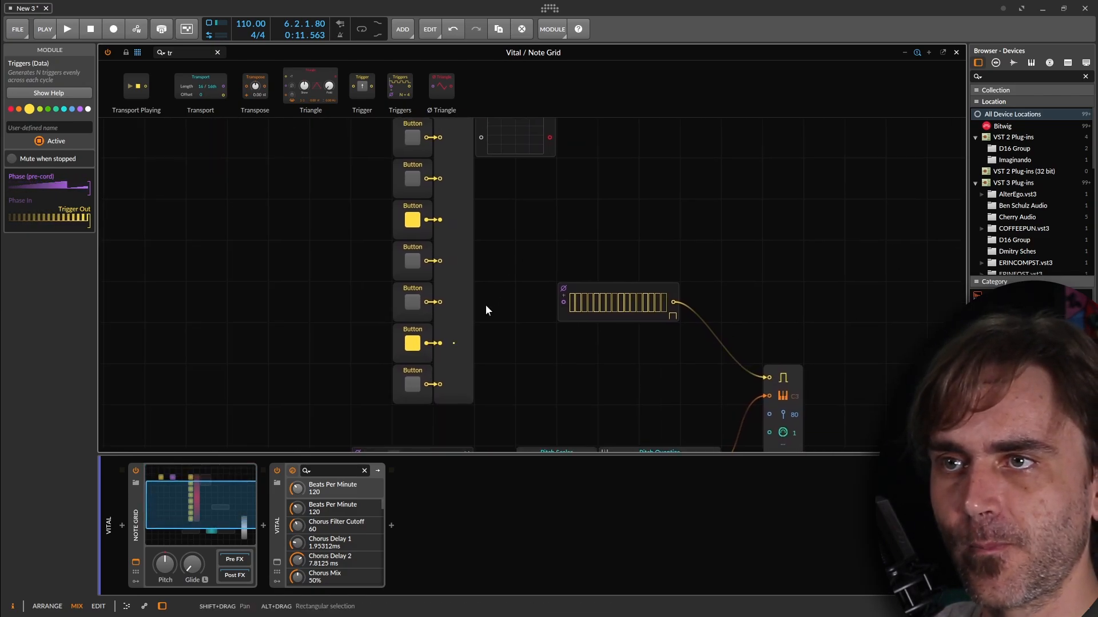
{"action": "left_click_drag", "start_coordinate": [496, 295], "coordinate": [519, 356]}
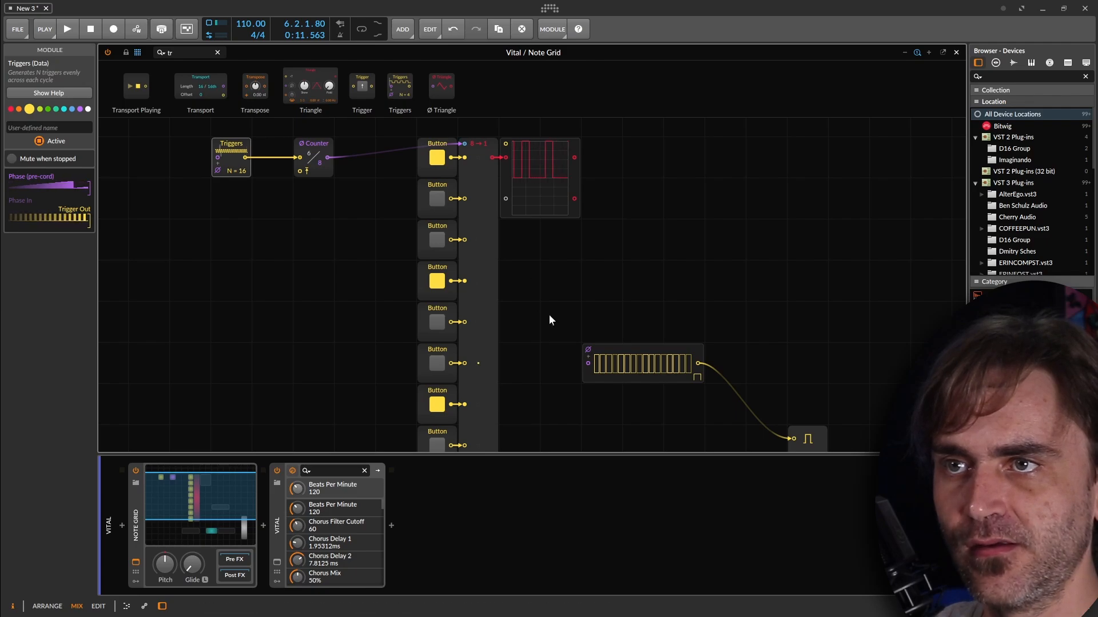
{"action": "left_click_drag", "start_coordinate": [549, 315], "coordinate": [518, 284]}
{"action": "left_click", "coordinate": [524, 178]}
{"action": "left_click_drag", "start_coordinate": [524, 178], "coordinate": [688, 178]}
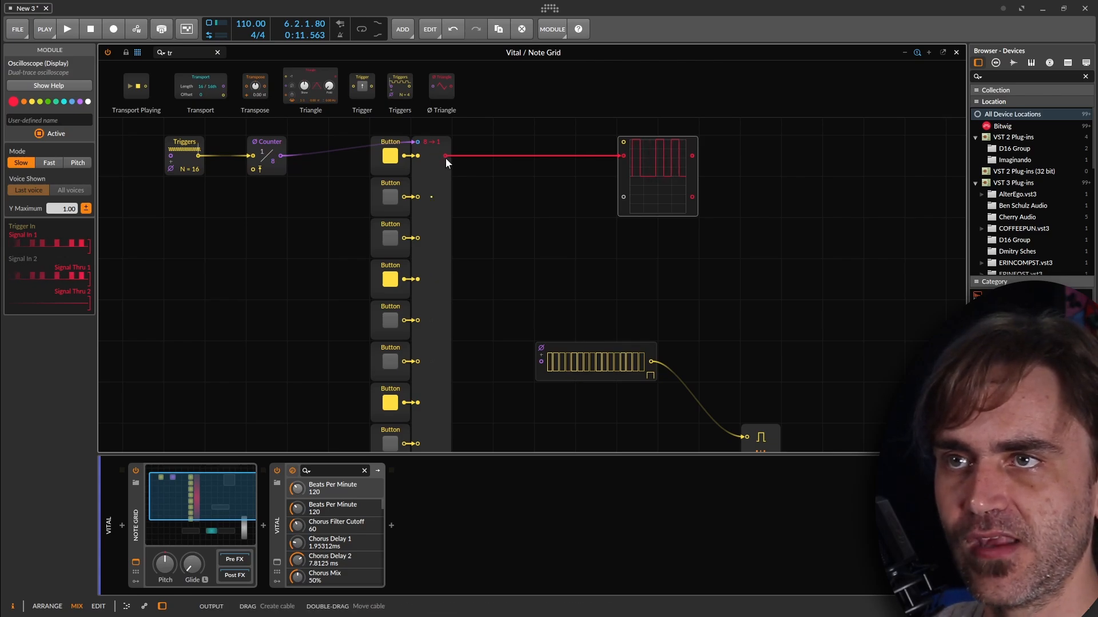
{"action": "left_click_drag", "start_coordinate": [445, 156], "coordinate": [747, 438]}
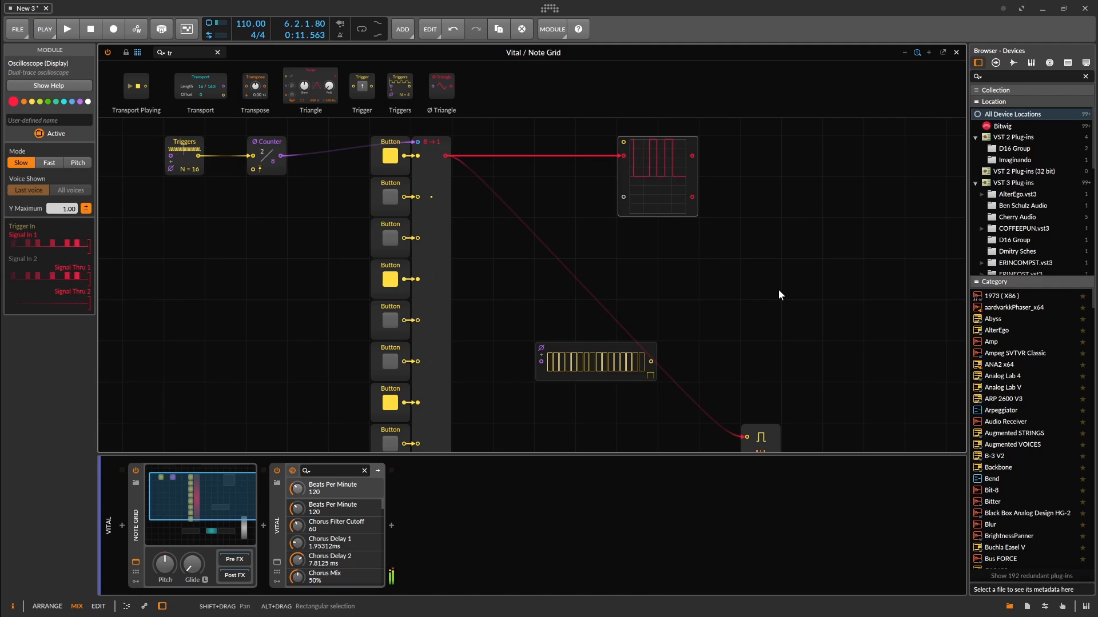
Switch off the first and fourth buttons and switch on the second, third and fifth buttons
{"action": "mouse_move", "coordinate": [636, 296]}
{"action": "left_mouse_down"}
{"action": "mouse_move", "coordinate": [685, 276]}
{"action": "mouse_move", "coordinate": [690, 260]}
{"action": "mouse_move", "coordinate": [674, 281]}
{"action": "mouse_move", "coordinate": [701, 297]}
{"action": "mouse_move", "coordinate": [680, 290]}
{"action": "left_mouse_up"}
{"action": "left_click", "coordinate": [505, 148]}
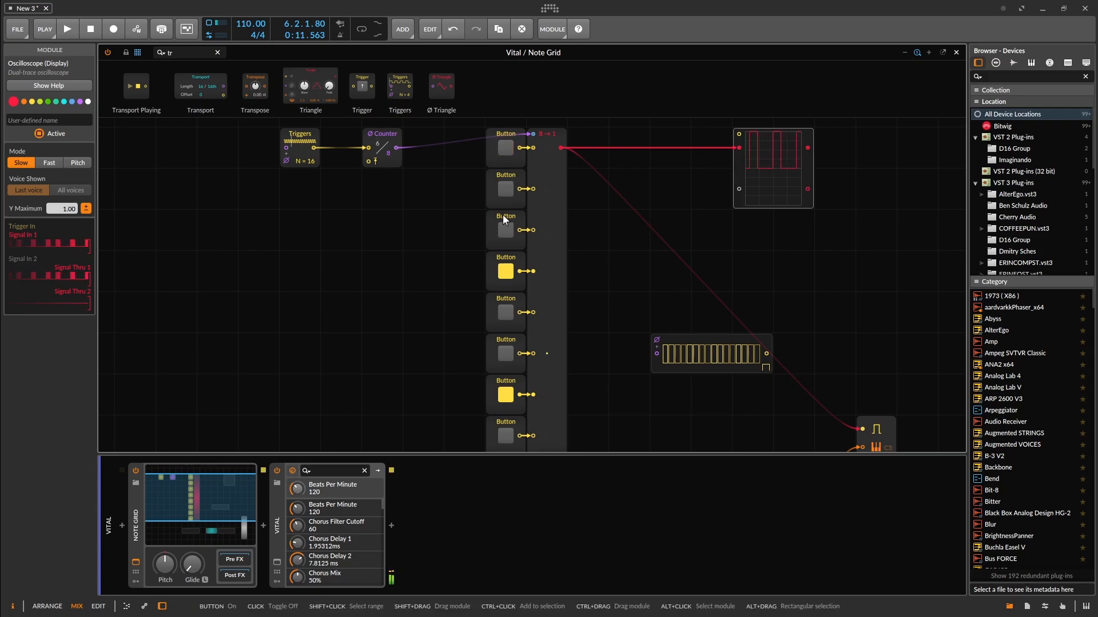
{"action": "left_click", "coordinate": [512, 282]}
{"action": "left_click", "coordinate": [502, 273]}
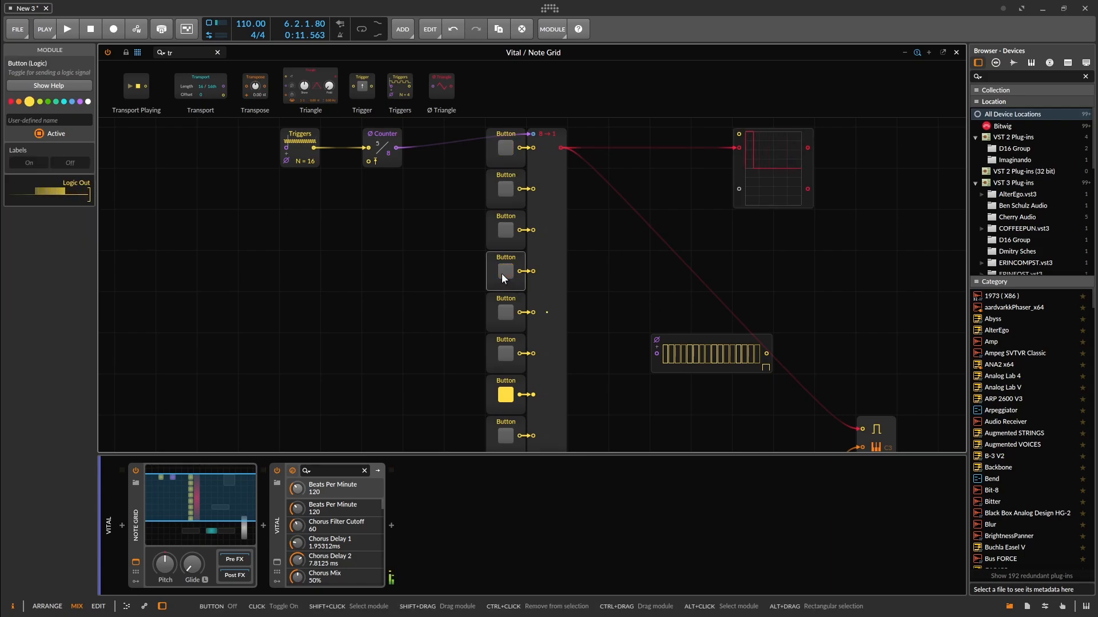
{"action": "left_click", "coordinate": [503, 230]}
{"action": "left_click", "coordinate": [506, 189]}
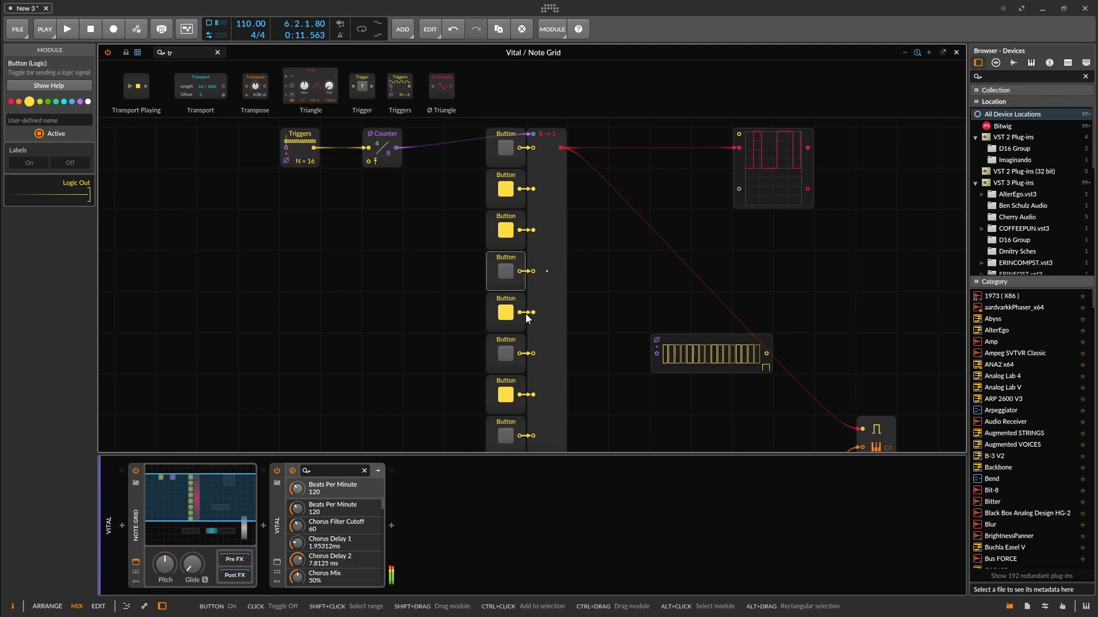
Select the empty grid cell beside the second button and stop the transport playback
{"action": "left_click_drag", "start_coordinate": [709, 259], "coordinate": [585, 239]}
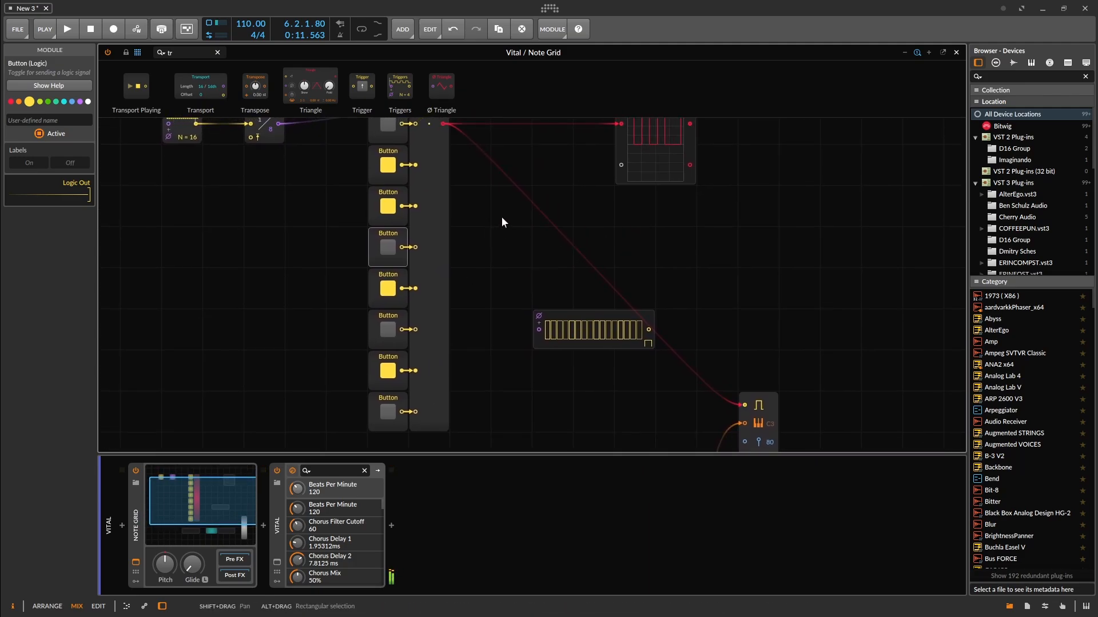
{"action": "left_click_drag", "start_coordinate": [476, 196], "coordinate": [519, 214]}
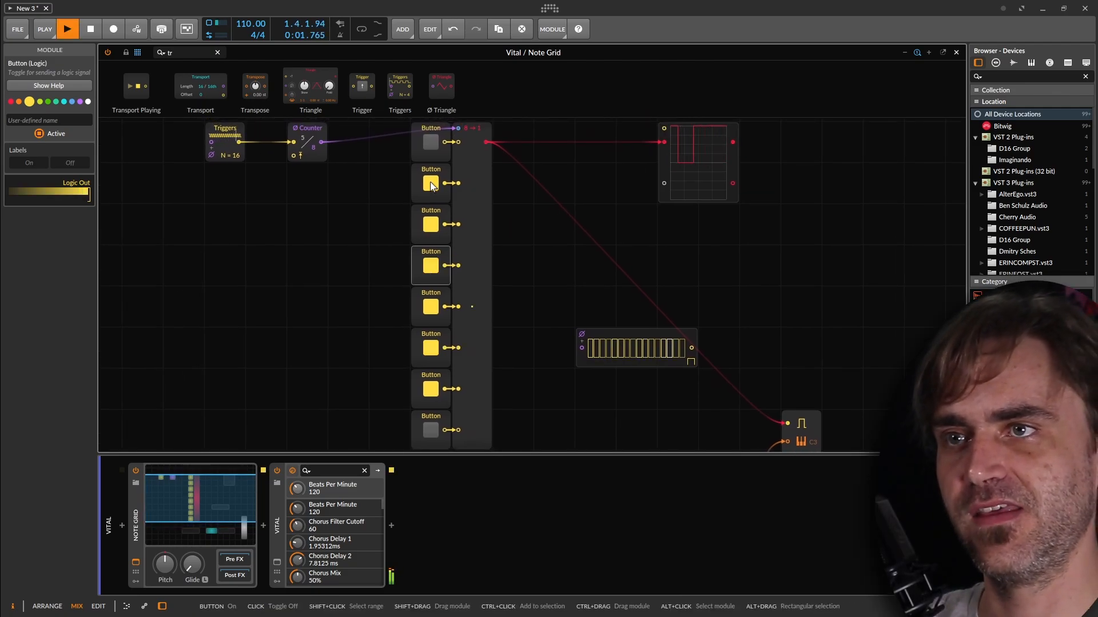
{"action": "left_click", "coordinate": [383, 203]}
{"action": "key", "text": "space"}
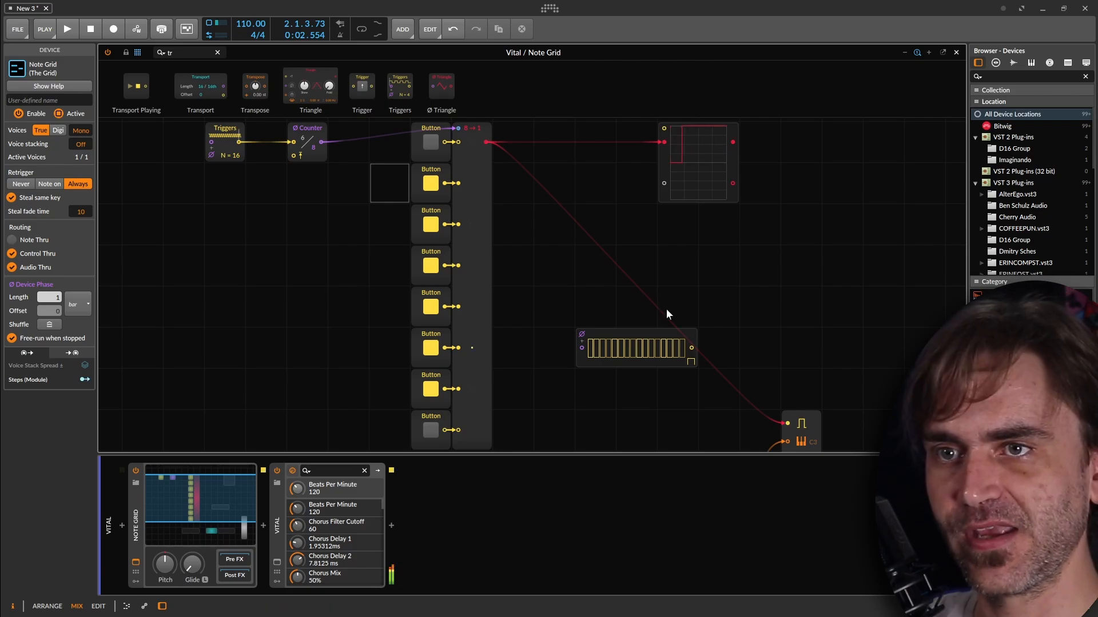
Disconnect Merge from the note output module's gate input and switch off all the buttons feeding Merge
{"action": "double_click", "coordinate": [786, 423]}
{"action": "left_click", "coordinate": [430, 184]}
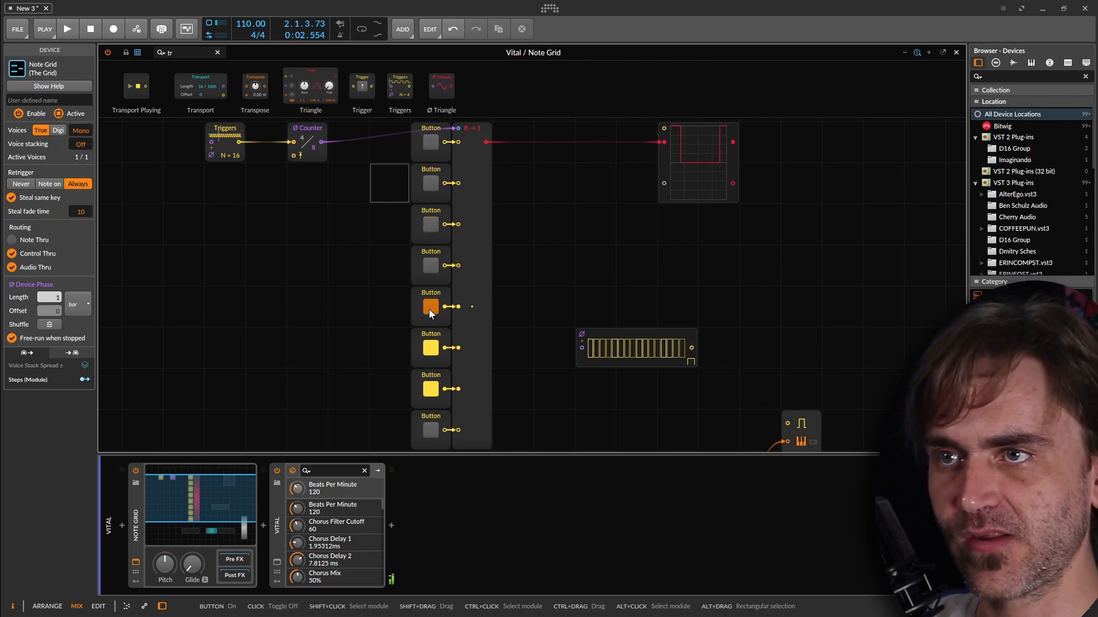
{"action": "left_click", "coordinate": [431, 389]}
Set the Triggers module to mute when stopped
{"action": "left_click_drag", "start_coordinate": [541, 311], "coordinate": [621, 369]}
{"action": "left_click", "coordinate": [303, 205]}
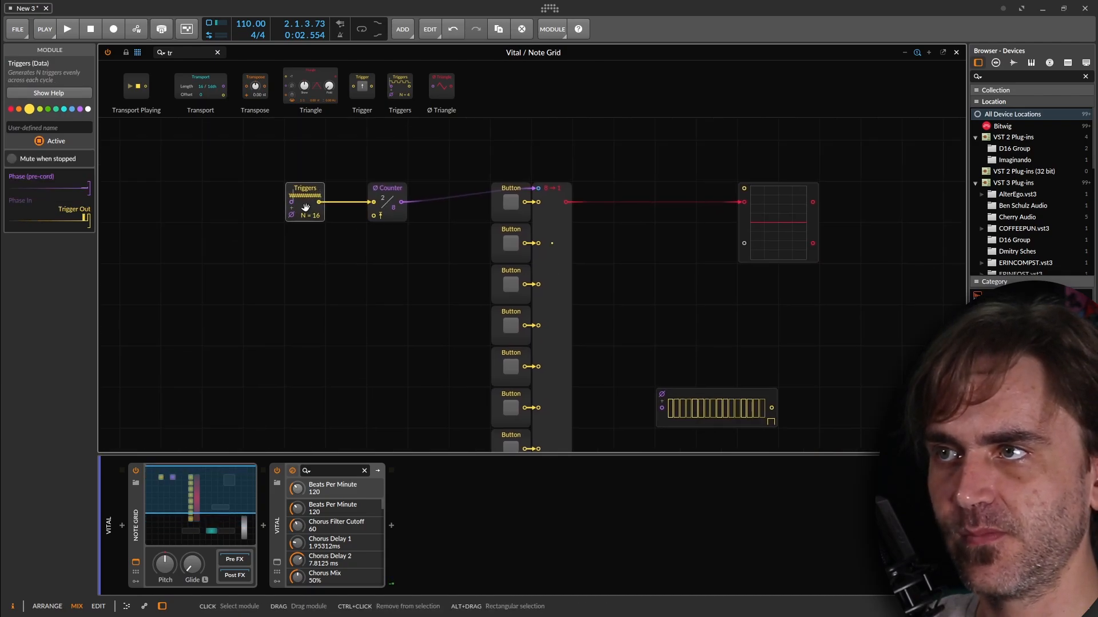
{"action": "left_click_drag", "start_coordinate": [310, 250], "coordinate": [198, 220]}
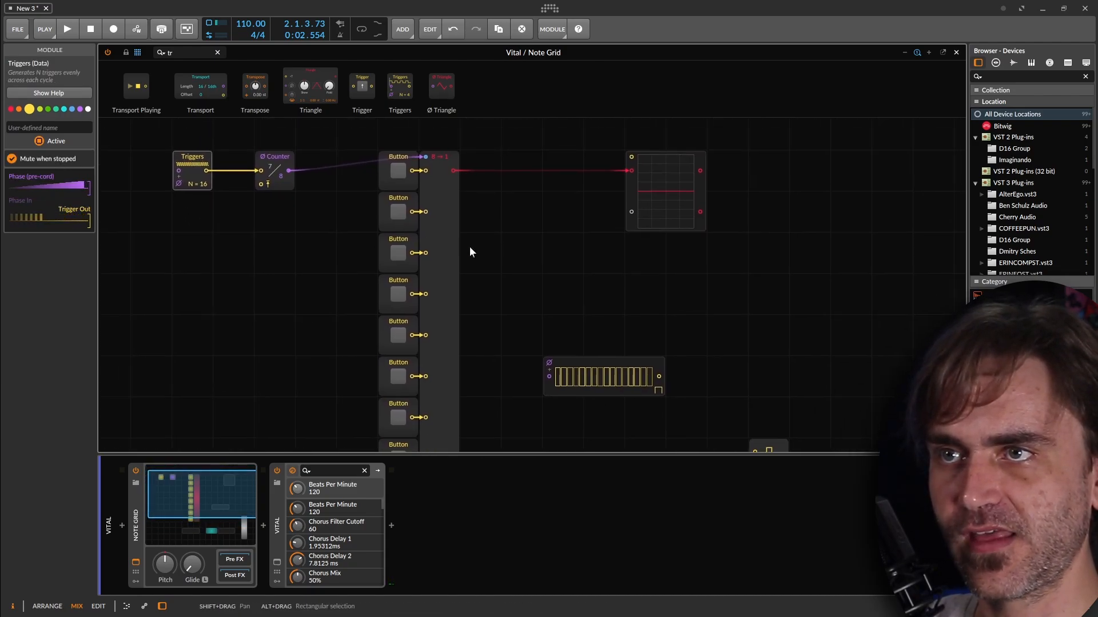
Start and stop the transport several times to check how the Counter steps on each restart
{"action": "key", "text": "space"}
{"action": "key", "text": "space"}
{"action": "key", "text": "space"}
{"action": "key", "text": "space"}
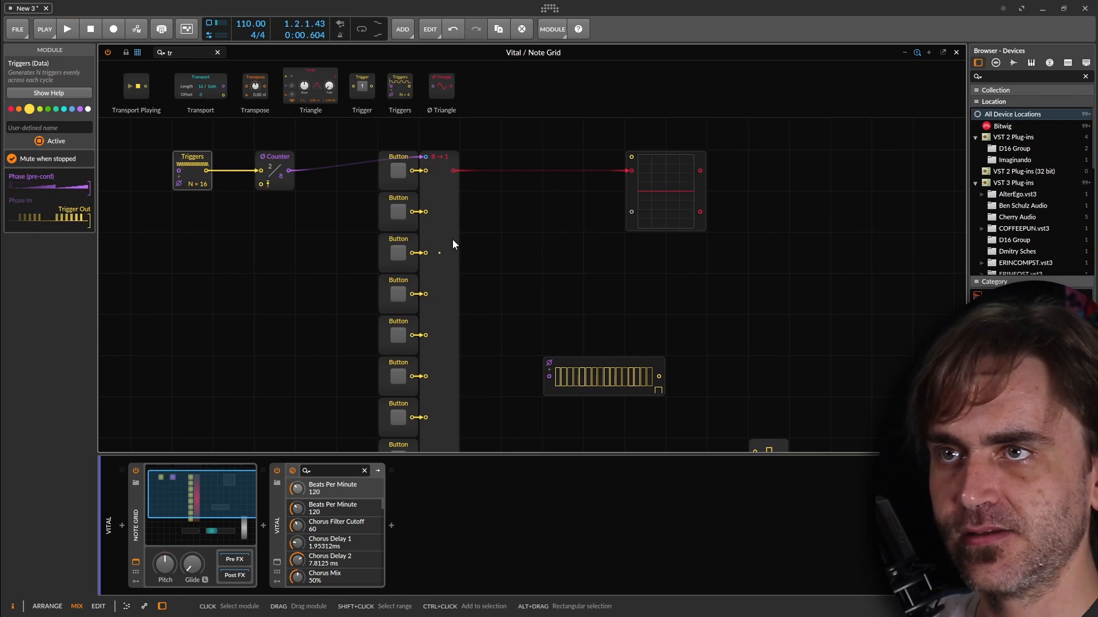
{"action": "key", "text": "space"}
{"action": "key", "text": "space"}
Add a Transport Playing module below Triggers and patch it into the Counter's reset input
{"action": "left_click_drag", "start_coordinate": [137, 87], "coordinate": [261, 184]}
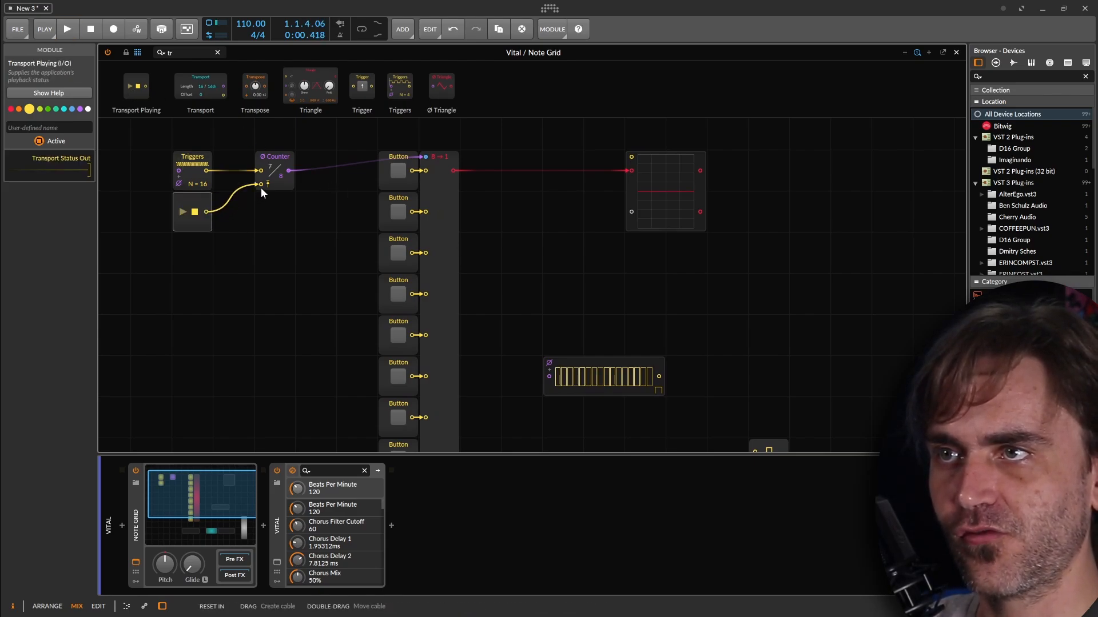
{"action": "left_click", "coordinate": [285, 184]}
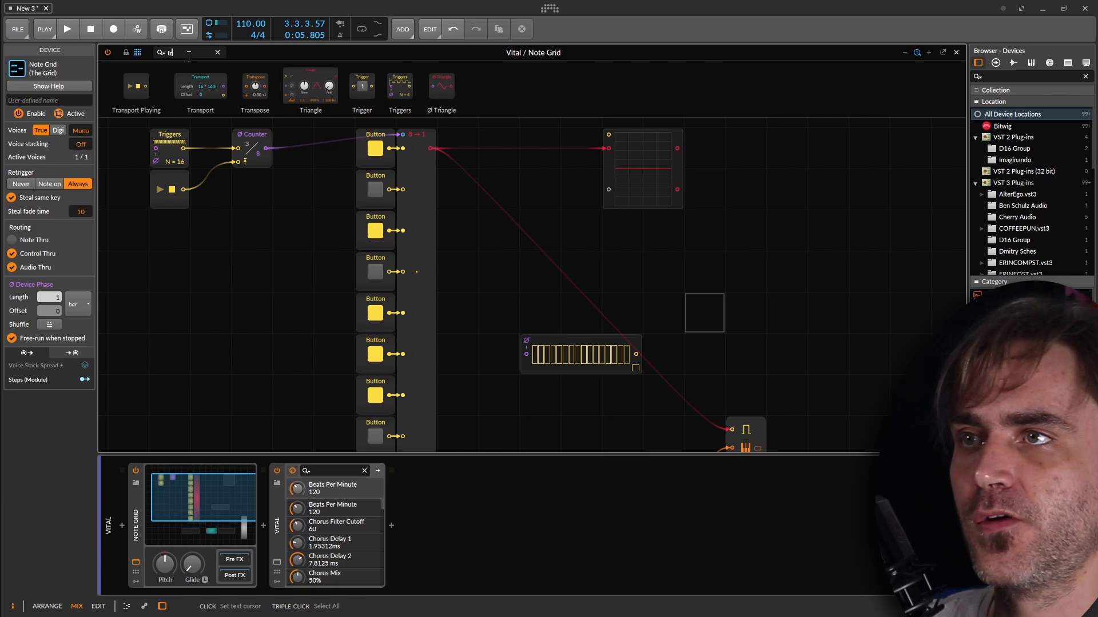
Add an AND module beside Merge and patch Merge's output and the Triggers output into its two inputs
{"action": "type", "text": "and"}
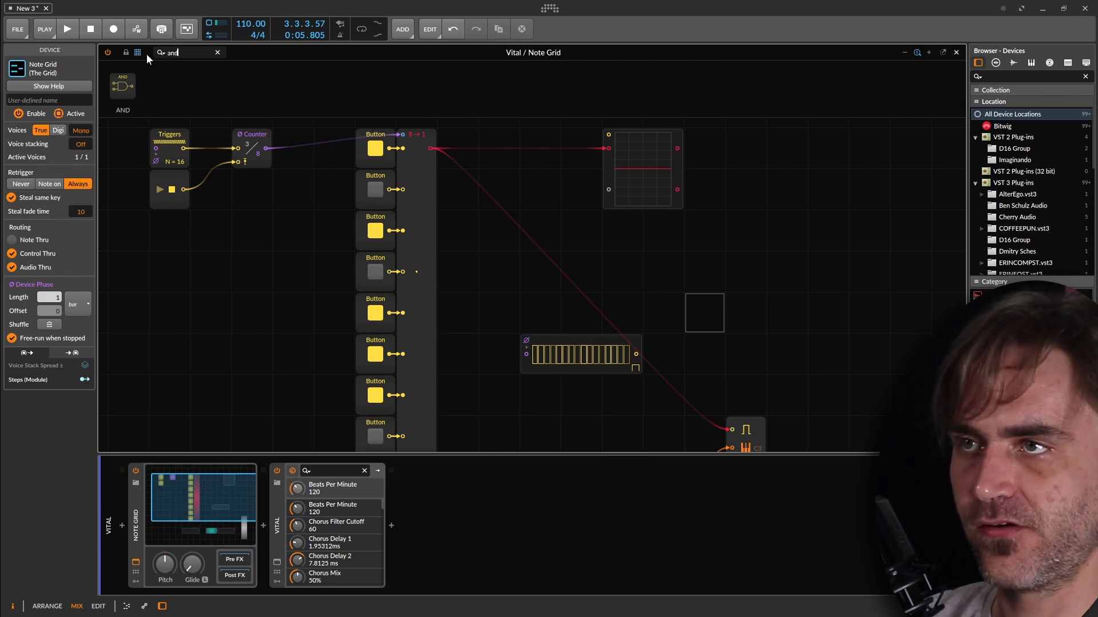
{"action": "left_click_drag", "start_coordinate": [124, 98], "coordinate": [543, 202]}
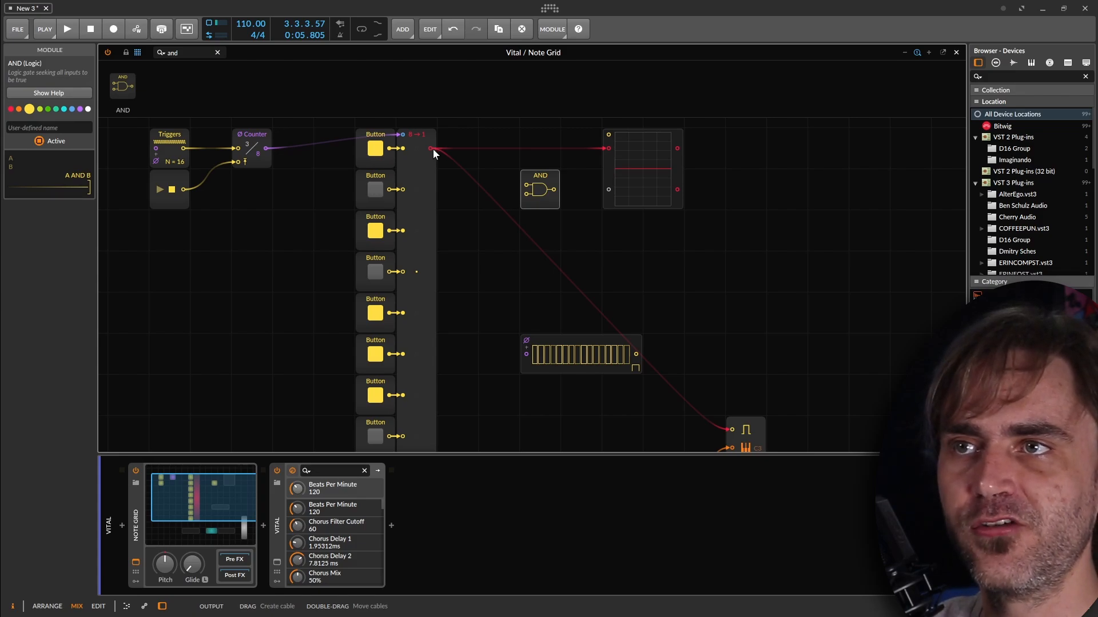
{"action": "left_click_drag", "start_coordinate": [433, 149], "coordinate": [526, 186]}
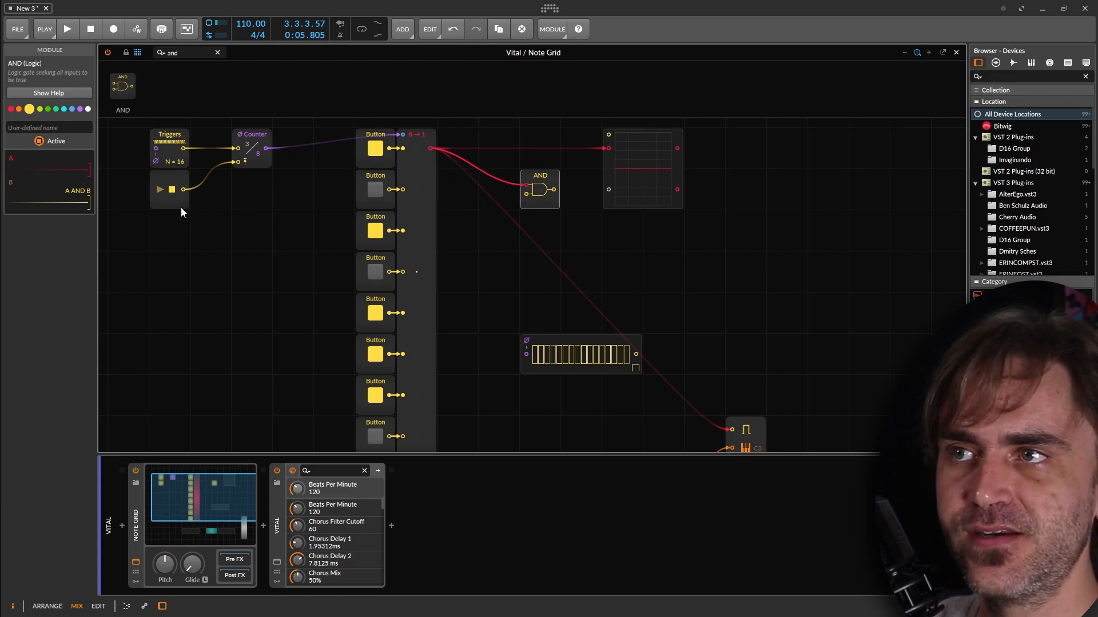
{"action": "left_click_drag", "start_coordinate": [184, 149], "coordinate": [528, 194]}
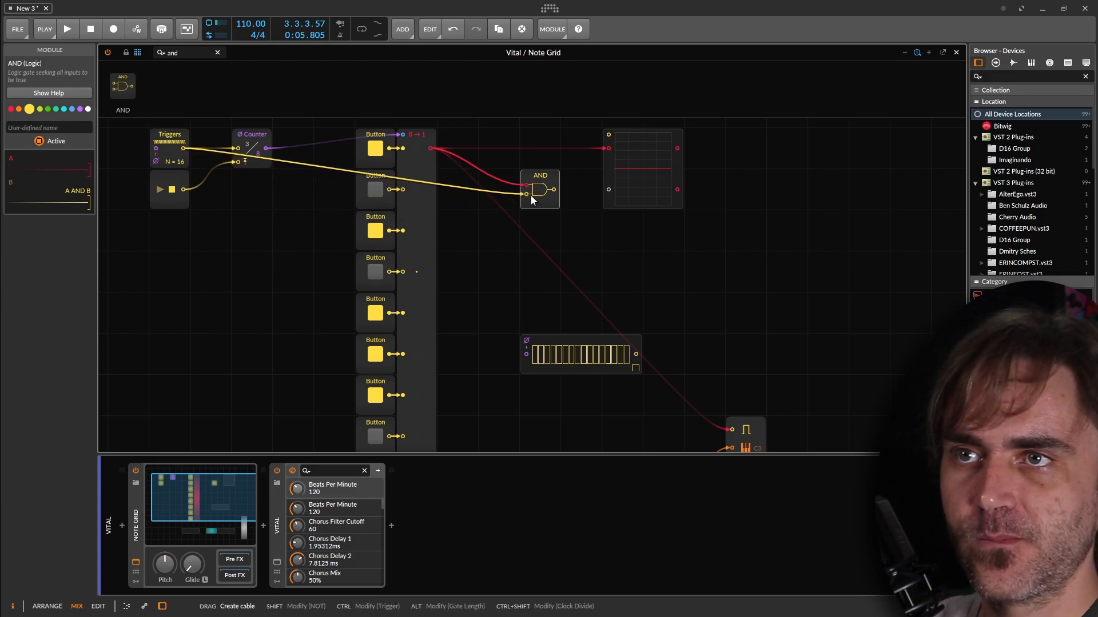
Patch AND's output into the Oscilloscope's second signal input and enlarge the Oscilloscope in width and height
{"action": "left_click", "coordinate": [424, 176]}
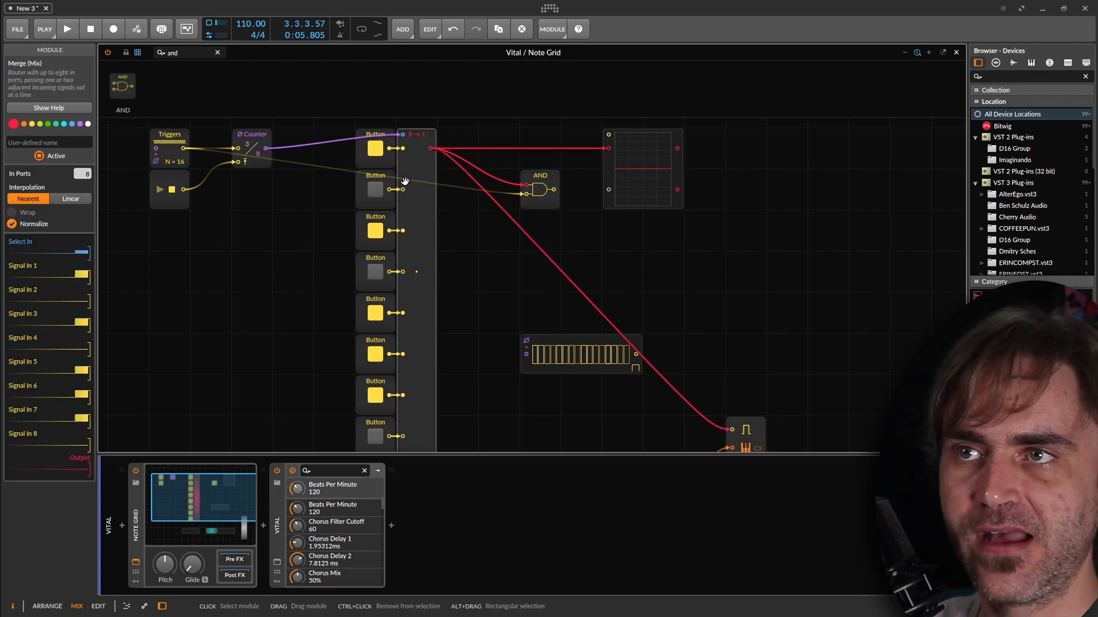
{"action": "left_click", "coordinate": [543, 194]}
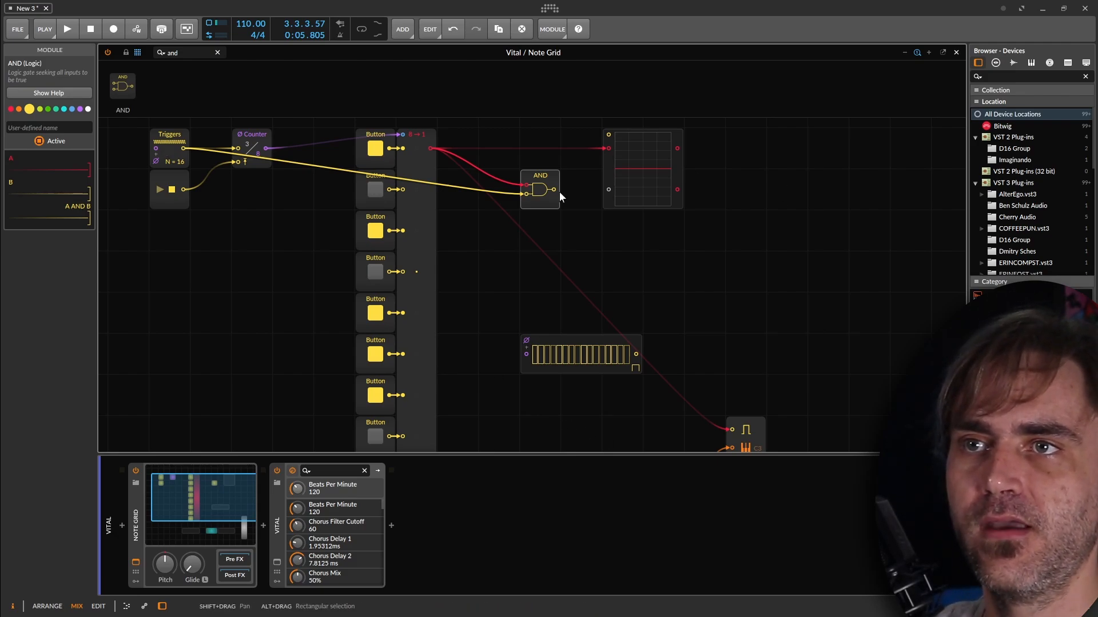
{"action": "left_click_drag", "start_coordinate": [554, 189], "coordinate": [606, 191]}
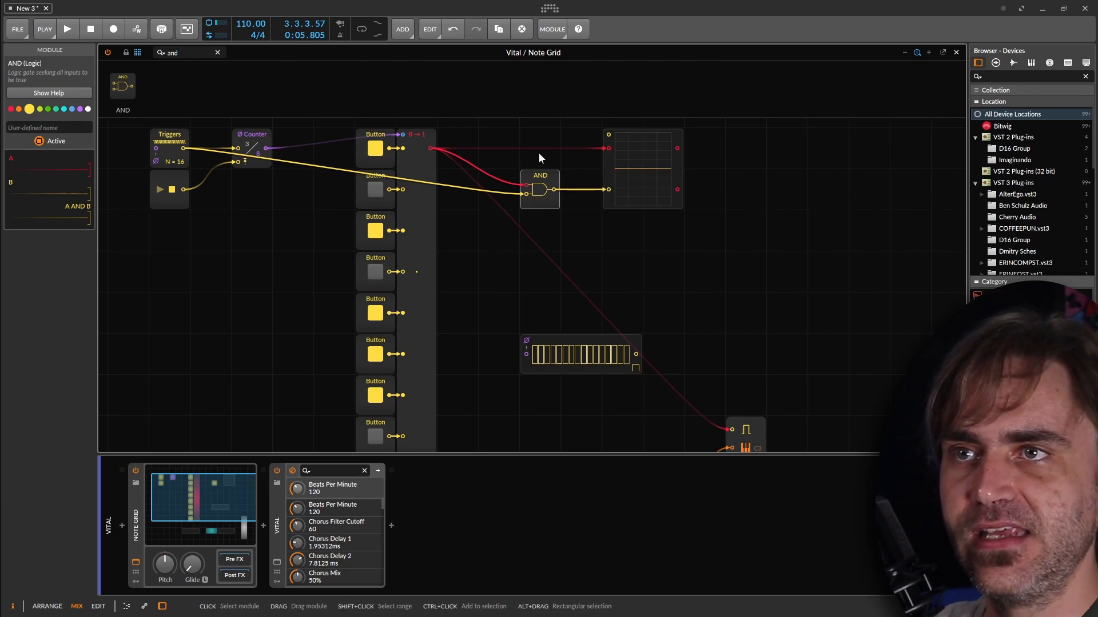
{"action": "left_click", "coordinate": [607, 173]}
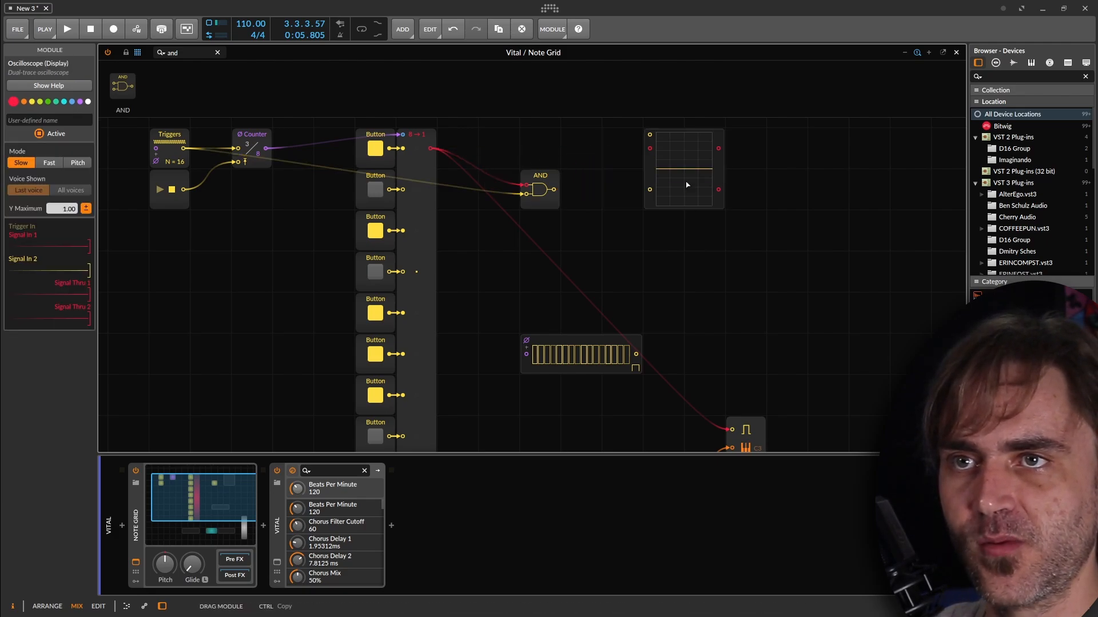
{"action": "left_click_drag", "start_coordinate": [681, 180], "coordinate": [806, 189]}
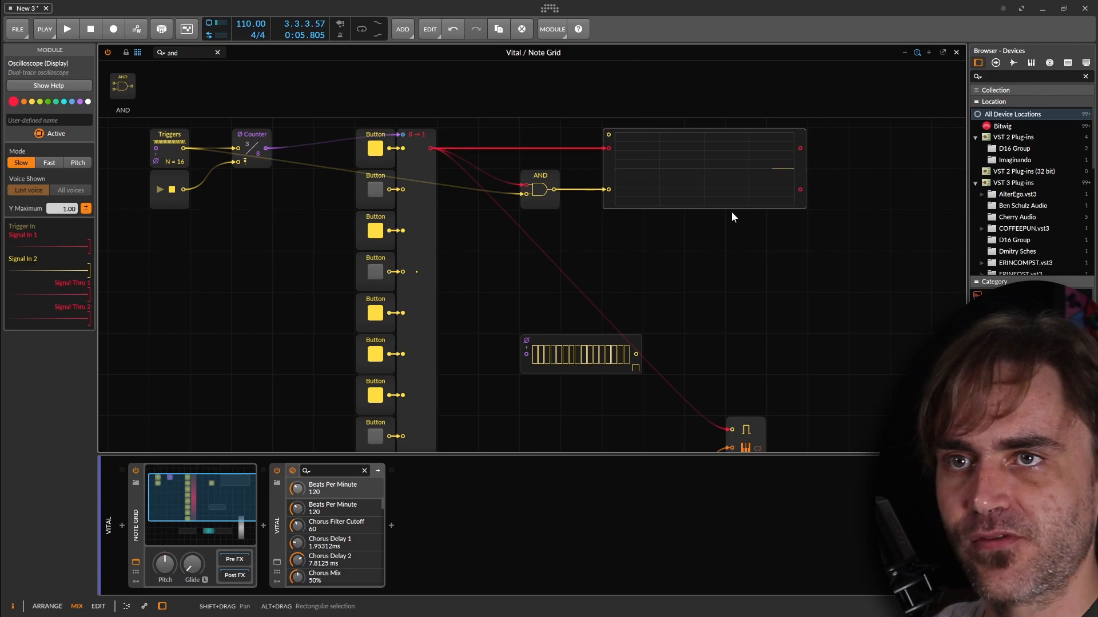
{"action": "left_click_drag", "start_coordinate": [729, 210], "coordinate": [726, 256]}
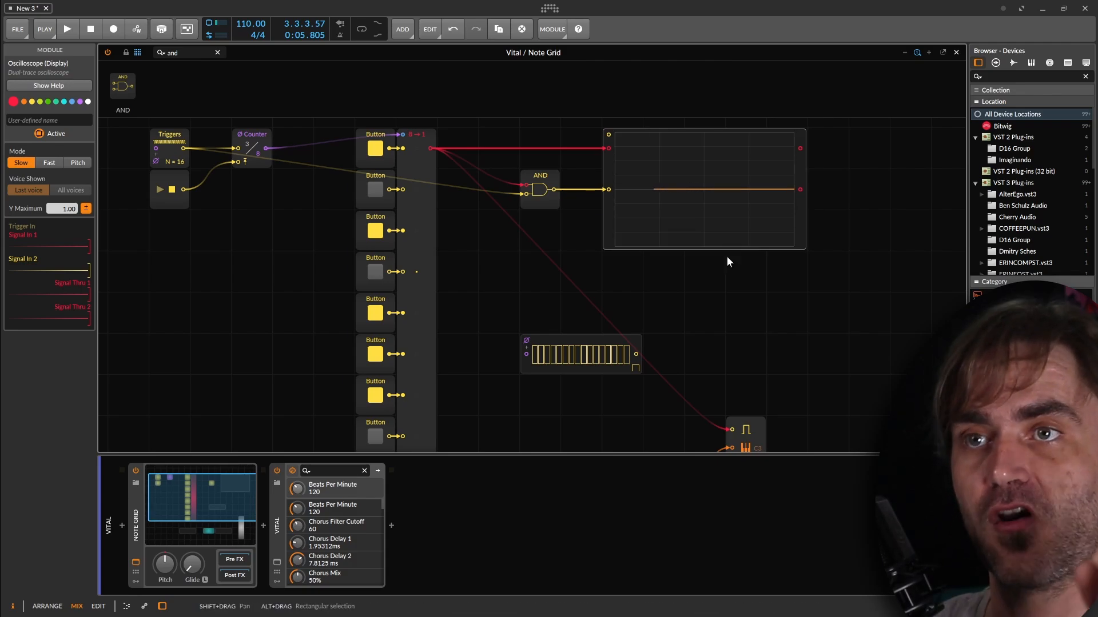
Play the transport to examine both Oscilloscope traces in Fast and Slow modes, and stop playback
{"action": "key", "text": "space"}
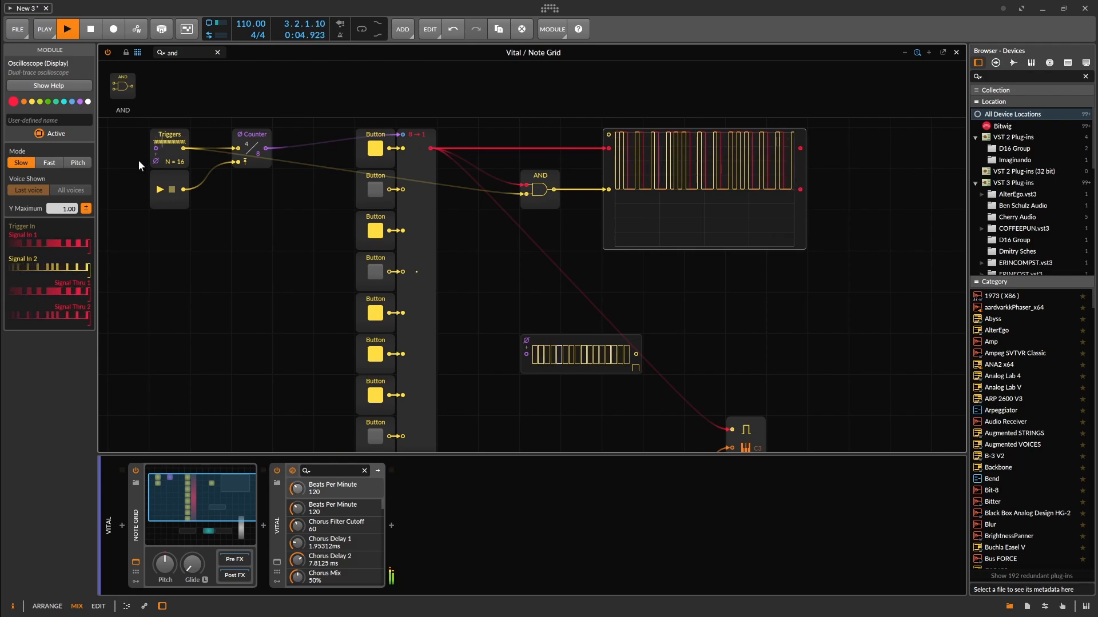
{"action": "left_click", "coordinate": [49, 162]}
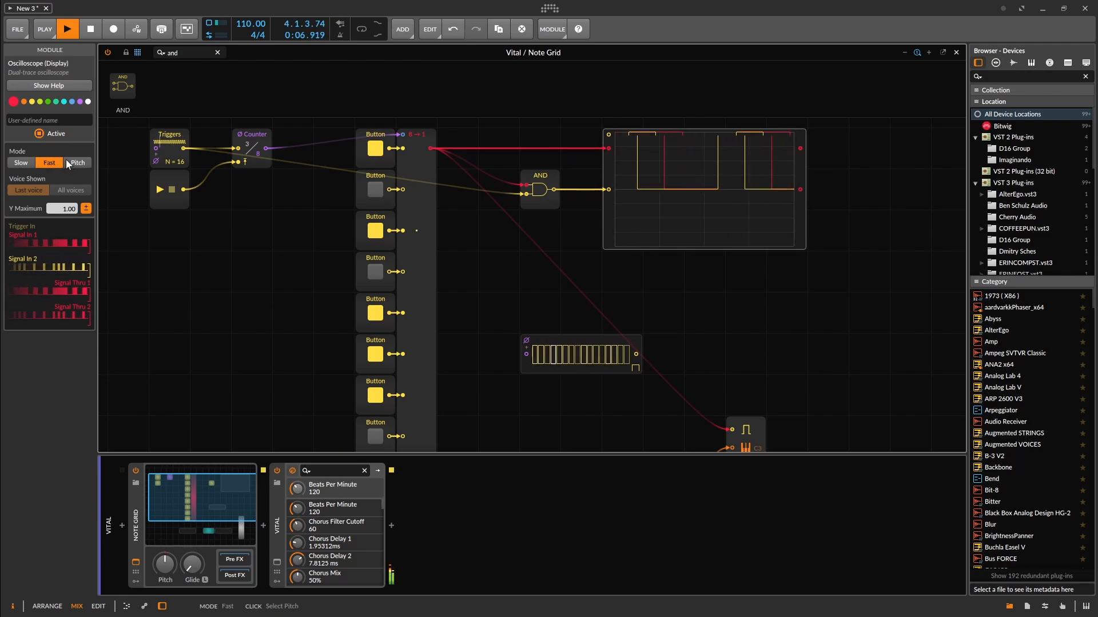
{"action": "left_click", "coordinate": [20, 163]}
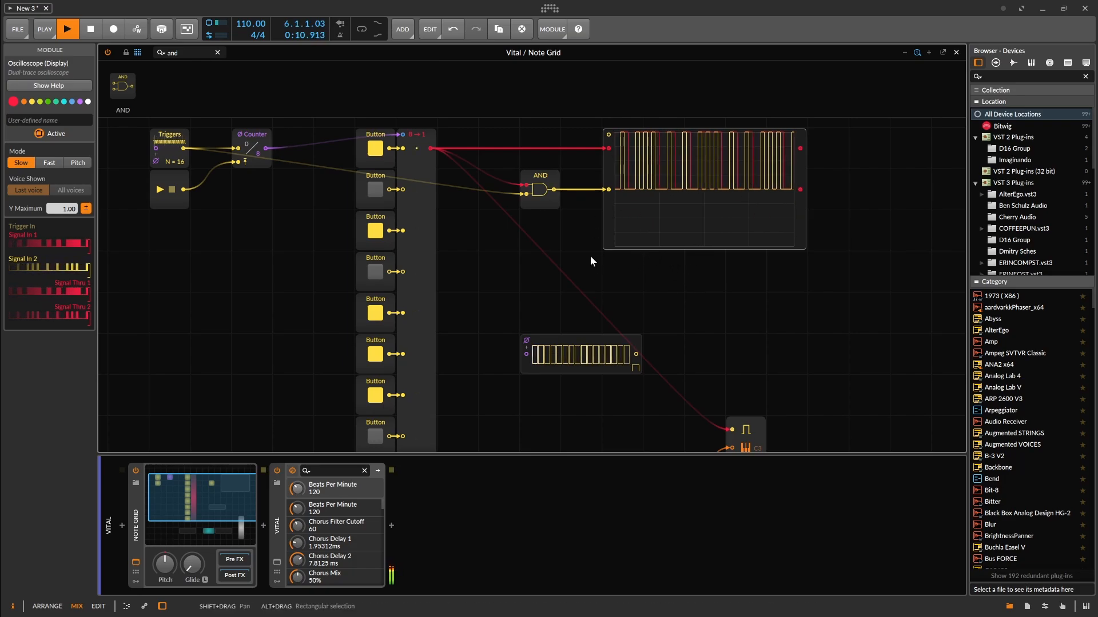
{"action": "left_click", "coordinate": [622, 256]}
{"action": "key", "text": "space"}
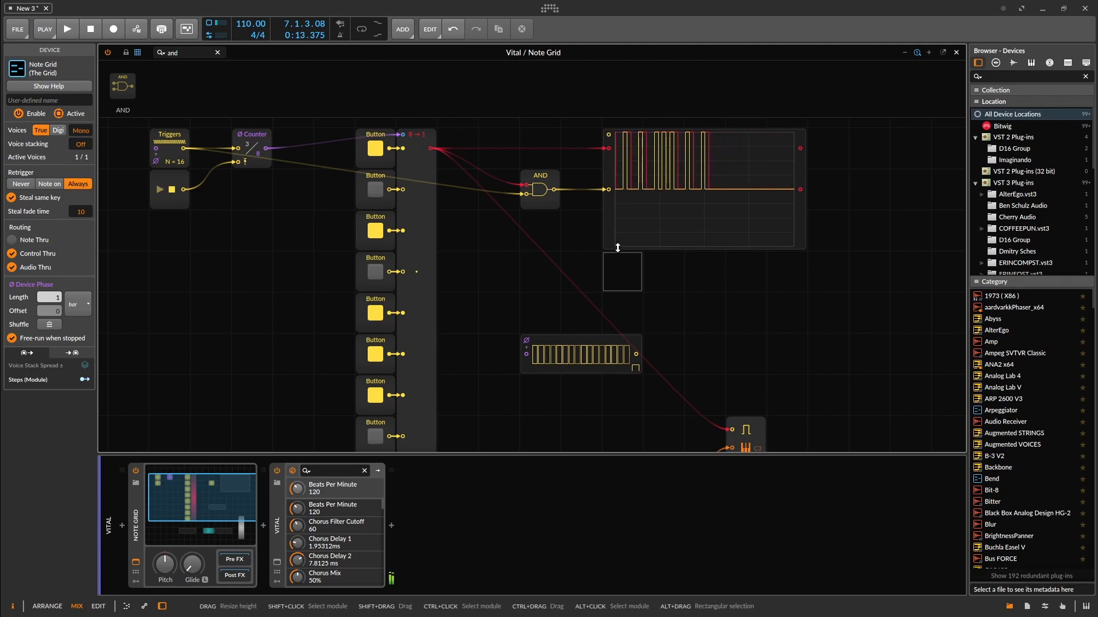
Patch AND's output into the note output module's gate input in place of Merge, and play the sequence to test it
{"action": "left_click_drag", "start_coordinate": [554, 189], "coordinate": [731, 430]}
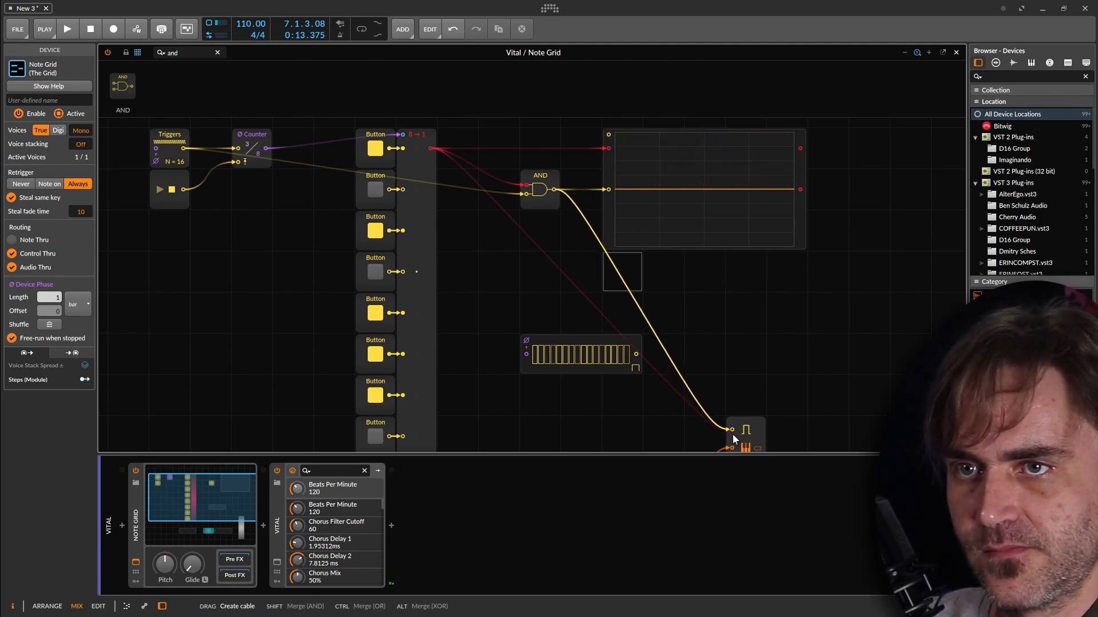
{"action": "key", "text": "space"}
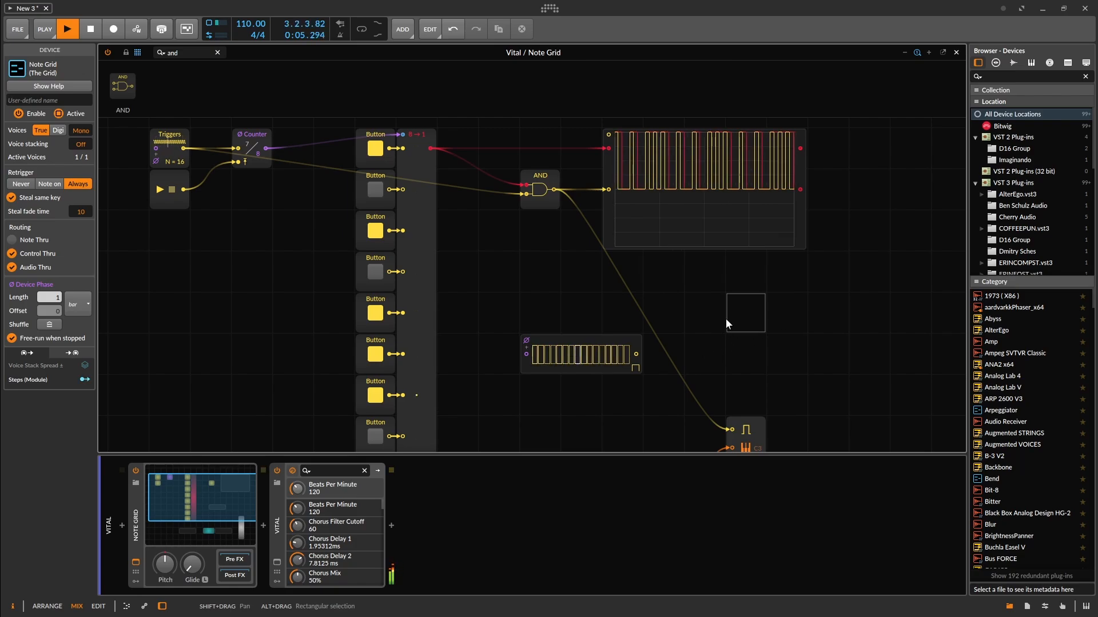
{"action": "left_click_drag", "start_coordinate": [721, 353], "coordinate": [773, 351]}
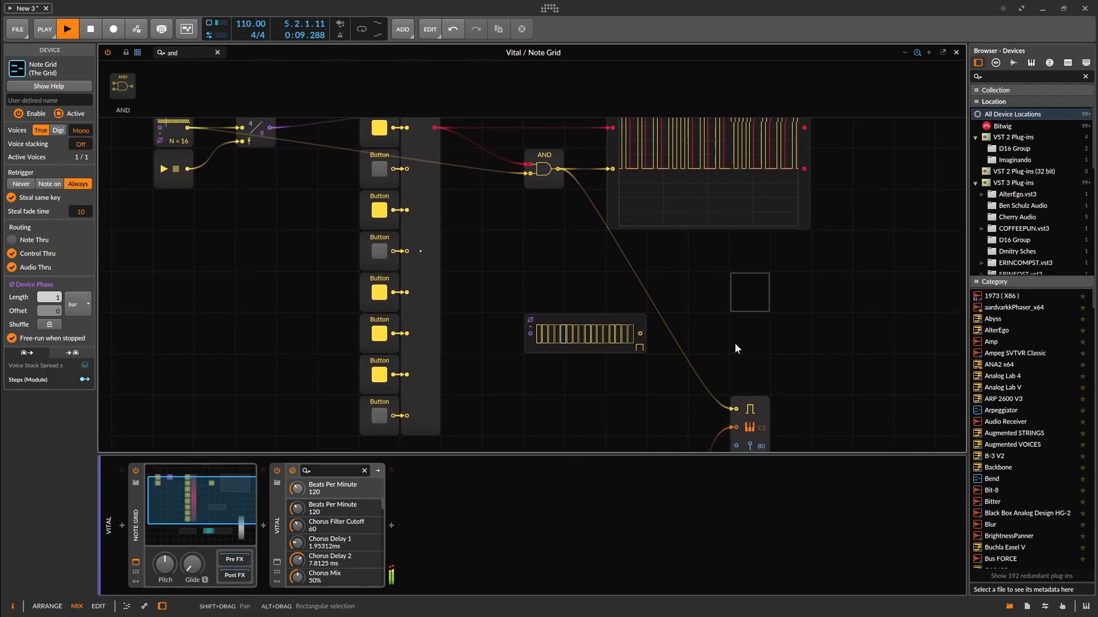
{"action": "key", "text": "space"}
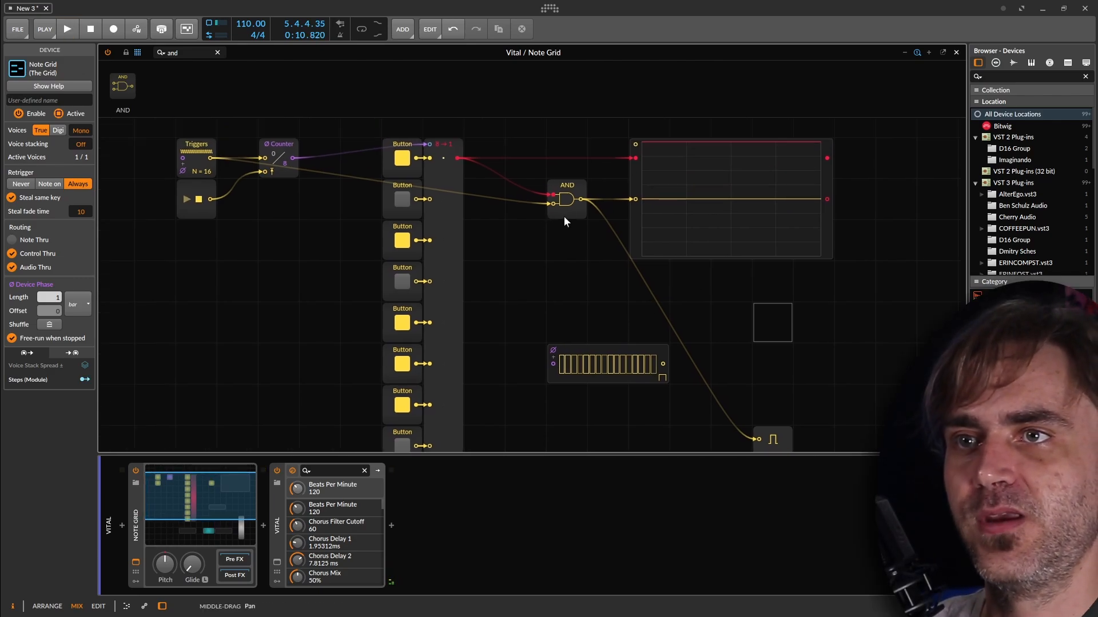
Add a Select module with AND and Merge as its two signal inputs, and route its output into the note gate input
{"action": "left_click", "coordinate": [564, 215]}
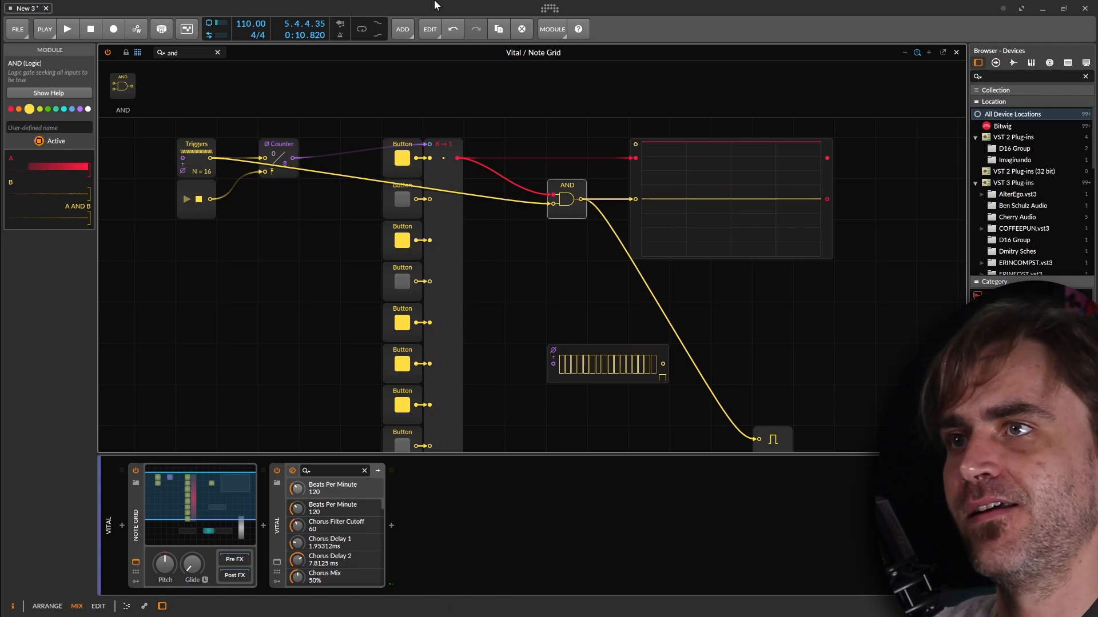
{"action": "left_click_drag", "start_coordinate": [184, 53], "coordinate": [101, 46]}
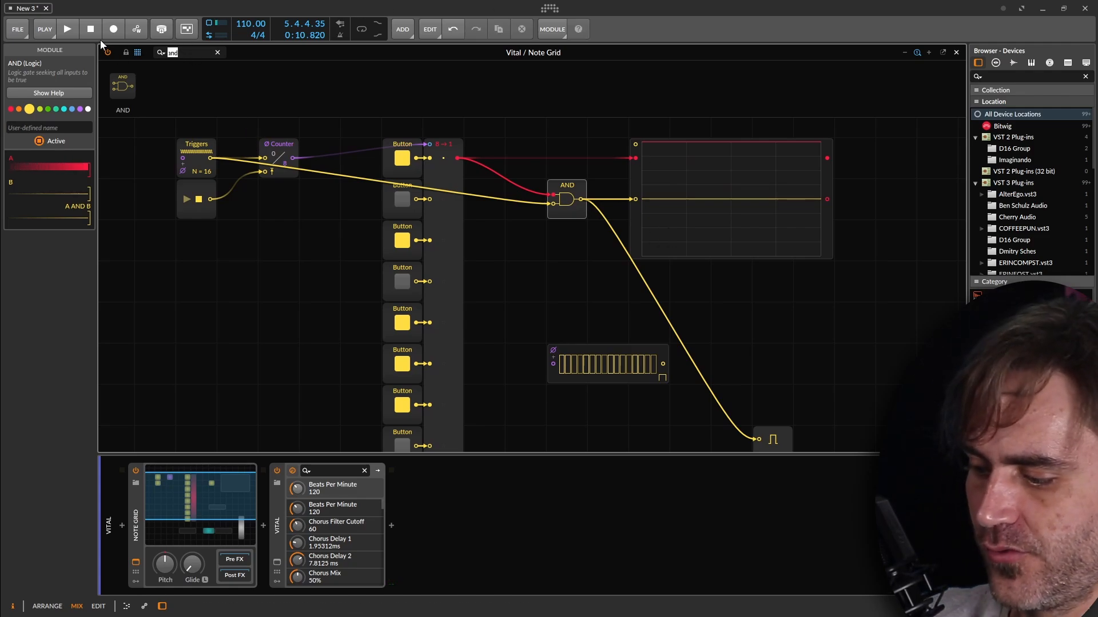
{"action": "type", "text": "seel"}
{"action": "type", "text": "lec"}
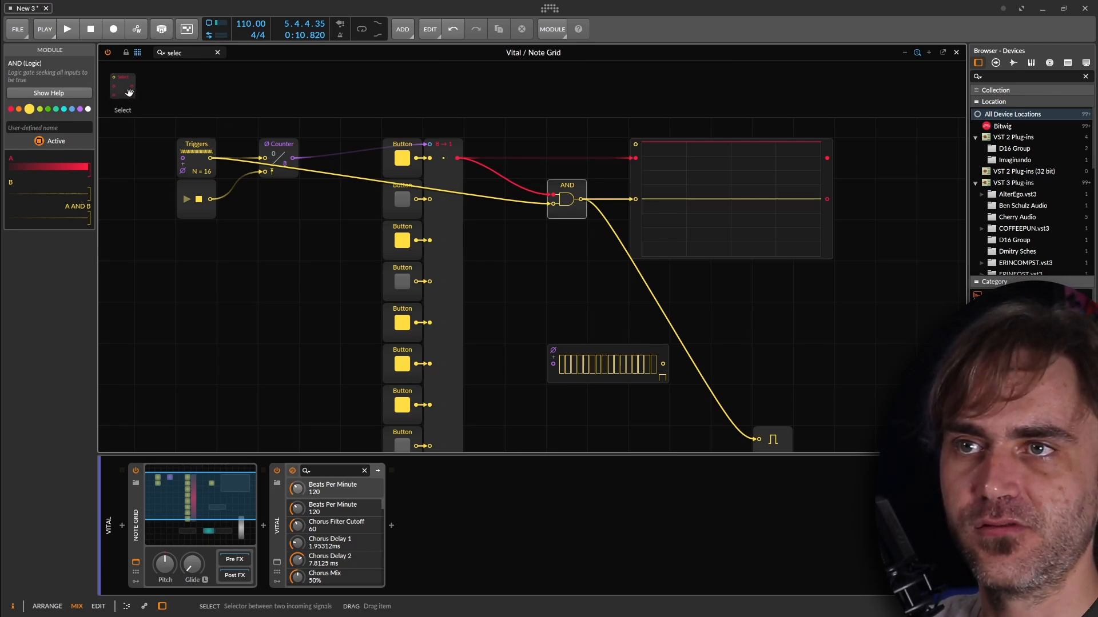
{"action": "left_click_drag", "start_coordinate": [129, 92], "coordinate": [609, 280]}
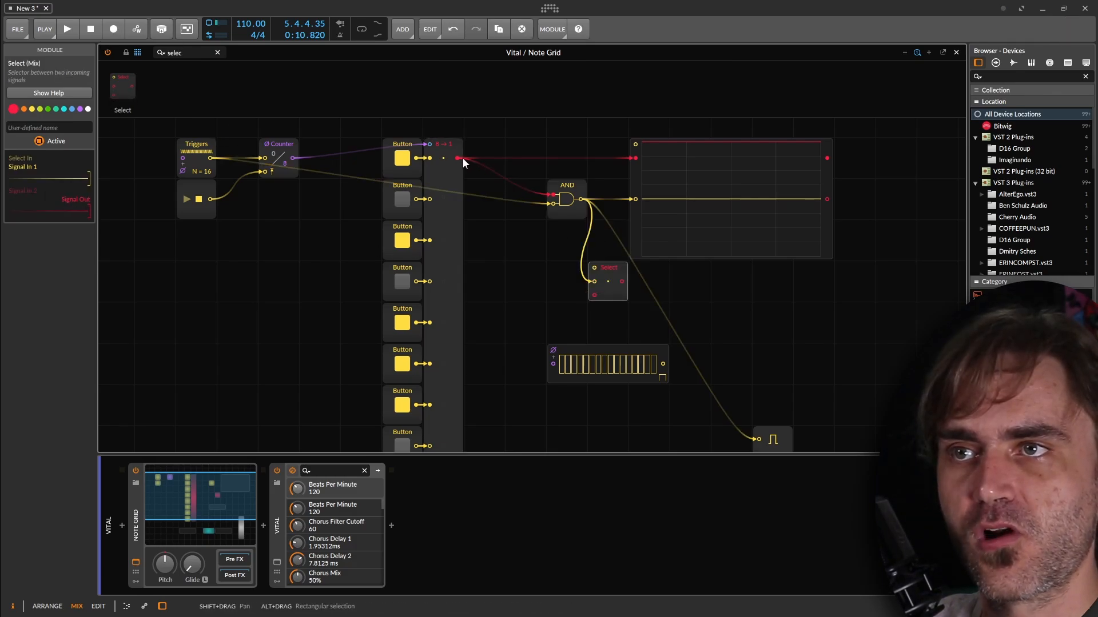
{"action": "left_click_drag", "start_coordinate": [459, 158], "coordinate": [758, 428]}
Add a Button module in front of Select and patch it into Select's selection input
{"action": "left_click", "coordinate": [203, 54]}
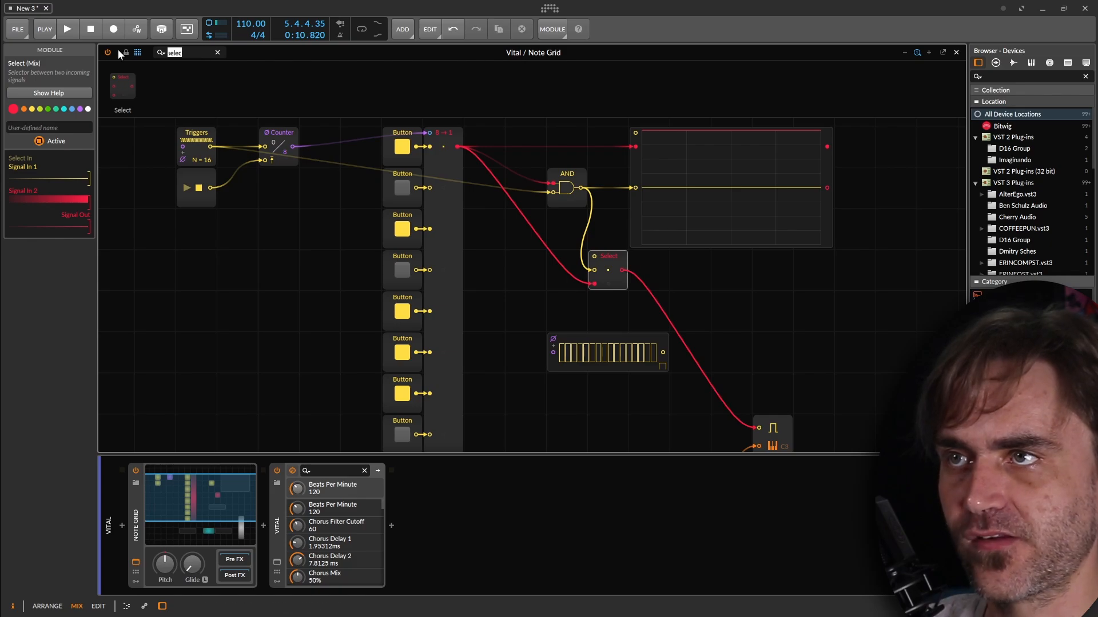
{"action": "type", "text": "button"}
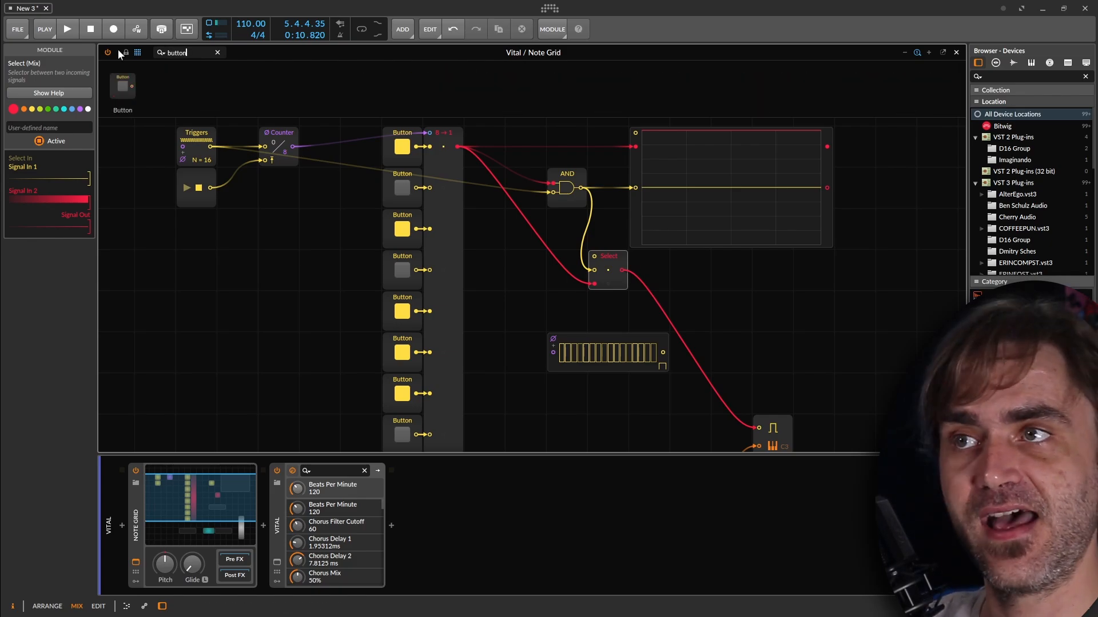
{"action": "left_click_drag", "start_coordinate": [122, 87], "coordinate": [593, 252]}
{"action": "left_click_drag", "start_coordinate": [534, 312], "coordinate": [557, 311]}
Select Merge together with its eight buttons and move them one grid cell closer to the Counter
{"action": "left_click", "coordinate": [497, 280]}
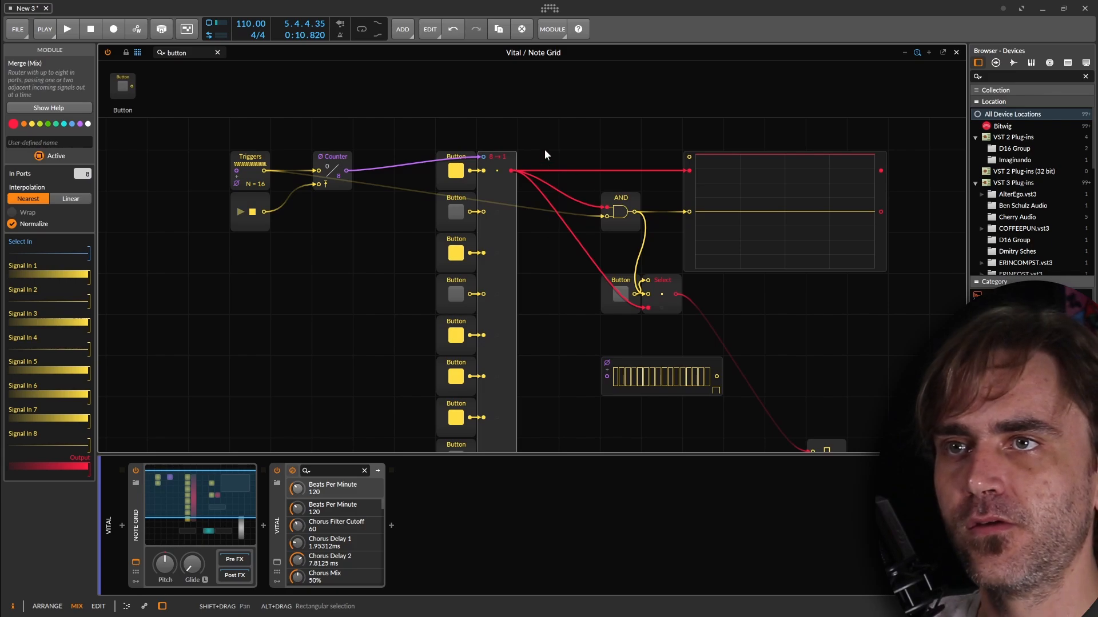
{"action": "left_click_drag", "start_coordinate": [544, 153], "coordinate": [403, 433]}
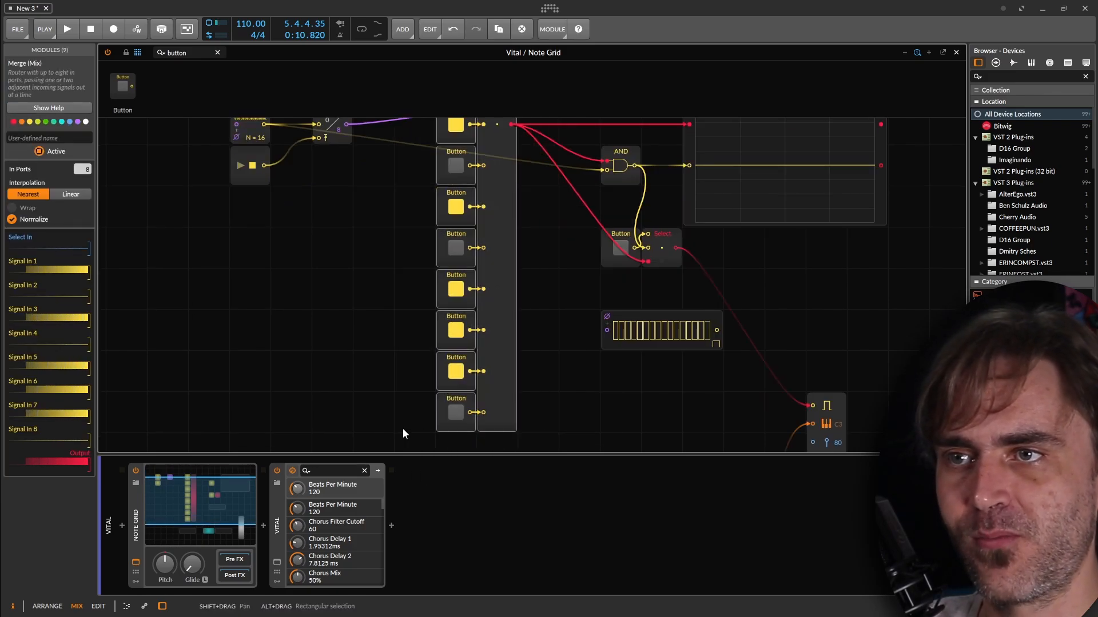
{"action": "left_click_drag", "start_coordinate": [507, 377], "coordinate": [450, 380]}
{"action": "left_click_drag", "start_coordinate": [534, 359], "coordinate": [542, 418]}
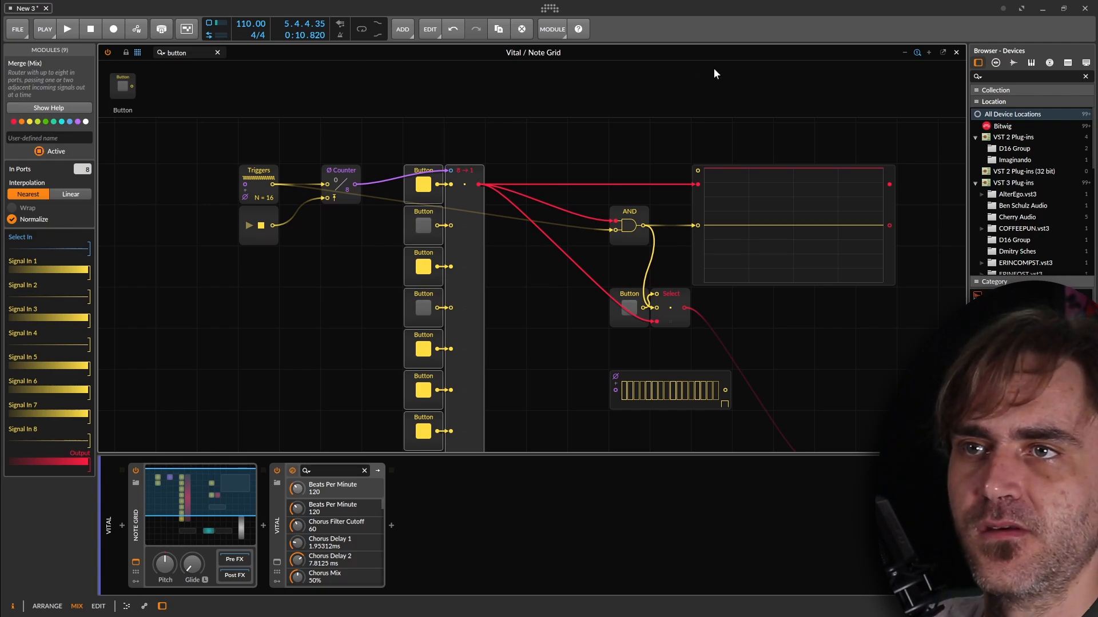
Delete the unconnected 16-step gate sequencer module below Select
{"action": "left_click_drag", "start_coordinate": [845, 348], "coordinate": [777, 287]}
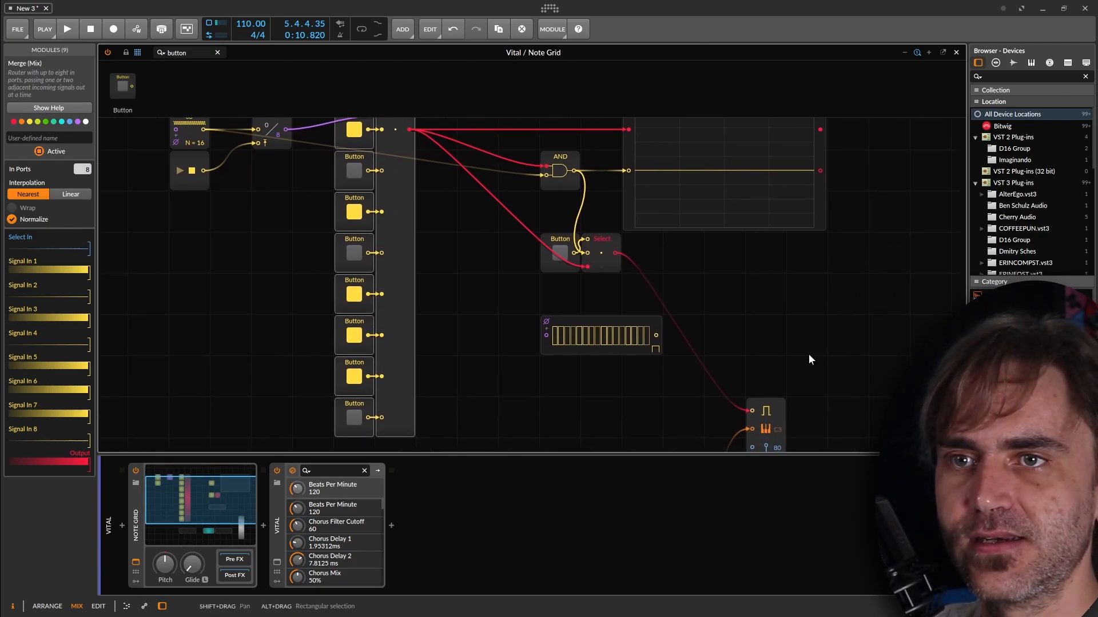
{"action": "left_click", "coordinate": [630, 351]}
{"action": "key", "text": "Delete"}
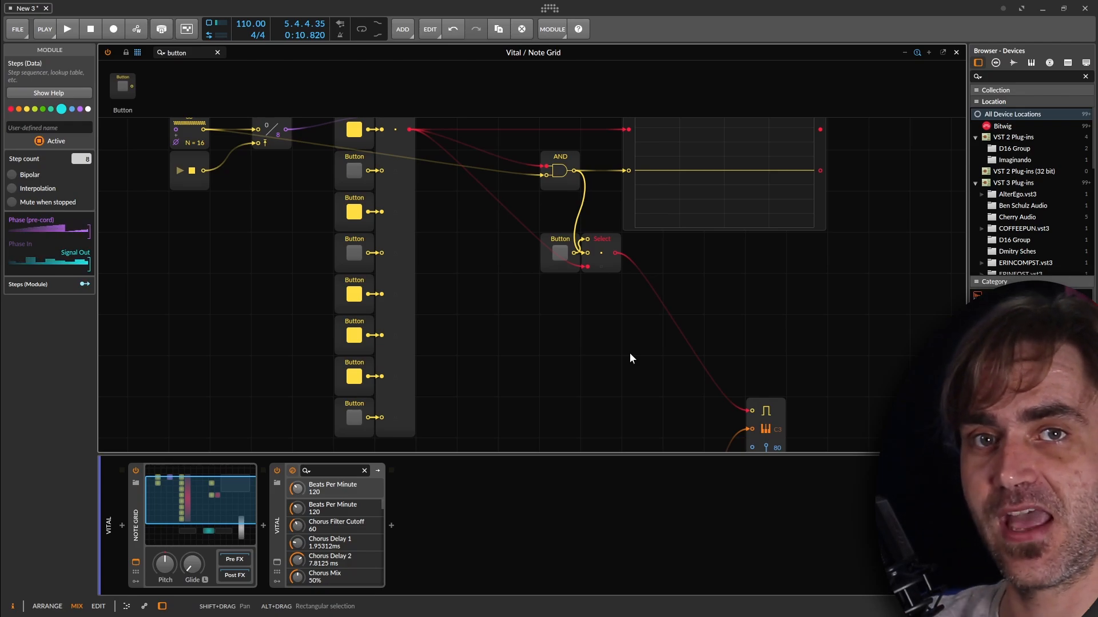
Select AND, Button, Select and Oscilloscope together and move them five grid cells farther from Merge
{"action": "left_click_drag", "start_coordinate": [286, 173], "coordinate": [292, 196]}
{"action": "left_click", "coordinate": [285, 168]}
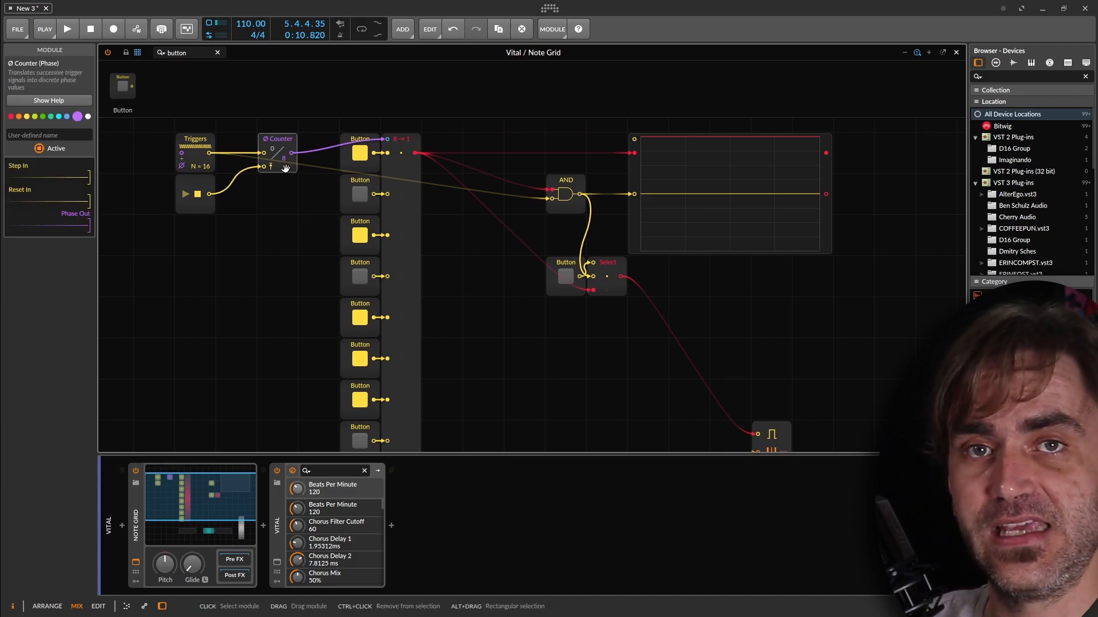
{"action": "left_click", "coordinate": [516, 281]}
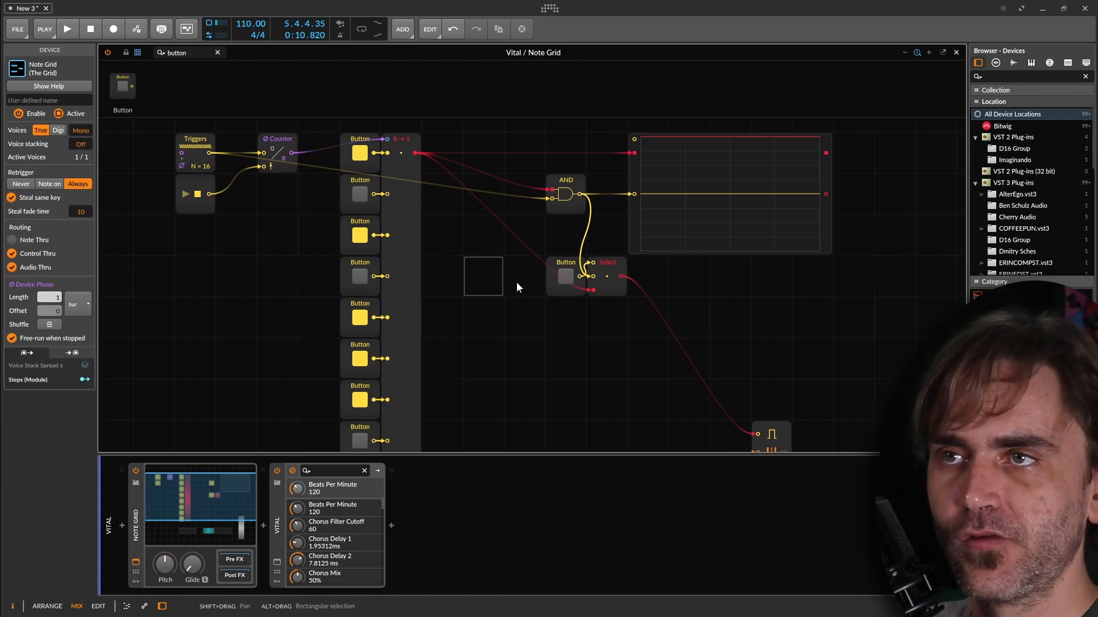
{"action": "left_click_drag", "start_coordinate": [515, 282], "coordinate": [445, 270]}
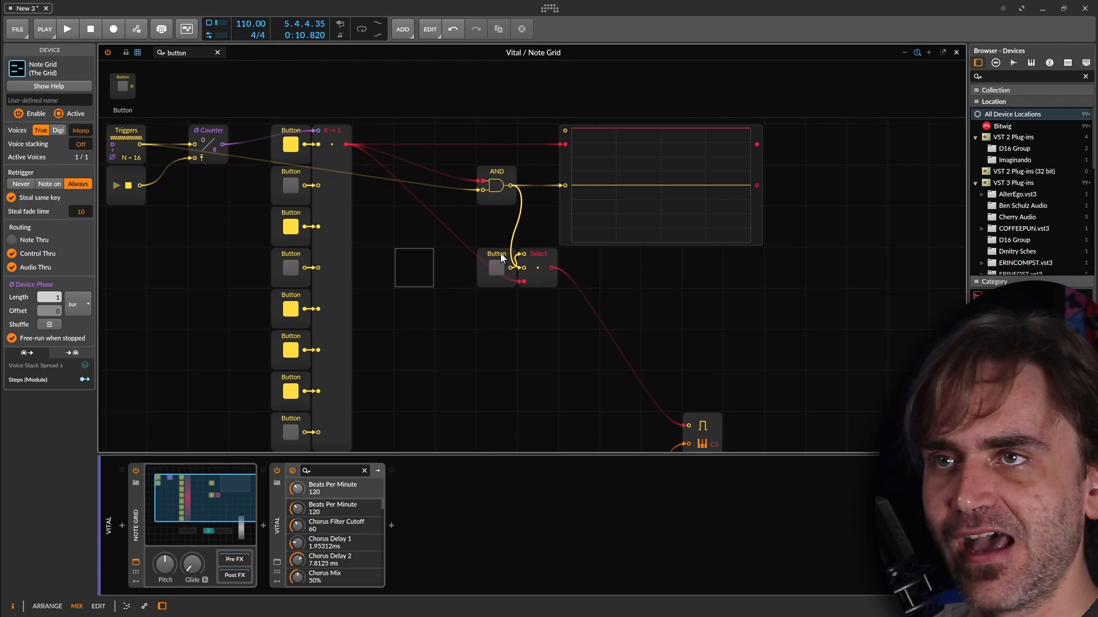
{"action": "left_click_drag", "start_coordinate": [786, 336], "coordinate": [482, 170]}
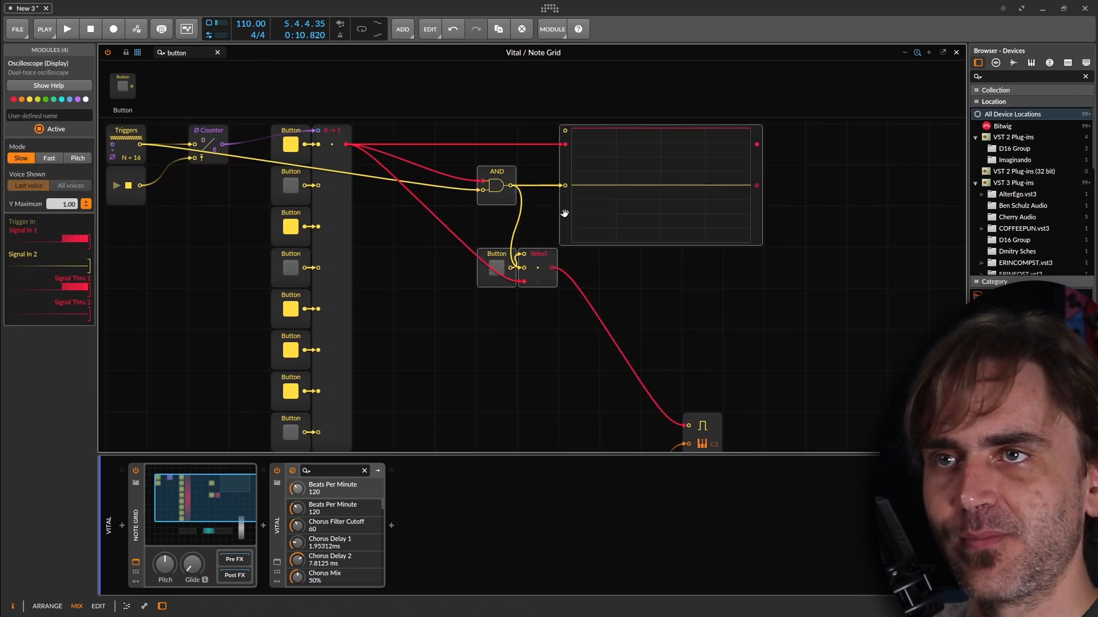
{"action": "left_click_drag", "start_coordinate": [562, 233], "coordinate": [769, 233]}
Duplicate Merge with its eight buttons beside the original and patch the Counter's phase output into the copy's select input
{"action": "left_click", "coordinate": [496, 226]}
{"action": "left_click_drag", "start_coordinate": [399, 130], "coordinate": [252, 449]}
{"action": "key", "text": "ctrl+d"}
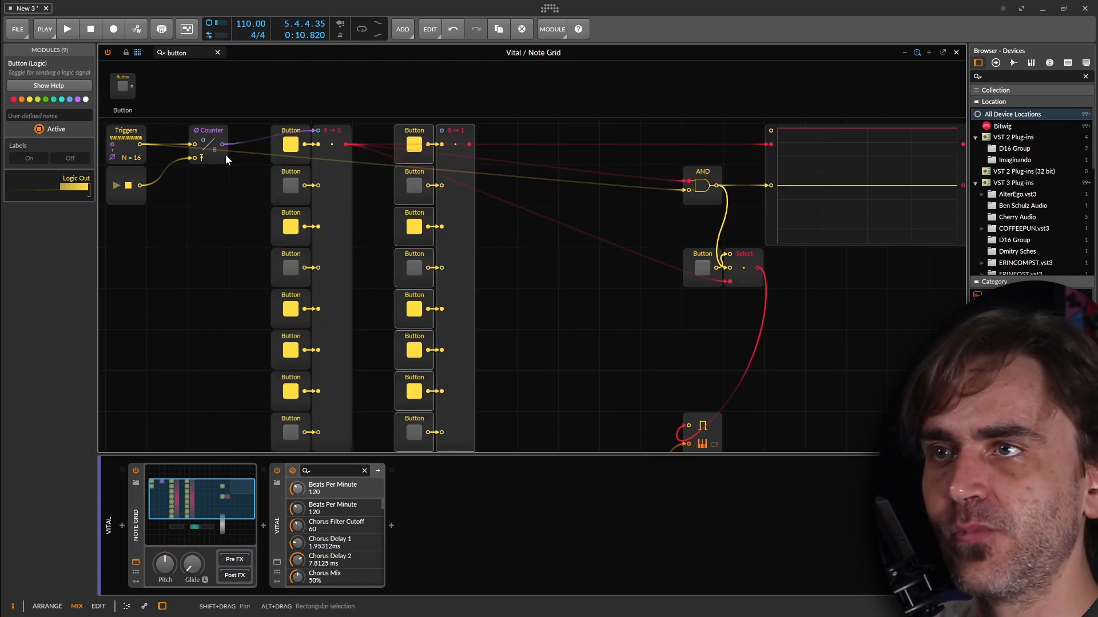
{"action": "left_click_drag", "start_coordinate": [221, 145], "coordinate": [441, 130]}
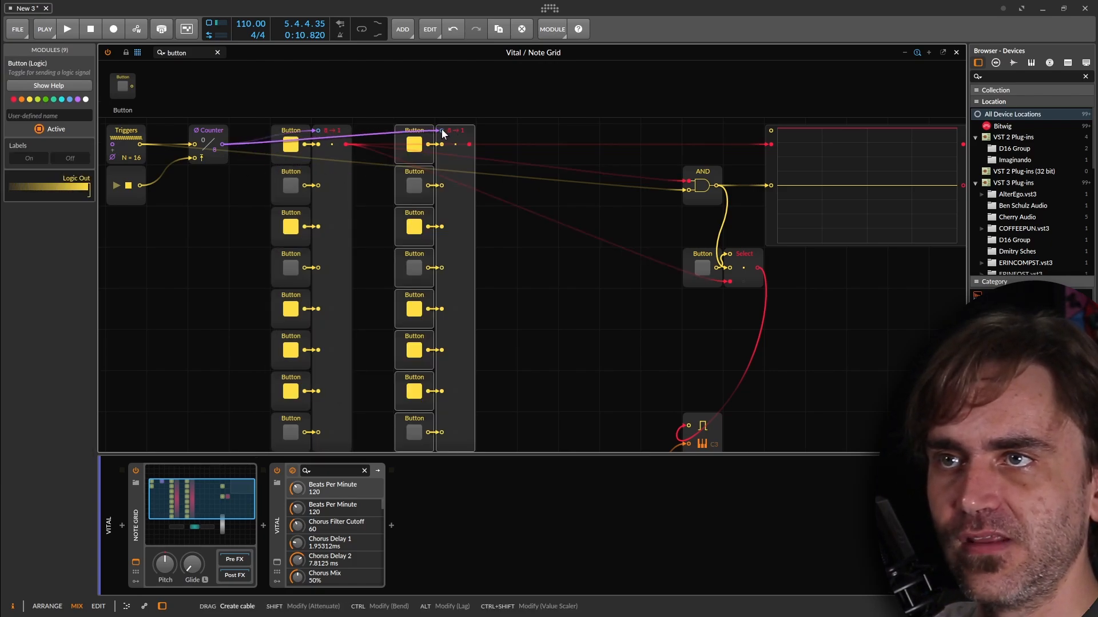
{"action": "left_click", "coordinate": [467, 134]}
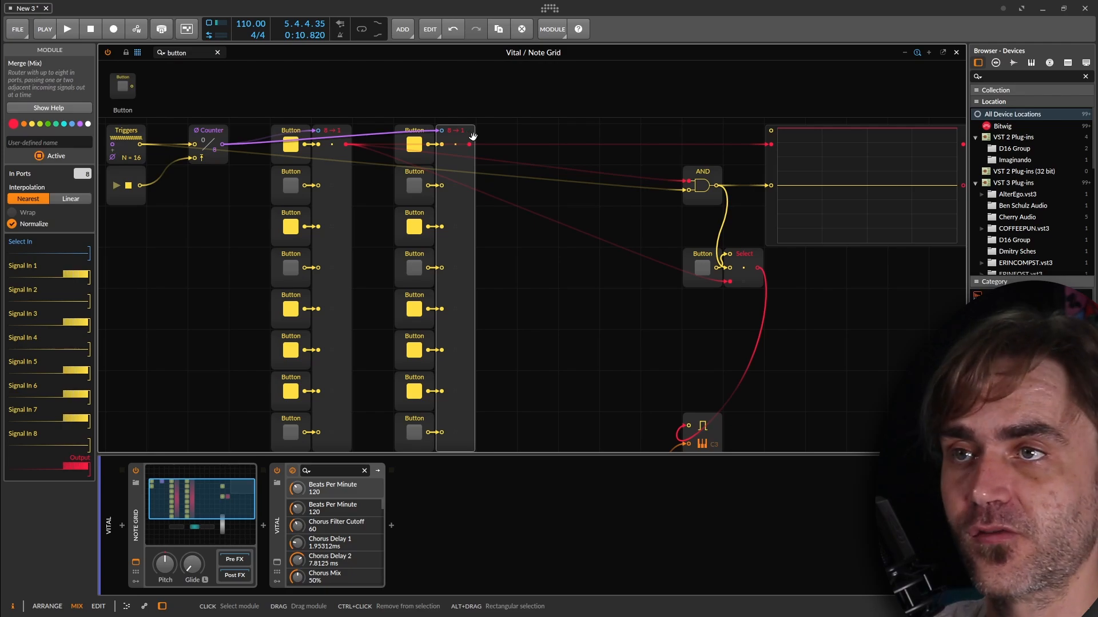
Play the pattern briefly and toggle the duplicated bank's buttons so that only steps 2, 4 and 8 are on
{"action": "key", "text": "space"}
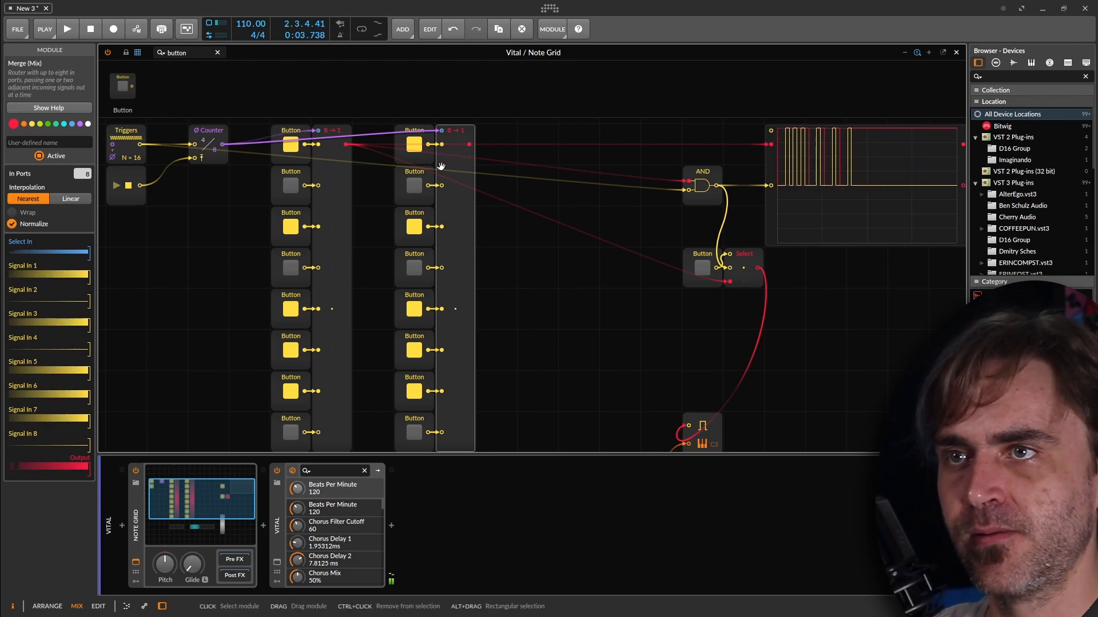
{"action": "left_click", "coordinate": [414, 144]}
{"action": "left_click", "coordinate": [416, 186]}
{"action": "left_click", "coordinate": [414, 226]}
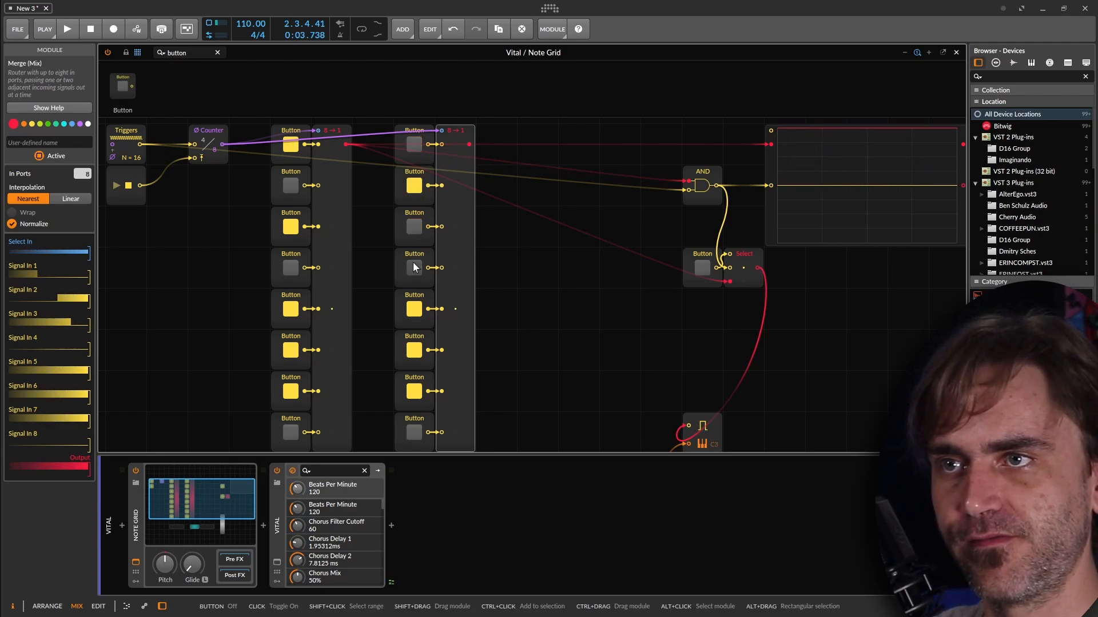
{"action": "left_click", "coordinate": [413, 267]}
{"action": "left_click", "coordinate": [414, 320]}
{"action": "left_click", "coordinate": [415, 313]}
{"action": "left_click", "coordinate": [418, 350]}
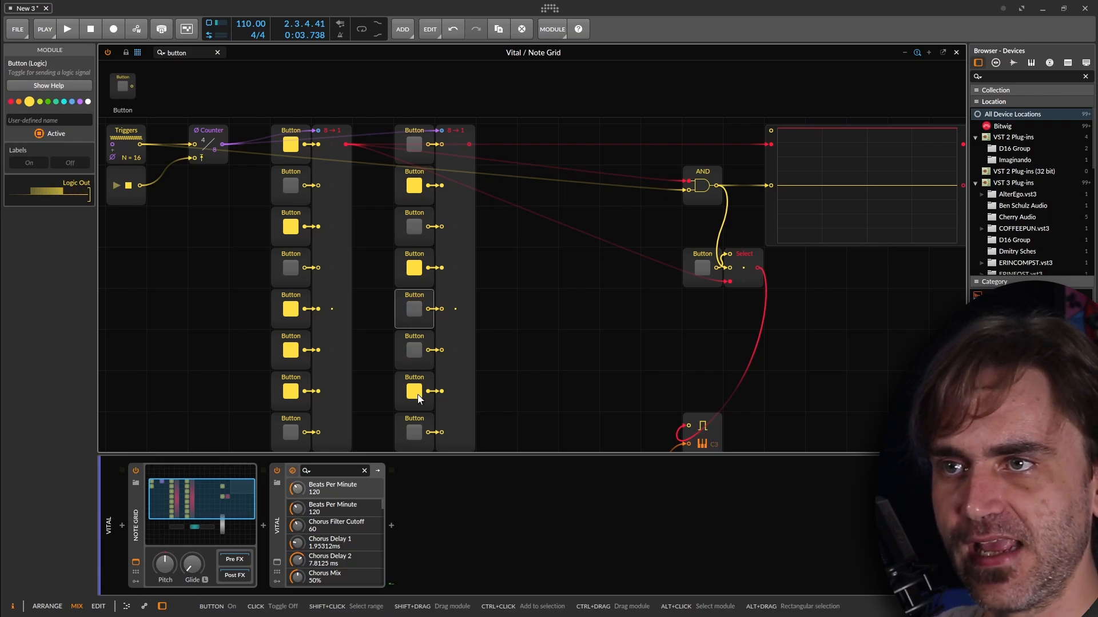
{"action": "left_click", "coordinate": [414, 432]}
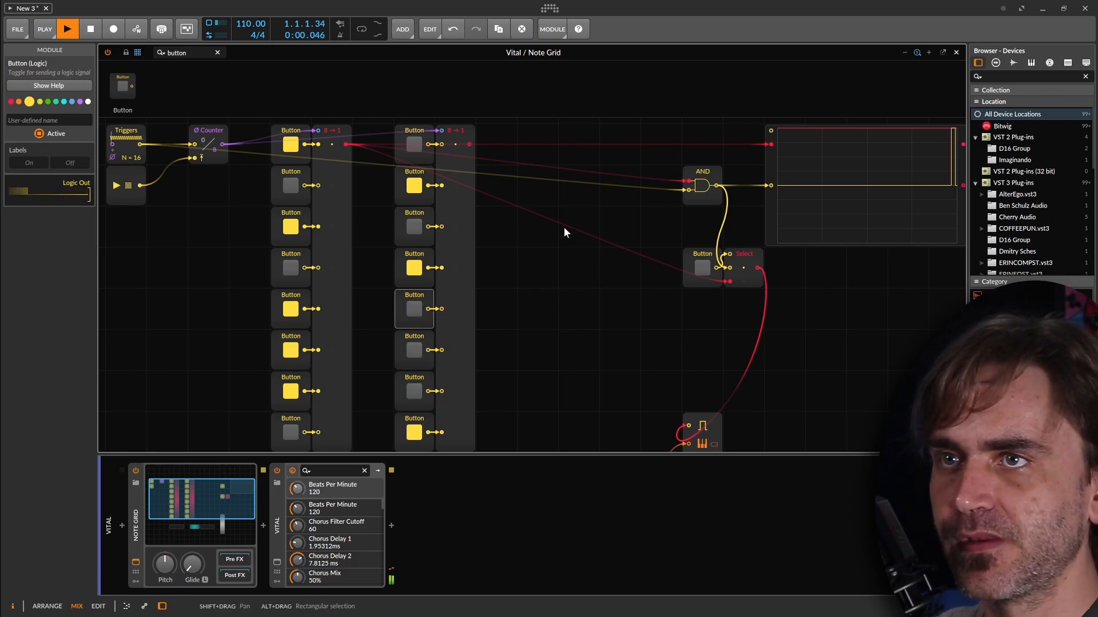
Add a Select module fed by both Merge outputs, and route its output to AND and the lower Select's second signal input
{"action": "left_click", "coordinate": [184, 52]}
{"action": "type", "text": "select"}
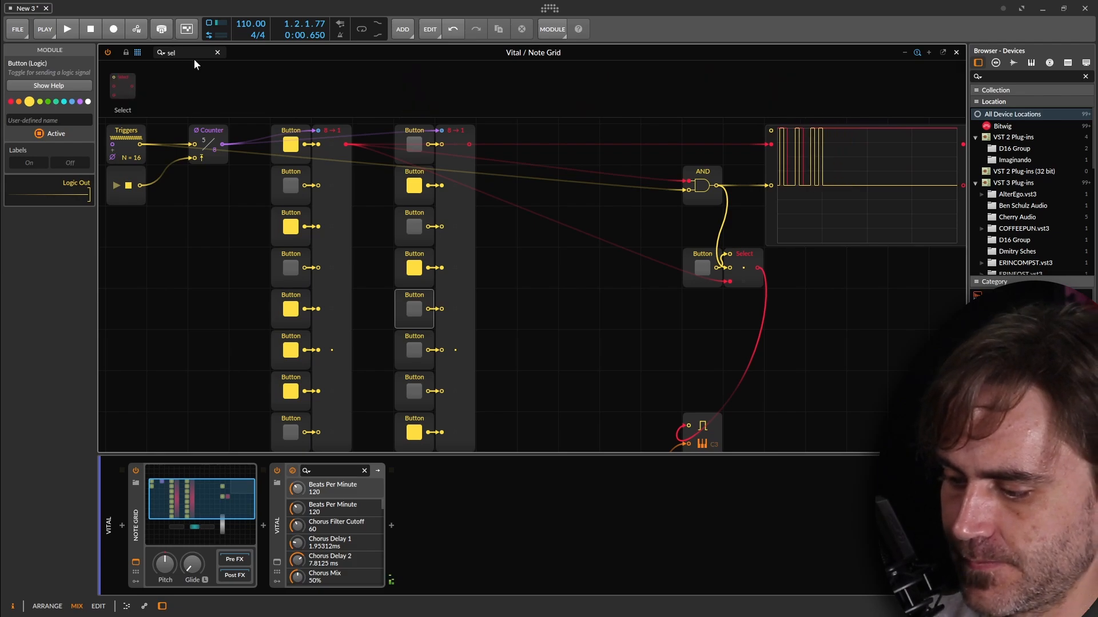
{"action": "left_click_drag", "start_coordinate": [123, 85], "coordinate": [451, 185]}
{"action": "left_click_drag", "start_coordinate": [346, 248], "coordinate": [442, 166]}
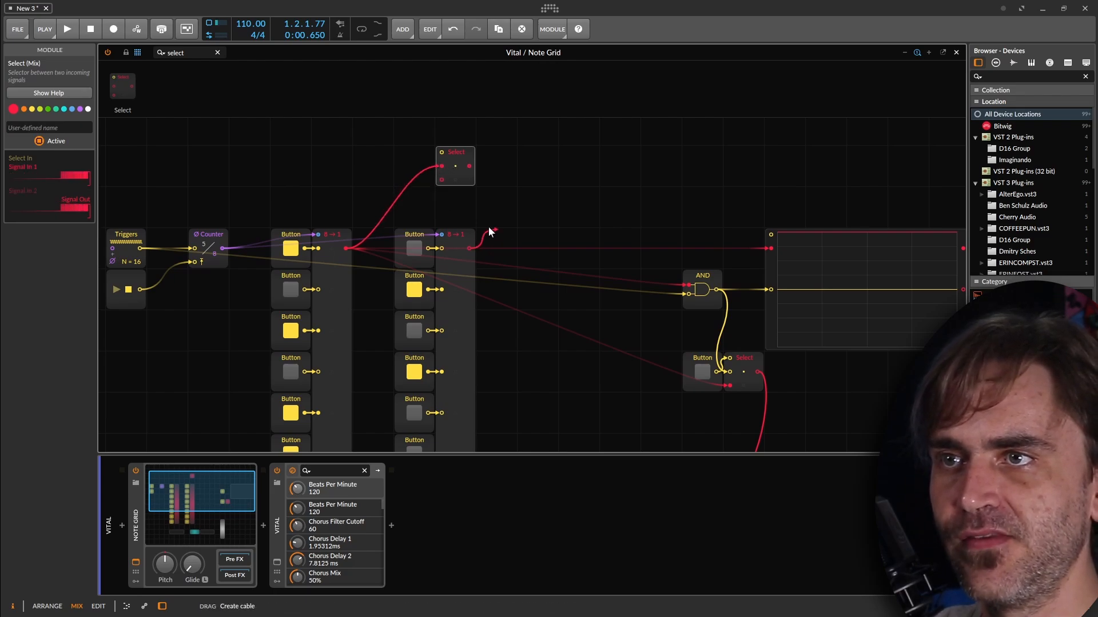
{"action": "left_click_drag", "start_coordinate": [469, 248], "coordinate": [686, 286]}
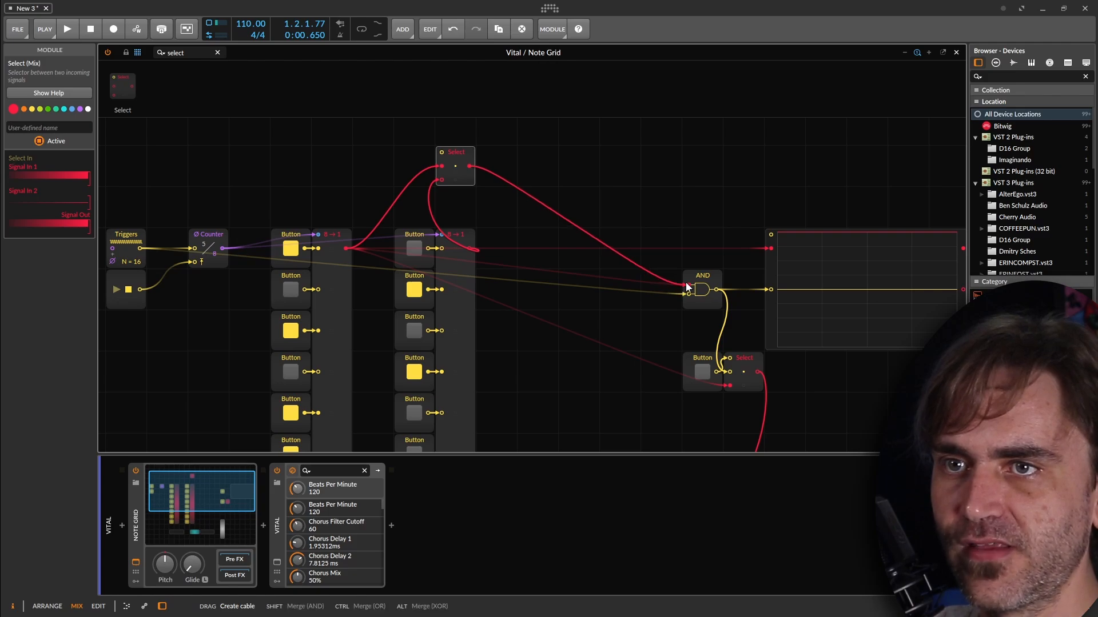
{"action": "left_click_drag", "start_coordinate": [467, 164], "coordinate": [730, 386]}
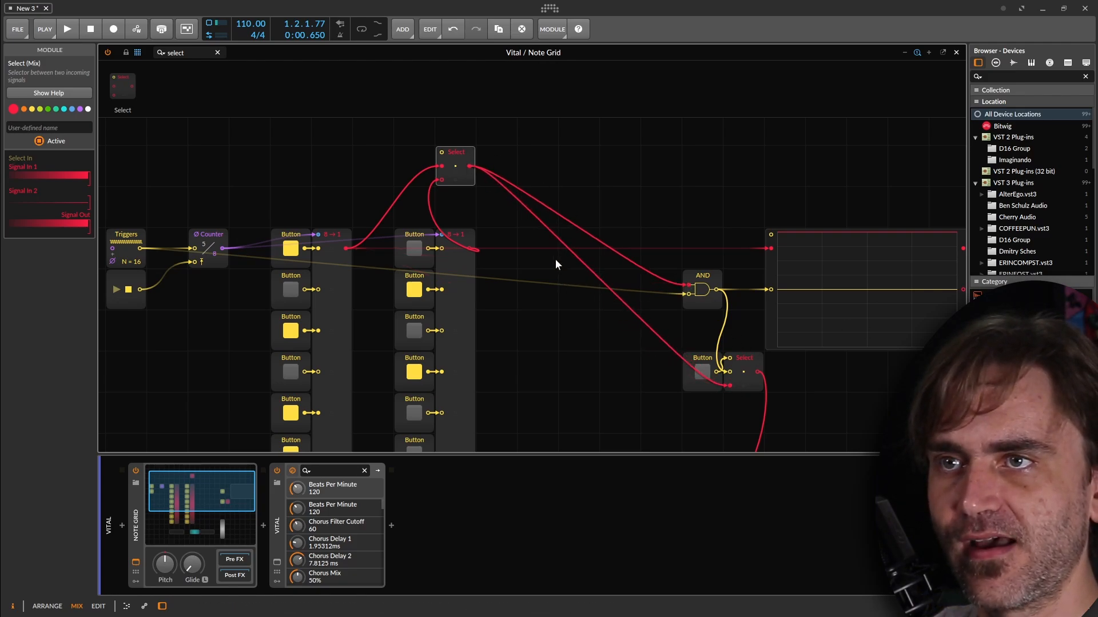
Move the Oscilloscope two grid cells farther from AND and place the new Select directly on top of the second Merge
{"action": "left_click_drag", "start_coordinate": [769, 304], "coordinate": [850, 304]}
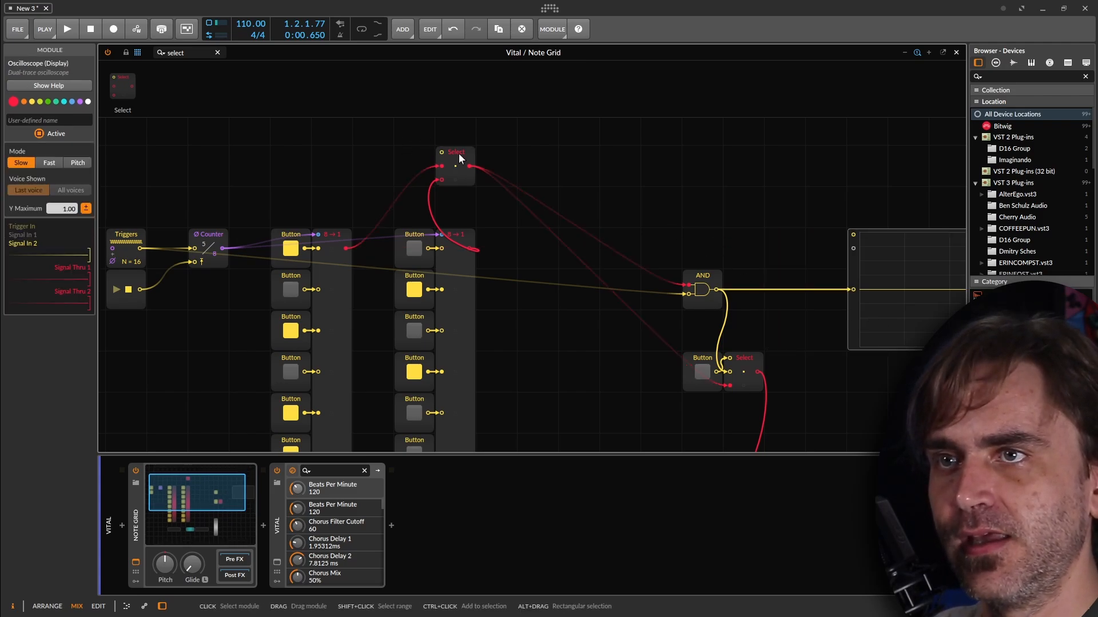
{"action": "left_click_drag", "start_coordinate": [459, 153], "coordinate": [458, 194]}
{"action": "left_click_drag", "start_coordinate": [437, 156], "coordinate": [550, 146]}
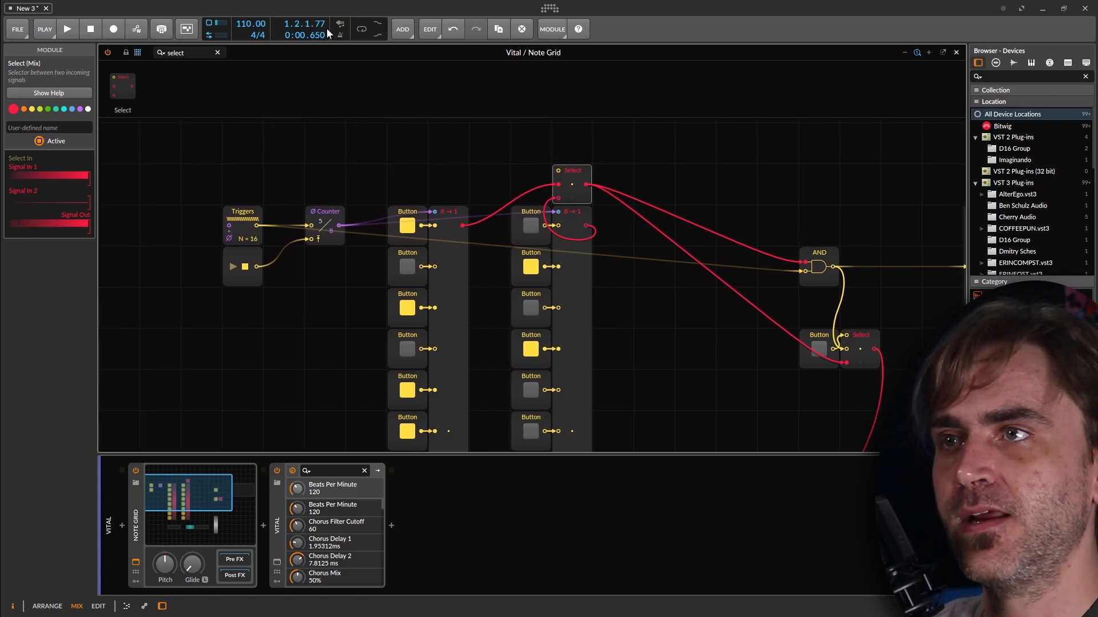
Copy the Counter to the cell above the first Merge and add a copy of Triggers with N = 2 before it
{"action": "left_click", "coordinate": [329, 210]}
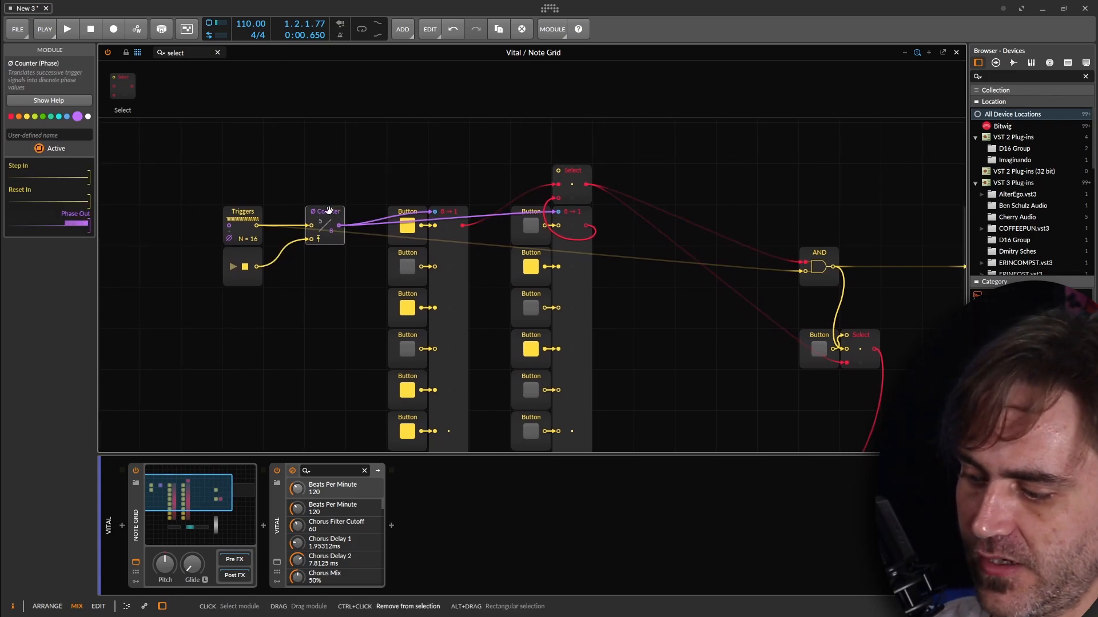
{"action": "left_click_drag", "start_coordinate": [328, 210], "coordinate": [452, 194]}
{"action": "left_click", "coordinate": [245, 207]}
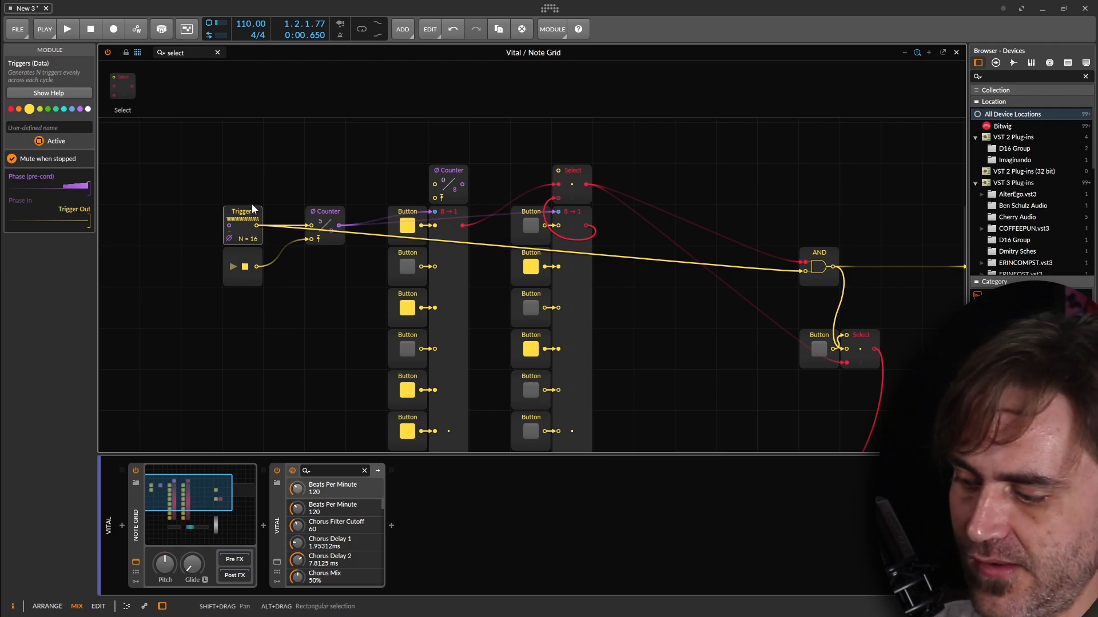
{"action": "left_click", "coordinate": [348, 177]}
{"action": "key", "text": "ctrl+v"}
{"action": "left_click_drag", "start_coordinate": [374, 198], "coordinate": [374, 202]}
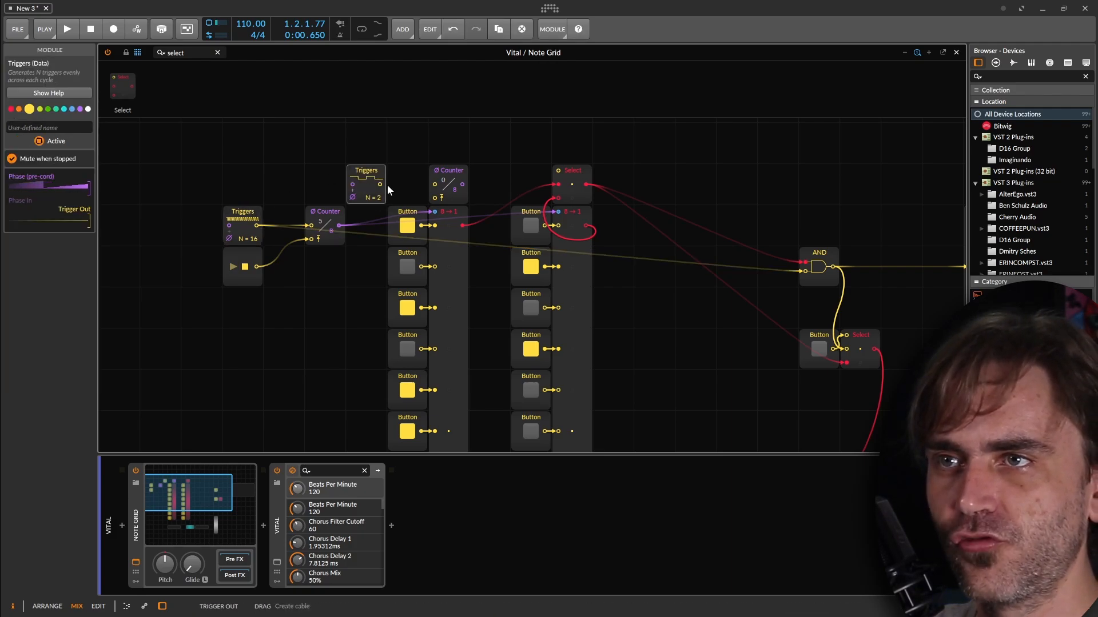
Drive a 2-step Counter from the new Triggers and the transport reset, patch it into the upper Select's selection input, and test playback
{"action": "left_click_drag", "start_coordinate": [422, 199], "coordinate": [258, 266]}
{"action": "left_click_drag", "start_coordinate": [454, 189], "coordinate": [547, 163]}
{"action": "key", "text": "space"}
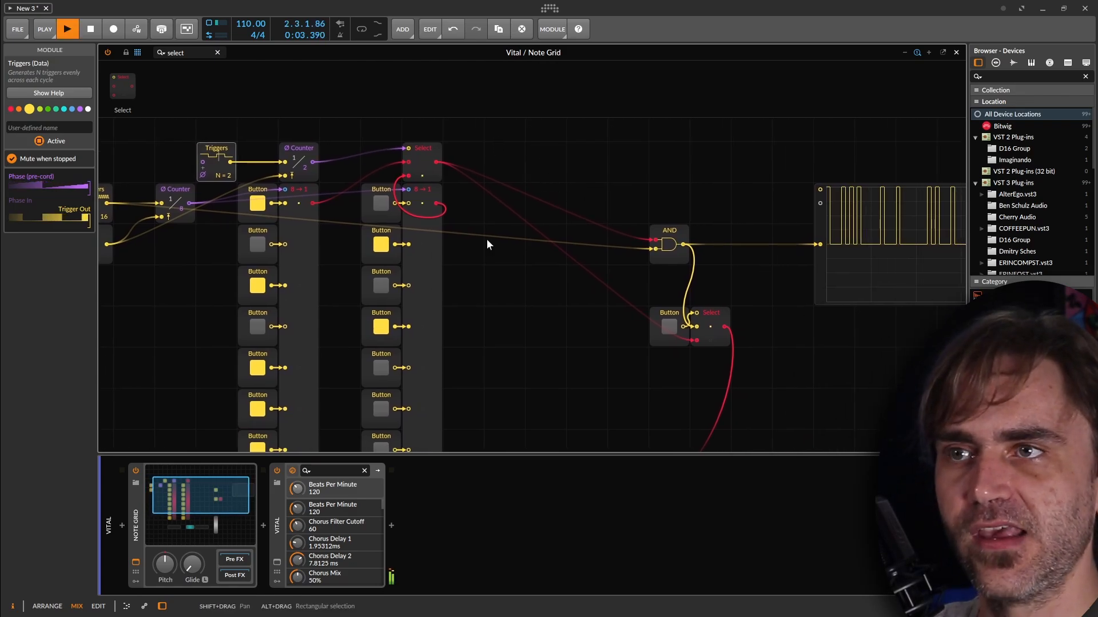
{"action": "left_click_drag", "start_coordinate": [554, 302], "coordinate": [649, 298]}
{"action": "key", "text": "space"}
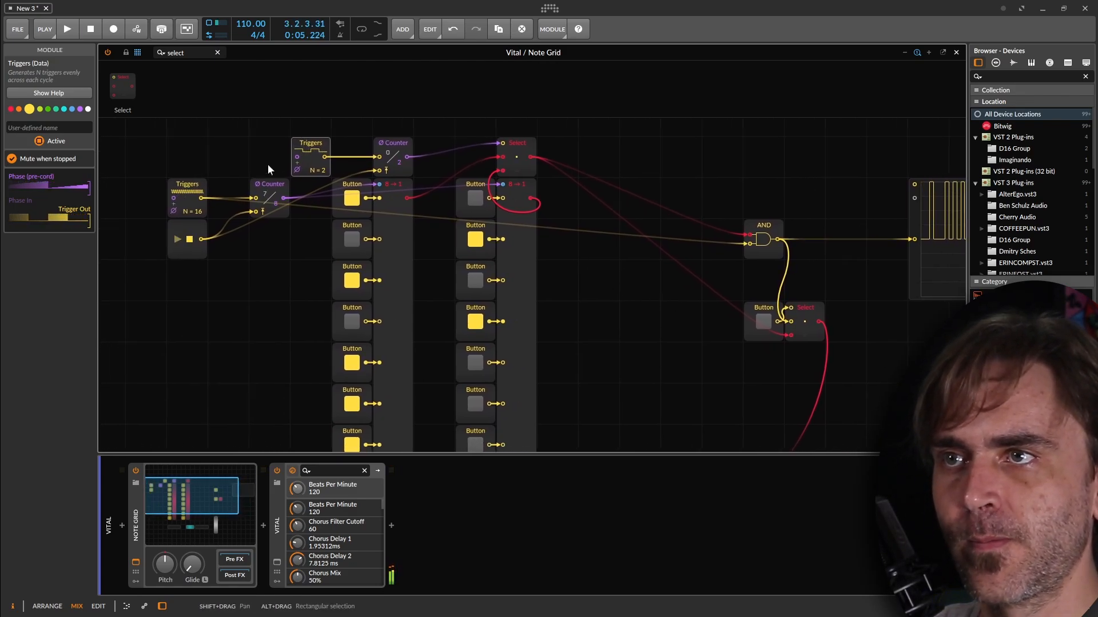
Move the N = 2 Triggers module directly against the 2-step Counter
{"action": "left_click_drag", "start_coordinate": [253, 155], "coordinate": [295, 186]}
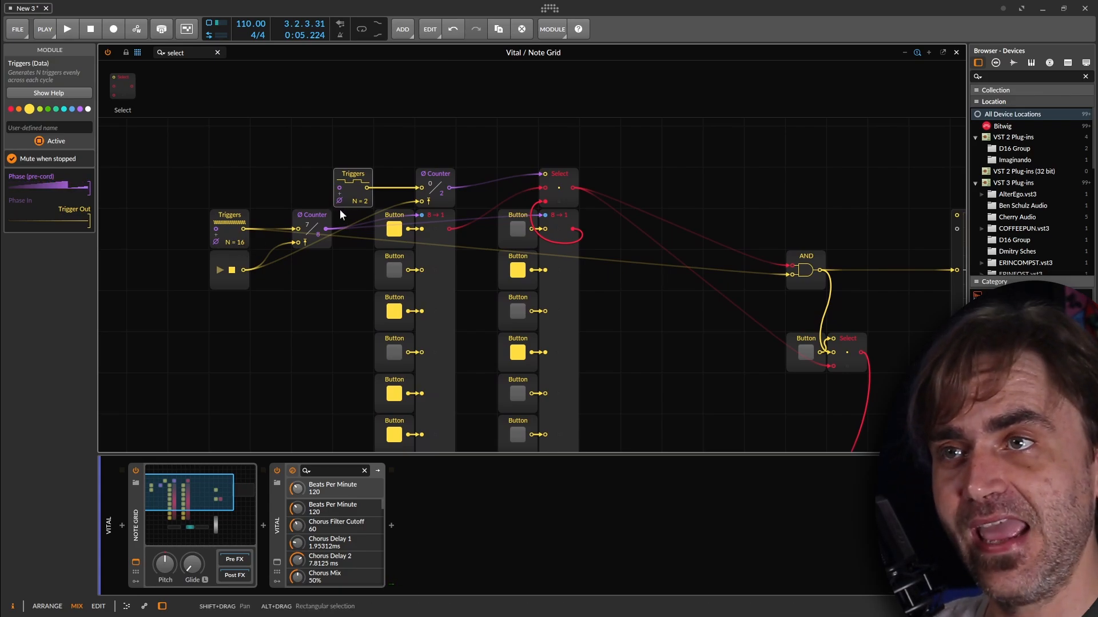
{"action": "left_click_drag", "start_coordinate": [354, 171], "coordinate": [377, 179]}
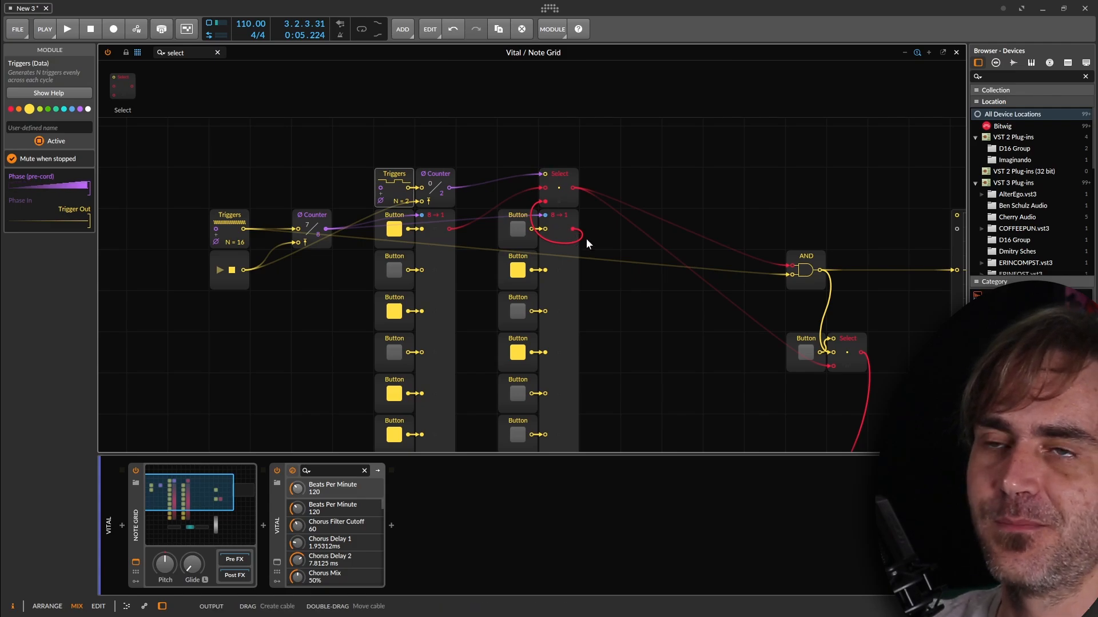
{"action": "scroll", "coordinate": [447, 240], "scroll_direction": "down", "scroll_amount": 5}
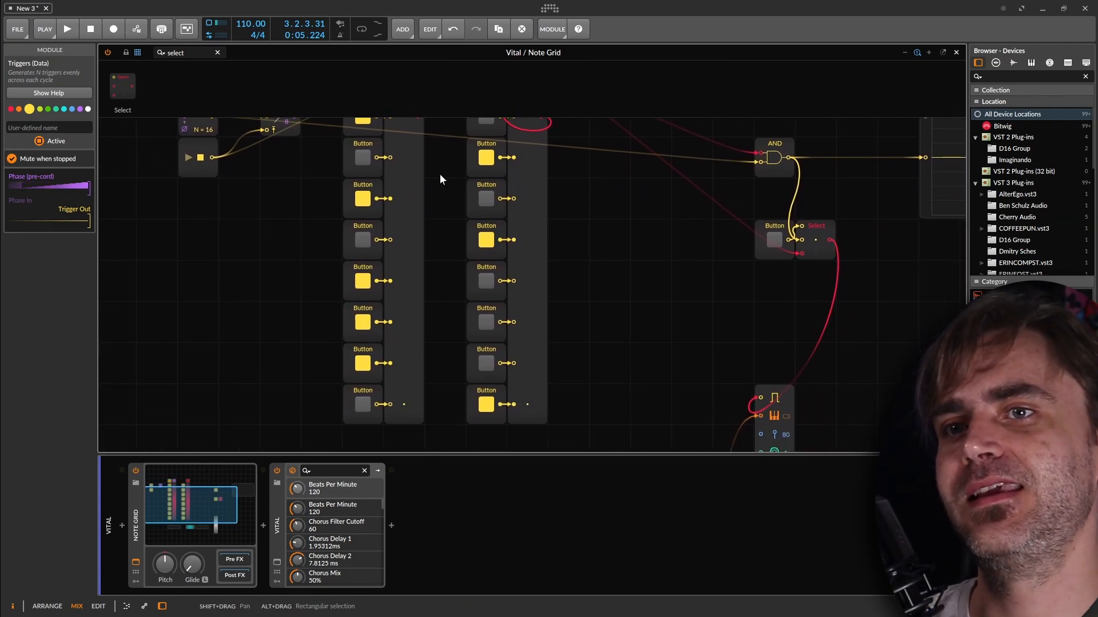
{"action": "scroll", "coordinate": [457, 248], "scroll_direction": "up", "scroll_amount": 4}
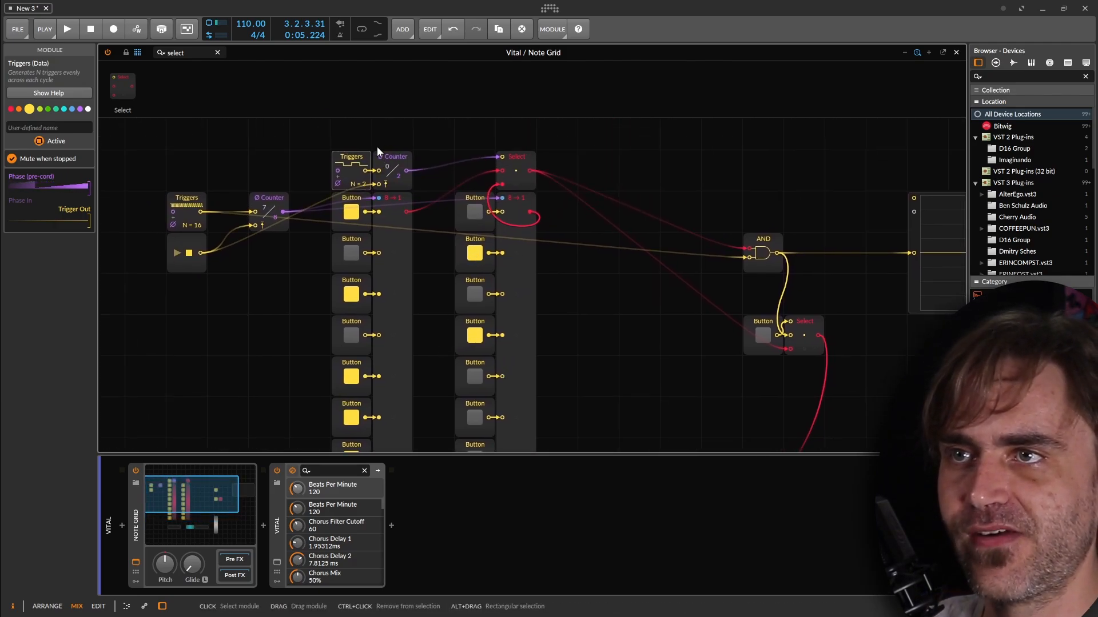
Enlarge the Note Grid editor downward until the device chain area is collapsed
{"action": "left_click_drag", "start_coordinate": [635, 344], "coordinate": [622, 239]}
{"action": "scroll", "coordinate": [426, 400], "scroll_direction": "up", "scroll_amount": 6}
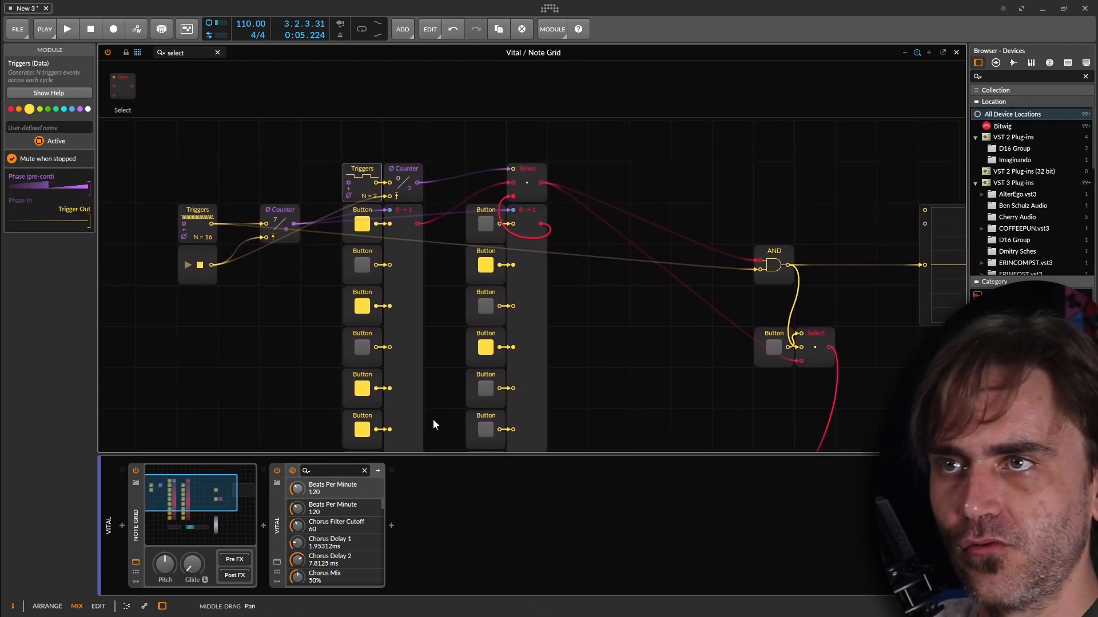
{"action": "left_click_drag", "start_coordinate": [437, 454], "coordinate": [435, 518]}
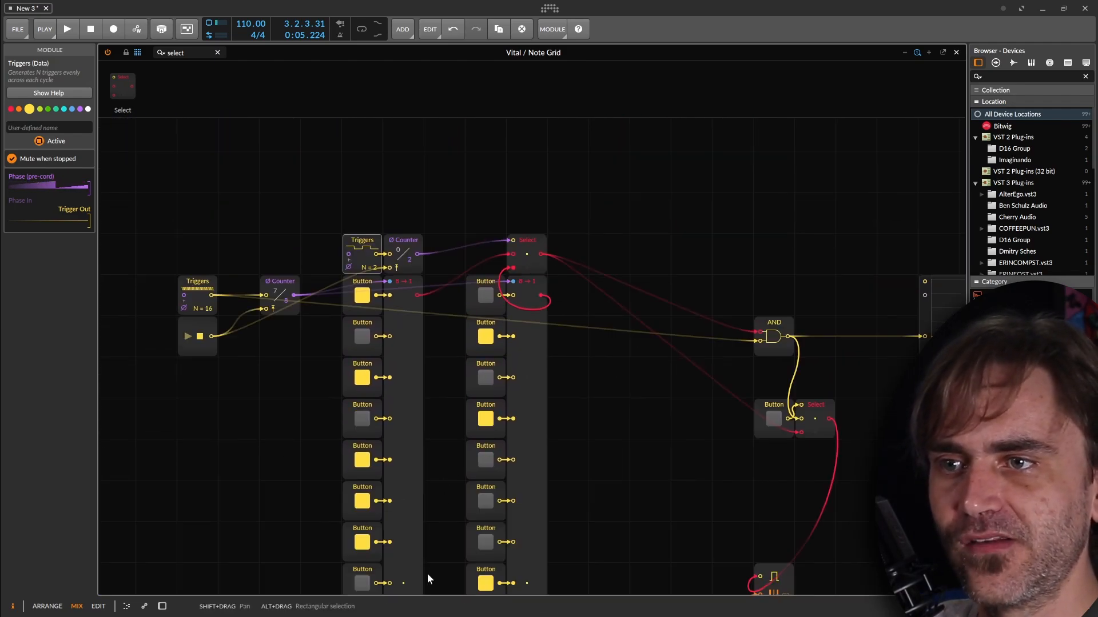
Move both Merge modules out of their button columns into the free area above the patch
{"action": "left_click_drag", "start_coordinate": [456, 462], "coordinate": [418, 326]}
{"action": "left_click_drag", "start_coordinate": [376, 357], "coordinate": [621, 179]}
{"action": "left_click_drag", "start_coordinate": [602, 382], "coordinate": [578, 526]}
{"action": "left_click_drag", "start_coordinate": [476, 498], "coordinate": [629, 304]}
{"action": "left_click_drag", "start_coordinate": [638, 460], "coordinate": [579, 367]}
{"action": "left_click_drag", "start_coordinate": [637, 389], "coordinate": [306, 138]}
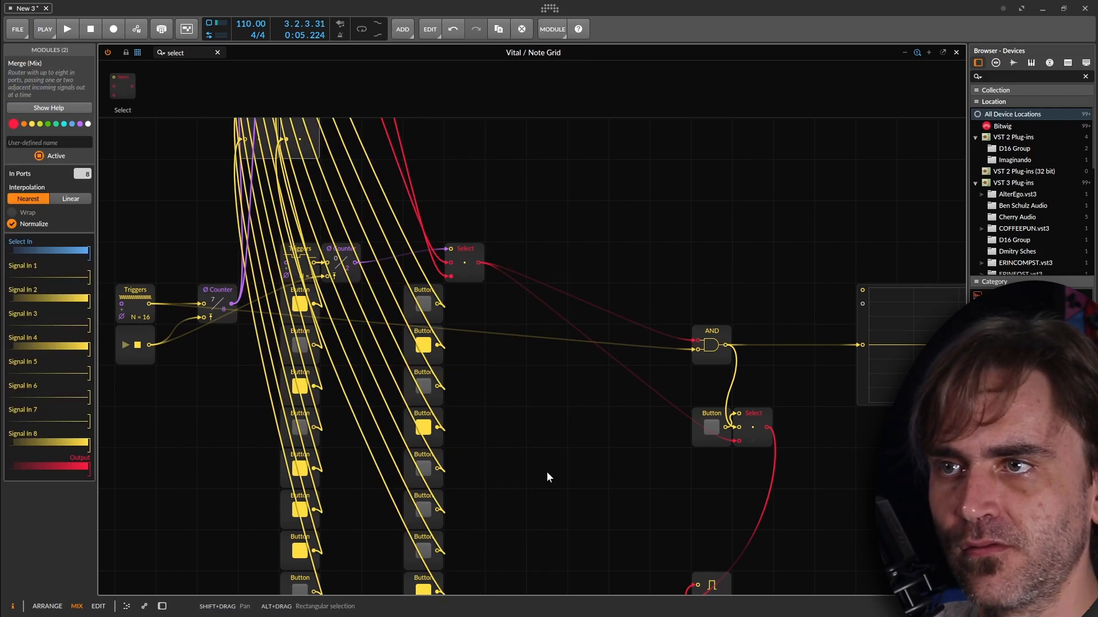
{"action": "left_click", "coordinate": [535, 455]}
Rearrange the first sequence's eight buttons into a horizontal row below the 2-step Counter, moving the second button column out of the way
{"action": "left_click_drag", "start_coordinate": [545, 412], "coordinate": [577, 293]}
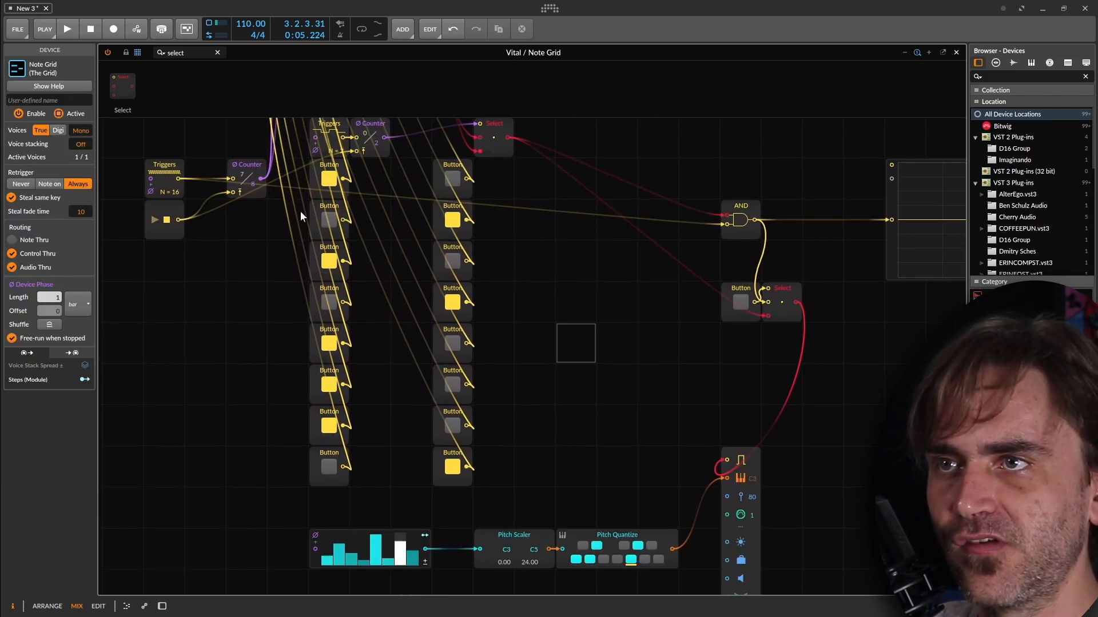
{"action": "left_click", "coordinate": [342, 203]}
{"action": "left_click_drag", "start_coordinate": [343, 204], "coordinate": [384, 163]}
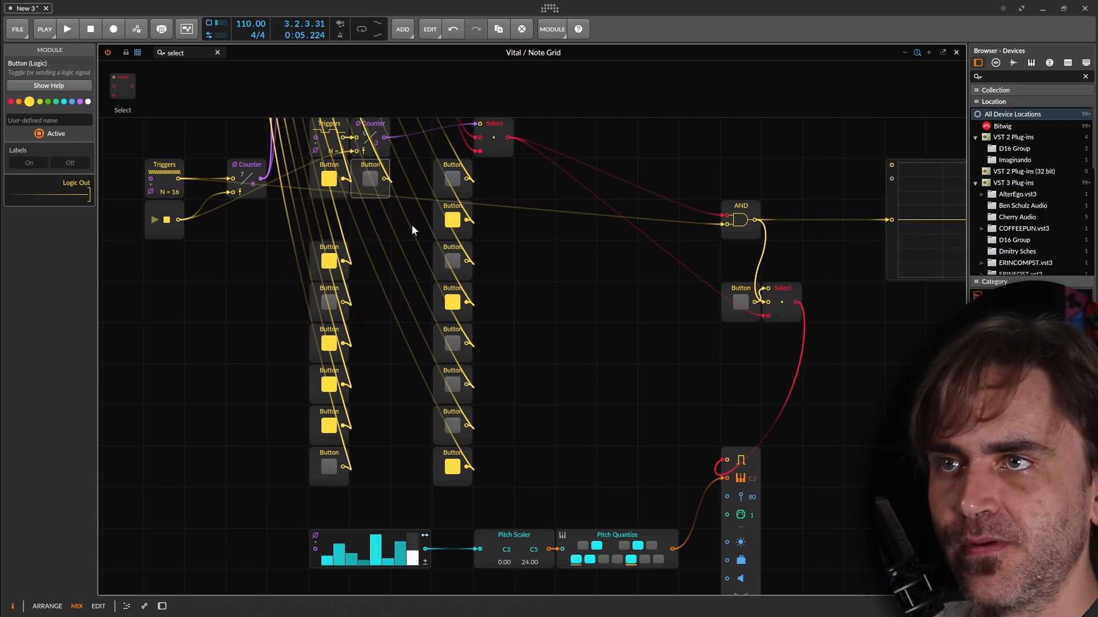
{"action": "left_click_drag", "start_coordinate": [503, 178], "coordinate": [579, 512]}
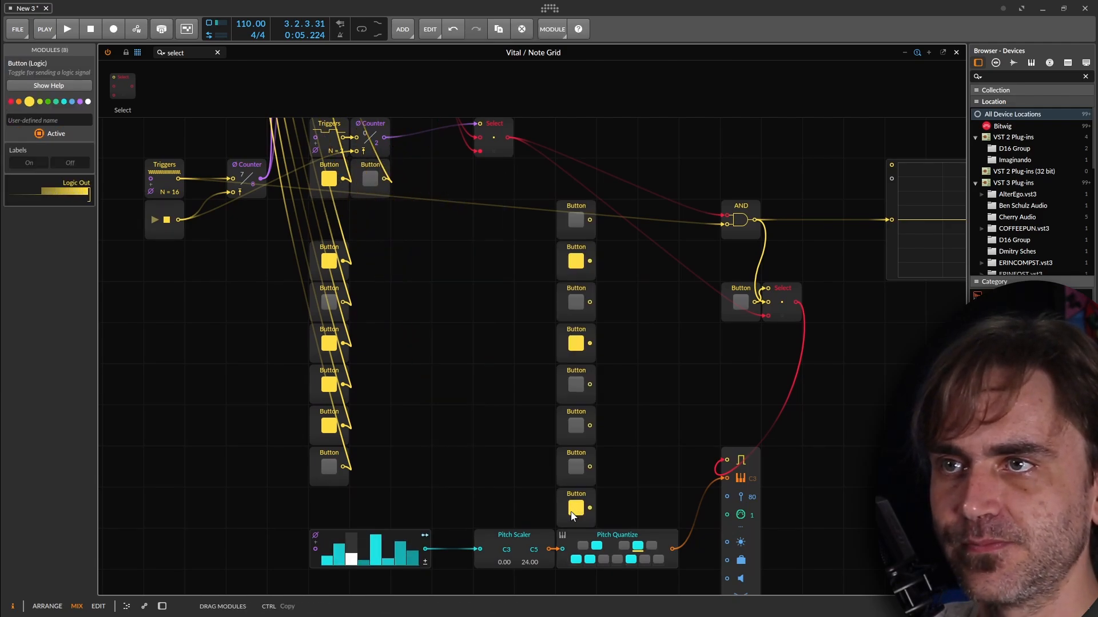
{"action": "left_click_drag", "start_coordinate": [327, 296], "coordinate": [453, 174]}
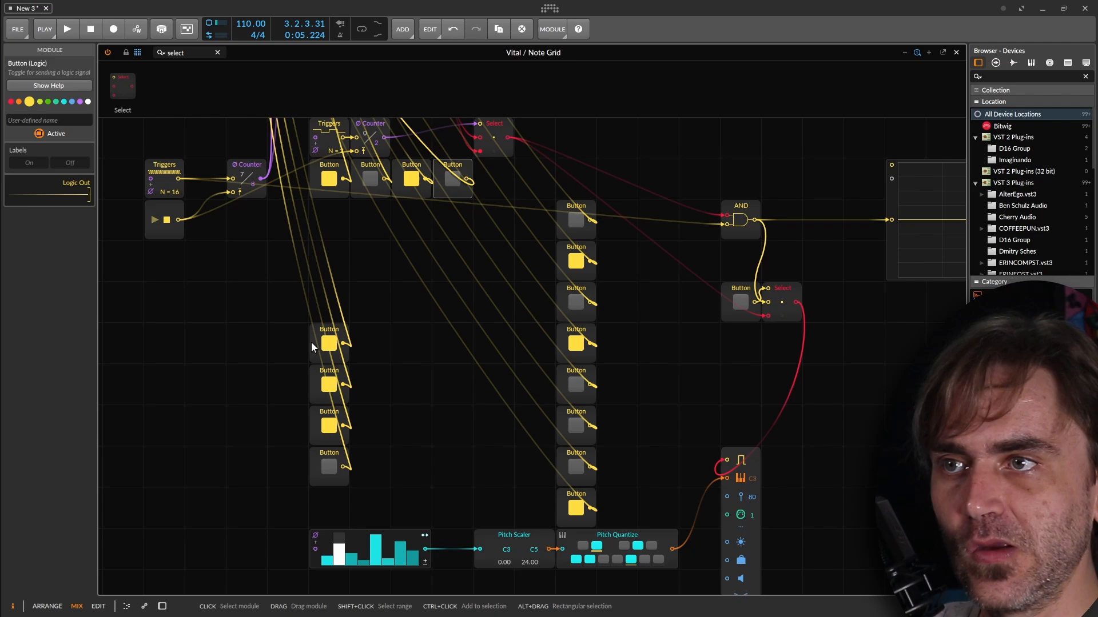
{"action": "left_click_drag", "start_coordinate": [321, 333], "coordinate": [525, 170]}
{"action": "left_click_drag", "start_coordinate": [320, 393], "coordinate": [543, 193]}
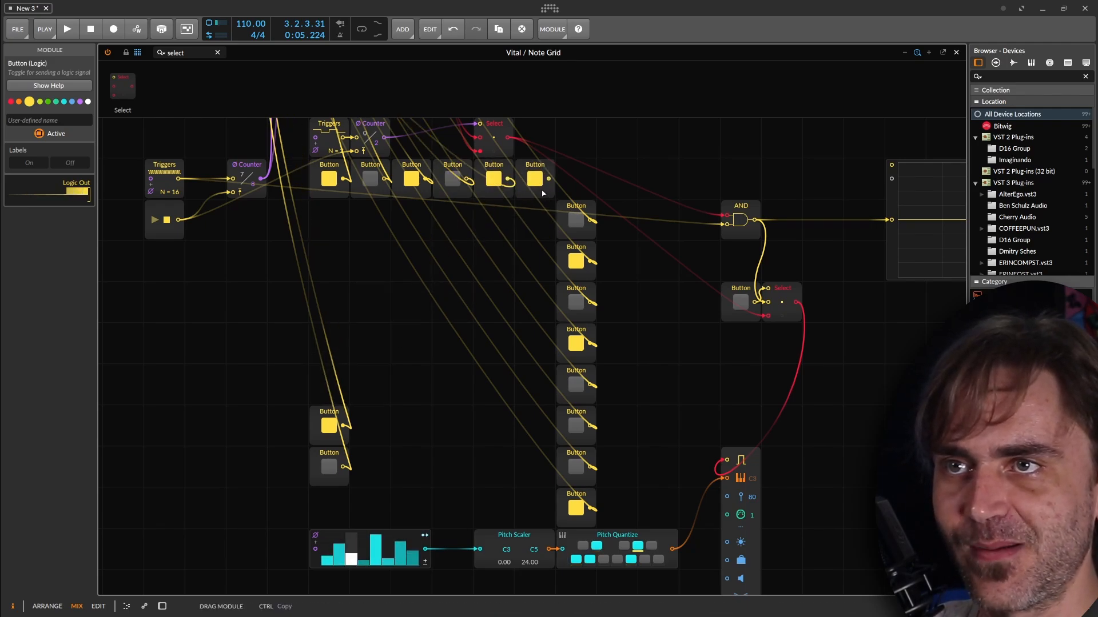
{"action": "left_click_drag", "start_coordinate": [335, 431], "coordinate": [582, 182]}
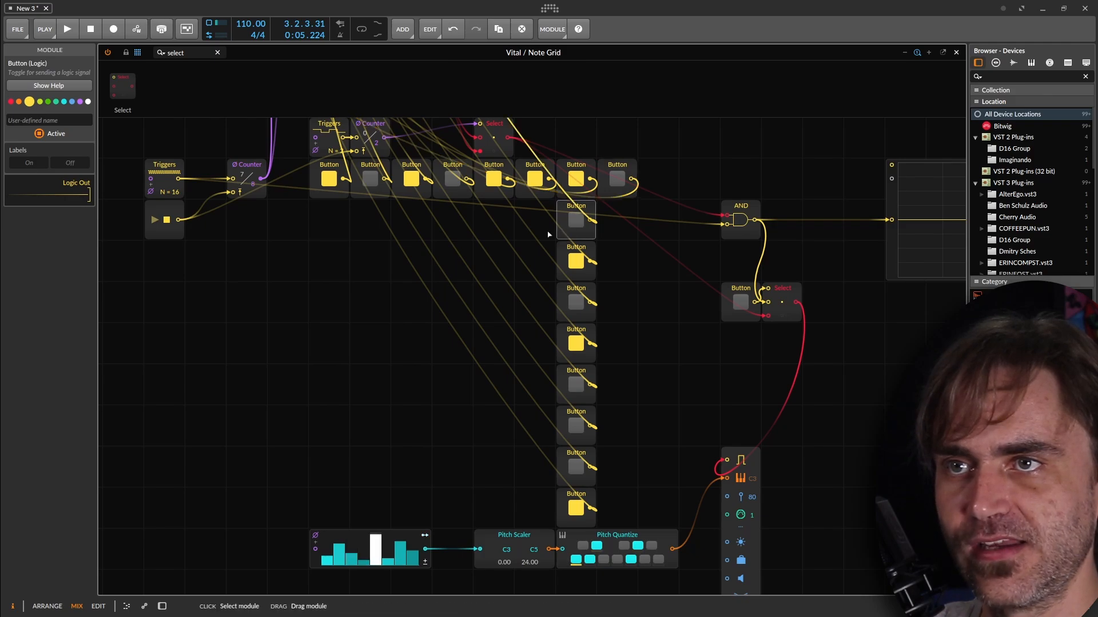
Rearrange the second sequence's eight buttons into a horizontal row directly beneath the first button row
{"action": "left_click_drag", "start_coordinate": [562, 229], "coordinate": [332, 225]}
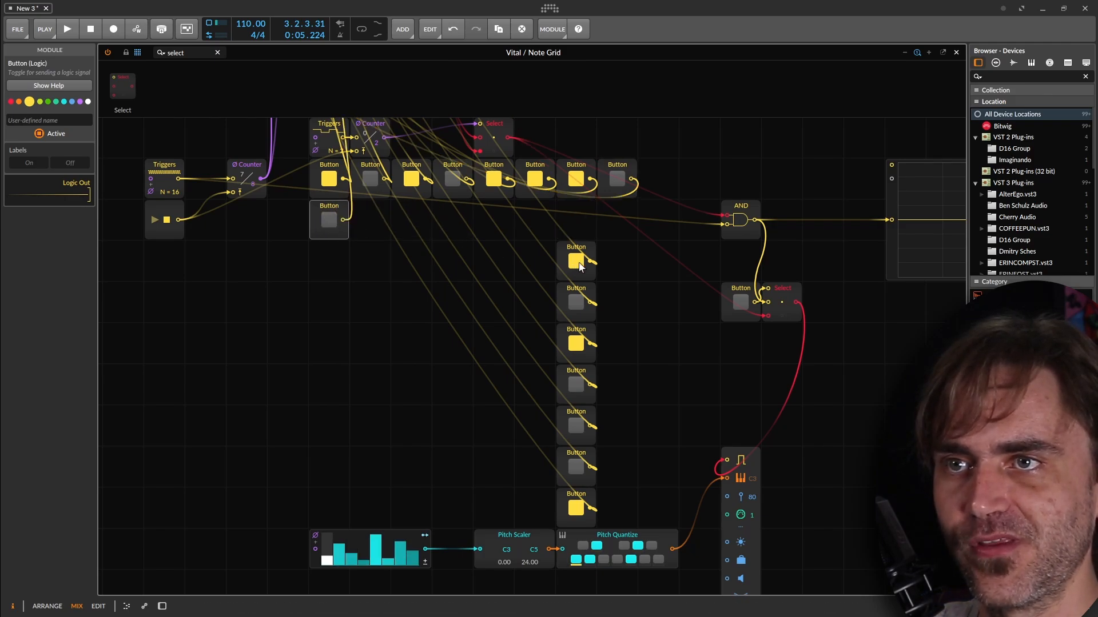
{"action": "left_click_drag", "start_coordinate": [567, 278], "coordinate": [361, 236]}
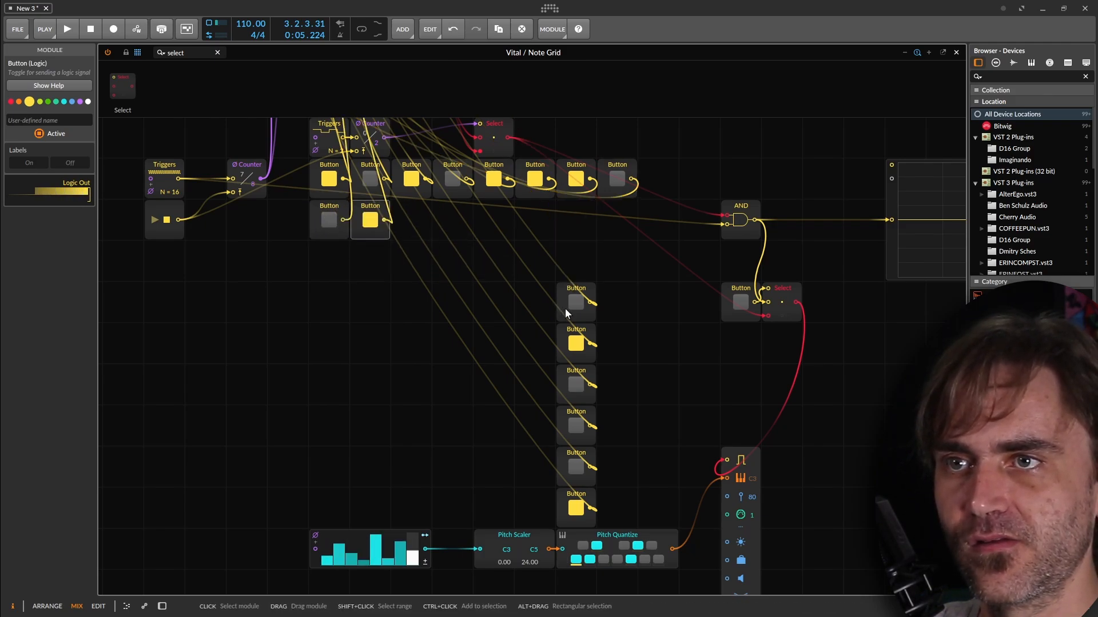
{"action": "left_click_drag", "start_coordinate": [565, 308], "coordinate": [400, 225]}
{"action": "left_click_drag", "start_coordinate": [563, 355], "coordinate": [432, 196]}
{"action": "left_click", "coordinate": [569, 400]}
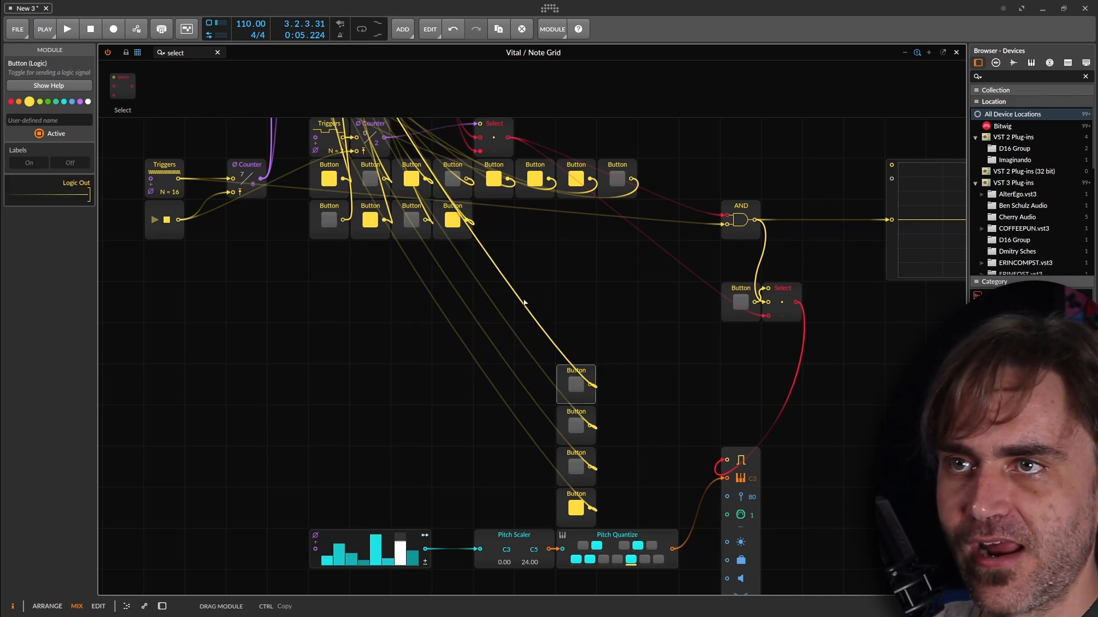
{"action": "left_click_drag", "start_coordinate": [523, 303], "coordinate": [490, 234]}
{"action": "left_click_drag", "start_coordinate": [566, 439], "coordinate": [527, 234]}
{"action": "left_click_drag", "start_coordinate": [568, 482], "coordinate": [589, 226]}
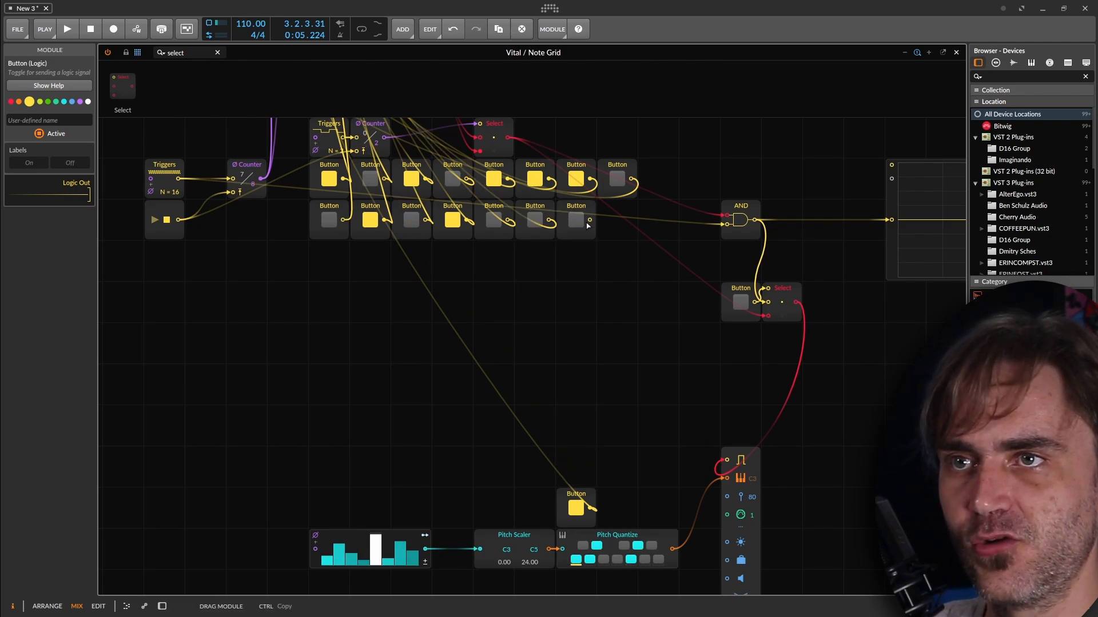
{"action": "left_click_drag", "start_coordinate": [572, 499], "coordinate": [613, 211]}
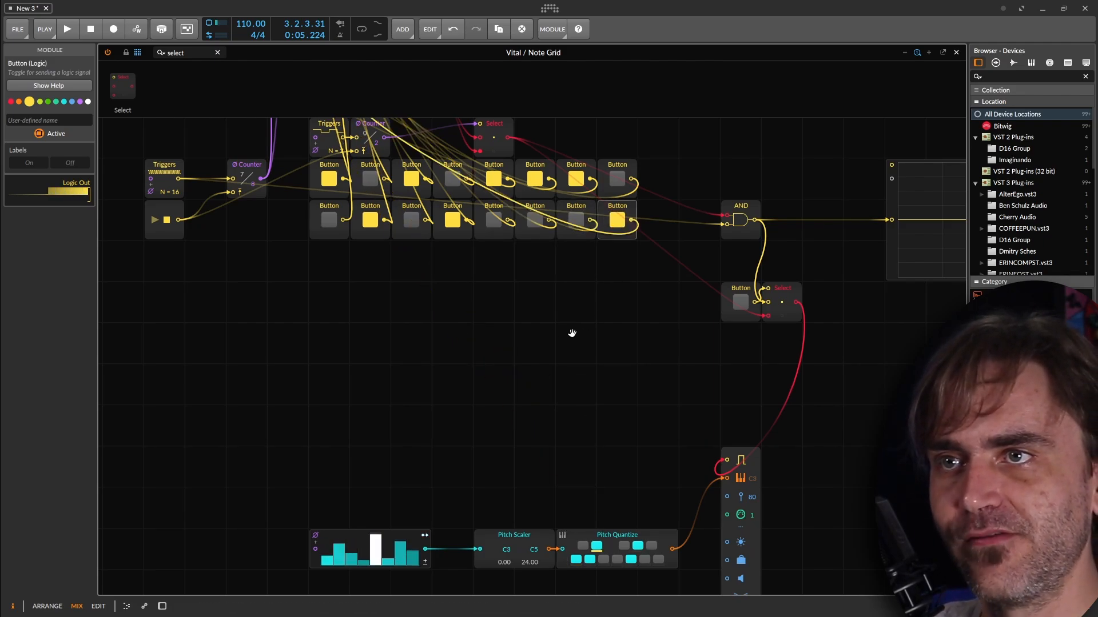
Move the Select, 2-step Counter and N = 2 Triggers modules side by side to the far end of the row above the buttons
{"action": "left_click_drag", "start_coordinate": [571, 333], "coordinate": [543, 468]}
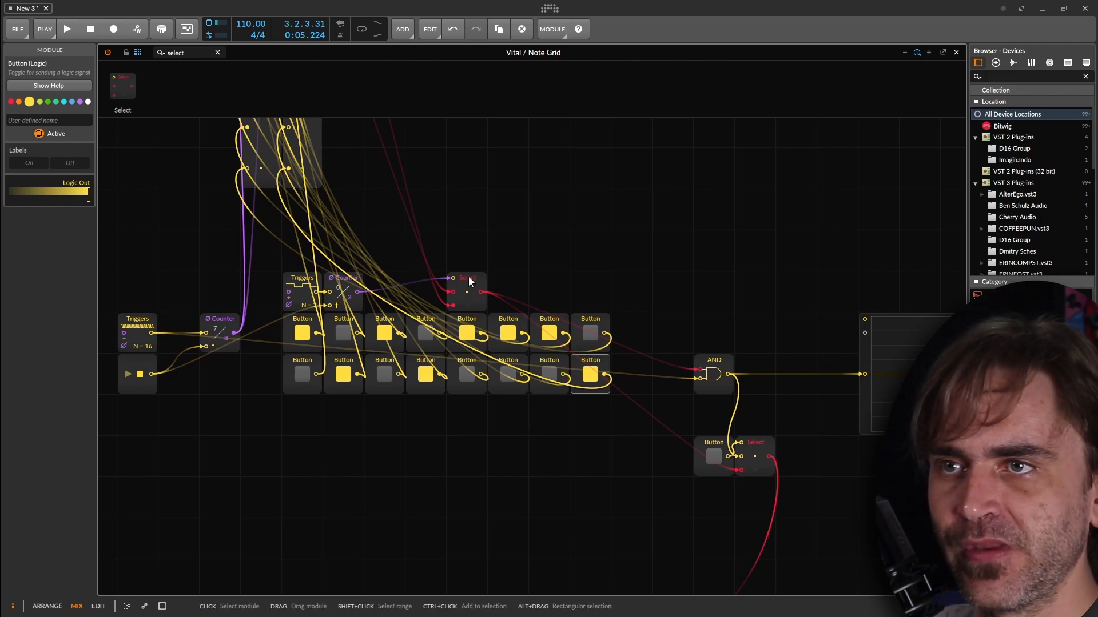
{"action": "left_click_drag", "start_coordinate": [468, 279], "coordinate": [591, 279]}
{"action": "left_click", "coordinate": [341, 280]}
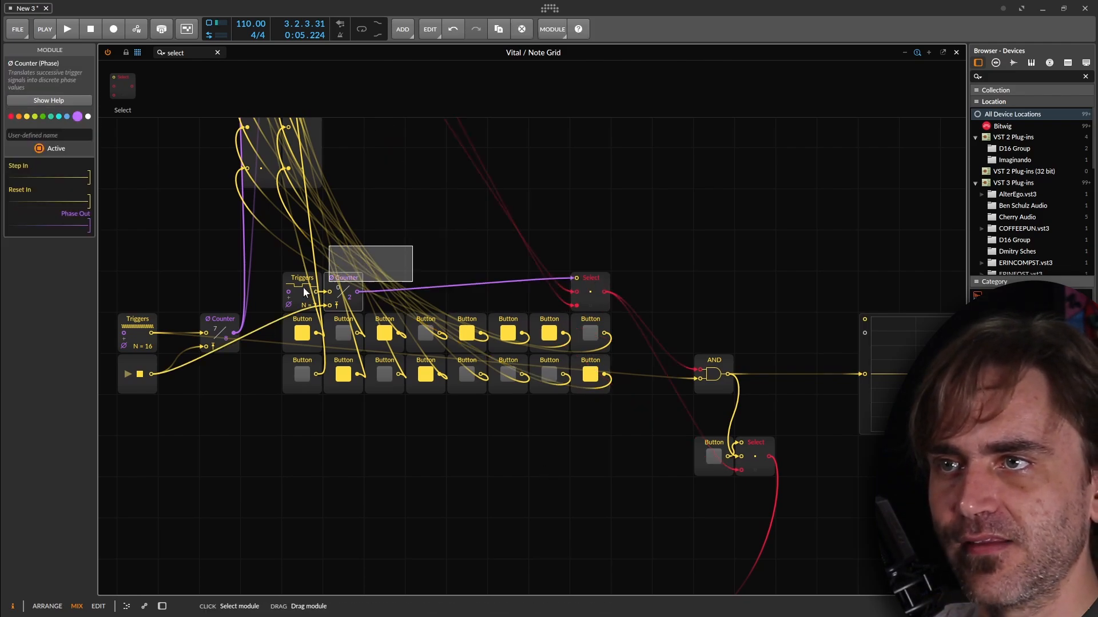
{"action": "left_click_drag", "start_coordinate": [303, 287], "coordinate": [278, 294]}
{"action": "left_click_drag", "start_coordinate": [347, 279], "coordinate": [552, 285]}
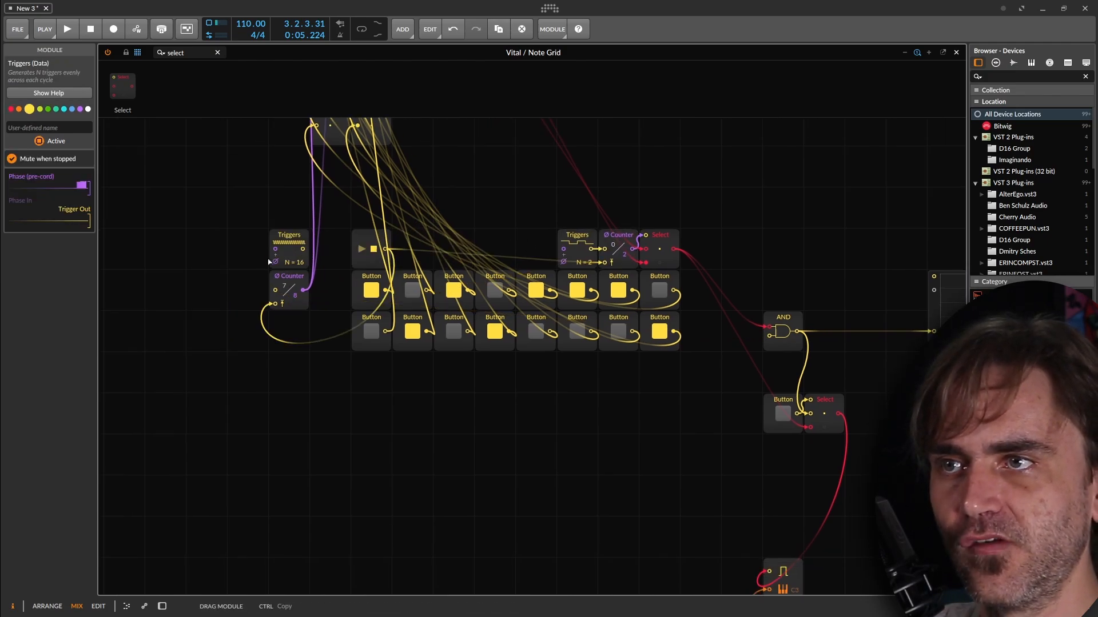
Place the N = 16 Triggers and 8-step Counter beside the transport module, and close the N = 2 Triggers, Counter and Select group up against them
{"action": "left_click_drag", "start_coordinate": [284, 246], "coordinate": [222, 316]}
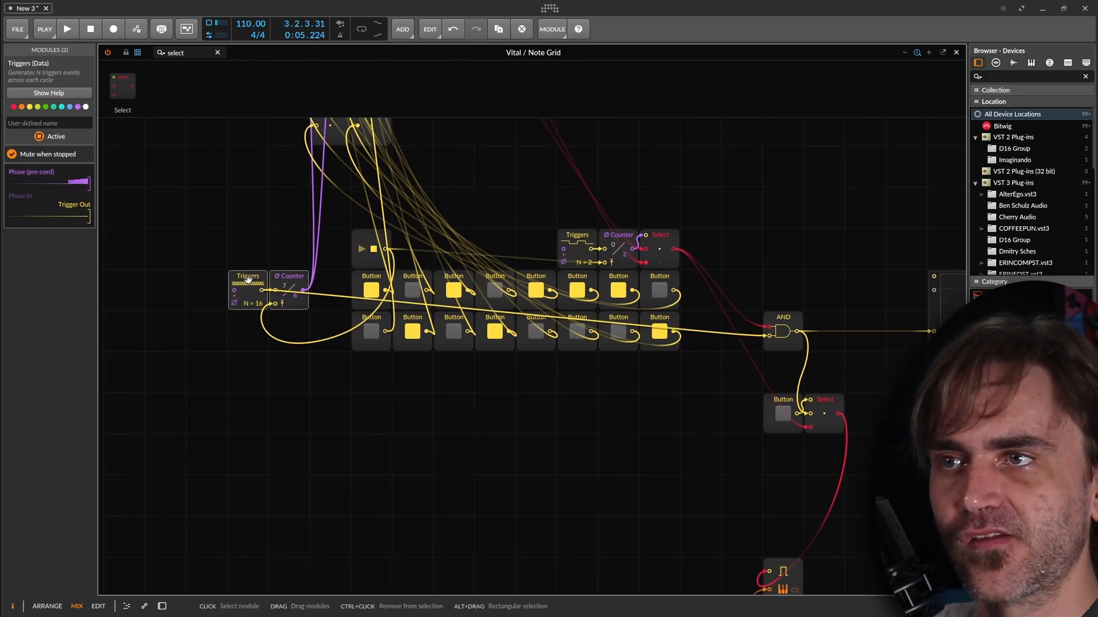
{"action": "left_click_drag", "start_coordinate": [247, 279], "coordinate": [412, 238]}
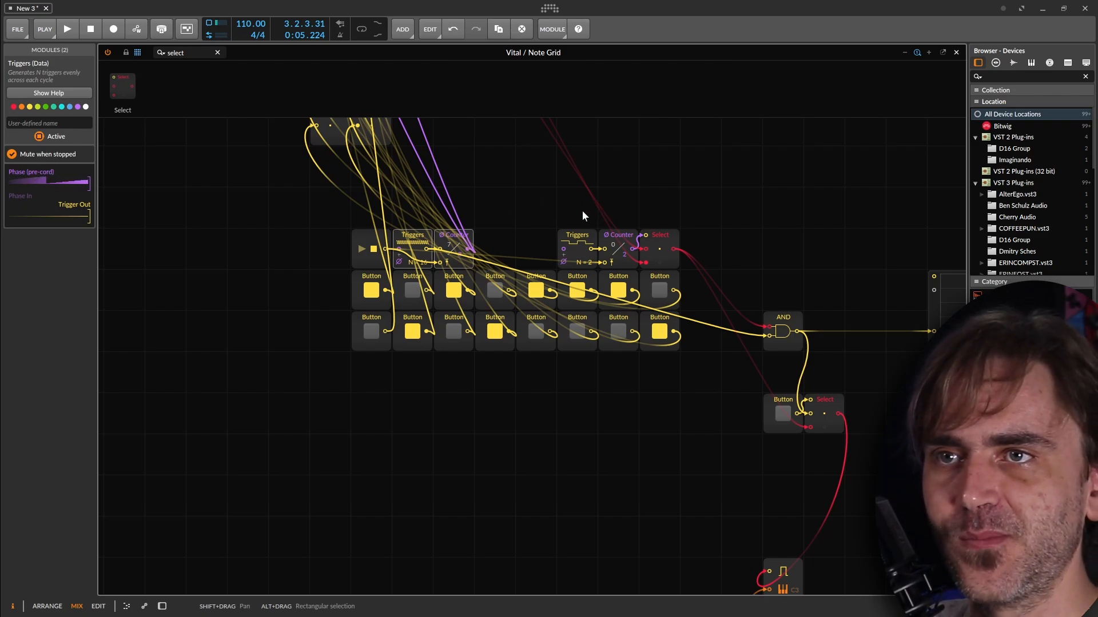
{"action": "left_click_drag", "start_coordinate": [681, 200], "coordinate": [492, 230]}
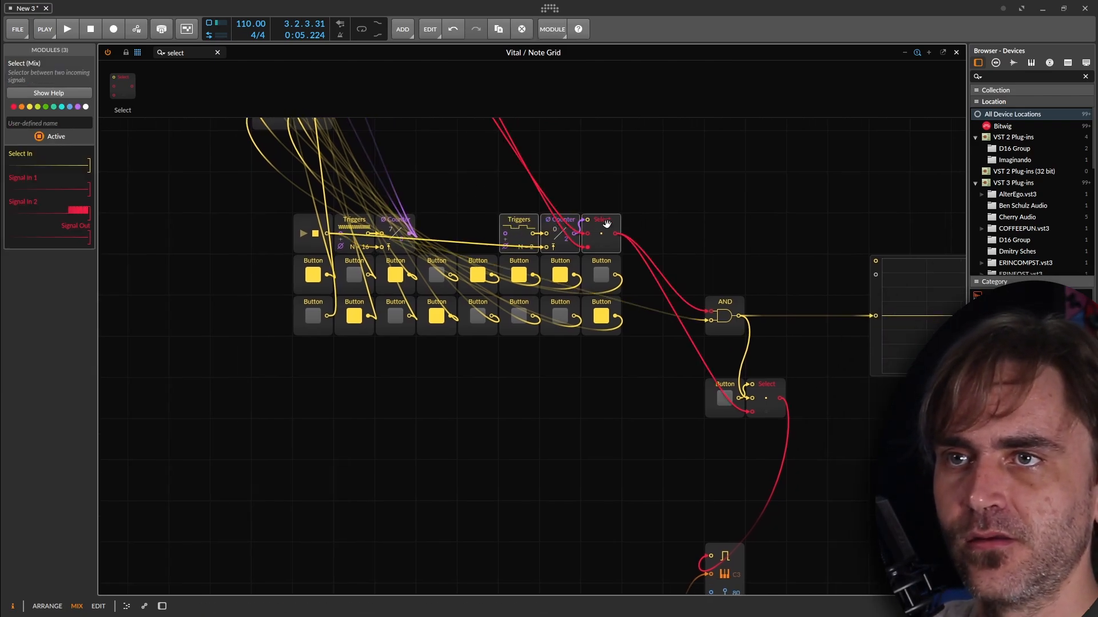
{"action": "left_click_drag", "start_coordinate": [565, 229], "coordinate": [524, 230]}
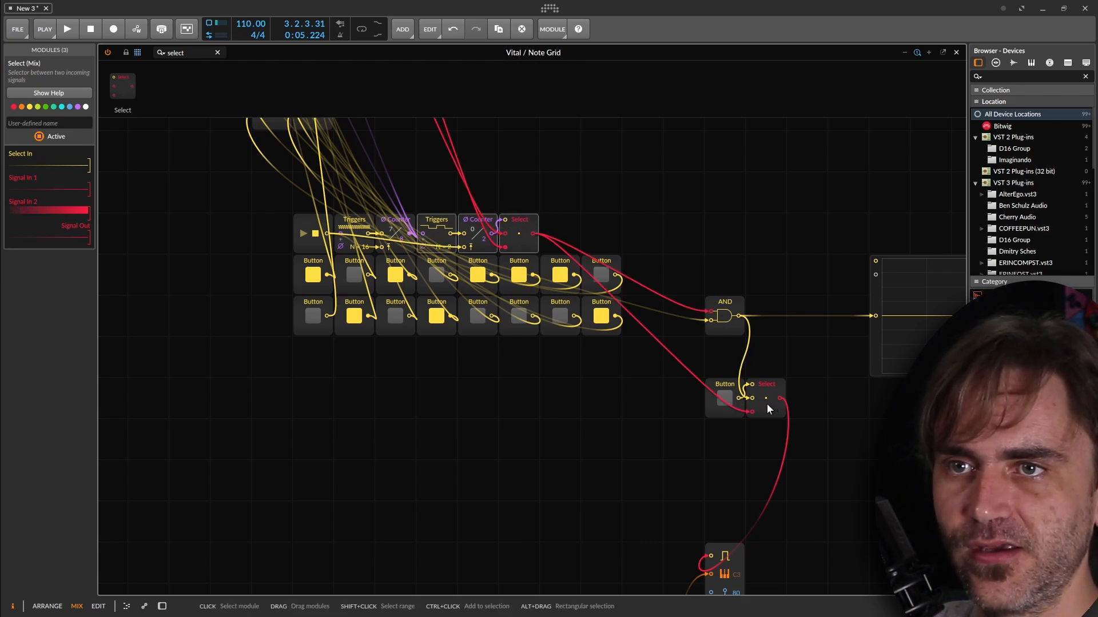
Complete the row above the buttons with the AND gate, the gate-mode Button and its Select, shifting the earlier modules one slot to fit
{"action": "left_click_drag", "start_coordinate": [733, 329], "coordinate": [568, 245]}
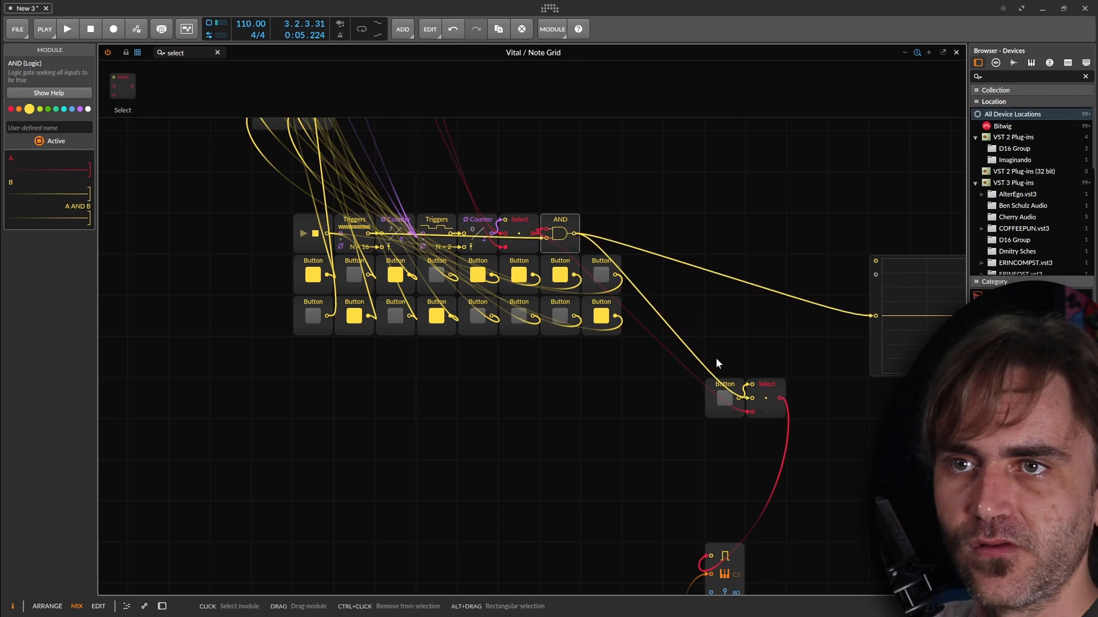
{"action": "left_click_drag", "start_coordinate": [770, 410], "coordinate": [615, 245]}
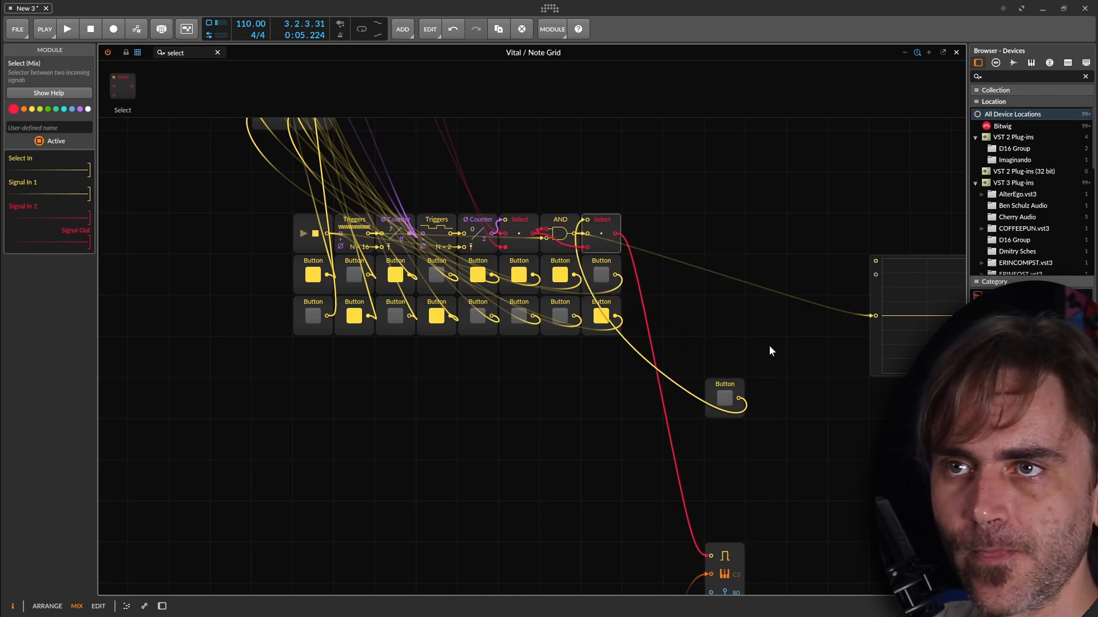
{"action": "left_click_drag", "start_coordinate": [739, 382], "coordinate": [276, 245]}
{"action": "left_click_drag", "start_coordinate": [515, 223], "coordinate": [474, 223]}
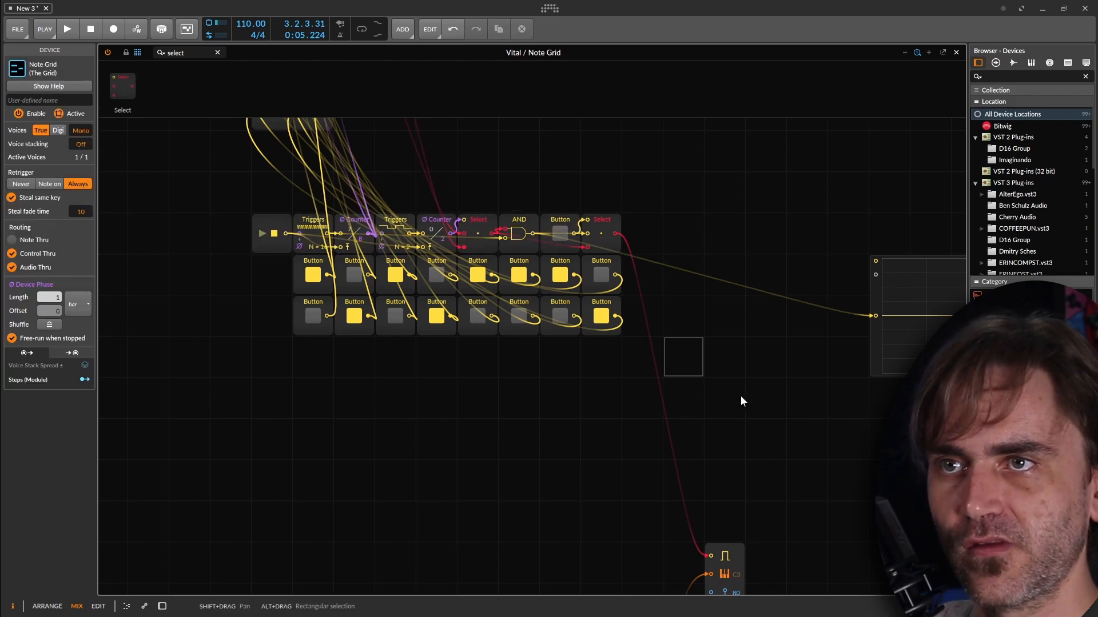
Thin out the gate patterns during playback, leaving only steps 2 and 7 on in the first button row and step 1 in the second
{"action": "left_click_drag", "start_coordinate": [740, 397], "coordinate": [638, 314]}
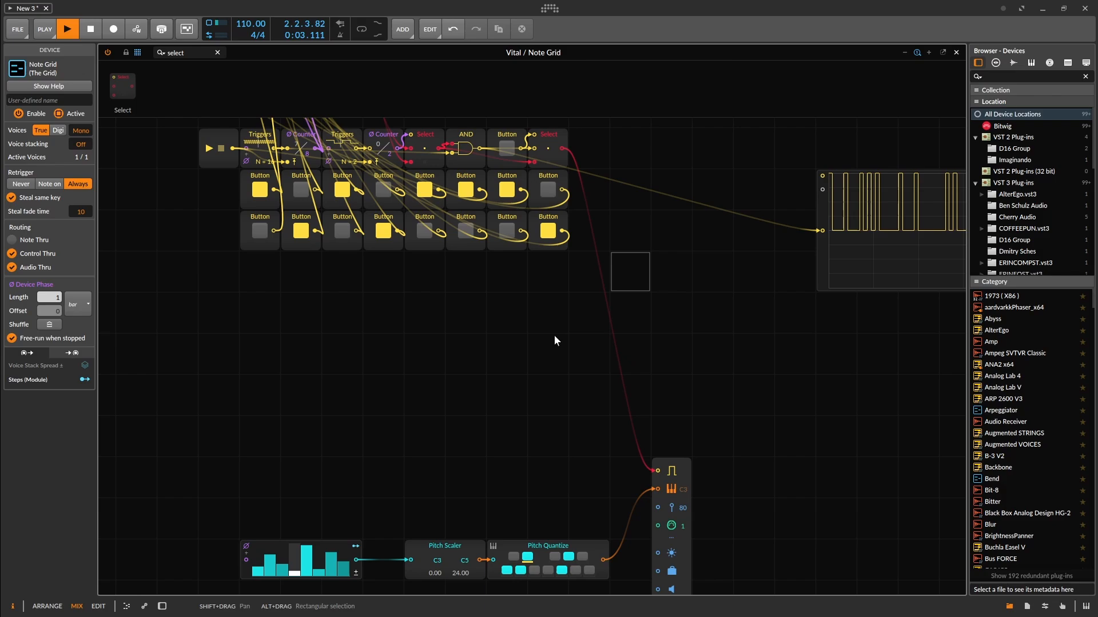
{"action": "left_click_drag", "start_coordinate": [554, 336], "coordinate": [640, 350]}
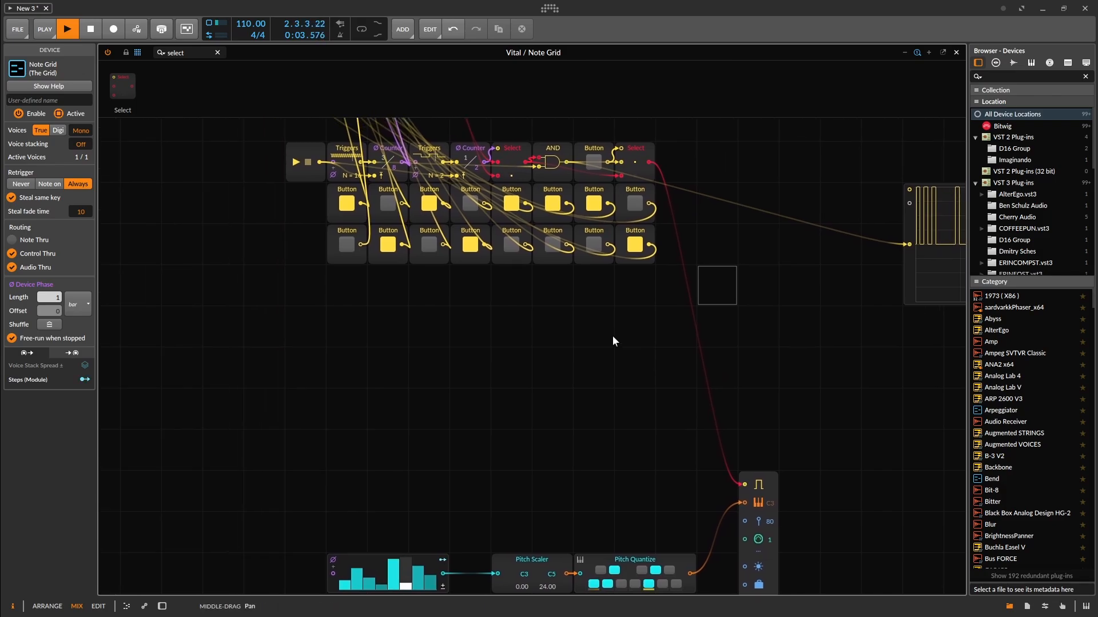
{"action": "left_click", "coordinate": [349, 207]}
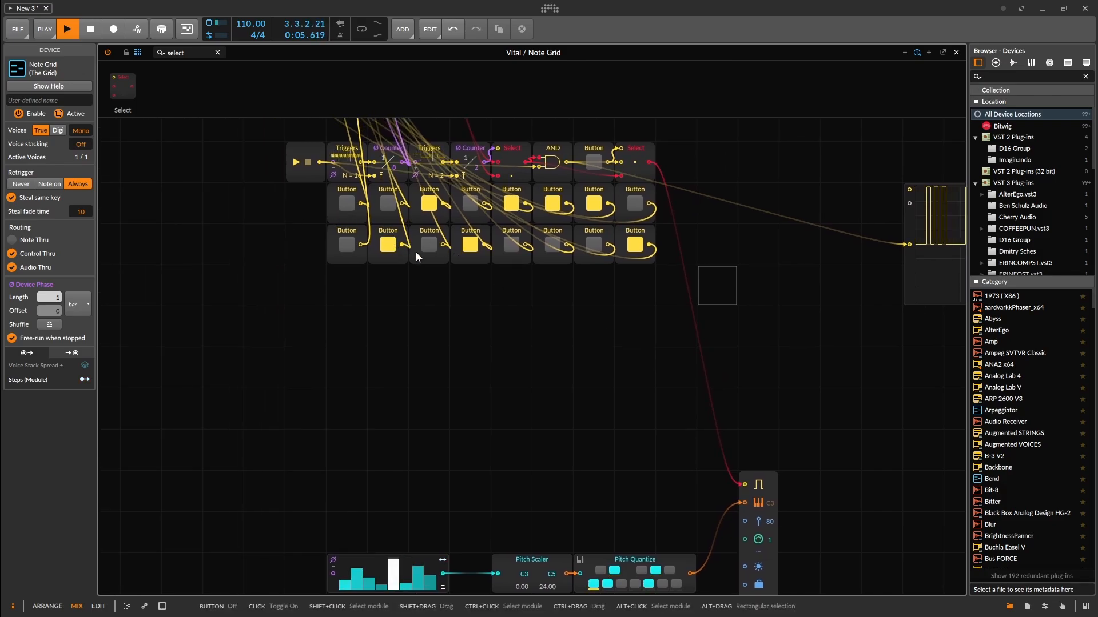
{"action": "left_click", "coordinate": [389, 246]}
{"action": "left_click", "coordinate": [349, 246]}
{"action": "left_click", "coordinate": [387, 207]}
{"action": "left_click", "coordinate": [432, 206]}
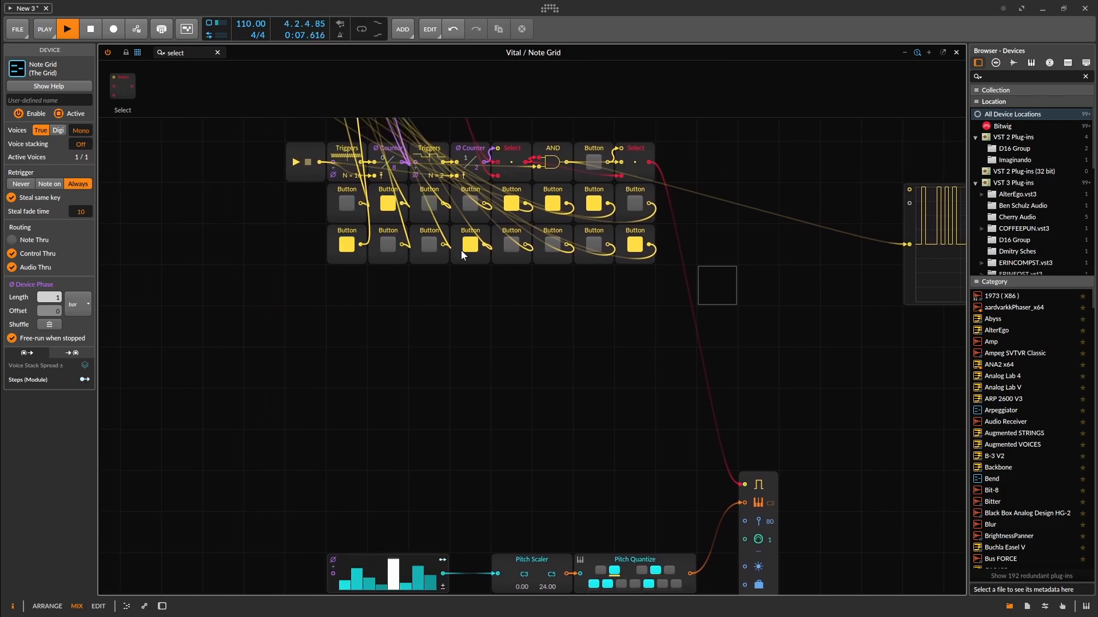
{"action": "left_click", "coordinate": [461, 248]}
{"action": "left_click", "coordinate": [470, 246]}
{"action": "left_click", "coordinate": [519, 214]}
{"action": "left_click", "coordinate": [513, 207]}
{"action": "left_click", "coordinate": [554, 205]}
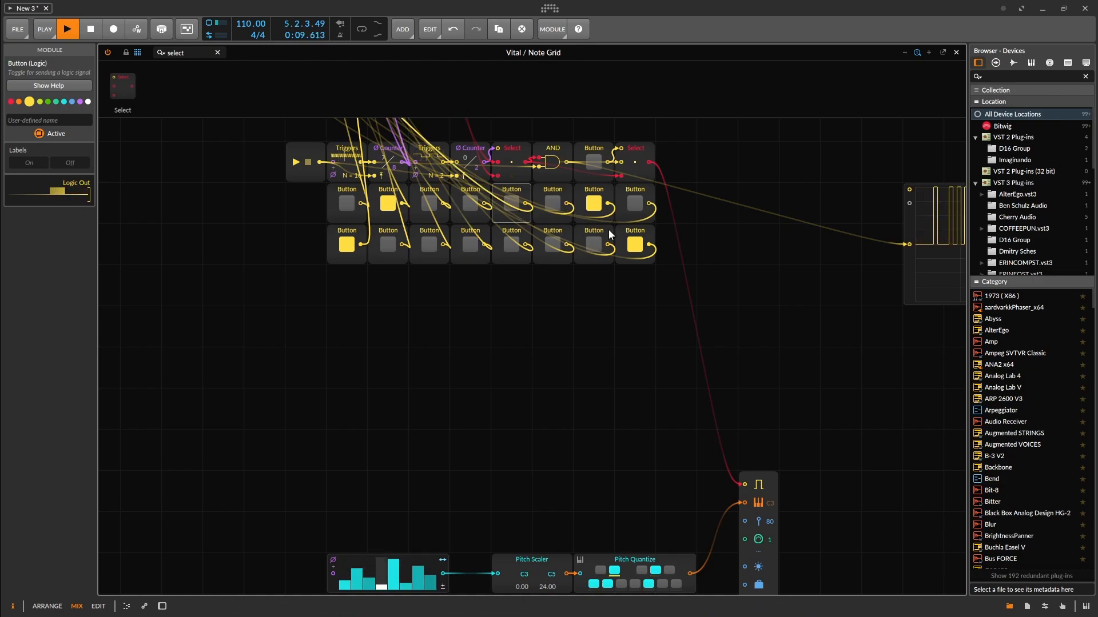
{"action": "left_click", "coordinate": [634, 244]}
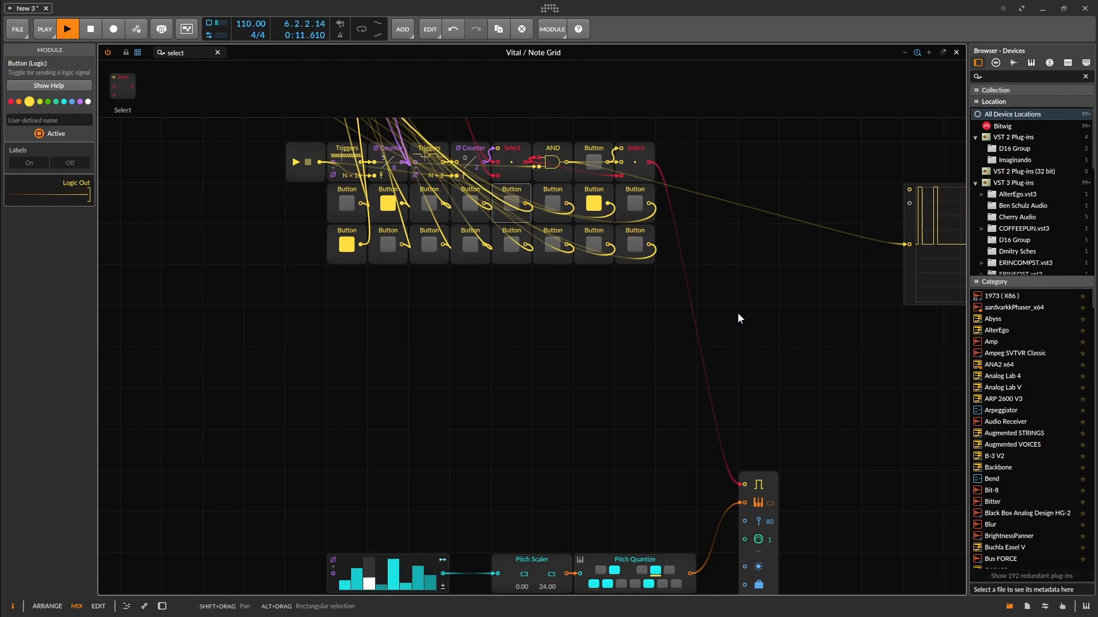
Duplicate the whole gate sequencer, including both Merge modules, into the free area beside the original
{"action": "left_click_drag", "start_coordinate": [684, 291], "coordinate": [652, 334]}
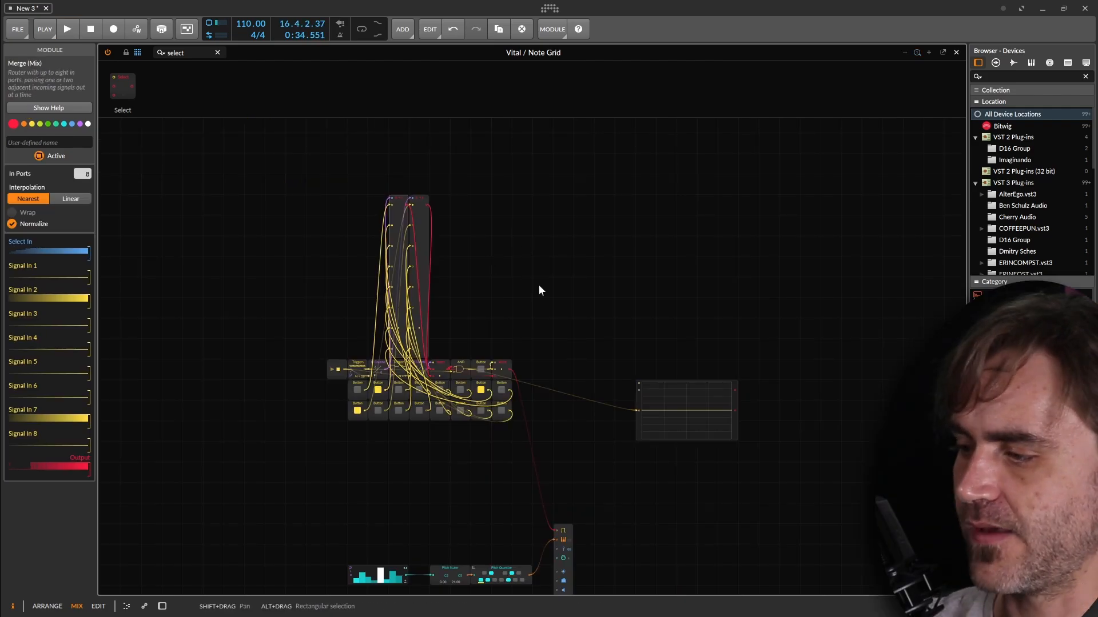
{"action": "left_click_drag", "start_coordinate": [550, 286], "coordinate": [523, 229]}
{"action": "mouse_move", "coordinate": [497, 183]}
{"action": "left_mouse_down"}
{"action": "mouse_move", "coordinate": [534, 215]}
{"action": "mouse_move", "coordinate": [566, 179]}
{"action": "mouse_move", "coordinate": [485, 200]}
{"action": "left_mouse_up"}
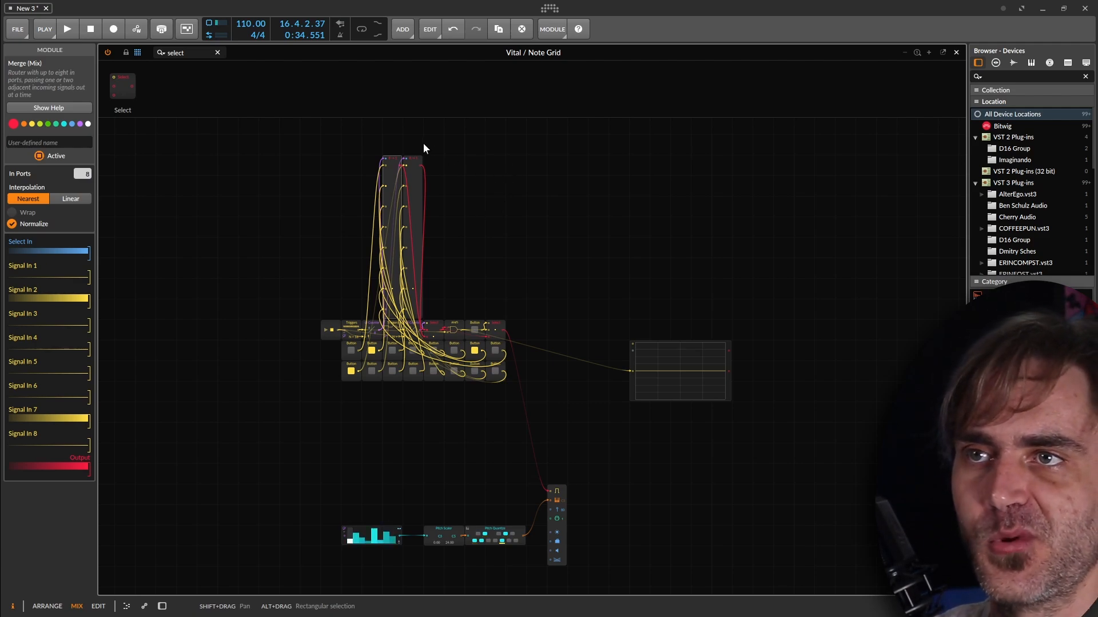
{"action": "left_click_drag", "start_coordinate": [567, 151], "coordinate": [292, 379]}
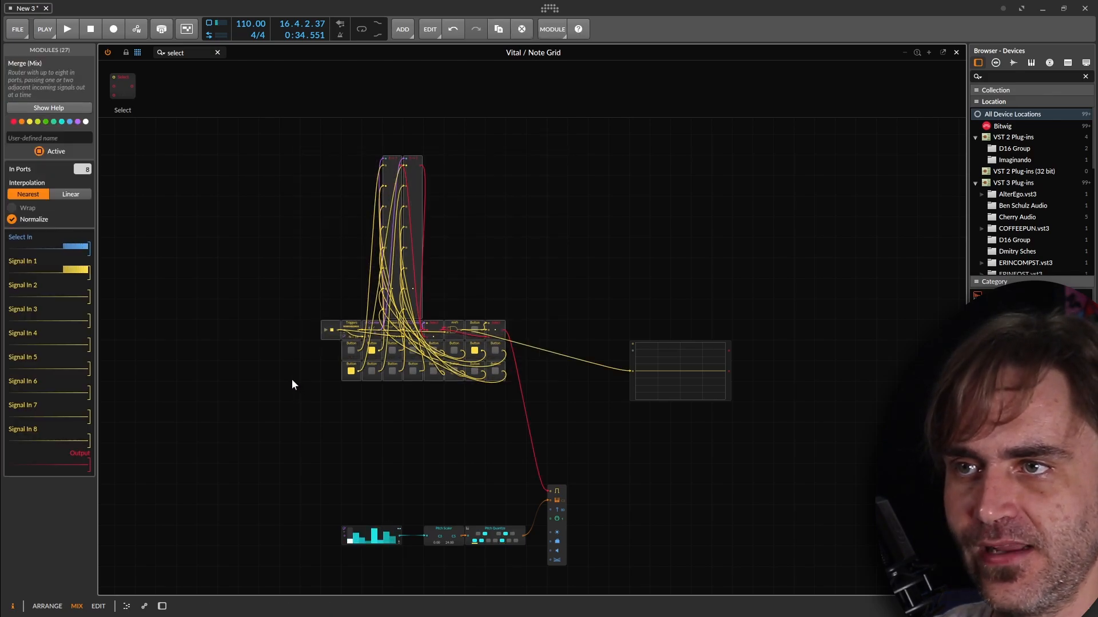
{"action": "left_click", "coordinate": [206, 423]}
{"action": "left_click_drag", "start_coordinate": [258, 414], "coordinate": [360, 341]}
{"action": "left_click", "coordinate": [226, 369]}
{"action": "key", "text": "ctrl+v"}
{"action": "left_click", "coordinate": [253, 450]}
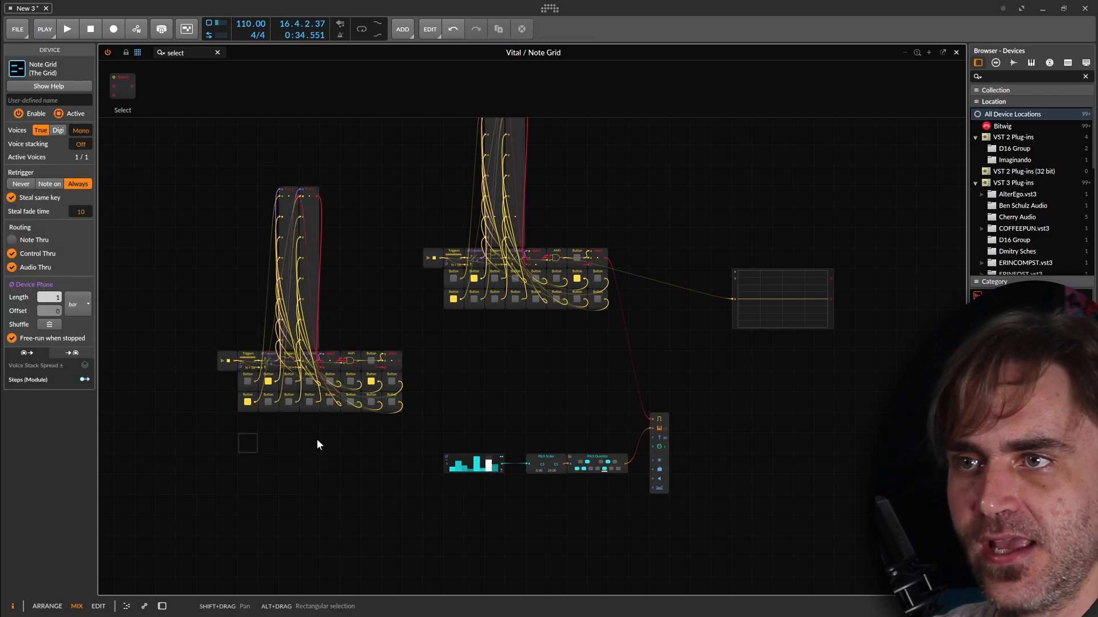
Search the modules for "valu" and replace all eight buttons in the copy's first row with Value modules
{"action": "scroll", "coordinate": [326, 440], "scroll_direction": "up", "scroll_amount": 3}
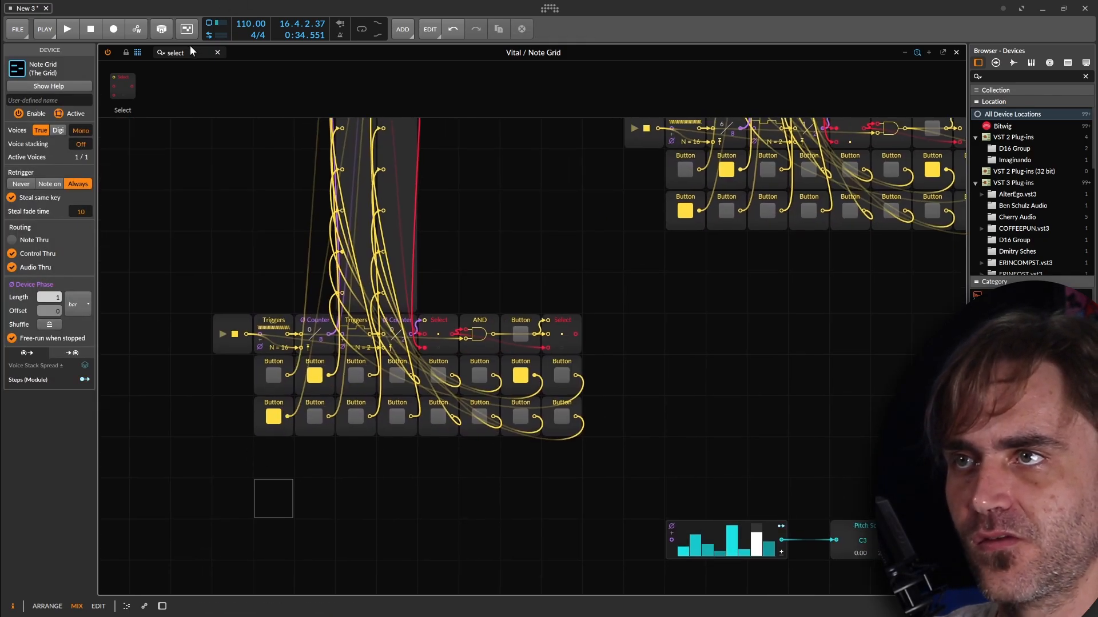
{"action": "double_click", "coordinate": [182, 52]}
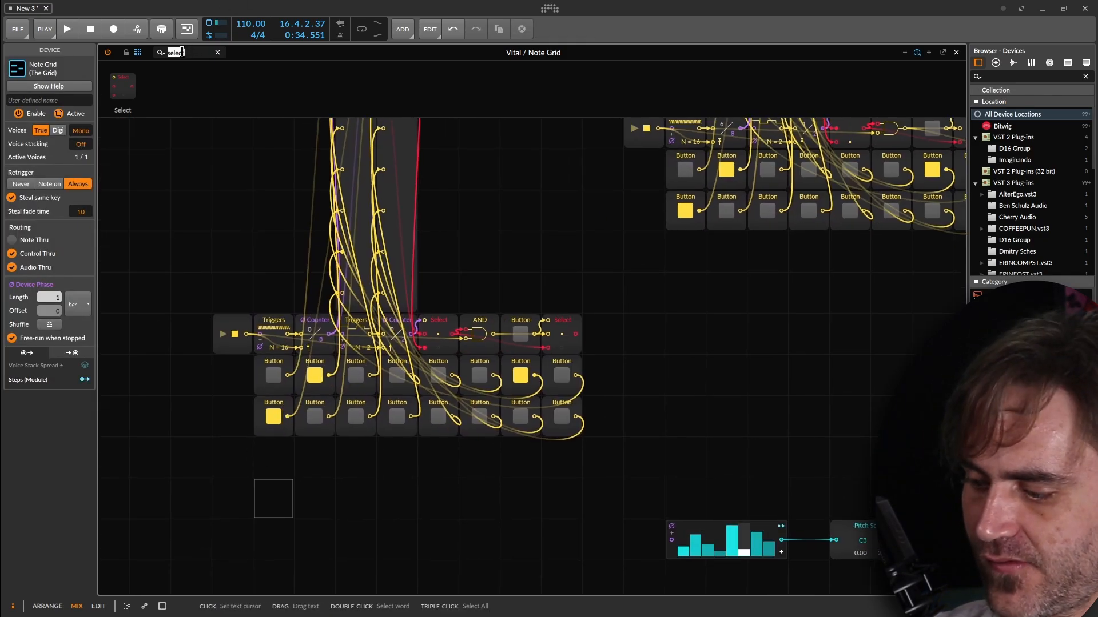
{"action": "type", "text": "valu"}
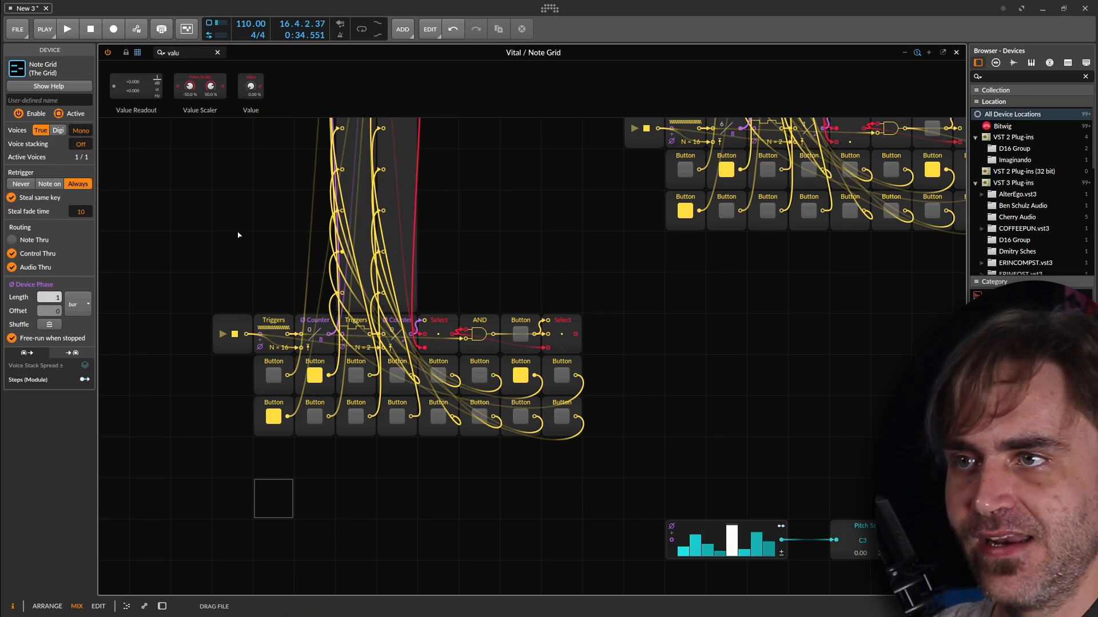
{"action": "left_click", "coordinate": [274, 407]}
{"action": "left_click_drag", "start_coordinate": [272, 394], "coordinate": [272, 392]}
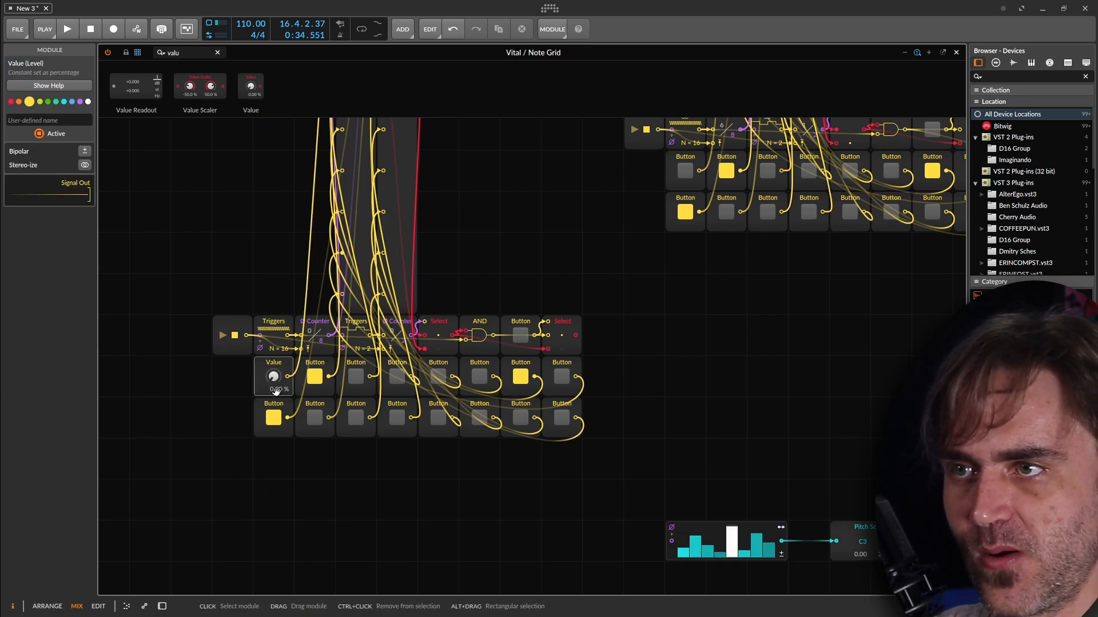
{"action": "left_click", "coordinate": [318, 392]}
{"action": "left_click_drag", "start_coordinate": [256, 99], "coordinate": [486, 389]}
{"action": "left_click_drag", "start_coordinate": [262, 89], "coordinate": [570, 396]}
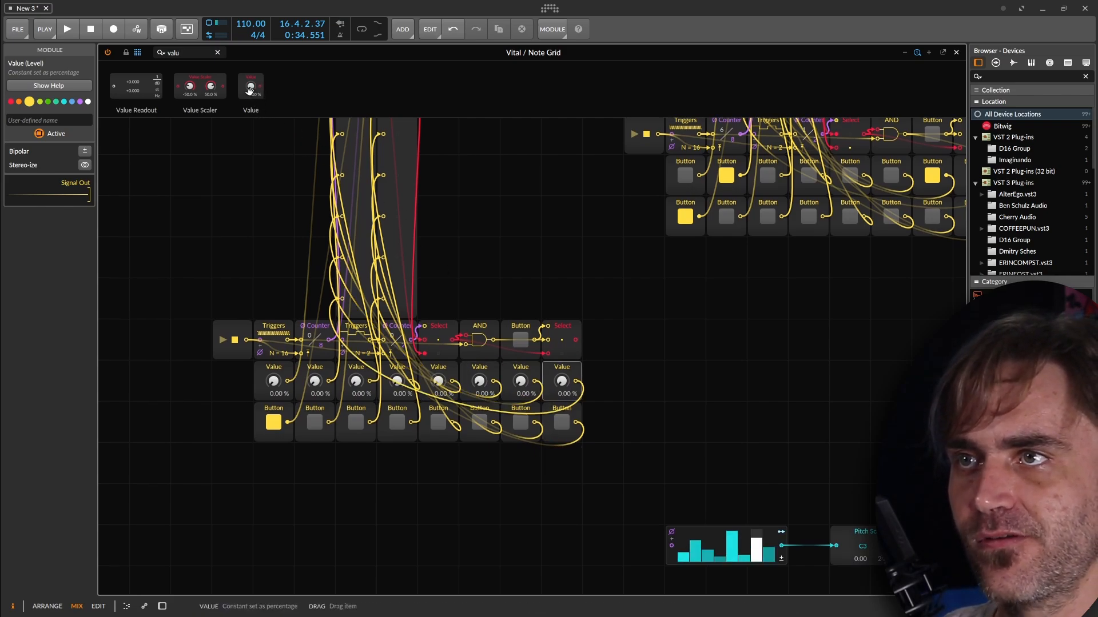
Replace all eight buttons in the copy's second row with Value modules
{"action": "left_click_drag", "start_coordinate": [250, 90], "coordinate": [273, 424]}
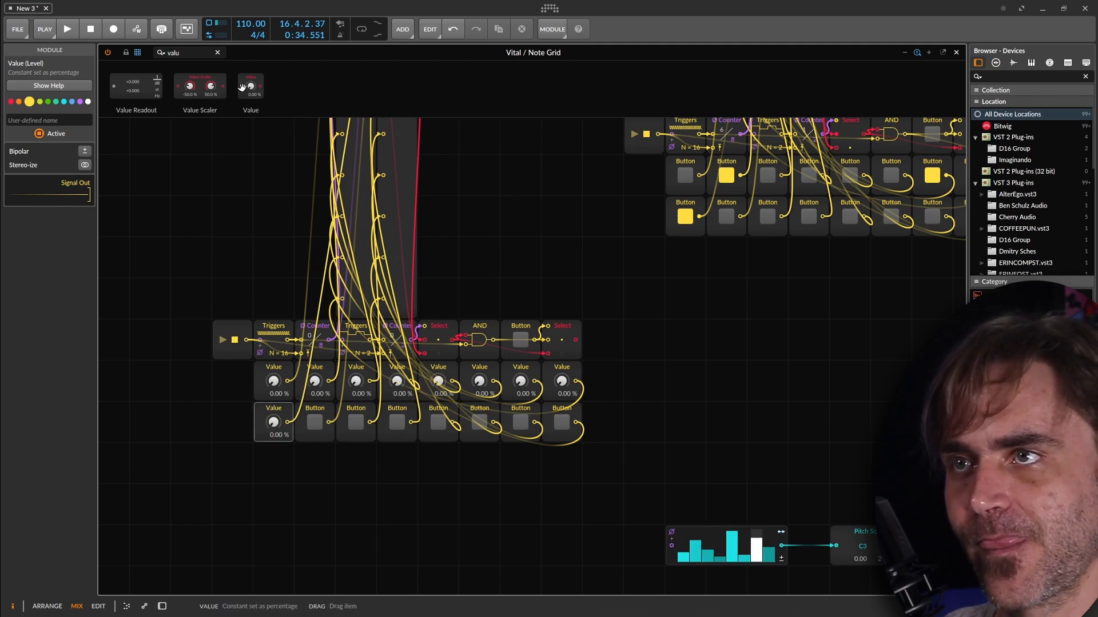
{"action": "mouse_move", "coordinate": [241, 87]}
{"action": "left_mouse_down"}
{"action": "mouse_move", "coordinate": [329, 443]}
{"action": "mouse_move", "coordinate": [312, 426]}
{"action": "left_mouse_up"}
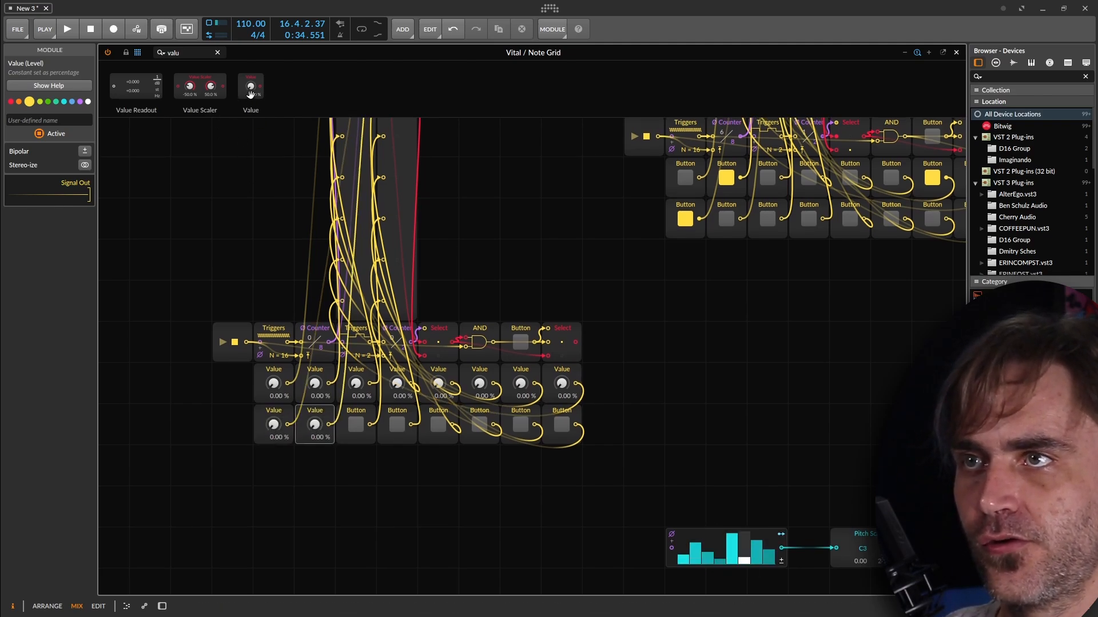
{"action": "left_click_drag", "start_coordinate": [250, 87], "coordinate": [355, 426]}
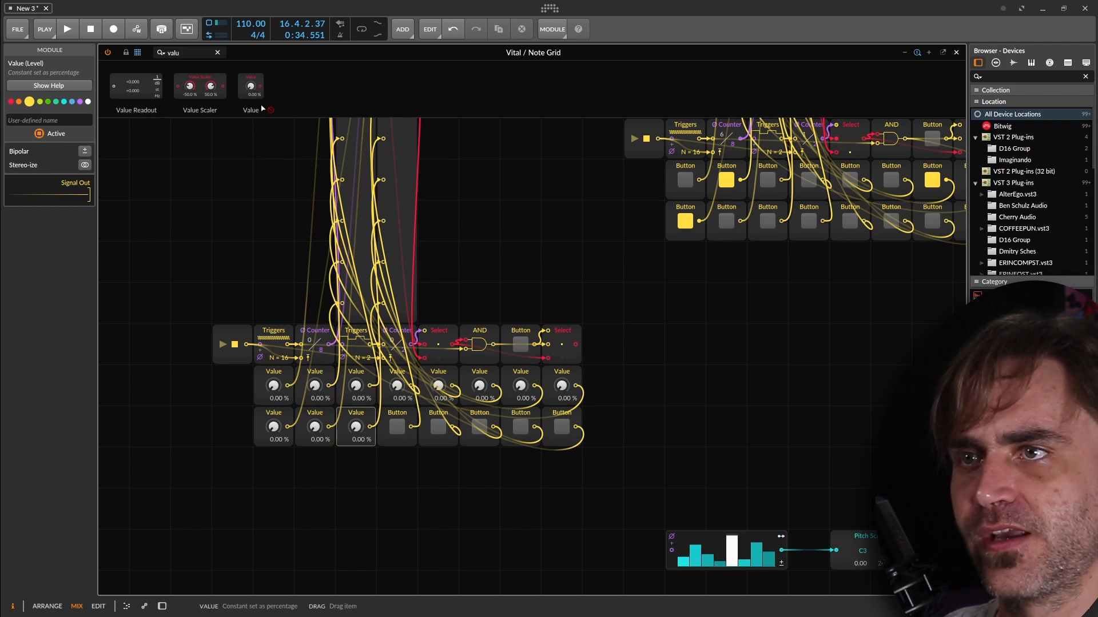
{"action": "left_click_drag", "start_coordinate": [262, 109], "coordinate": [424, 479]}
{"action": "left_click_drag", "start_coordinate": [402, 432], "coordinate": [493, 434]}
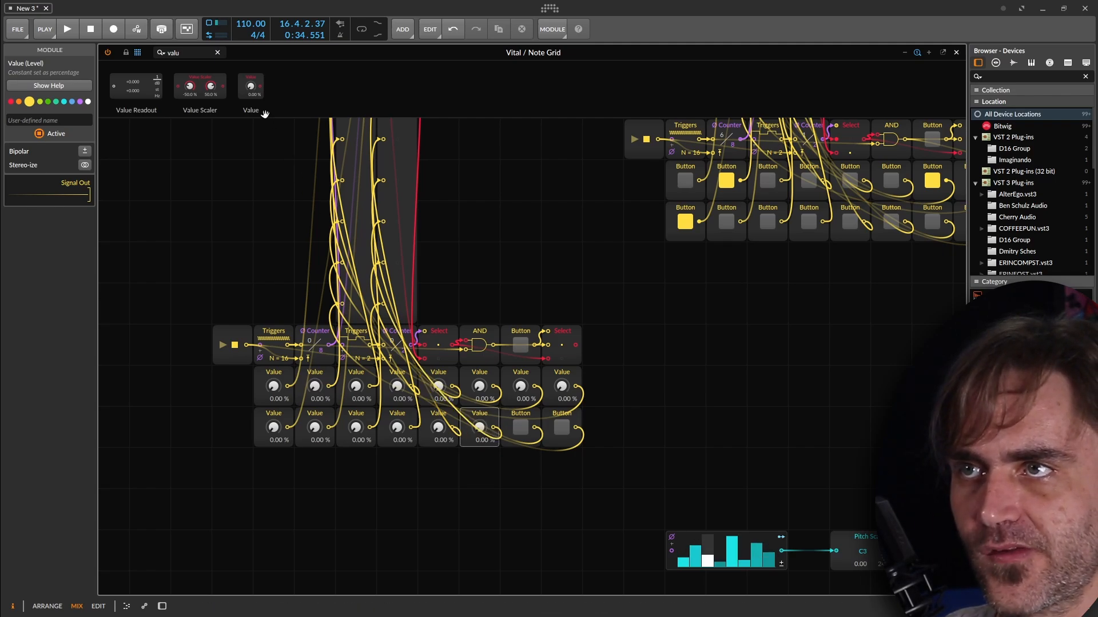
{"action": "left_click_drag", "start_coordinate": [301, 226], "coordinate": [563, 434]}
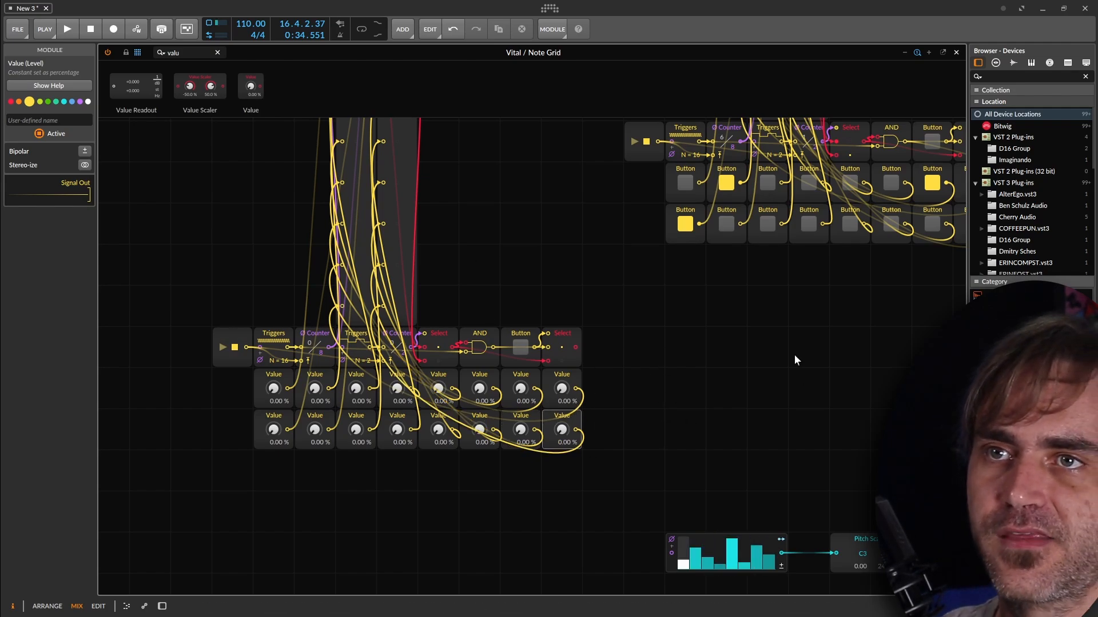
Pull apart the duplicated Value sequencer's top row and delete its AND, Button and final Select modules
{"action": "left_click_drag", "start_coordinate": [795, 359], "coordinate": [695, 339]}
{"action": "left_click", "coordinate": [472, 307]}
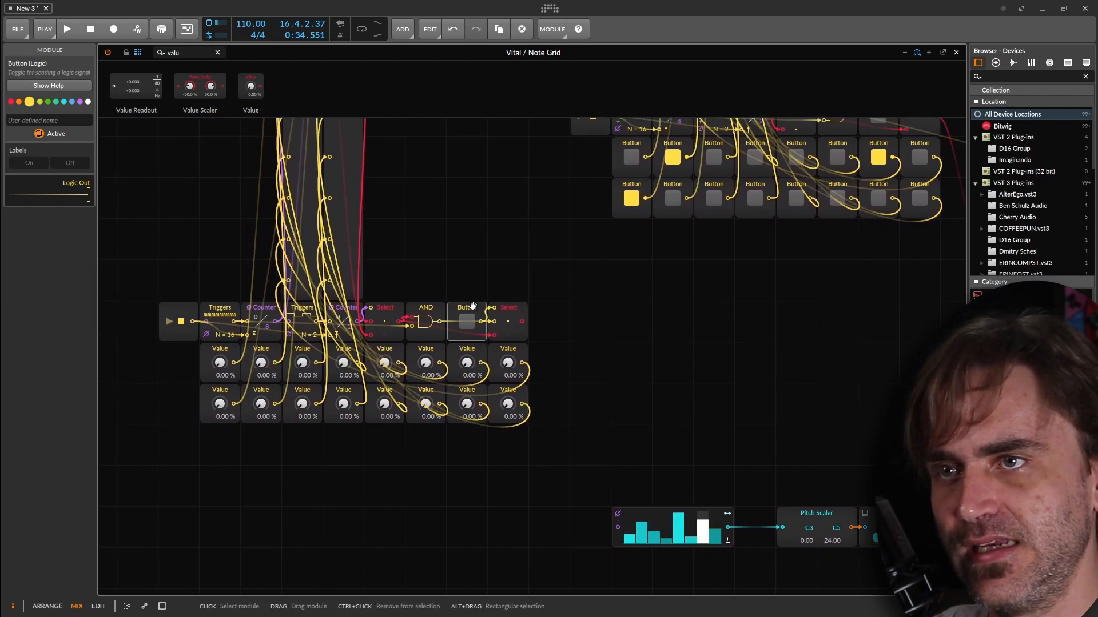
{"action": "left_click_drag", "start_coordinate": [472, 307], "coordinate": [472, 225]}
{"action": "left_click_drag", "start_coordinate": [497, 327], "coordinate": [578, 286]}
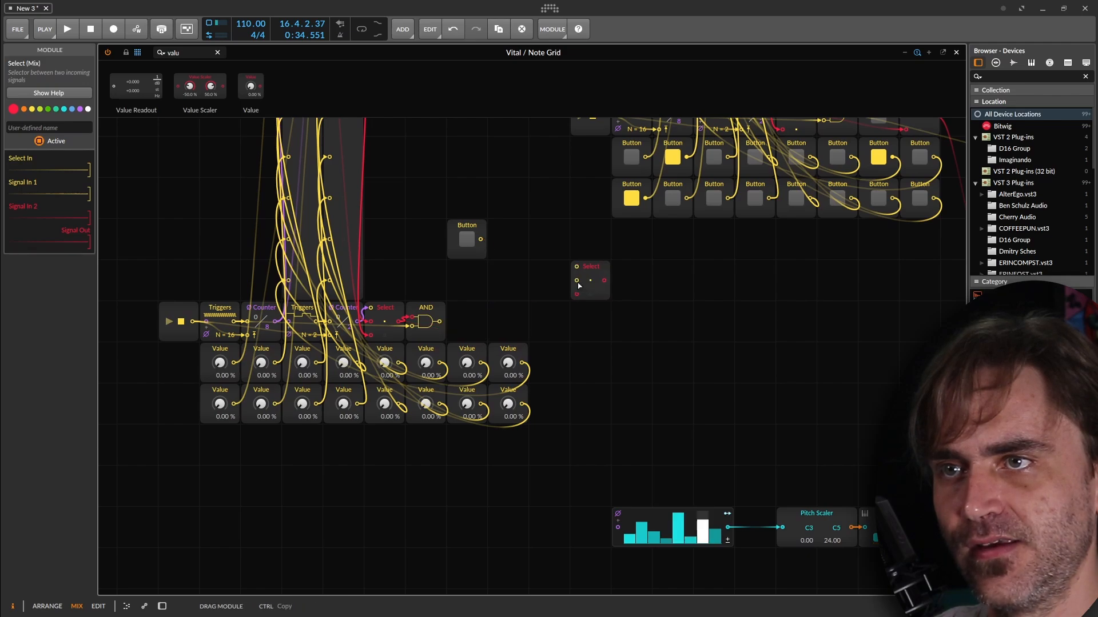
{"action": "left_click_drag", "start_coordinate": [444, 307], "coordinate": [526, 308]}
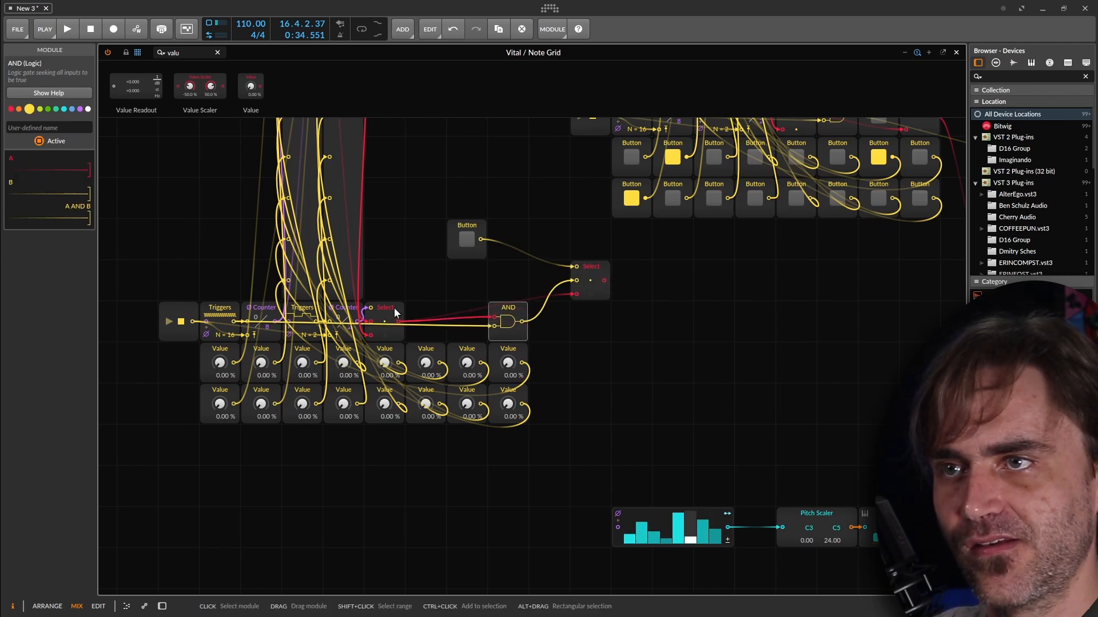
{"action": "left_click_drag", "start_coordinate": [394, 308], "coordinate": [435, 309]}
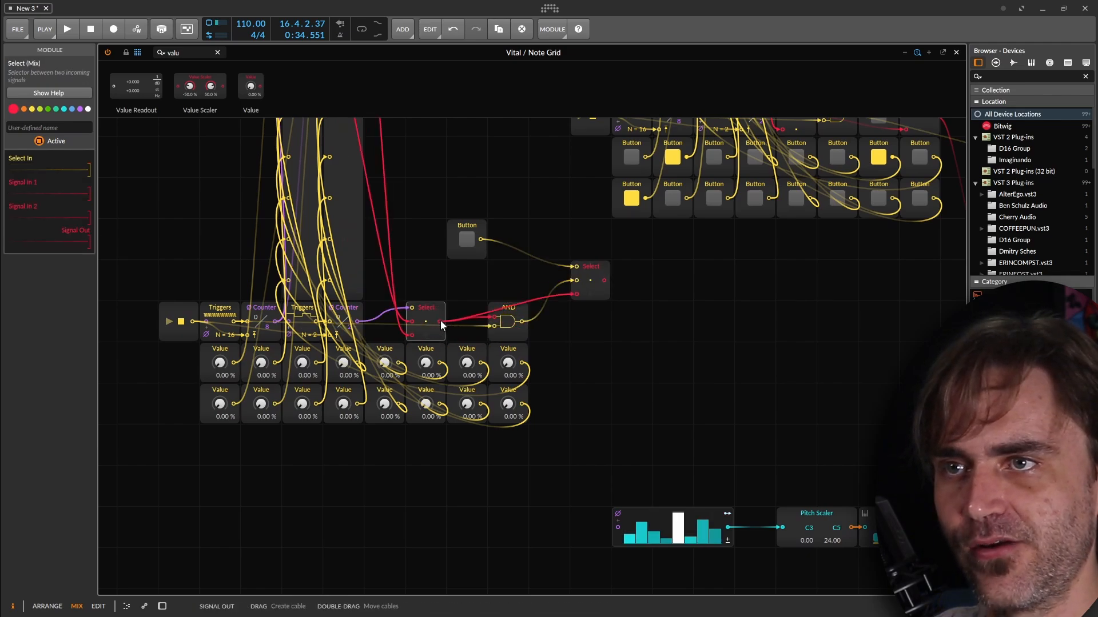
{"action": "left_click", "coordinate": [512, 331]}
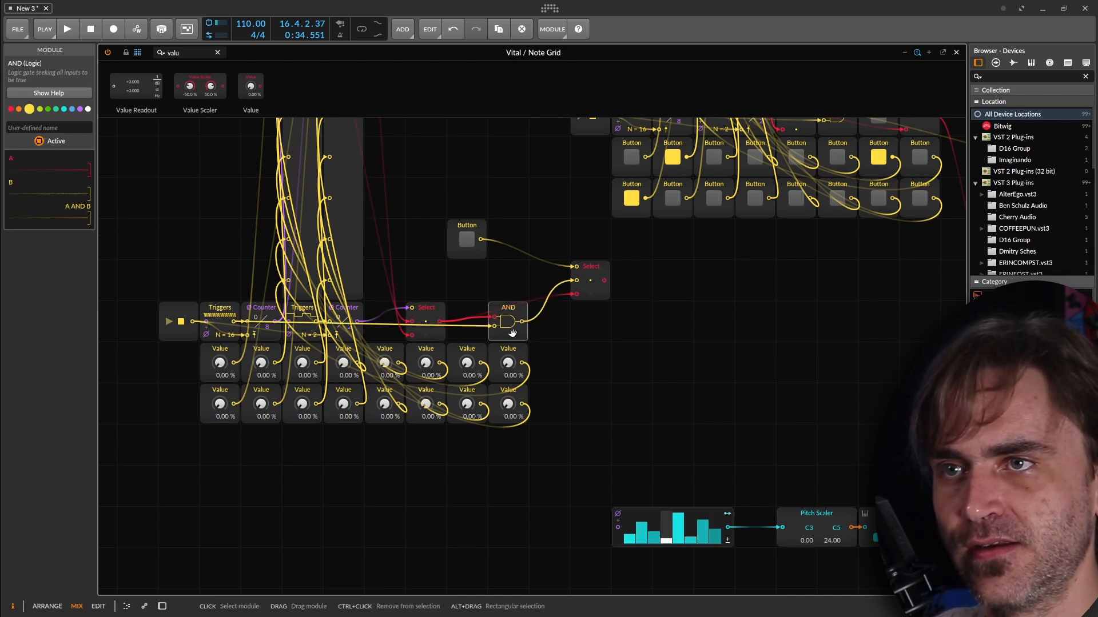
{"action": "left_click_drag", "start_coordinate": [609, 325], "coordinate": [465, 240]}
{"action": "key", "text": "Delete"}
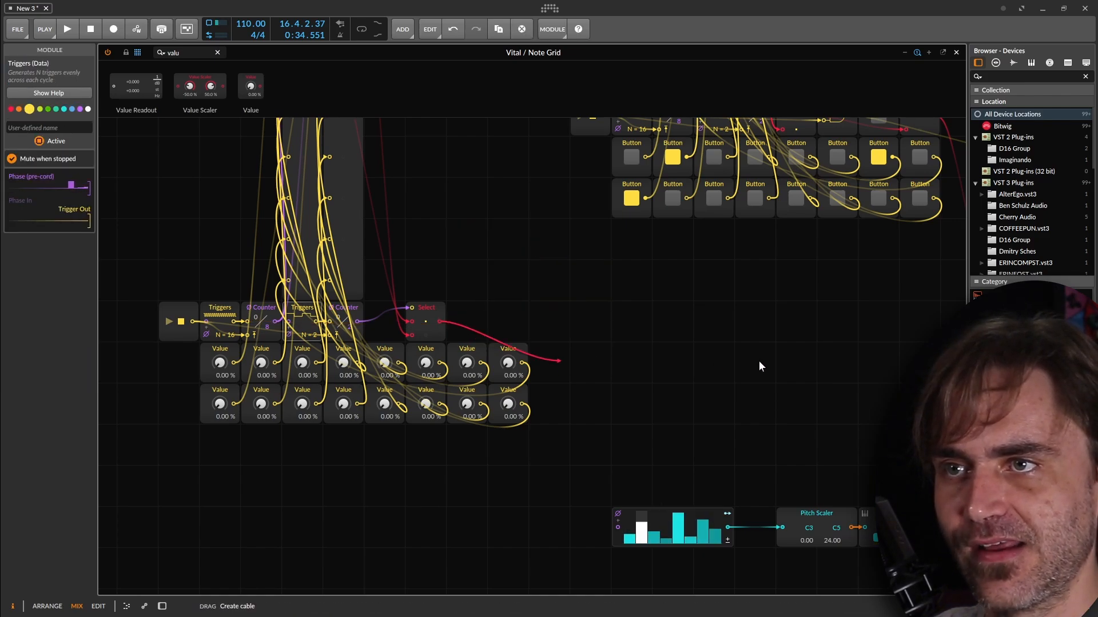
Connect the Value sequencer's Select output to the Pitch Scaler input and delete the old step-bar pitch module
{"action": "left_click_drag", "start_coordinate": [759, 366], "coordinate": [334, 528]}
{"action": "left_click_drag", "start_coordinate": [368, 392], "coordinate": [771, 353]}
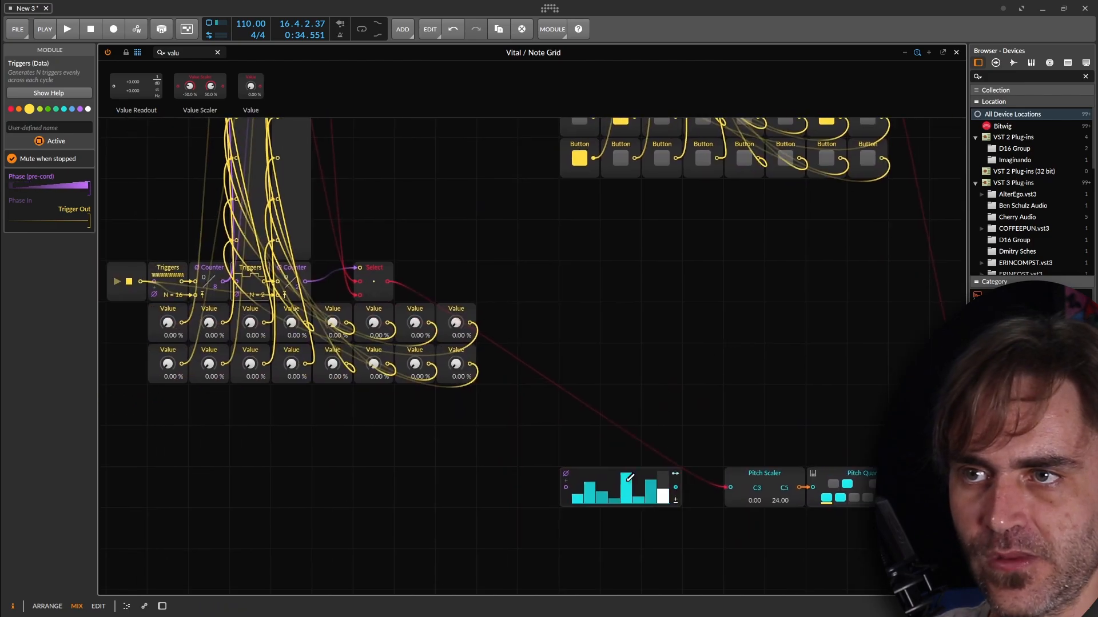
{"action": "left_click", "coordinate": [563, 492]}
{"action": "key", "text": "Delete"}
Align the Value sequencer's Triggers, Counter and Select modules flush with the end of the Value rows
{"action": "left_click_drag", "start_coordinate": [603, 353], "coordinate": [683, 442]}
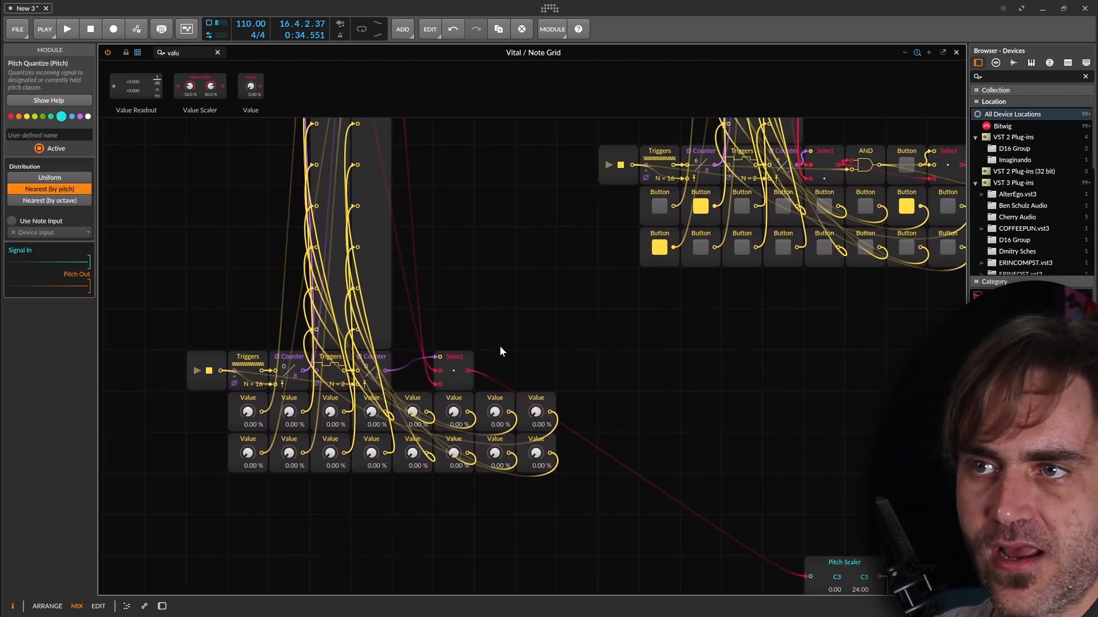
{"action": "left_click_drag", "start_coordinate": [475, 365], "coordinate": [555, 366]}
{"action": "left_click", "coordinate": [446, 359]}
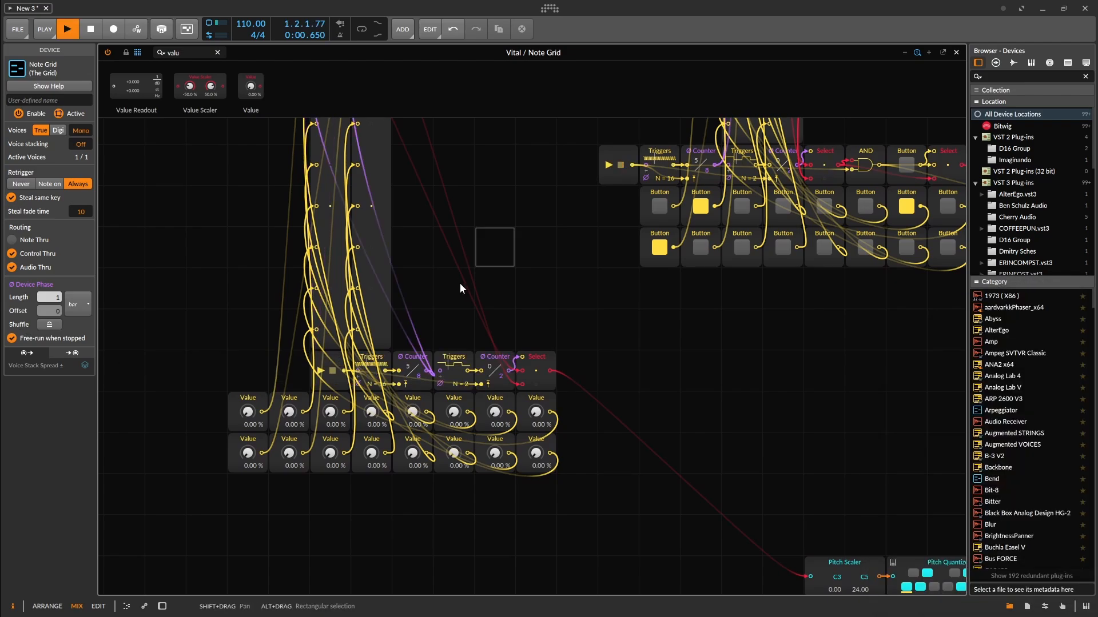
In the first Value row, set step 2 to 100 %, step 6 to 75.5 % and step 8 to 100 %
{"action": "scroll", "coordinate": [463, 263], "scroll_direction": "down", "scroll_amount": 3}
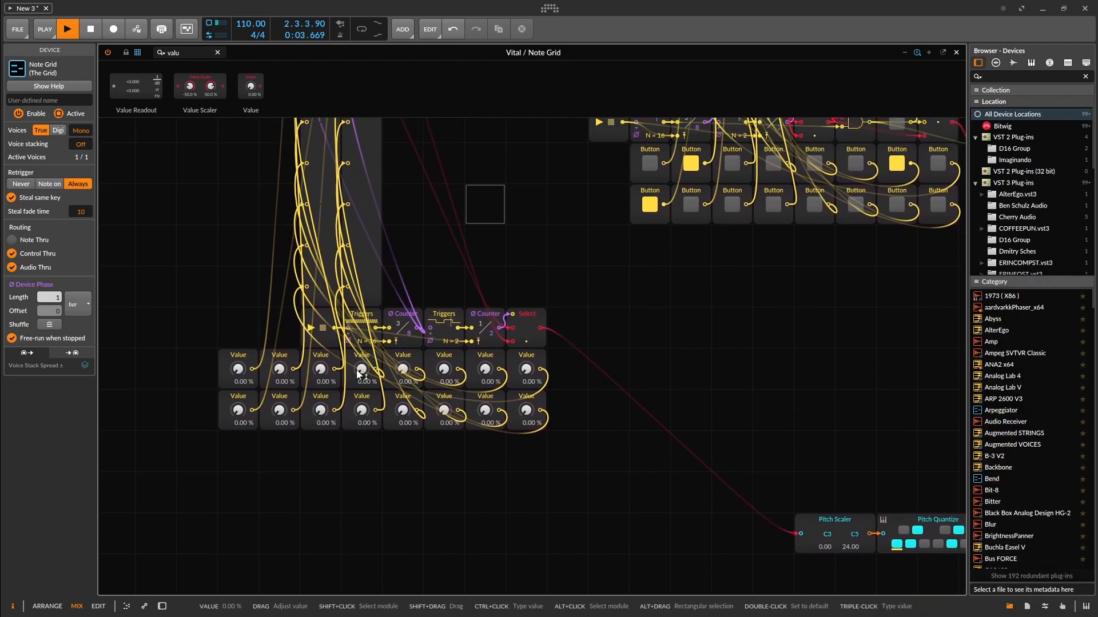
{"action": "left_click_drag", "start_coordinate": [279, 371], "coordinate": [279, 291]}
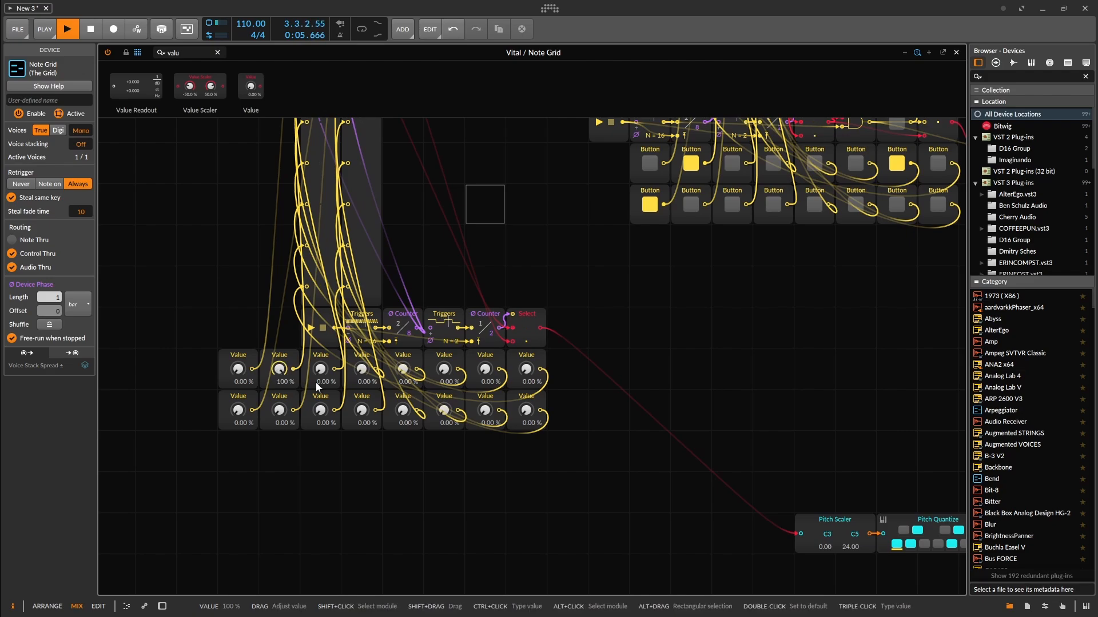
{"action": "left_click_drag", "start_coordinate": [444, 371], "coordinate": [444, 315]}
{"action": "left_click_drag", "start_coordinate": [526, 368], "coordinate": [526, 320]}
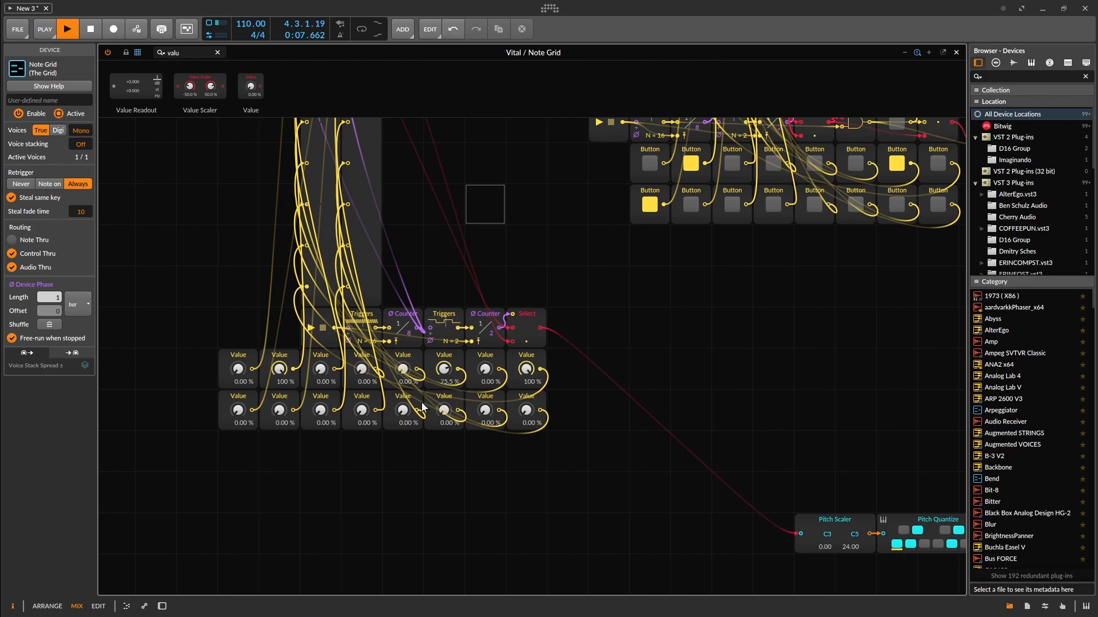
Set first-row step 7 to 38.5 % and second-row steps 1, 2, 5, 7 and 8 to 64.5, 48.5, 88, 59.5 and 31.5 %
{"action": "left_click_drag", "start_coordinate": [279, 409], "coordinate": [279, 360]}
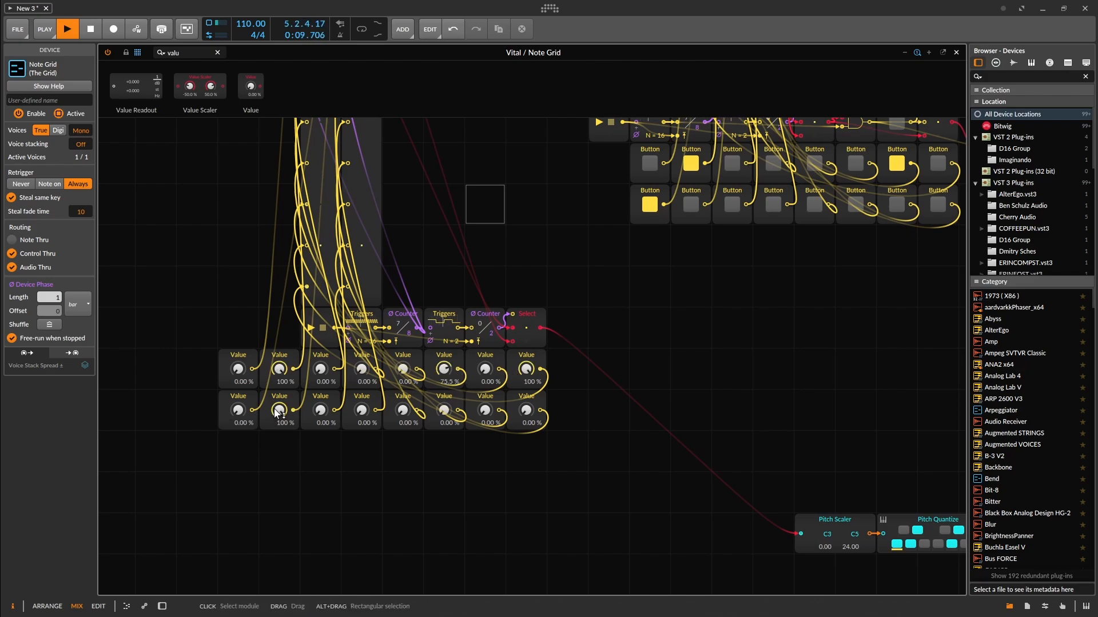
{"action": "left_click_drag", "start_coordinate": [279, 410], "coordinate": [243, 360]}
{"action": "left_click_drag", "start_coordinate": [484, 370], "coordinate": [485, 353]}
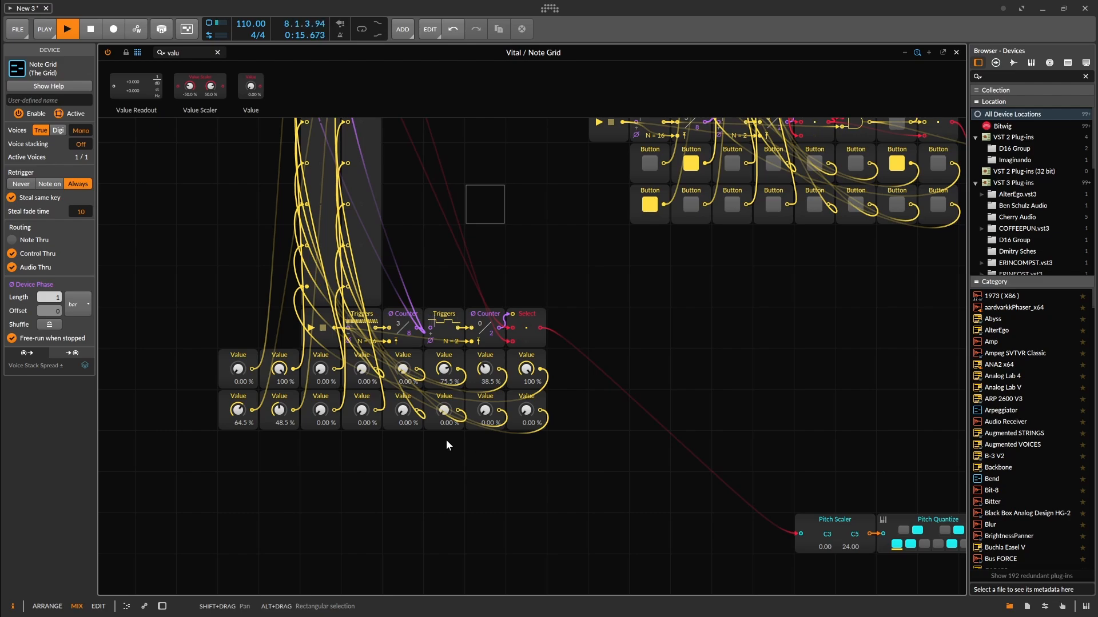
{"action": "left_click_drag", "start_coordinate": [403, 409], "coordinate": [402, 343]}
{"action": "left_click_drag", "start_coordinate": [484, 410], "coordinate": [485, 366]}
{"action": "left_click_drag", "start_coordinate": [524, 410], "coordinate": [525, 389]}
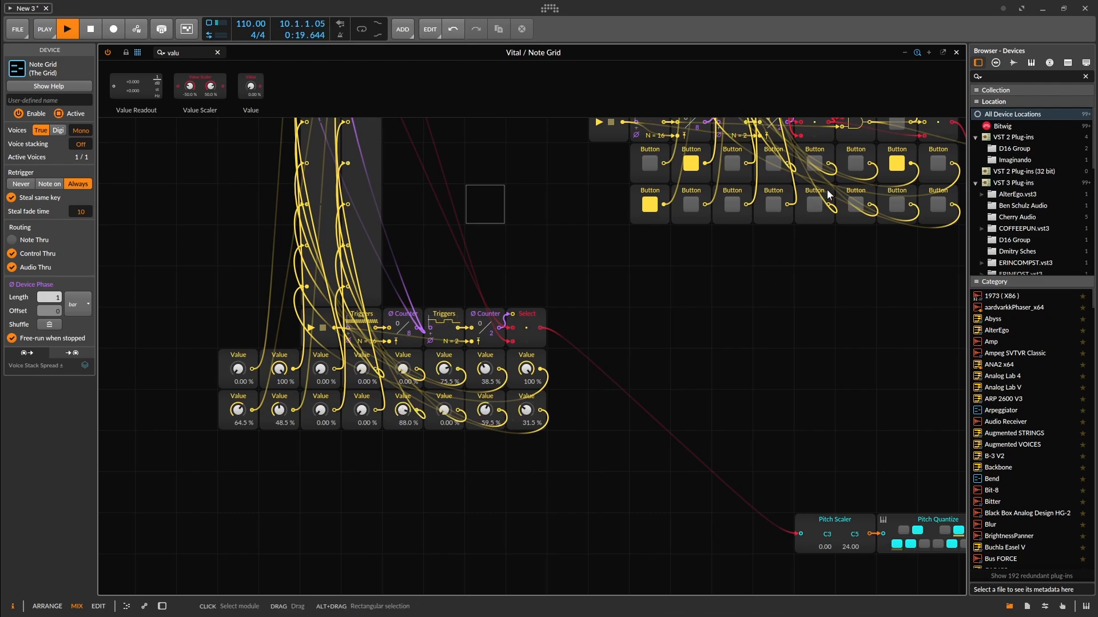
Turn on gate step 8 in the first button row and steps 5 and 8 in the second row
{"action": "left_click", "coordinate": [925, 211]}
{"action": "left_click", "coordinate": [934, 206]}
{"action": "left_click_drag", "start_coordinate": [940, 356], "coordinate": [843, 425]}
{"action": "left_click_drag", "start_coordinate": [671, 441], "coordinate": [725, 440]}
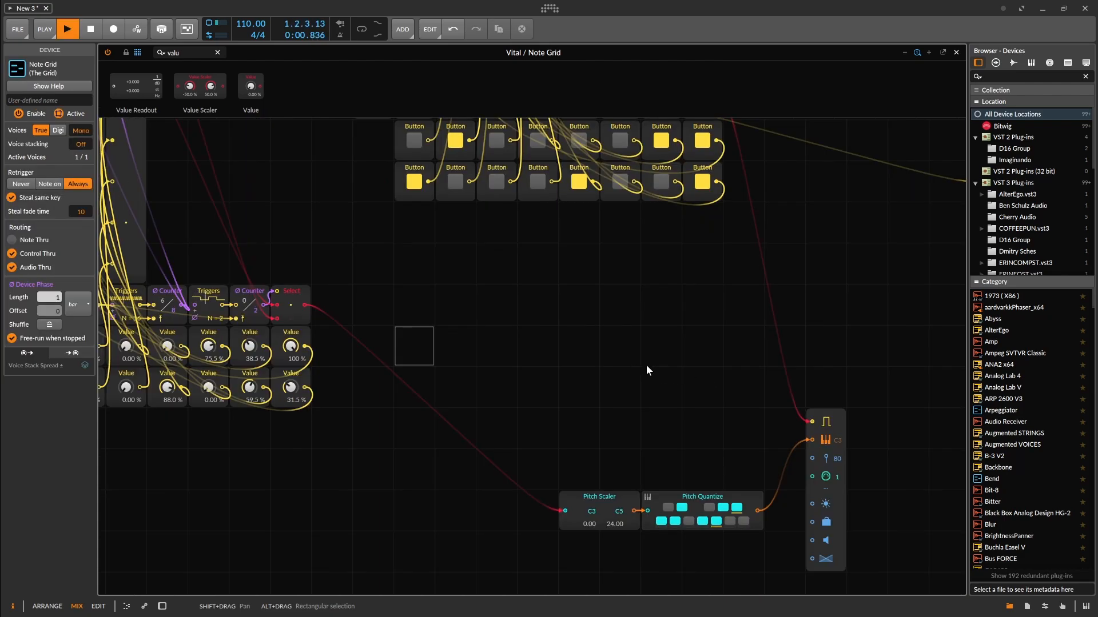
{"action": "left_click_drag", "start_coordinate": [646, 365], "coordinate": [767, 473]}
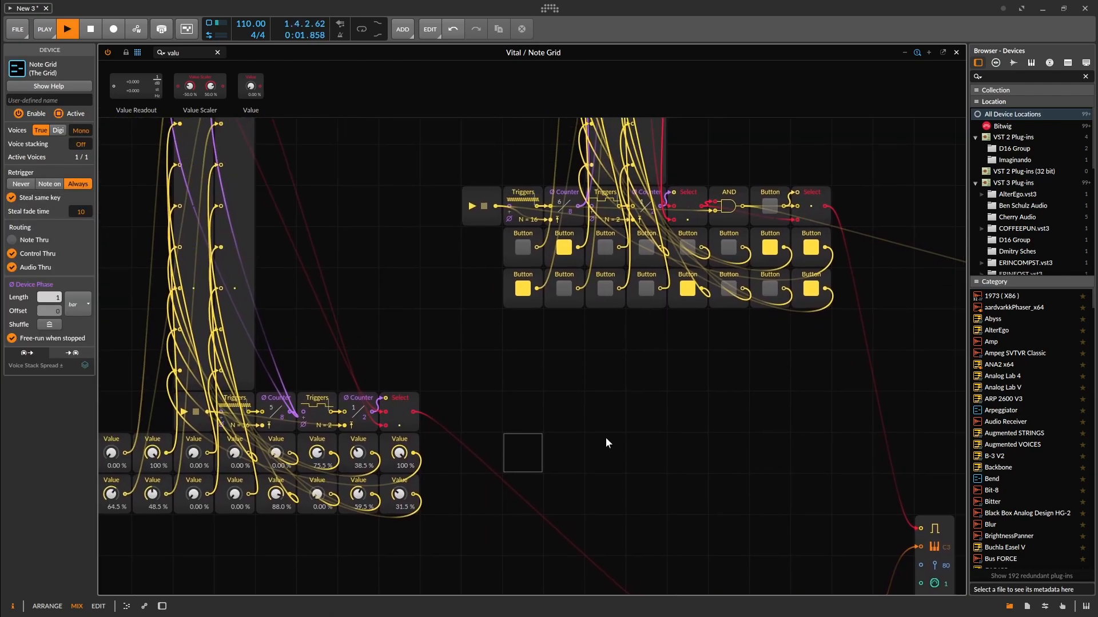
{"action": "left_click_drag", "start_coordinate": [603, 436], "coordinate": [699, 361]}
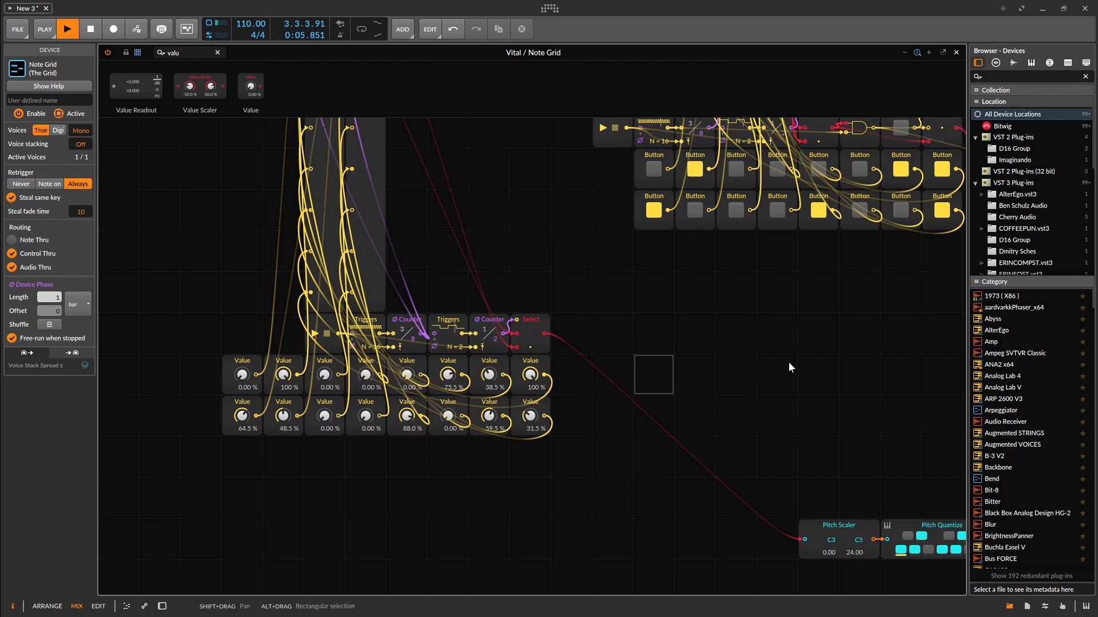
{"action": "left_click_drag", "start_coordinate": [789, 364], "coordinate": [671, 401]}
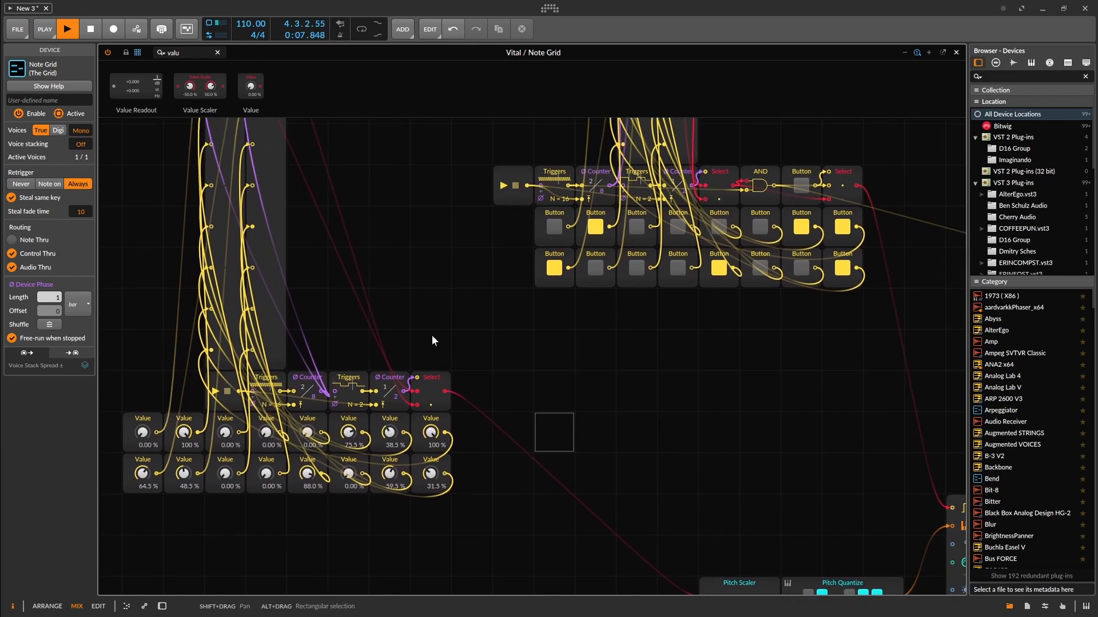
{"action": "left_click_drag", "start_coordinate": [433, 338], "coordinate": [601, 335]}
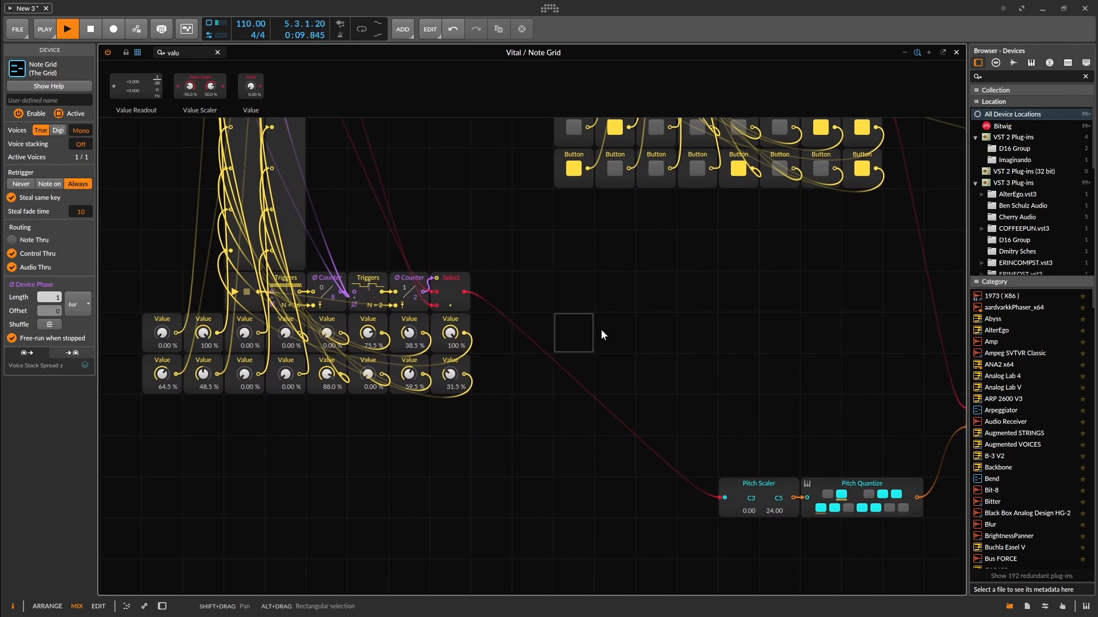
{"action": "left_click_drag", "start_coordinate": [498, 341], "coordinate": [134, 425]}
{"action": "left_click_drag", "start_coordinate": [254, 388], "coordinate": [666, 390]}
{"action": "key", "text": "ctrl+z"}
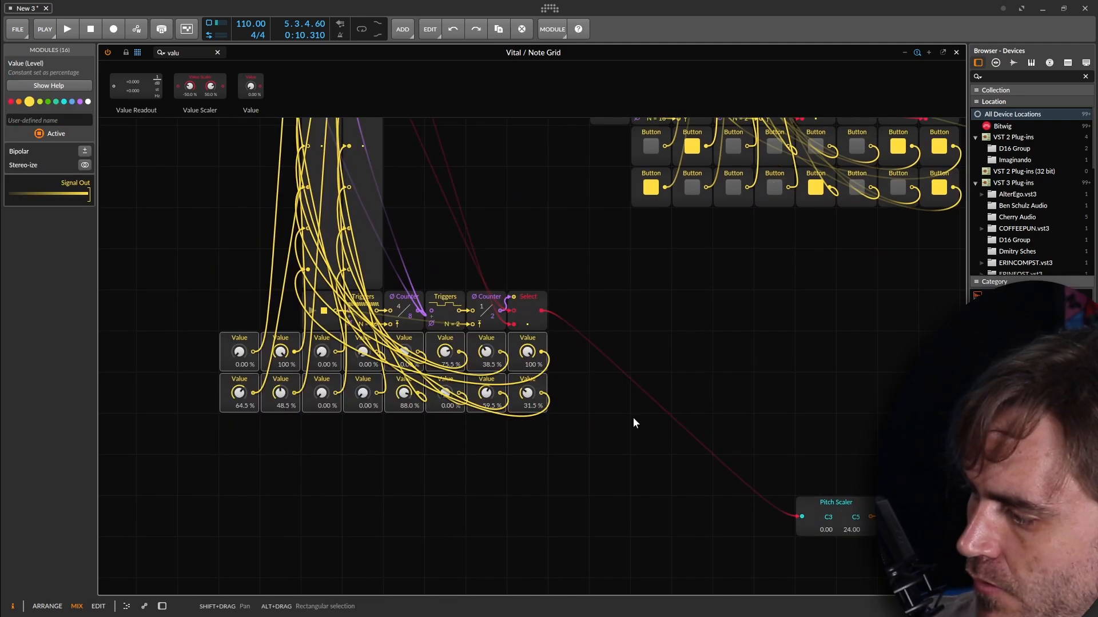
Move Pitch Scaler and Pitch Quantize together to sit directly beside the Value sequencer's Select module
{"action": "left_click", "coordinate": [568, 476]}
{"action": "left_click_drag", "start_coordinate": [568, 476], "coordinate": [172, 232]}
{"action": "mouse_move", "coordinate": [638, 415]}
{"action": "left_mouse_down"}
{"action": "mouse_move", "coordinate": [623, 328]}
{"action": "mouse_move", "coordinate": [649, 432]}
{"action": "left_mouse_up"}
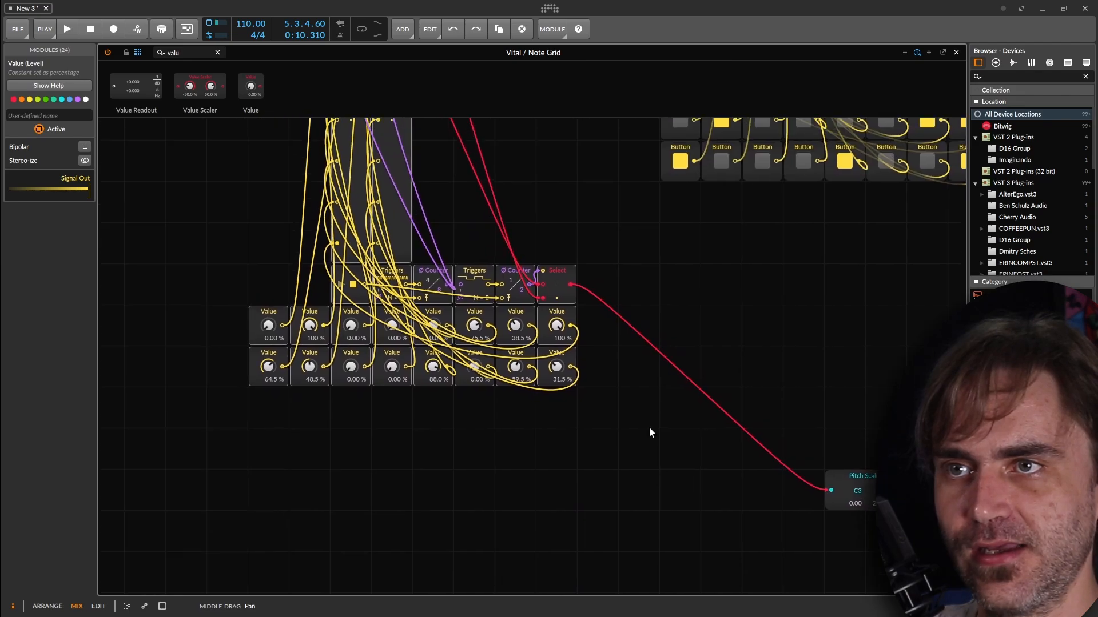
{"action": "left_click", "coordinate": [649, 435]}
{"action": "left_click_drag", "start_coordinate": [843, 481], "coordinate": [510, 264]}
{"action": "left_click_drag", "start_coordinate": [705, 282], "coordinate": [485, 430]}
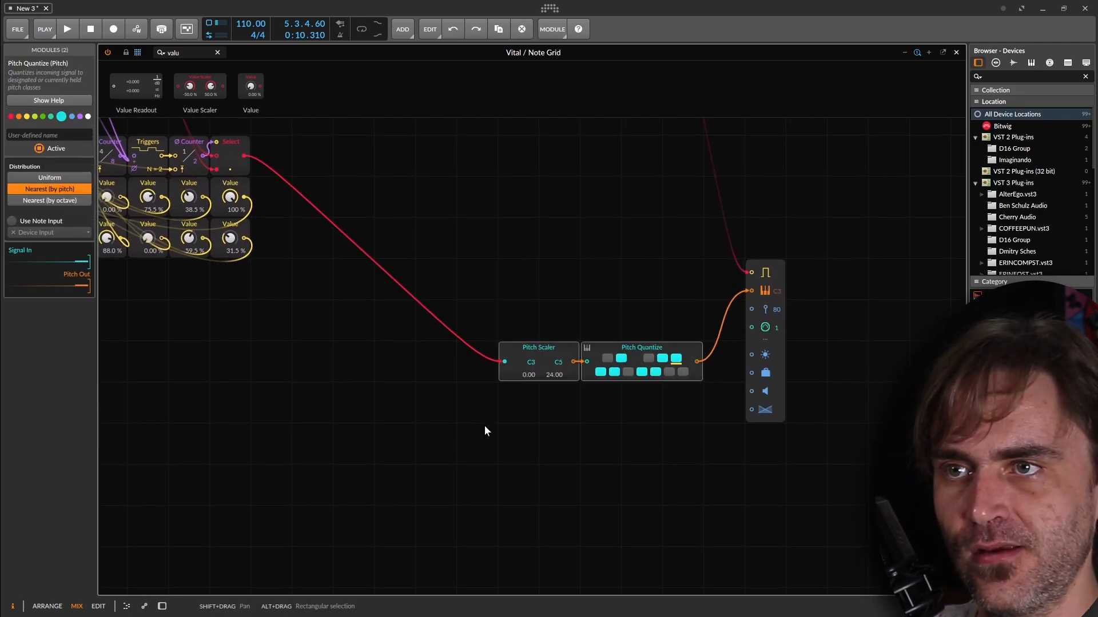
{"action": "left_click_drag", "start_coordinate": [524, 352], "coordinate": [364, 170]}
Duplicate the whole Value sequencer with its Merge modules into the free area below, leaving out the pitch modules
{"action": "left_click_drag", "start_coordinate": [309, 313], "coordinate": [246, 141]}
{"action": "key", "text": "ctrl+c"}
{"action": "scroll", "coordinate": [541, 544], "scroll_direction": "down", "scroll_amount": 1}
{"action": "left_click", "coordinate": [547, 515]}
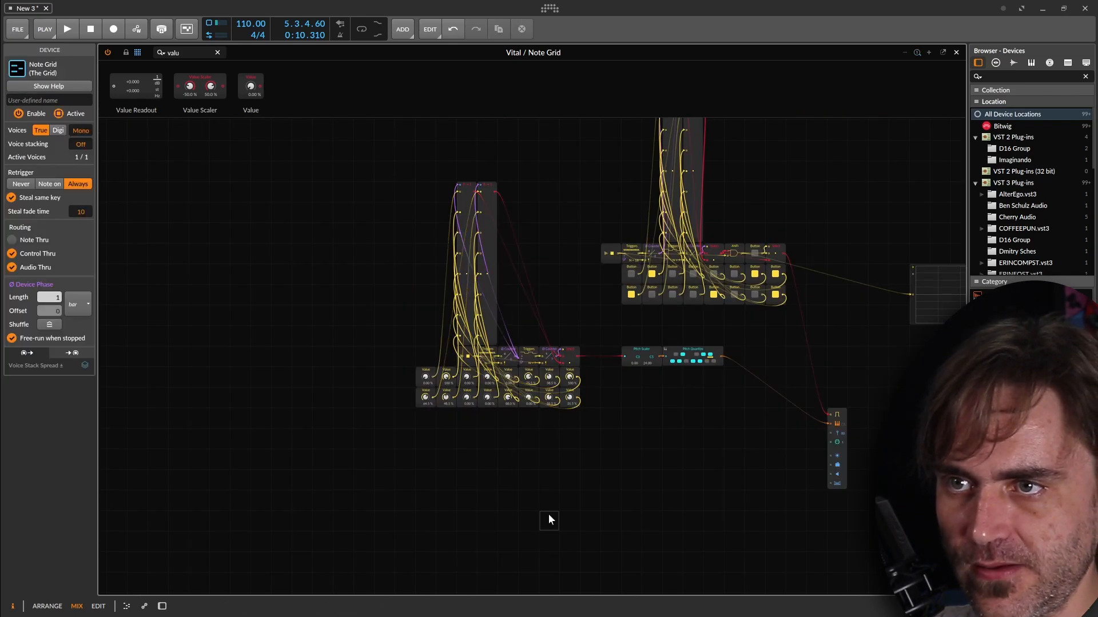
{"action": "key", "text": "ctrl+v"}
Connect the new Value sequencer copy's Select output to the velocity input of the note output module
{"action": "mouse_move", "coordinate": [658, 422]}
{"action": "left_mouse_down"}
{"action": "mouse_move", "coordinate": [636, 367]}
{"action": "mouse_move", "coordinate": [577, 296]}
{"action": "mouse_move", "coordinate": [492, 434]}
{"action": "left_mouse_up"}
{"action": "left_click", "coordinate": [631, 436]}
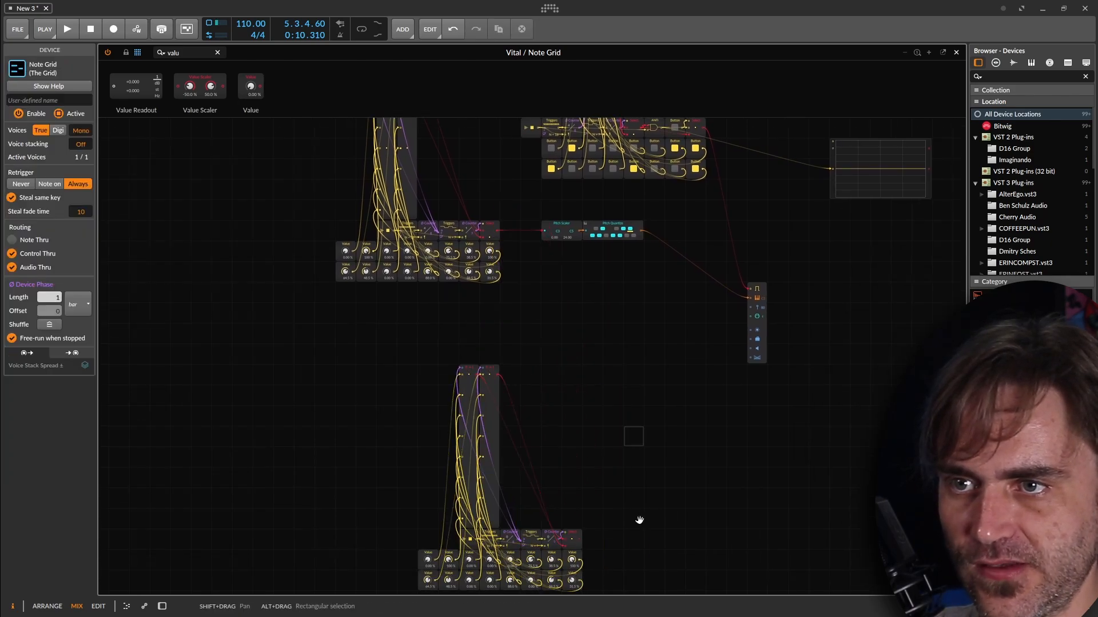
{"action": "left_click_drag", "start_coordinate": [639, 519], "coordinate": [569, 486]}
{"action": "scroll", "coordinate": [544, 496], "scroll_direction": "up", "scroll_amount": 1}
{"action": "scroll", "coordinate": [529, 499], "scroll_direction": "down", "scroll_amount": 1}
Move the Merge pairs of all three sequencers far off to the side, away from their step rows
{"action": "left_click_drag", "start_coordinate": [605, 291], "coordinate": [446, 340]}
{"action": "left_click_drag", "start_coordinate": [538, 343], "coordinate": [206, 382]}
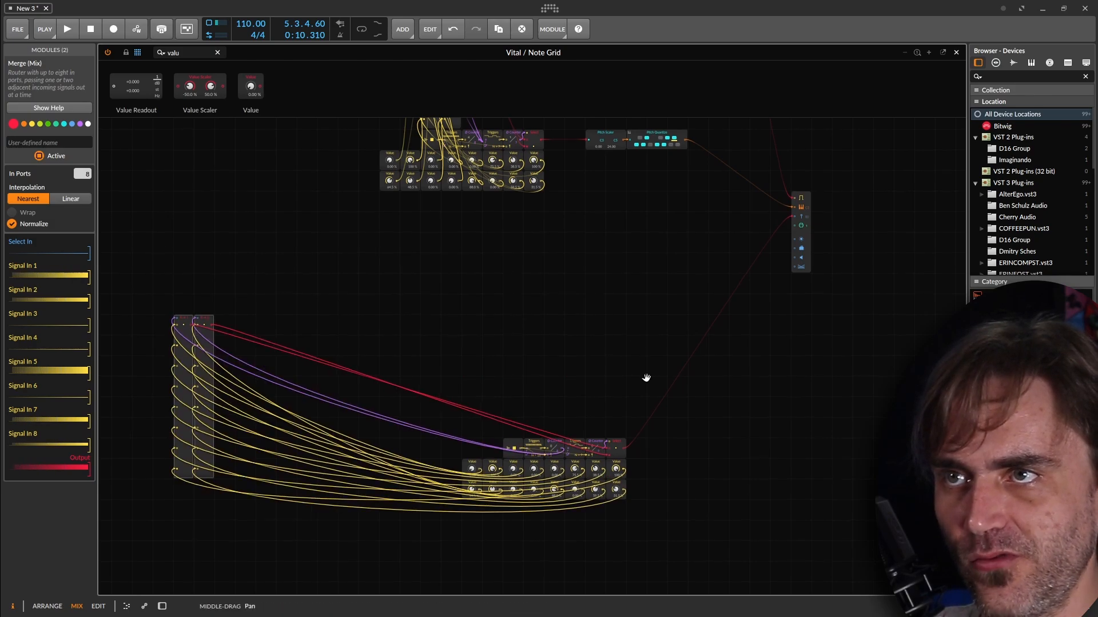
{"action": "scroll", "coordinate": [555, 300], "scroll_direction": "up", "scroll_amount": 5}
{"action": "left_click_drag", "start_coordinate": [544, 237], "coordinate": [377, 269]}
{"action": "left_click_drag", "start_coordinate": [475, 263], "coordinate": [230, 243]}
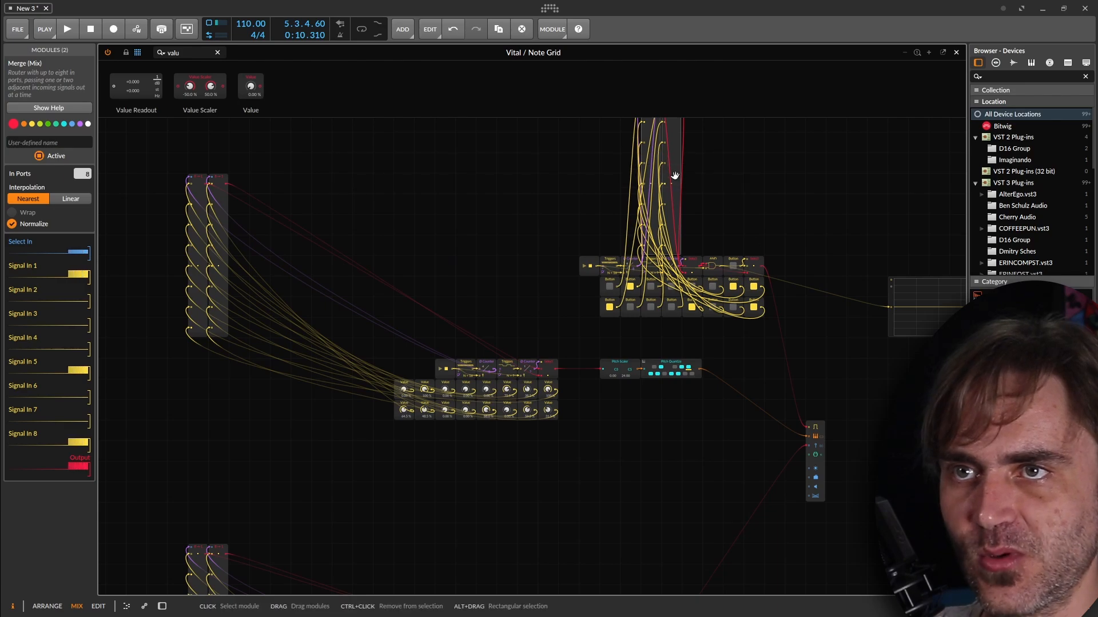
{"action": "left_click_drag", "start_coordinate": [681, 170], "coordinate": [341, 175]}
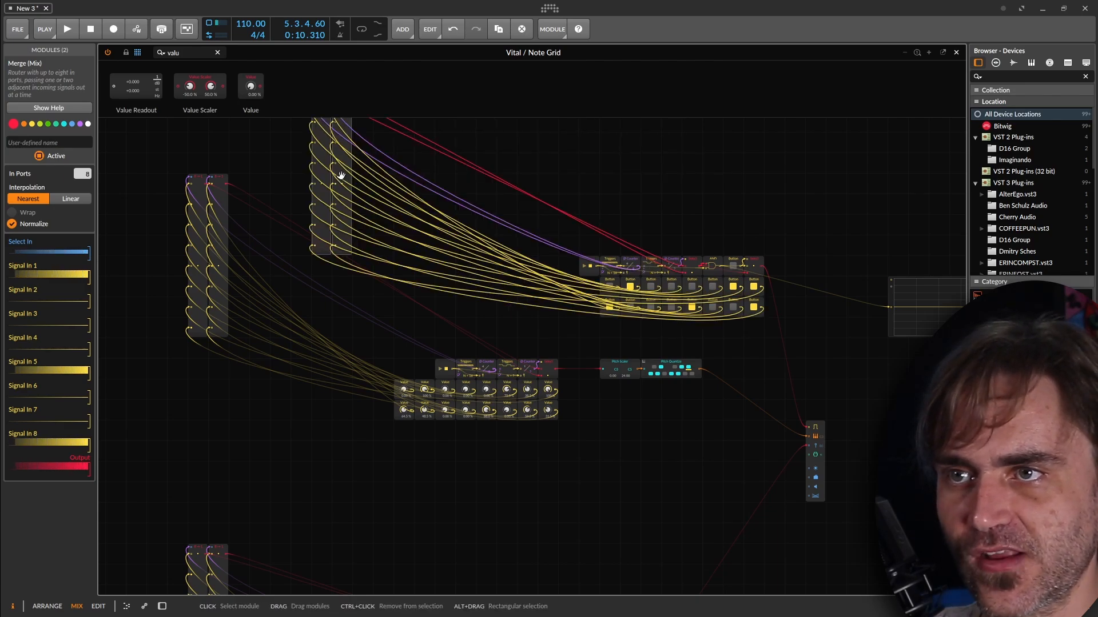
Delete the Oscilloscope module attached to the gate sequencer
{"action": "left_click", "coordinate": [726, 568]}
{"action": "left_click_drag", "start_coordinate": [722, 551], "coordinate": [568, 396]}
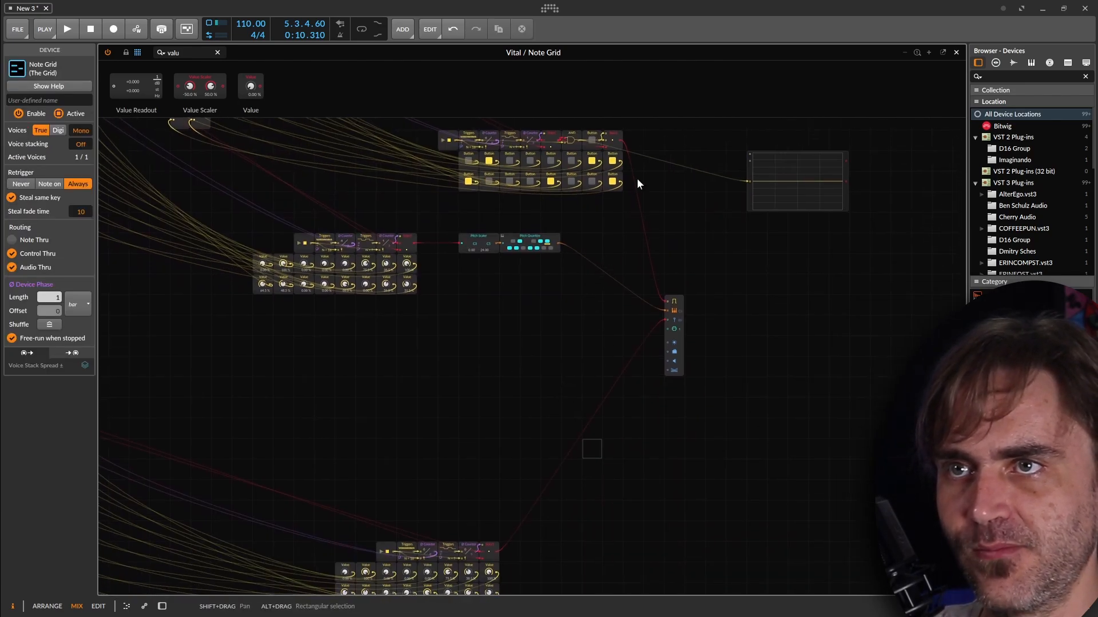
{"action": "scroll", "coordinate": [634, 223], "scroll_direction": "up", "scroll_amount": 1}
{"action": "left_click_drag", "start_coordinate": [631, 225], "coordinate": [631, 430]}
{"action": "left_click", "coordinate": [869, 335]}
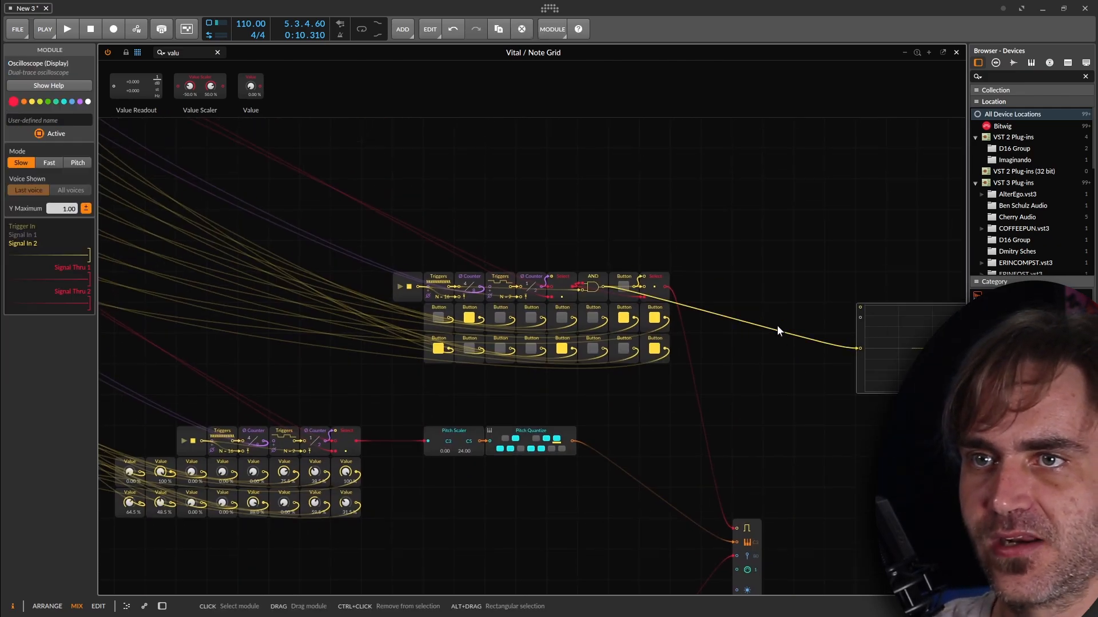
{"action": "key", "text": "Delete"}
Stack the sequencers in alignment beside the note output, placing the pitch modules directly beneath the pitch Value rows
{"action": "left_click_drag", "start_coordinate": [768, 251], "coordinate": [302, 372]}
{"action": "left_click_drag", "start_coordinate": [618, 403], "coordinate": [444, 443]}
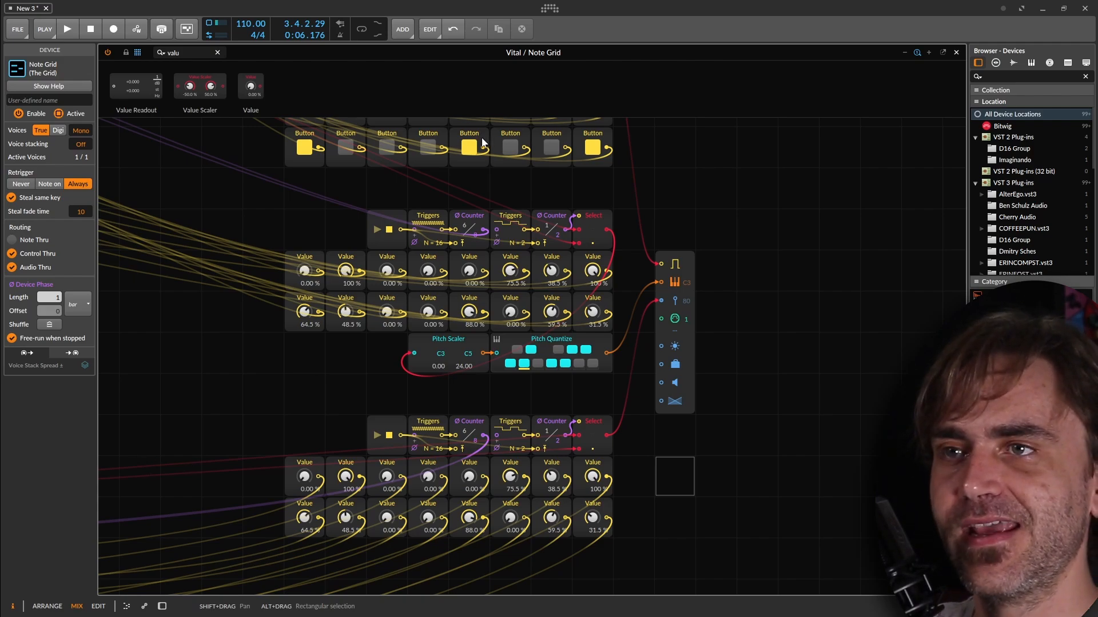
Search the modules for "tri" and place a Trigger module in the free area beyond the gate sequencer
{"action": "left_click_drag", "start_coordinate": [853, 302], "coordinate": [701, 385]}
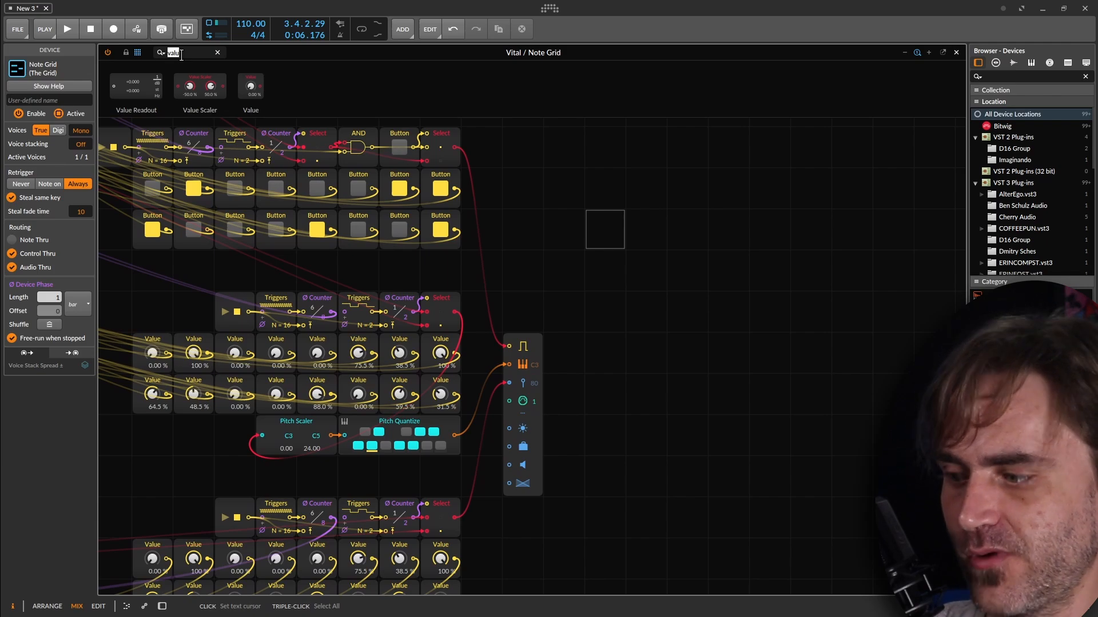
{"action": "type", "text": "tri"}
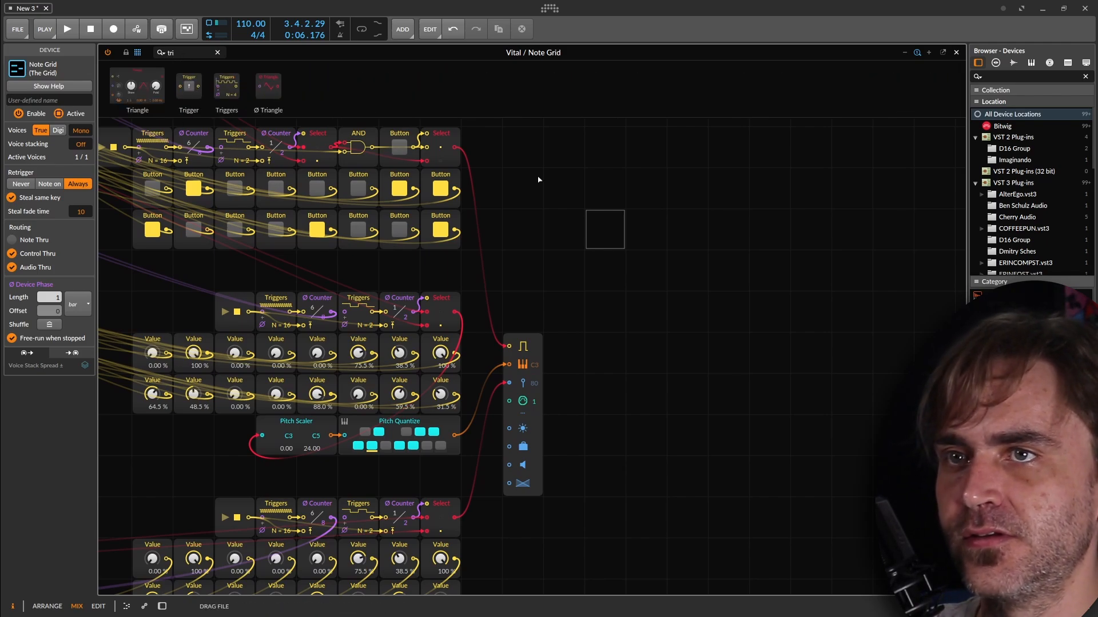
{"action": "left_click_drag", "start_coordinate": [538, 181], "coordinate": [595, 223]}
Search the modules for "dice" and add a Dice module directly after the Trigger, driven by its output
{"action": "left_click", "coordinate": [175, 50]}
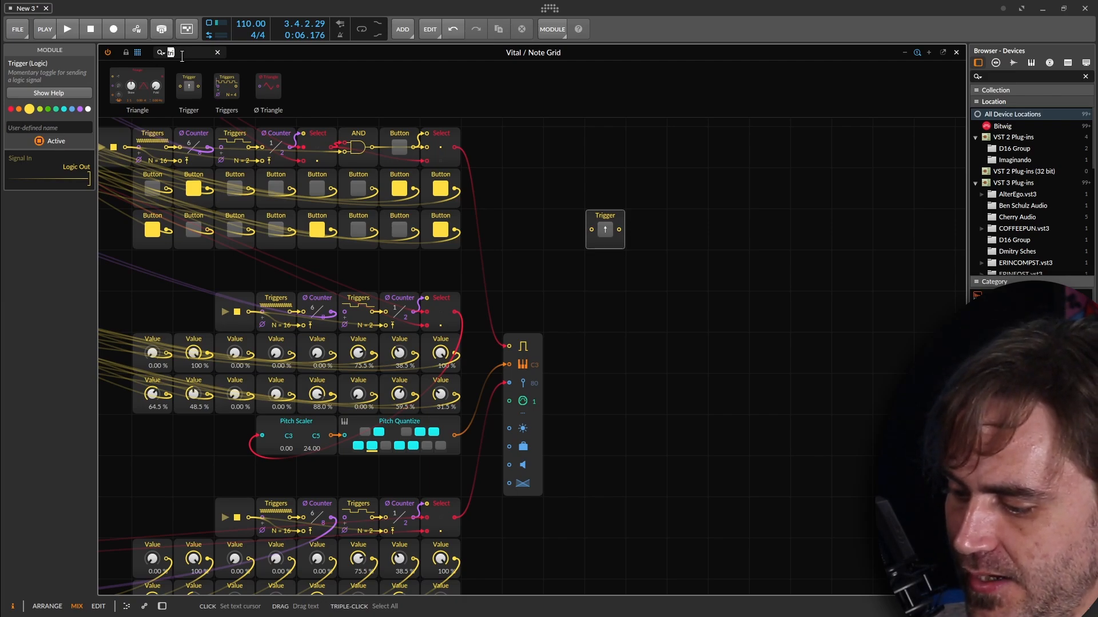
{"action": "type", "text": "dice"}
{"action": "key", "text": "Return"}
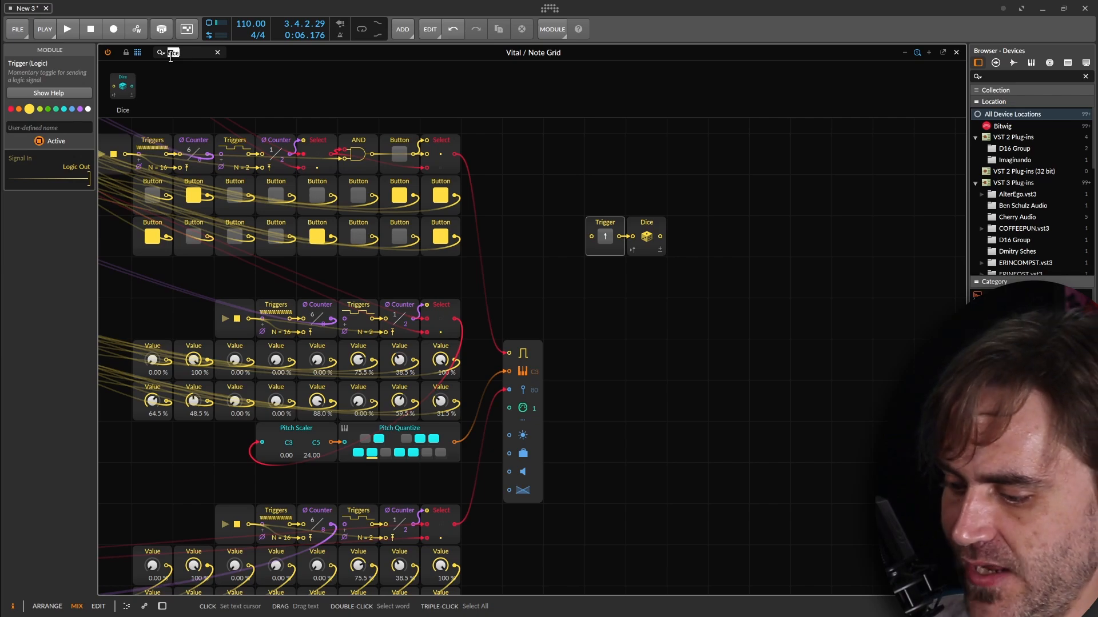
Search the modules for "modu", attach a Modulator Out to the Dice, and duplicate the pair downward into a column of sixteen
{"action": "type", "text": "modu"}
{"action": "left_click_drag", "start_coordinate": [133, 87], "coordinate": [666, 237]}
{"action": "left_click_drag", "start_coordinate": [748, 294], "coordinate": [658, 252]}
{"action": "key", "text": "ctrl+d"}
{"action": "key", "text": "ctrl+d"}
{"action": "key", "text": "ctrl+d"}
{"action": "key", "text": "ctrl+d"}
{"action": "key", "text": "ctrl+d"}
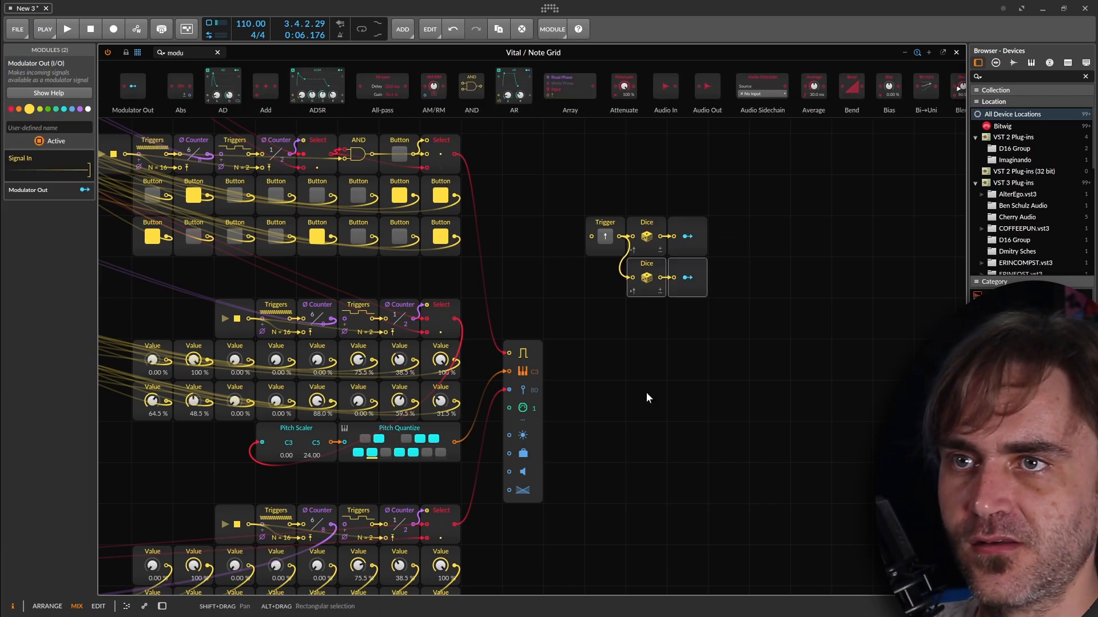
{"action": "key", "text": "ctrl+d"}
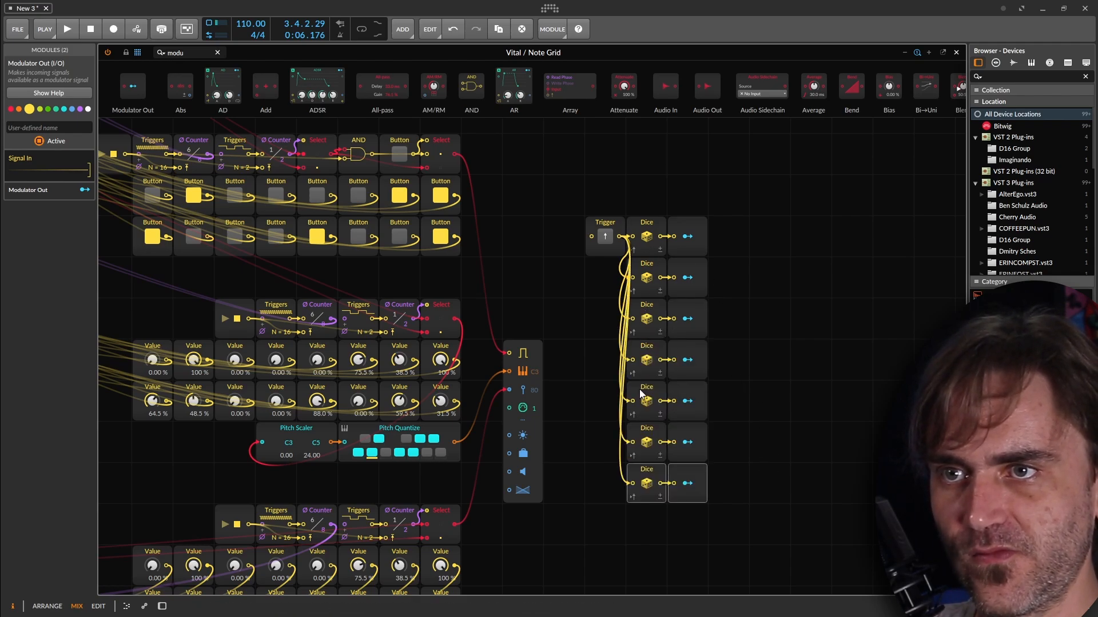
{"action": "key", "text": "ctrl+d"}
{"action": "left_click_drag", "start_coordinate": [786, 517], "coordinate": [777, 360]}
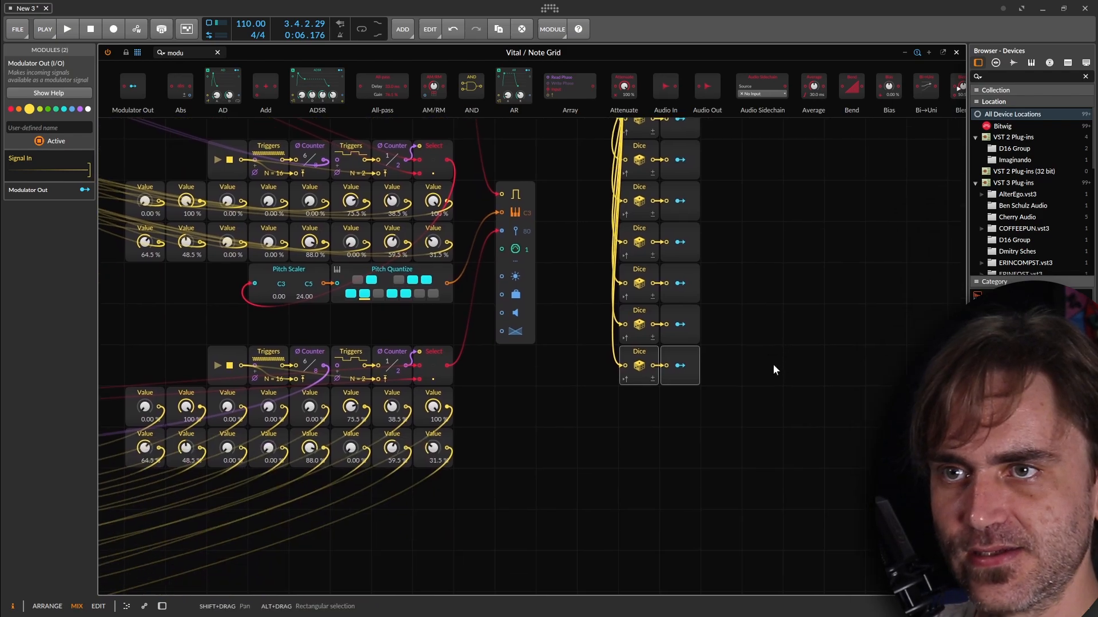
{"action": "key", "text": "ctrl+d"}
{"action": "key", "text": "ctrl+d"}
{"action": "scroll", "coordinate": [760, 446], "scroll_direction": "down", "scroll_amount": 1}
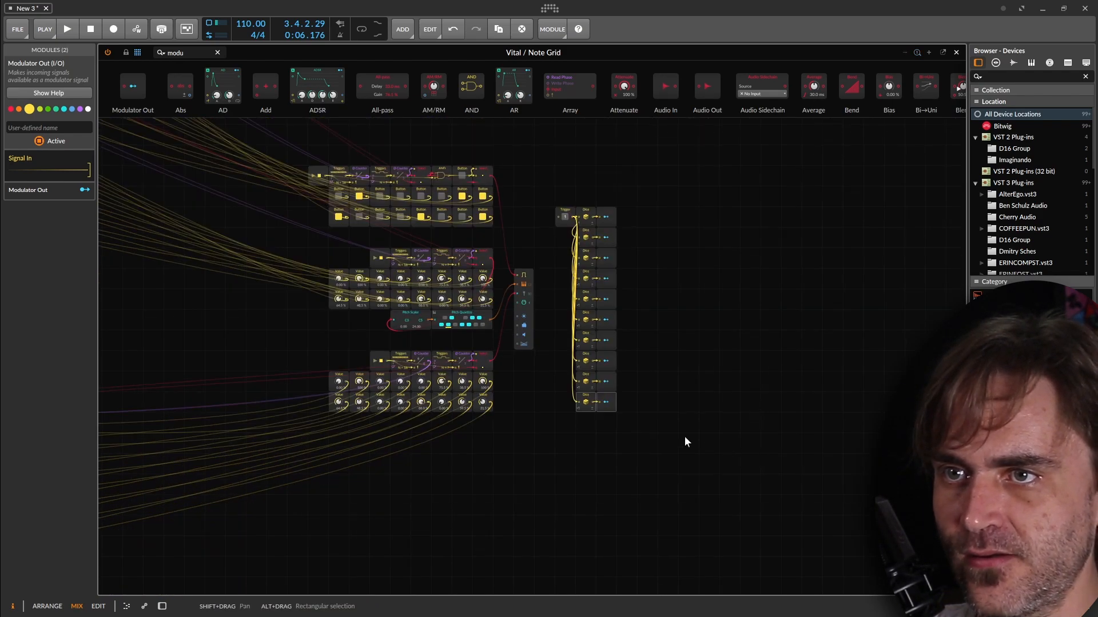
{"action": "scroll", "coordinate": [686, 442], "scroll_direction": "up", "scroll_amount": 1}
{"action": "key", "text": "ctrl+d"}
{"action": "key", "text": "ctrl+d"}
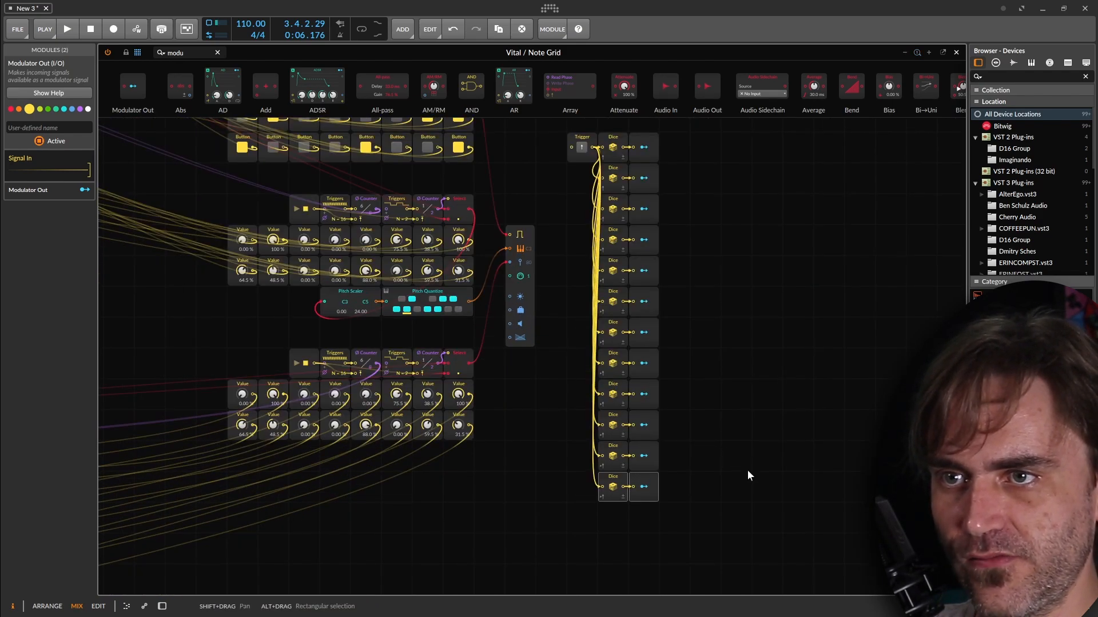
{"action": "key", "text": "ctrl+d"}
{"action": "key", "text": "ctrl+d"}
{"action": "key", "text": "ctrl+d"}
{"action": "key", "text": "ctrl+d"}
{"action": "left_click_drag", "start_coordinate": [763, 478], "coordinate": [694, 480]}
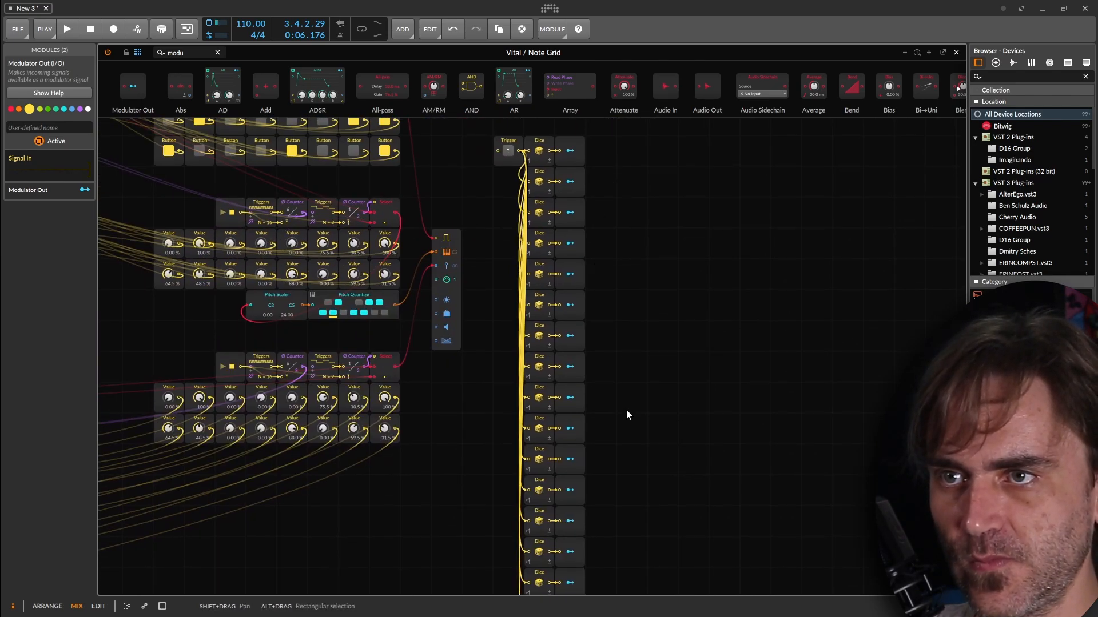
Move the lower eight Dice and Modulator Out pairs beside the upper eight, forming a second column
{"action": "left_click_drag", "start_coordinate": [626, 410], "coordinate": [513, 604]}
{"action": "left_click_drag", "start_coordinate": [582, 520], "coordinate": [590, 474]}
{"action": "left_click_drag", "start_coordinate": [657, 458], "coordinate": [649, 547]}
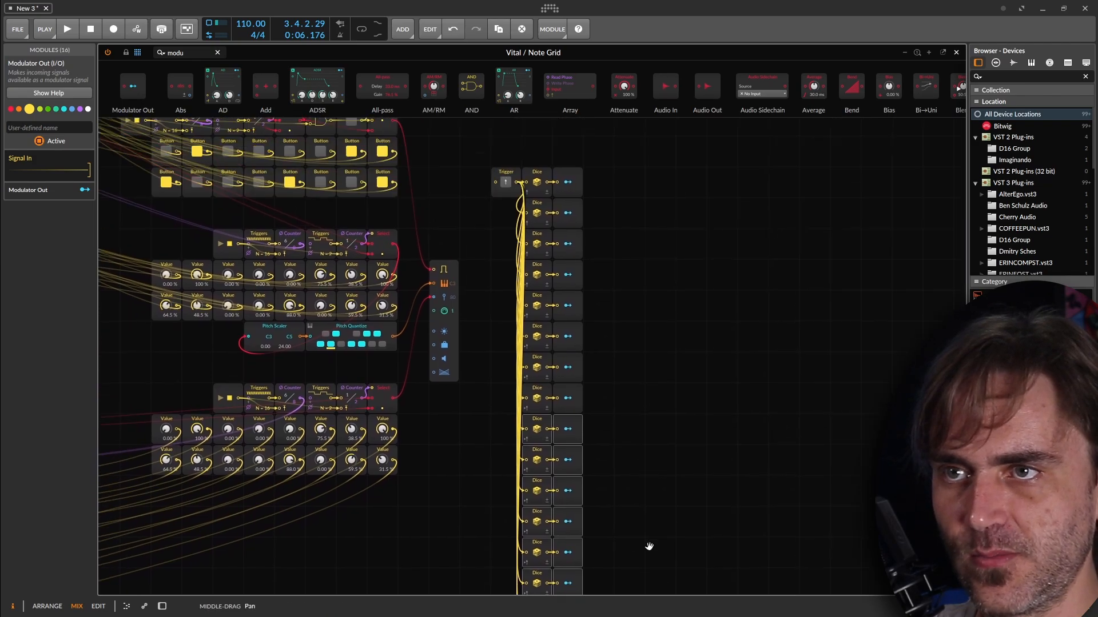
Copy the Trigger with its two columns of Dice and Modulator Out pairs and paste the block beside the original
{"action": "left_click_drag", "start_coordinate": [698, 196], "coordinate": [527, 474]}
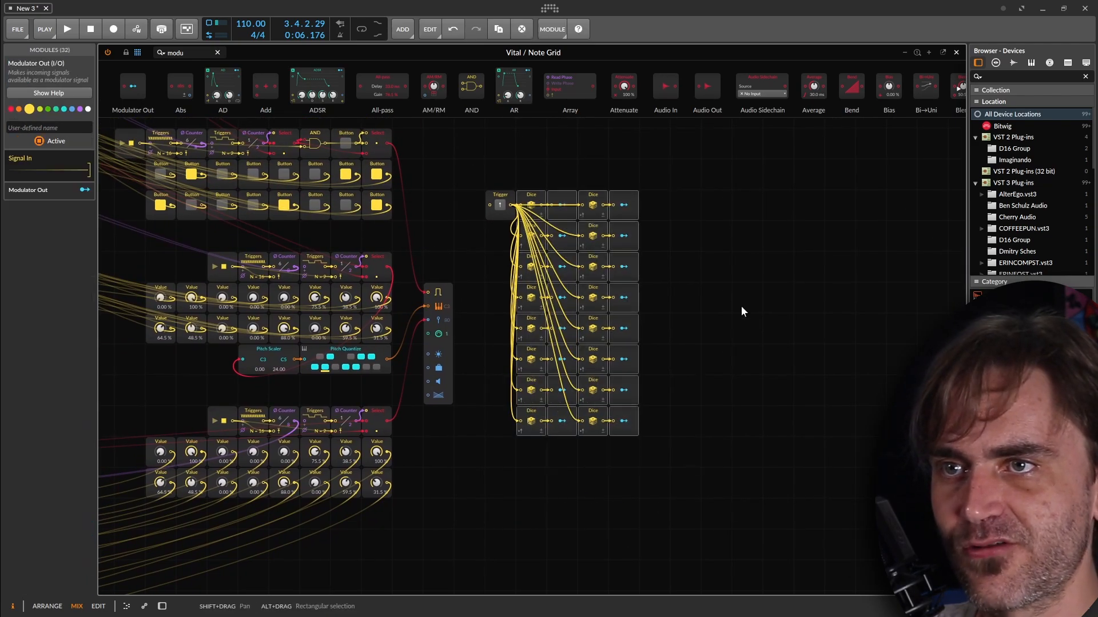
{"action": "mouse_move", "coordinate": [690, 341]}
{"action": "left_mouse_down"}
{"action": "mouse_move", "coordinate": [718, 387]}
{"action": "mouse_move", "coordinate": [657, 345]}
{"action": "mouse_move", "coordinate": [674, 341]}
{"action": "left_mouse_up"}
{"action": "left_click", "coordinate": [643, 224]}
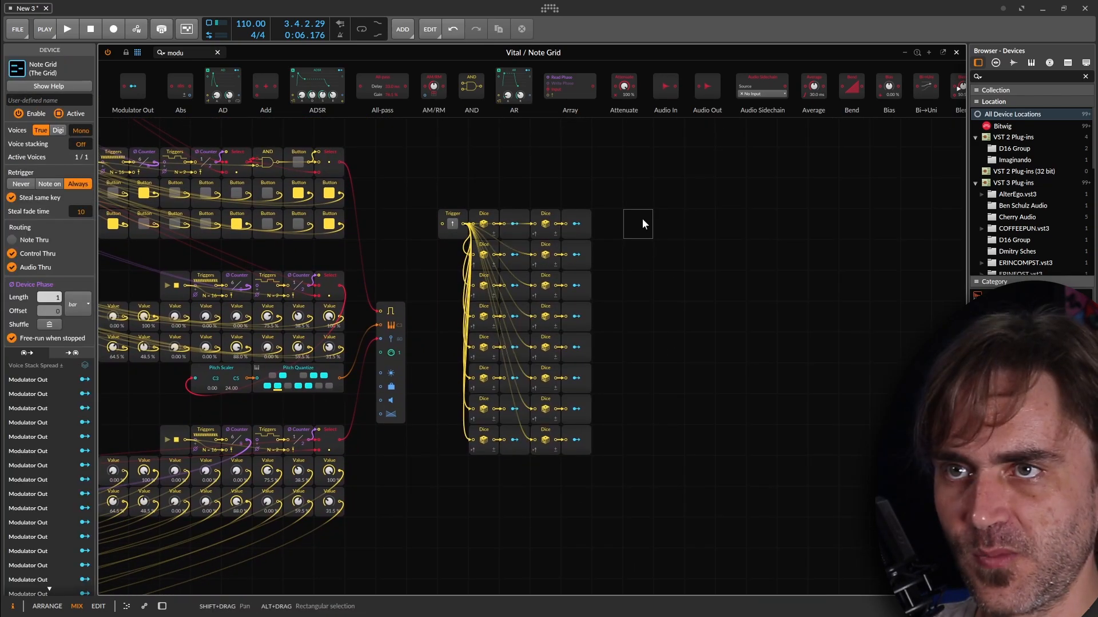
{"action": "key", "text": "ctrl+v"}
{"action": "left_click", "coordinate": [611, 186]}
{"action": "left_click_drag", "start_coordinate": [612, 186], "coordinate": [760, 180]}
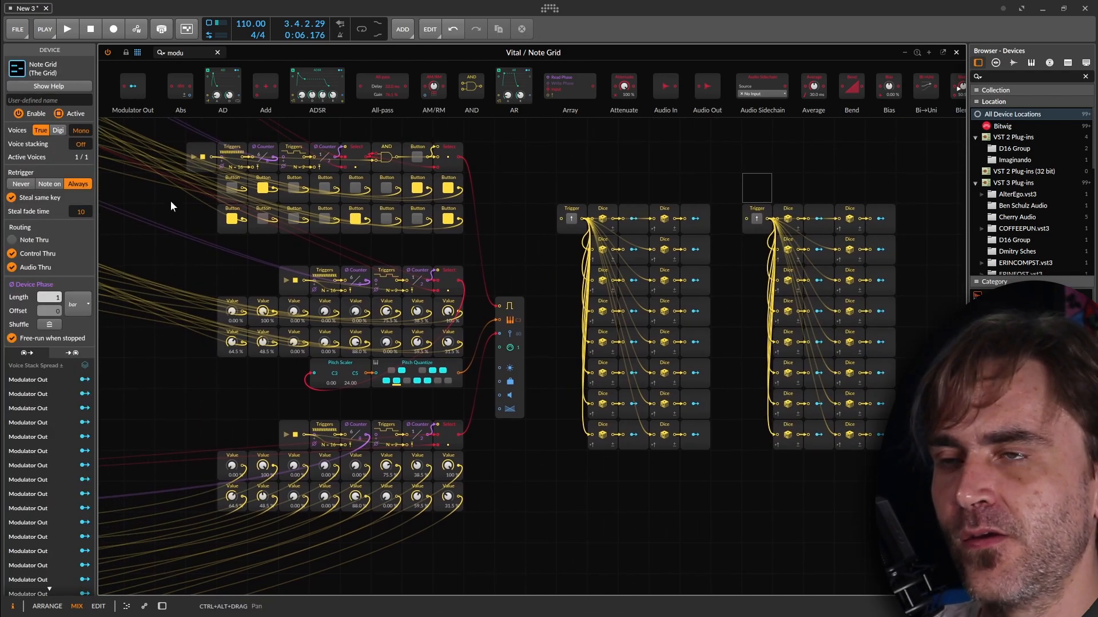
Switch off all active Buttons in both rows of the gate sequencer
{"action": "left_click", "coordinate": [263, 188]}
{"action": "left_click", "coordinate": [232, 220]}
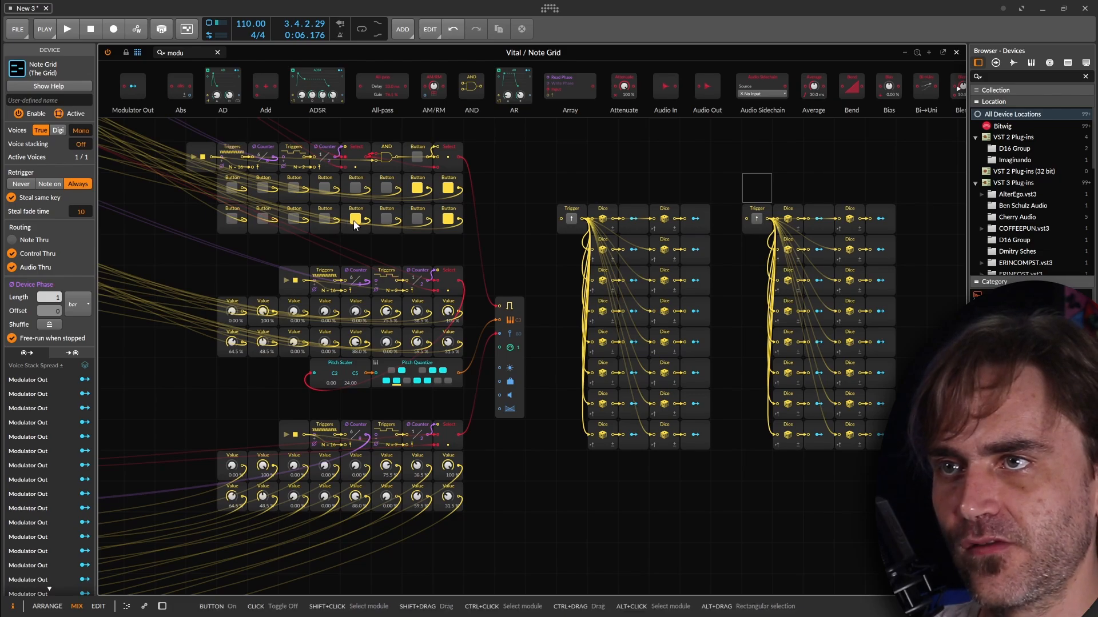
{"action": "left_click", "coordinate": [355, 220]}
{"action": "left_click", "coordinate": [417, 189]}
{"action": "left_click", "coordinate": [448, 188]}
{"action": "left_click", "coordinate": [447, 219]}
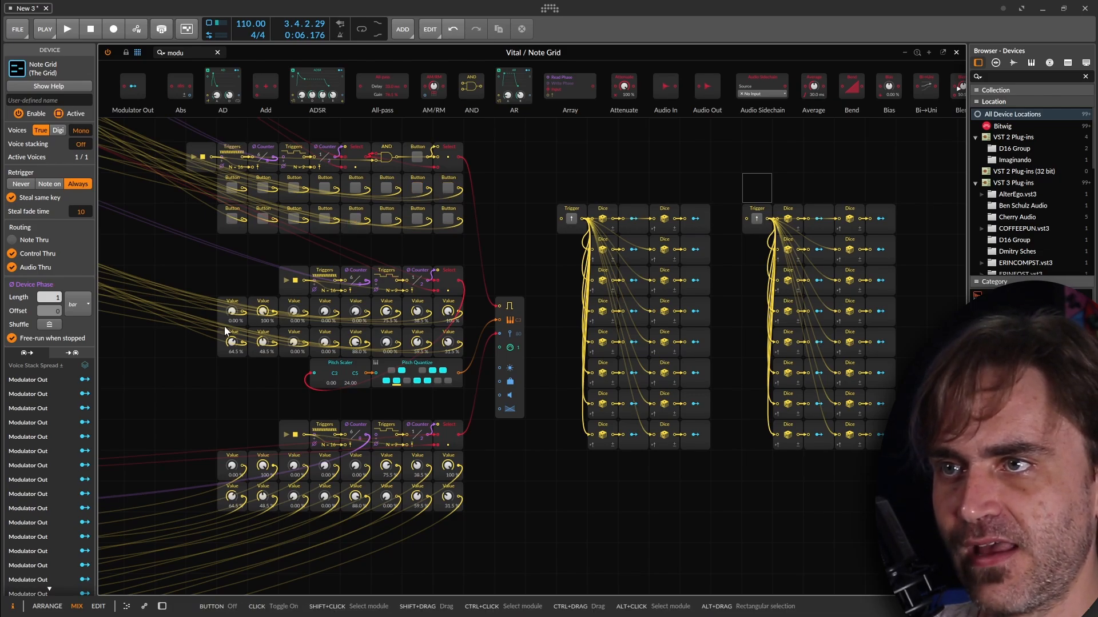
Set all Value modules in both rows of the pitch sequencer to 0.00 %
{"action": "double_click", "coordinate": [266, 323]}
{"action": "left_click_drag", "start_coordinate": [384, 316], "coordinate": [385, 406]}
{"action": "left_click_drag", "start_coordinate": [416, 317], "coordinate": [448, 432]}
{"action": "left_click_drag", "start_coordinate": [232, 346], "coordinate": [232, 360]}
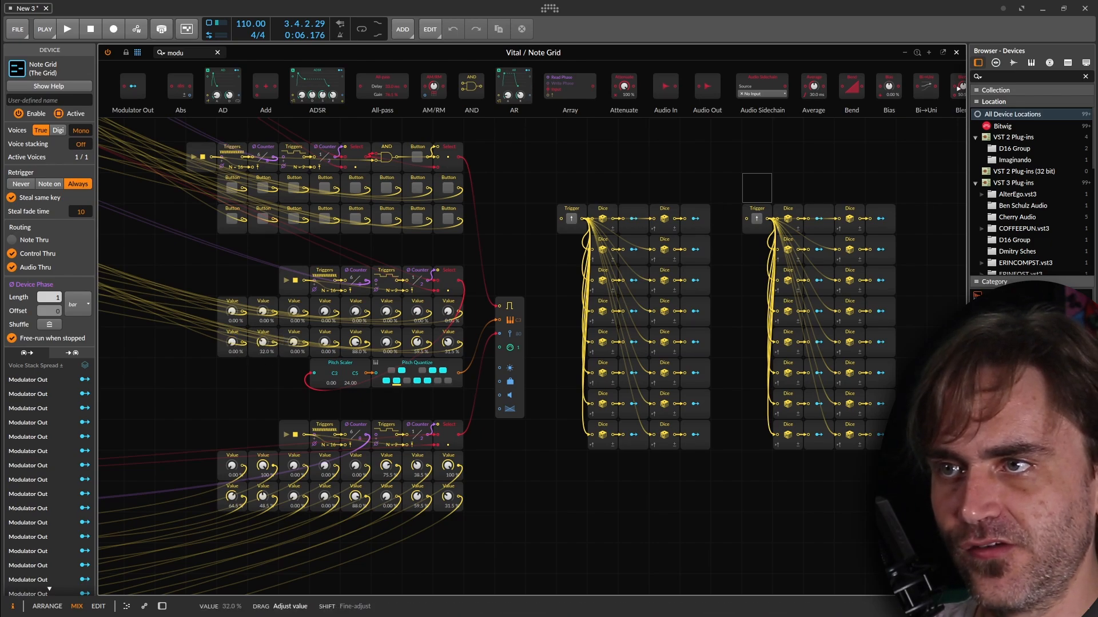
{"action": "left_click_drag", "start_coordinate": [355, 344], "coordinate": [355, 370]}
{"action": "double_click", "coordinate": [417, 343]}
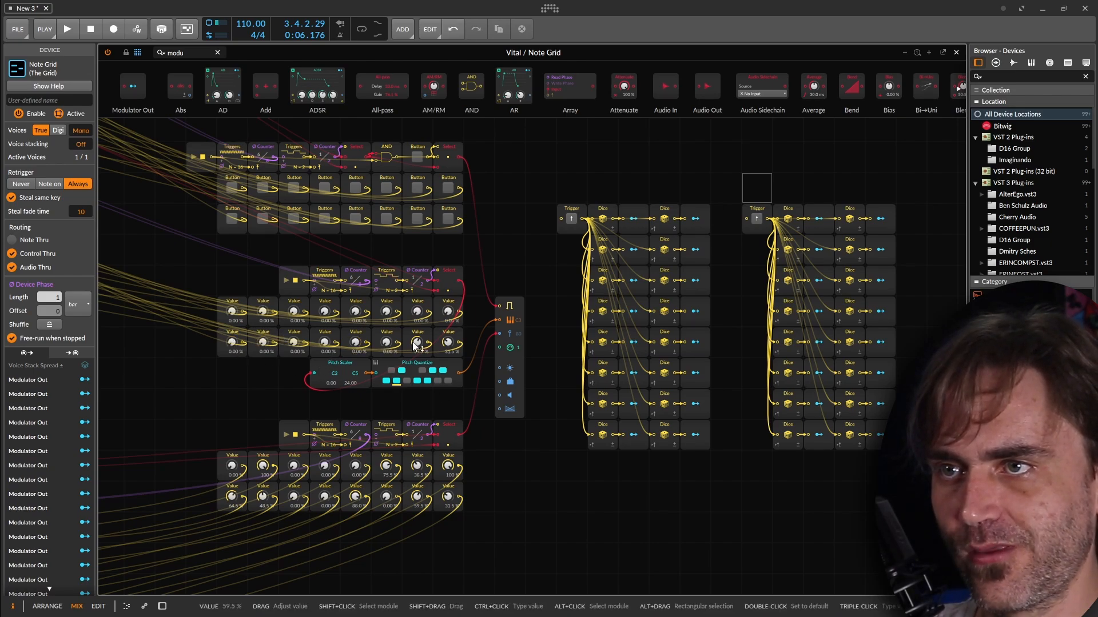
{"action": "left_click", "coordinate": [455, 346]}
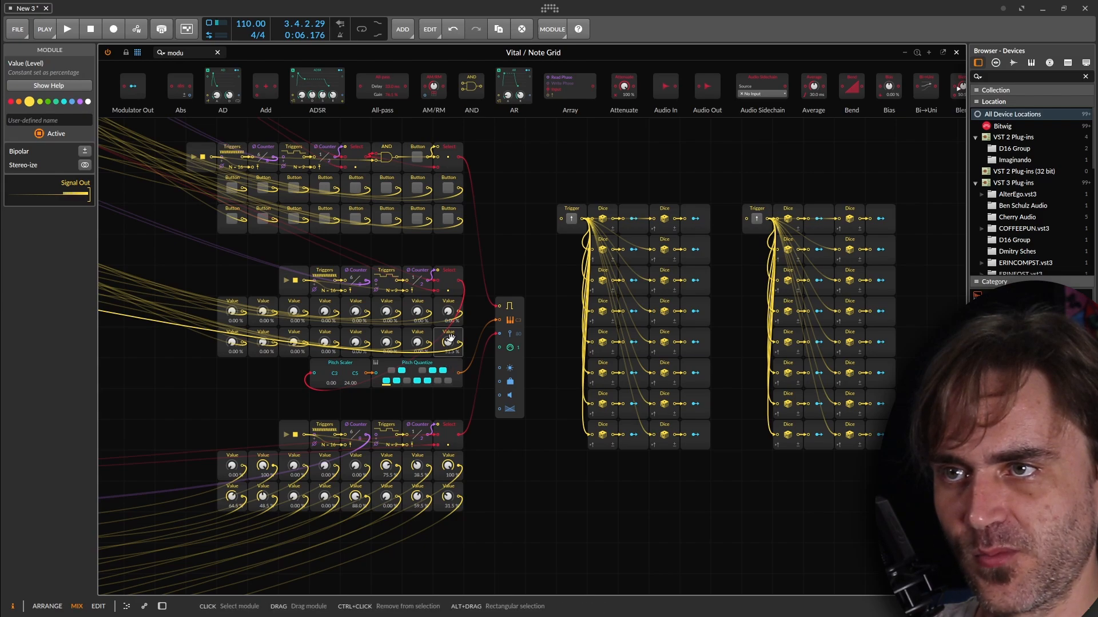
{"action": "left_click_drag", "start_coordinate": [449, 343], "coordinate": [446, 378]}
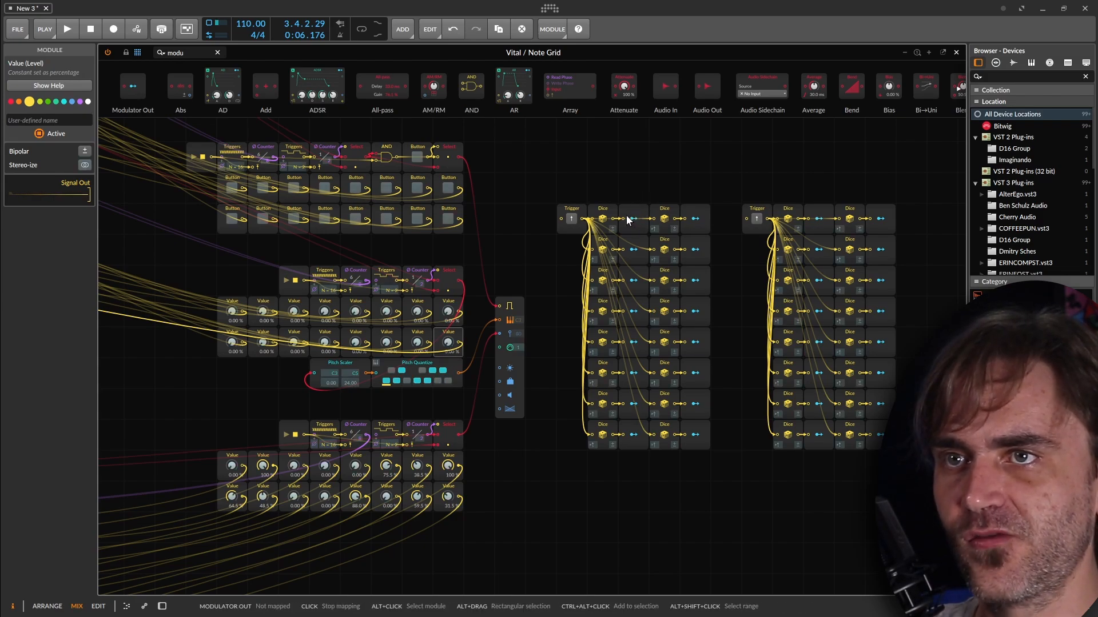
Map the first Dice block's Modulator Outs to the gate sequencer Buttons and test them by firing its Trigger and starting playback
{"action": "left_click", "coordinate": [231, 189]}
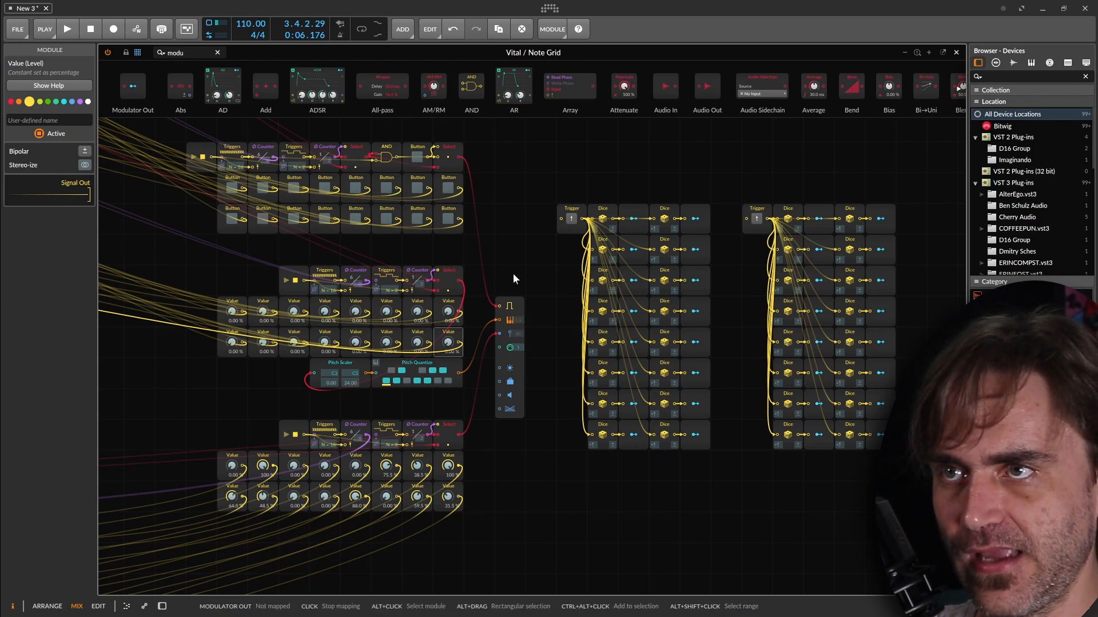
{"action": "left_click", "coordinate": [520, 188]}
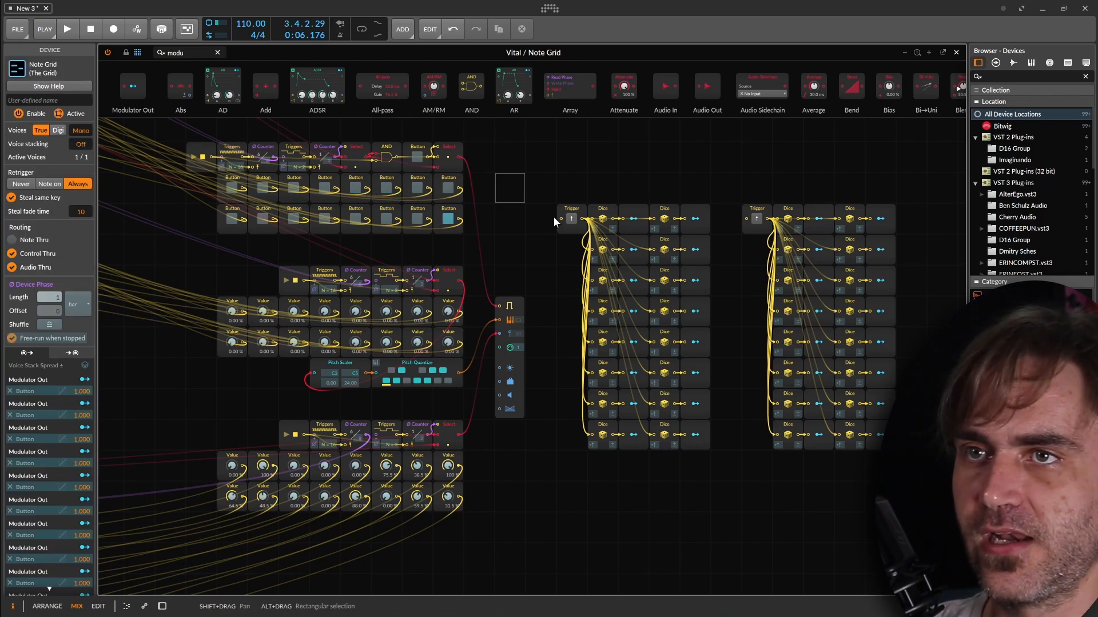
{"action": "left_click", "coordinate": [572, 219]}
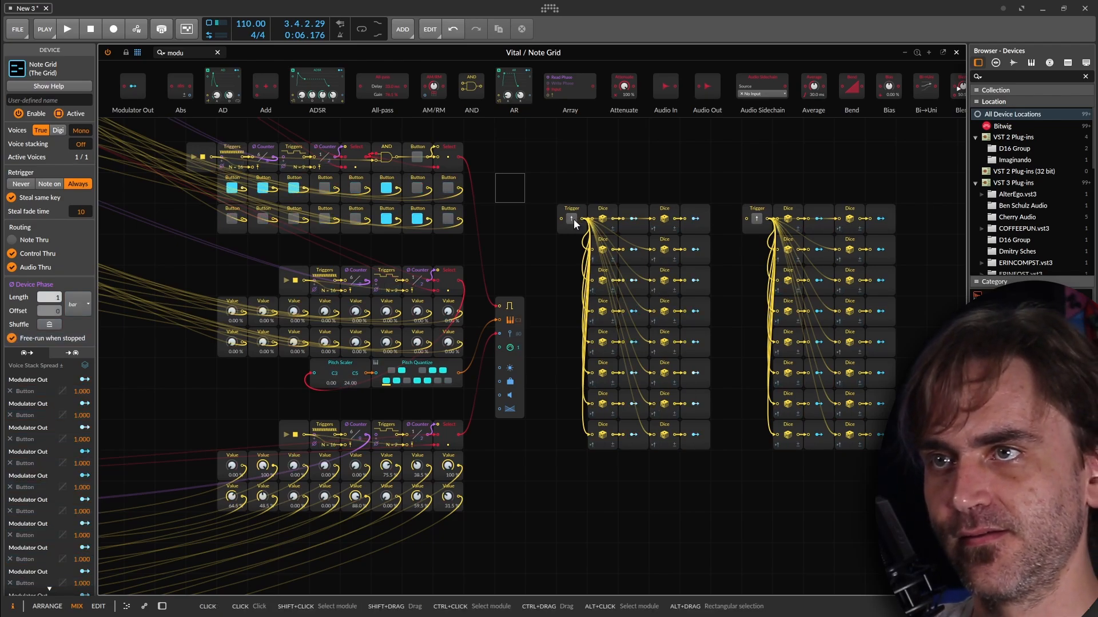
{"action": "key", "text": "space"}
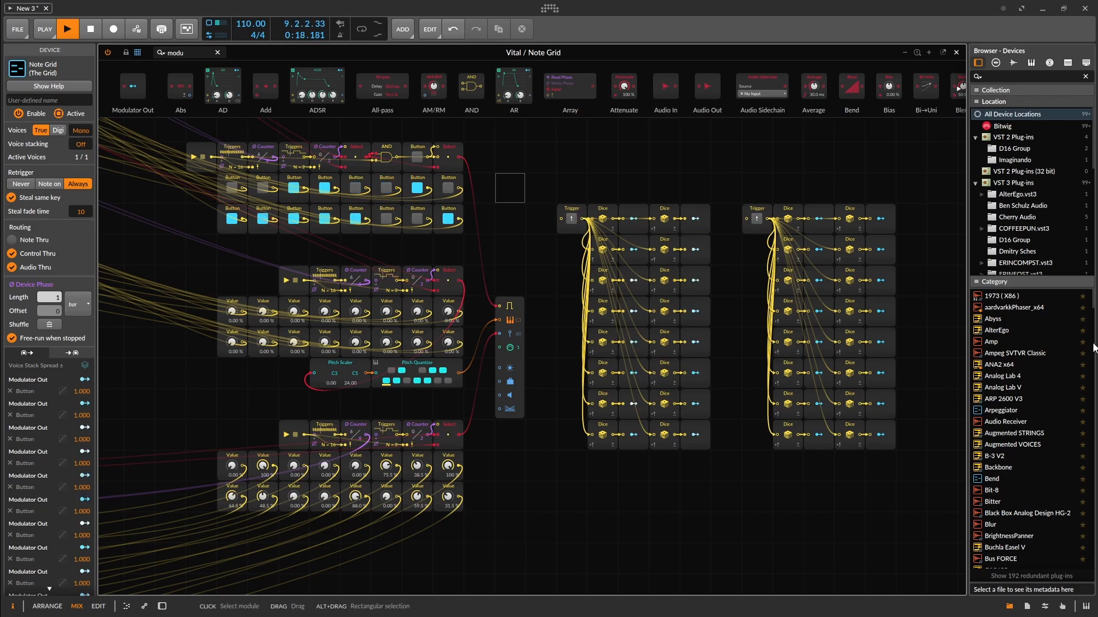
Map the first column of Modulator Outs in the second Dice block to the upper row of pitch Values
{"action": "left_click", "coordinate": [819, 219]}
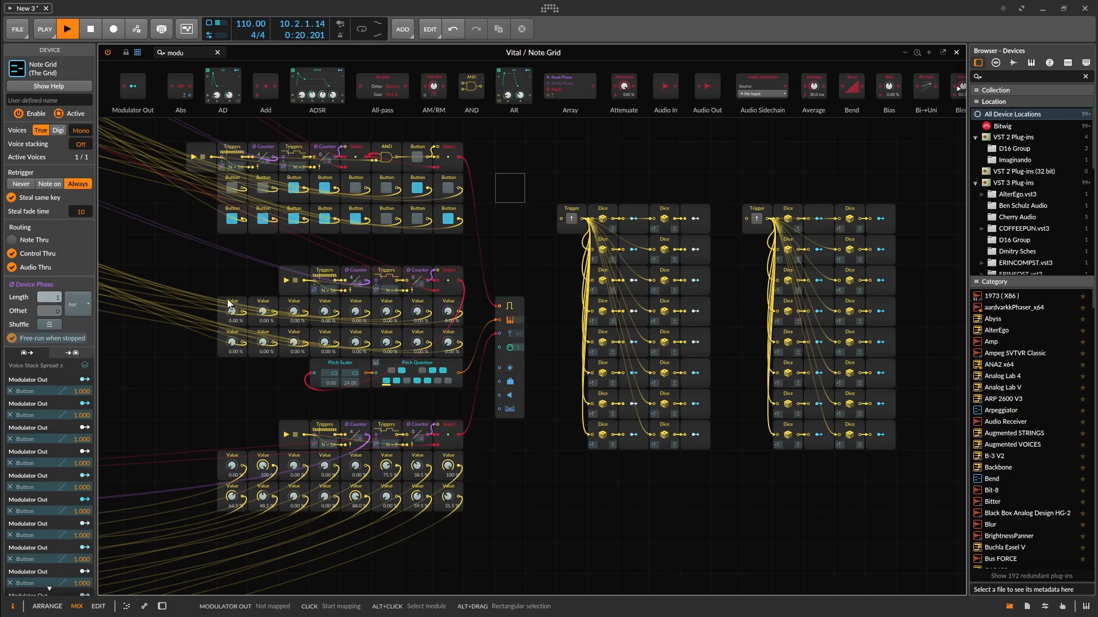
{"action": "left_click_drag", "start_coordinate": [234, 313], "coordinate": [233, 310]}
{"action": "left_click", "coordinate": [819, 342]}
{"action": "left_click_drag", "start_coordinate": [355, 312], "coordinate": [355, 241]}
{"action": "left_click", "coordinate": [819, 373]}
{"action": "left_click_drag", "start_coordinate": [386, 311], "coordinate": [417, 240]}
{"action": "left_click", "coordinate": [818, 404]}
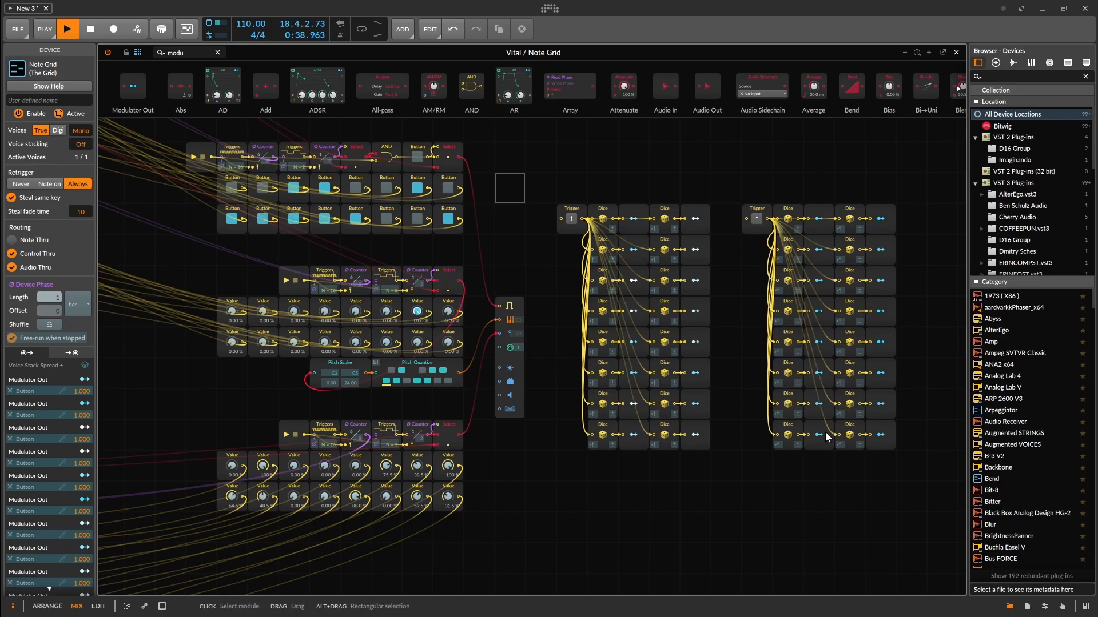
{"action": "left_click", "coordinate": [818, 435]}
{"action": "left_click_drag", "start_coordinate": [448, 311], "coordinate": [448, 240]}
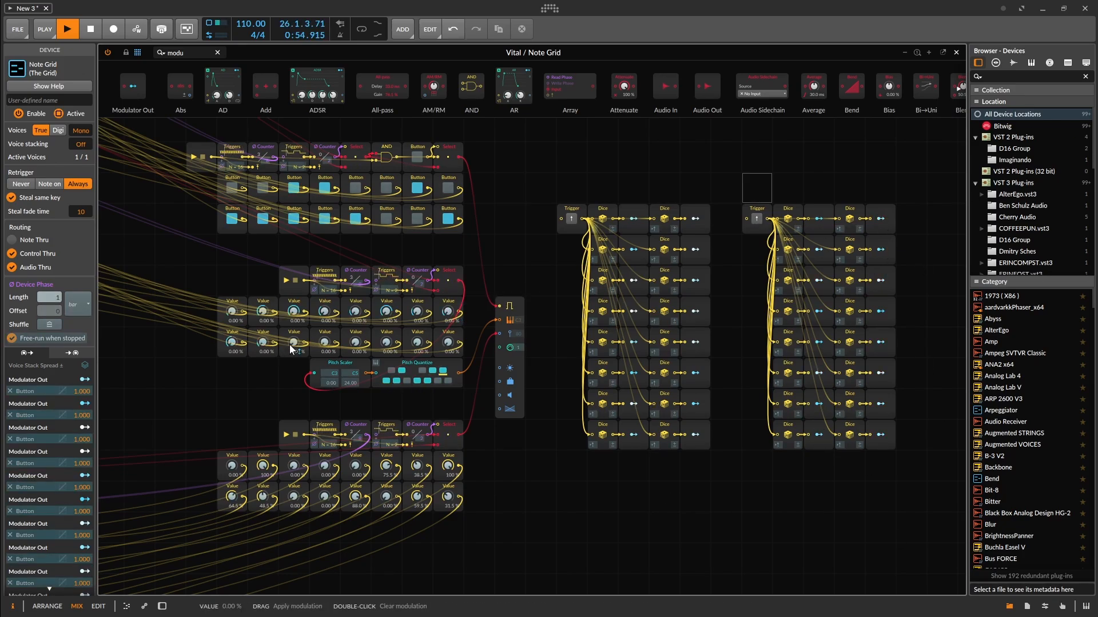
Map the second column of Modulator Outs in the second Dice block to the lower row of pitch Values
{"action": "left_click", "coordinate": [881, 342]}
{"action": "left_click", "coordinate": [881, 374]}
{"action": "left_click", "coordinate": [881, 404]}
{"action": "left_click_drag", "start_coordinate": [386, 343], "coordinate": [417, 271]}
{"action": "left_click", "coordinate": [880, 435]}
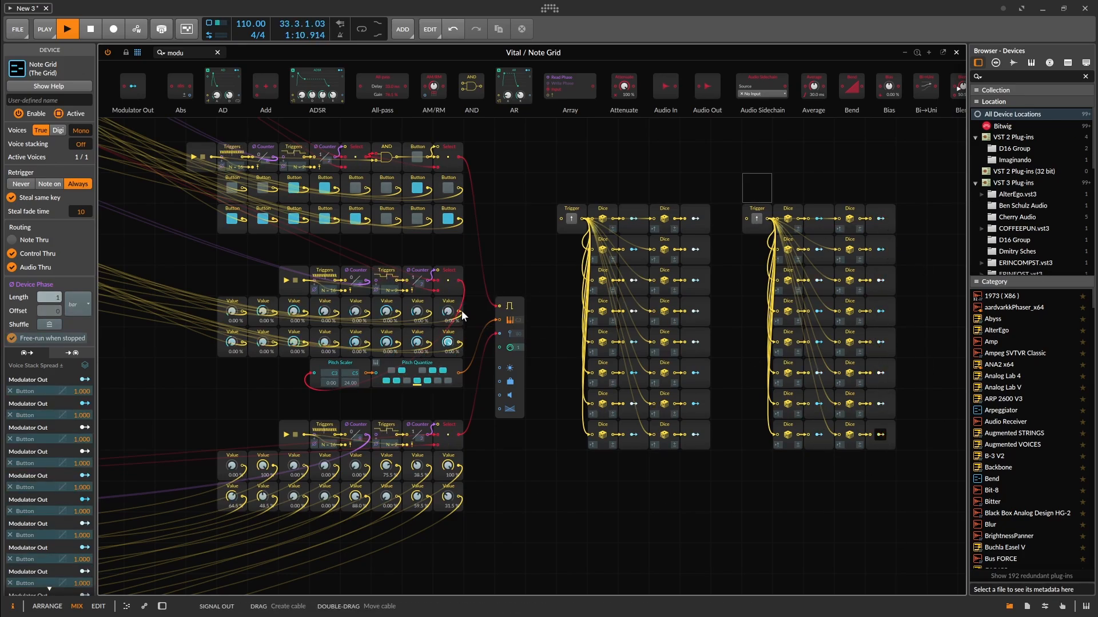
{"action": "left_click_drag", "start_coordinate": [447, 342], "coordinate": [448, 271]}
{"action": "left_click", "coordinate": [880, 435]}
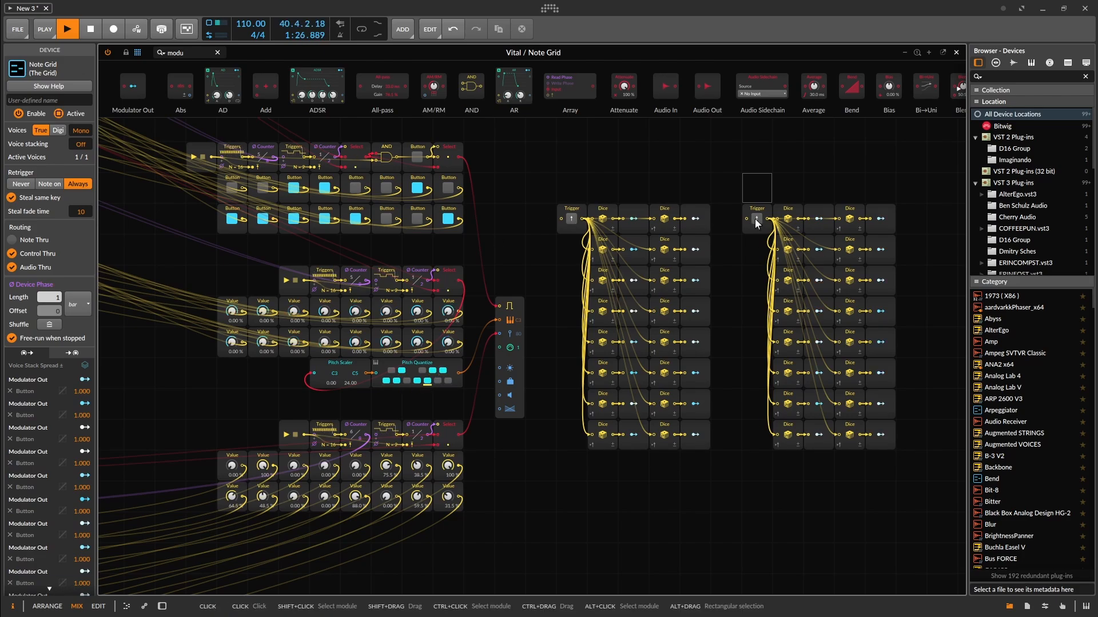
Fire the first Dice block's Trigger repeatedly to randomize the gate pattern during playback
{"action": "left_click", "coordinate": [570, 220]}
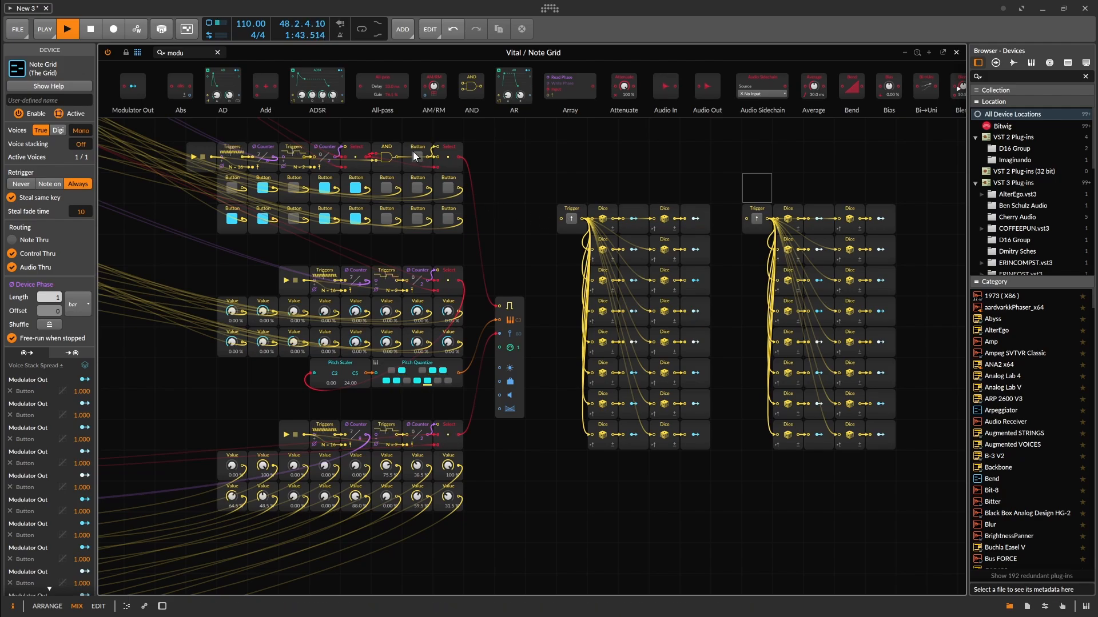
{"action": "left_click", "coordinate": [571, 220]}
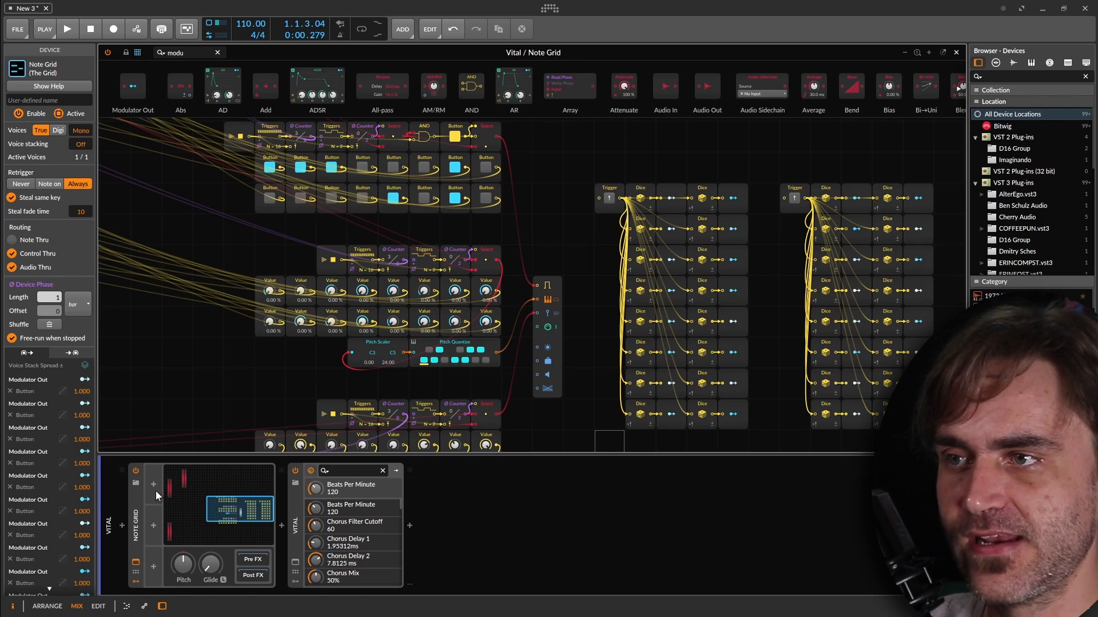
Search the modulators for "but" and add a Button modulator to the Note Grid device
{"action": "left_click", "coordinate": [156, 489]}
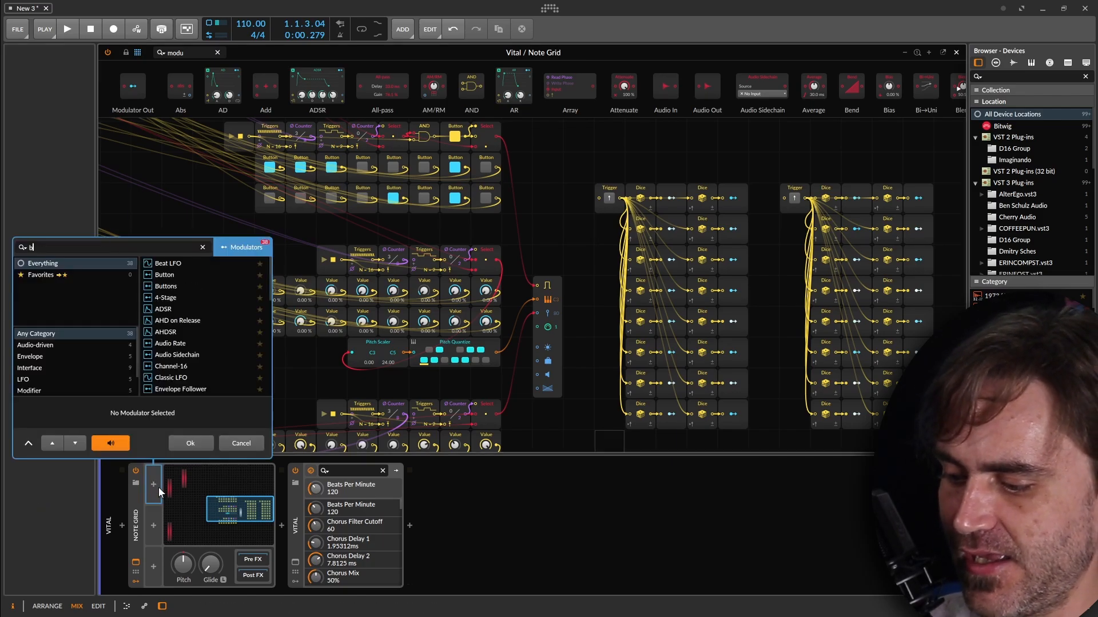
{"action": "type", "text": "but"}
{"action": "left_click", "coordinate": [165, 263]}
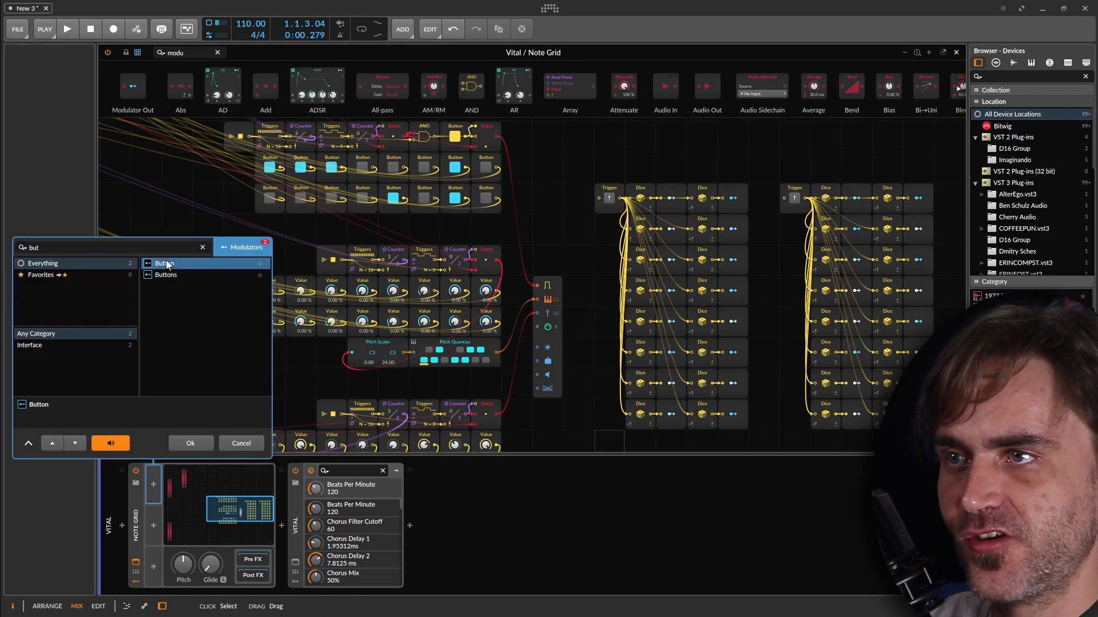
{"action": "left_click", "coordinate": [190, 444]}
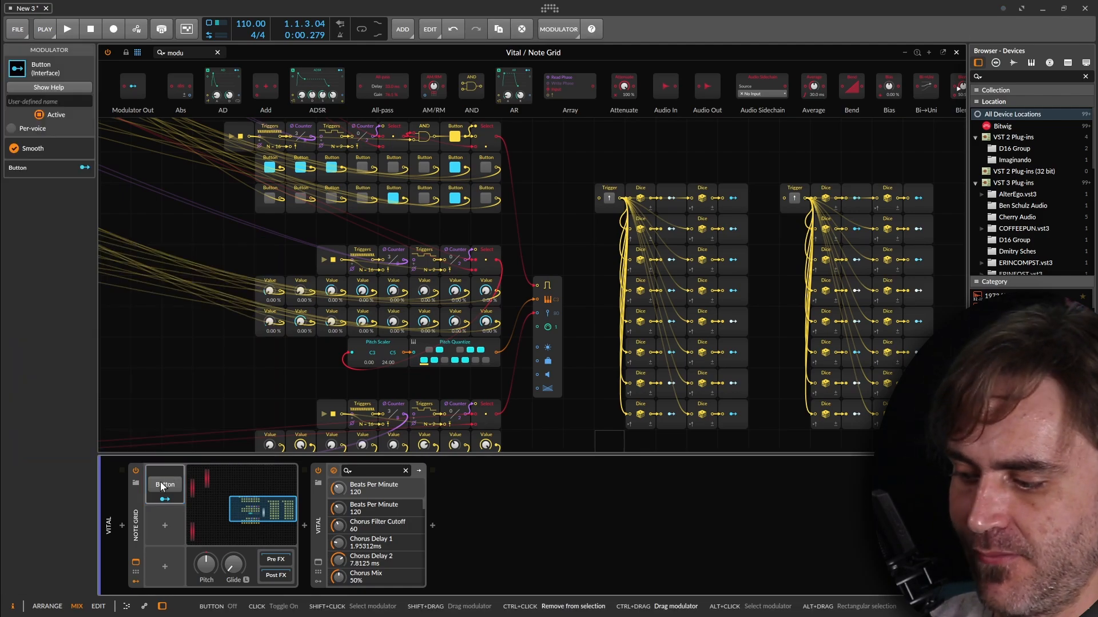
Duplicate the Button modulator until the Note Grid device has sixteen of them
{"action": "key", "text": "ctrl+d"}
{"action": "key", "text": "ctrl+d"}
{"action": "key", "text": "ctrl+d"}
{"action": "key", "text": "ctrl+d"}
{"action": "key", "text": "ctrl+d"}
{"action": "key", "text": "ctrl+d"}
{"action": "key", "text": "ctrl+d"}
{"action": "key", "text": "ctrl+d"}
{"action": "key", "text": "ctrl+d"}
{"action": "key", "text": "ctrl+d"}
{"action": "key", "text": "ctrl+d"}
{"action": "key", "text": "ctrl+d"}
{"action": "key", "text": "ctrl+d"}
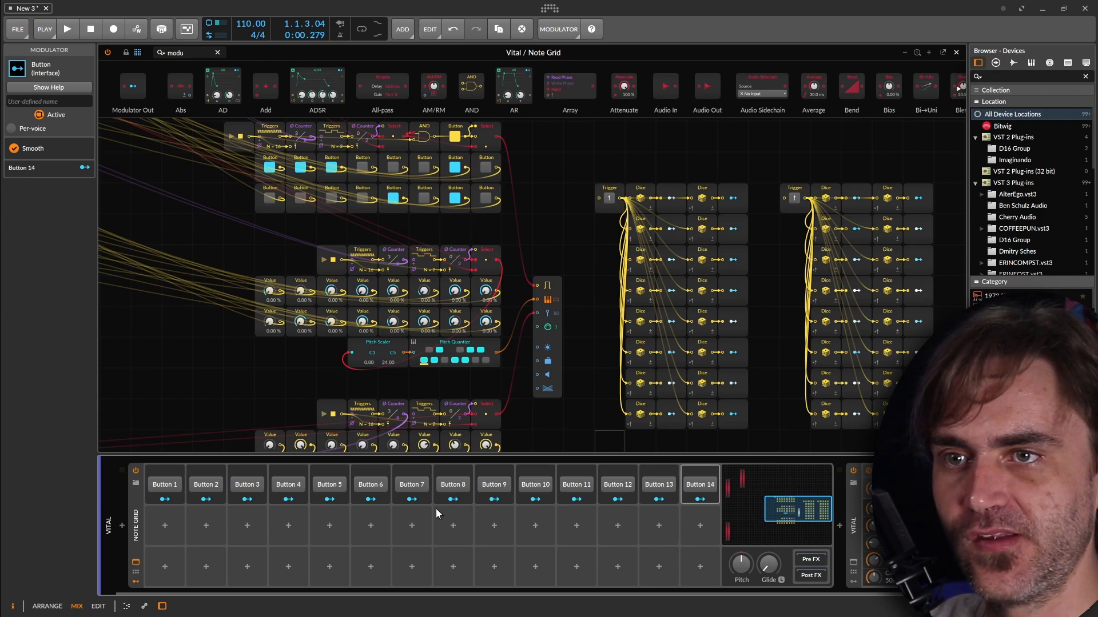
{"action": "key", "text": "ctrl+d"}
{"action": "key", "text": "ctrl+d"}
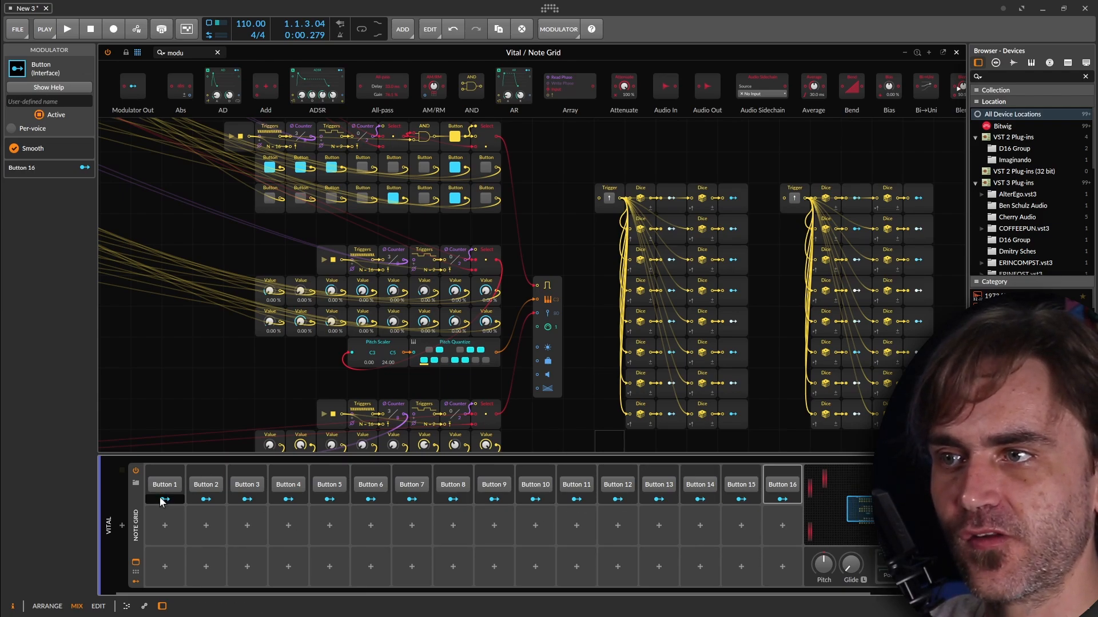
Map Button modulators 1 to 16 to the matching gate-step Buttons in the top sequencer
{"action": "left_click", "coordinate": [163, 499]}
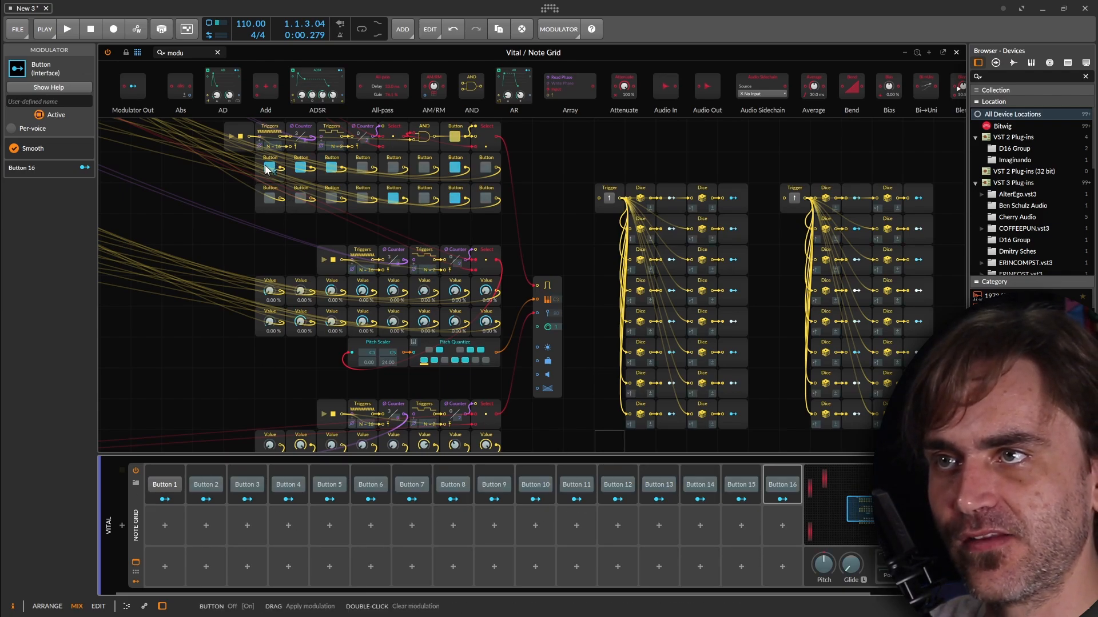
{"action": "left_click", "coordinate": [289, 501]}
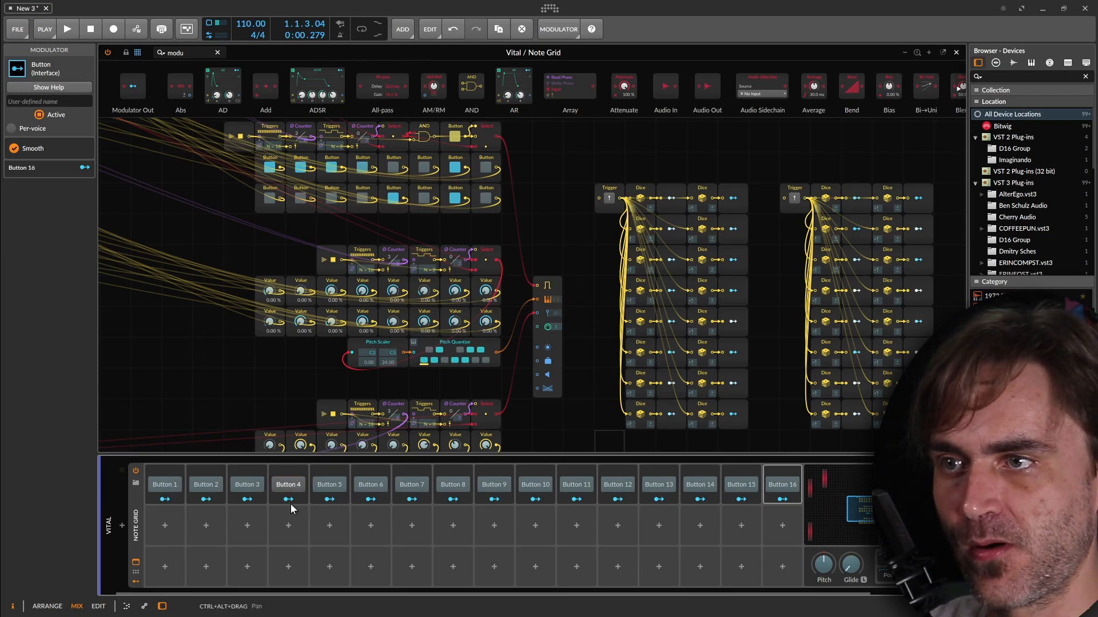
{"action": "left_click", "coordinate": [282, 376]}
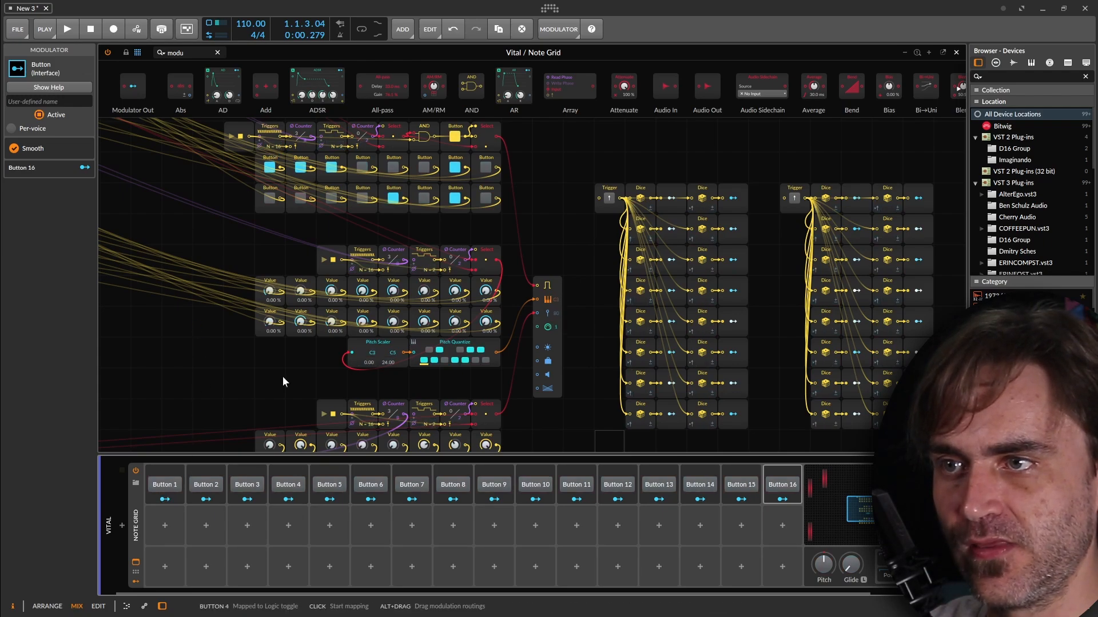
{"action": "right_click", "coordinate": [269, 171]}
{"action": "double_click", "coordinate": [269, 171]}
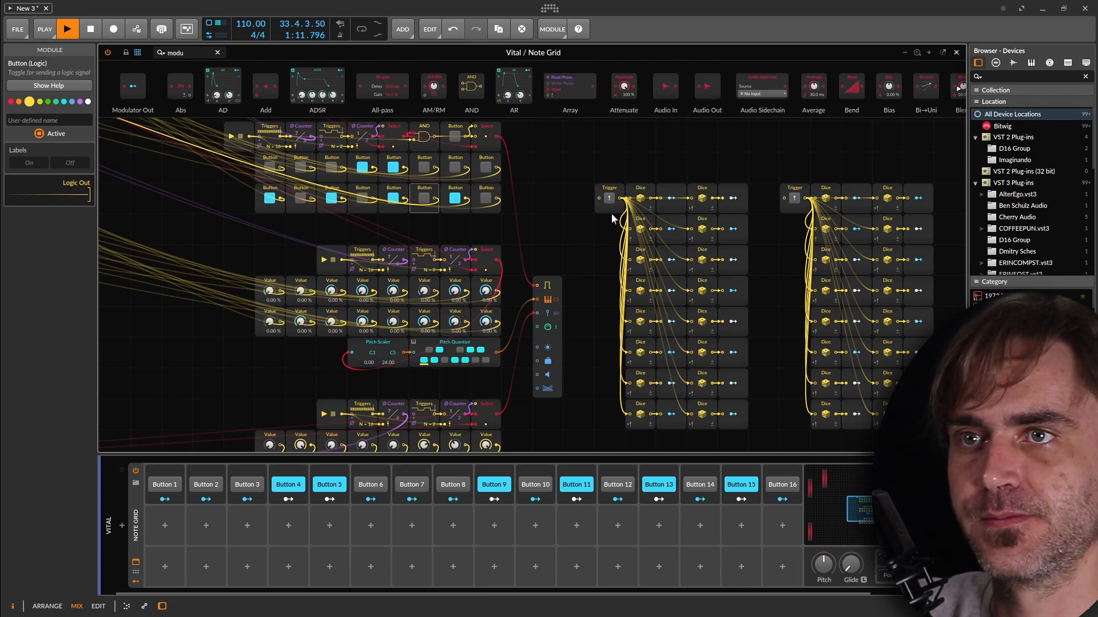
Remove the Value modulation routings from the Modulator Outs in the second Dice block
{"action": "right_click", "coordinate": [858, 198]}
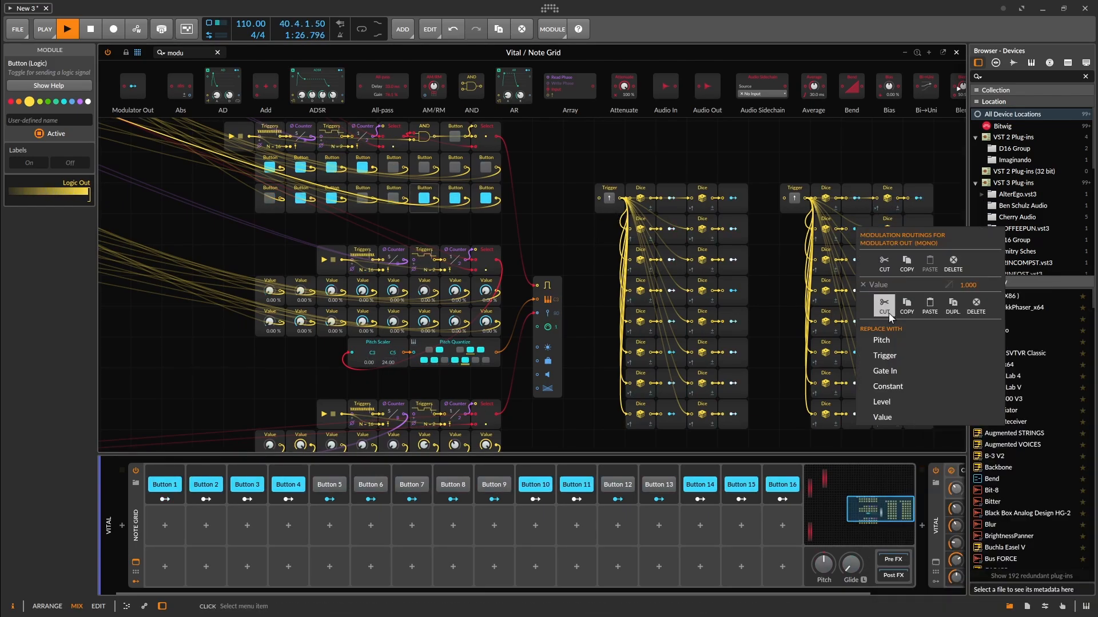
{"action": "left_click", "coordinate": [856, 321]}
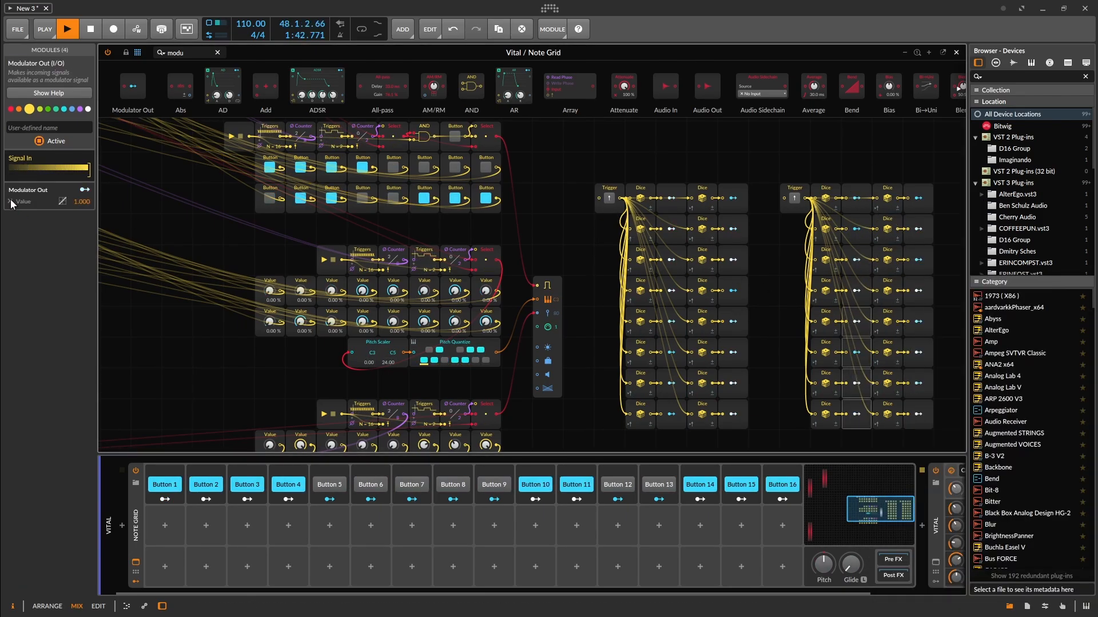
{"action": "left_click", "coordinate": [11, 202]}
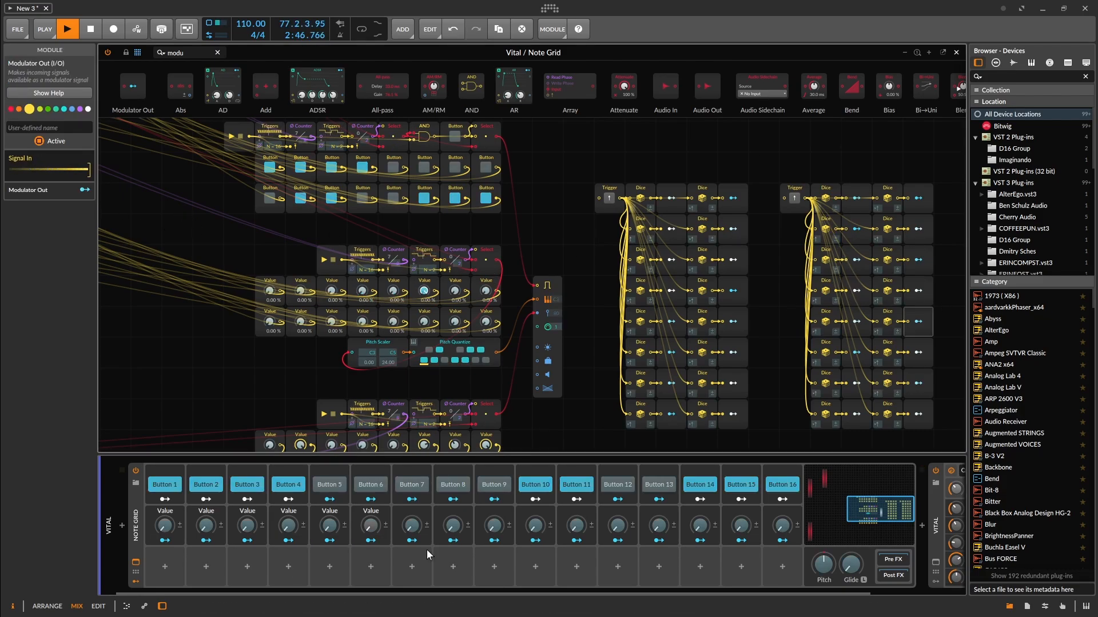
Map the second-row Macro modulators, from the seventh one onward, to the matching pitch Value knobs in the middle sequencer
{"action": "left_click", "coordinate": [411, 540]}
{"action": "left_click_drag", "start_coordinate": [454, 291], "coordinate": [455, 229]}
{"action": "left_click", "coordinate": [453, 540]}
{"action": "left_click", "coordinate": [494, 541]}
{"action": "left_click", "coordinate": [535, 540]}
{"action": "left_click_drag", "start_coordinate": [300, 322], "coordinate": [300, 257]}
{"action": "left_click", "coordinate": [576, 540]}
{"action": "left_click_drag", "start_coordinate": [331, 322], "coordinate": [362, 257]}
{"action": "left_click", "coordinate": [617, 540]}
{"action": "left_click", "coordinate": [658, 540]}
{"action": "left_click_drag", "start_coordinate": [393, 322], "coordinate": [424, 257]}
{"action": "left_click", "coordinate": [699, 540]}
{"action": "left_click", "coordinate": [741, 541]}
{"action": "left_click_drag", "start_coordinate": [454, 322], "coordinate": [455, 258]}
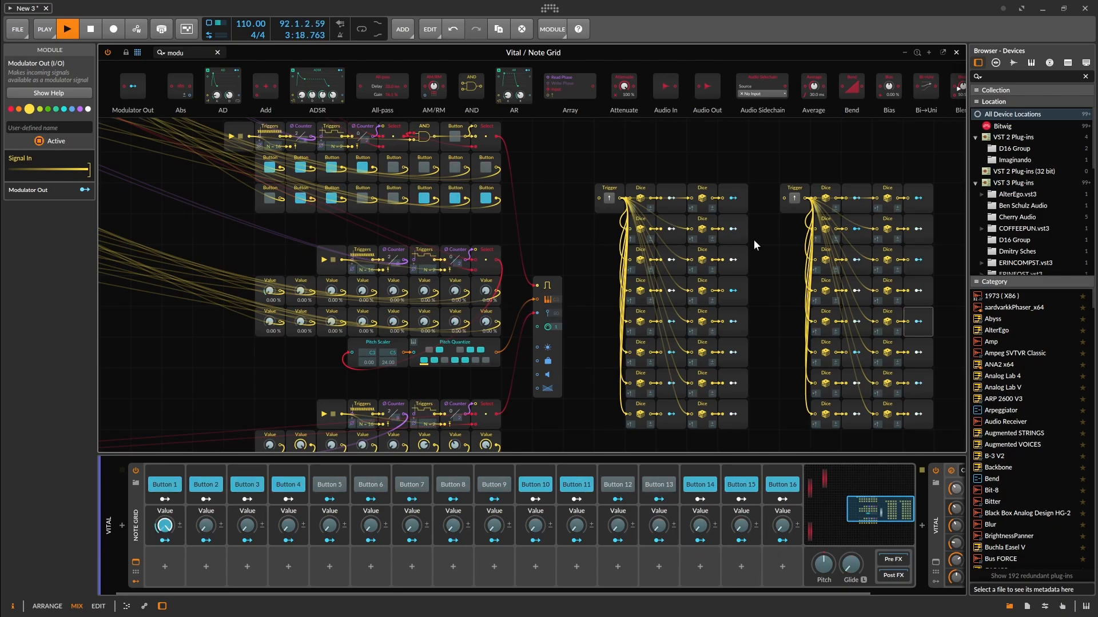
Map the first column of Modulator Outs in the second Dice block to the first eight Macro knobs of the modulators' second row
{"action": "scroll", "coordinate": [755, 246], "scroll_direction": "up", "scroll_amount": 3}
{"action": "left_click", "coordinate": [717, 257]}
{"action": "left_click_drag", "start_coordinate": [205, 525], "coordinate": [206, 469]}
{"action": "left_click", "coordinate": [718, 308]}
{"action": "left_click_drag", "start_coordinate": [247, 526], "coordinate": [247, 469]}
{"action": "left_click", "coordinate": [717, 360]}
{"action": "left_click_drag", "start_coordinate": [288, 526], "coordinate": [288, 469]}
{"action": "left_click", "coordinate": [718, 412]}
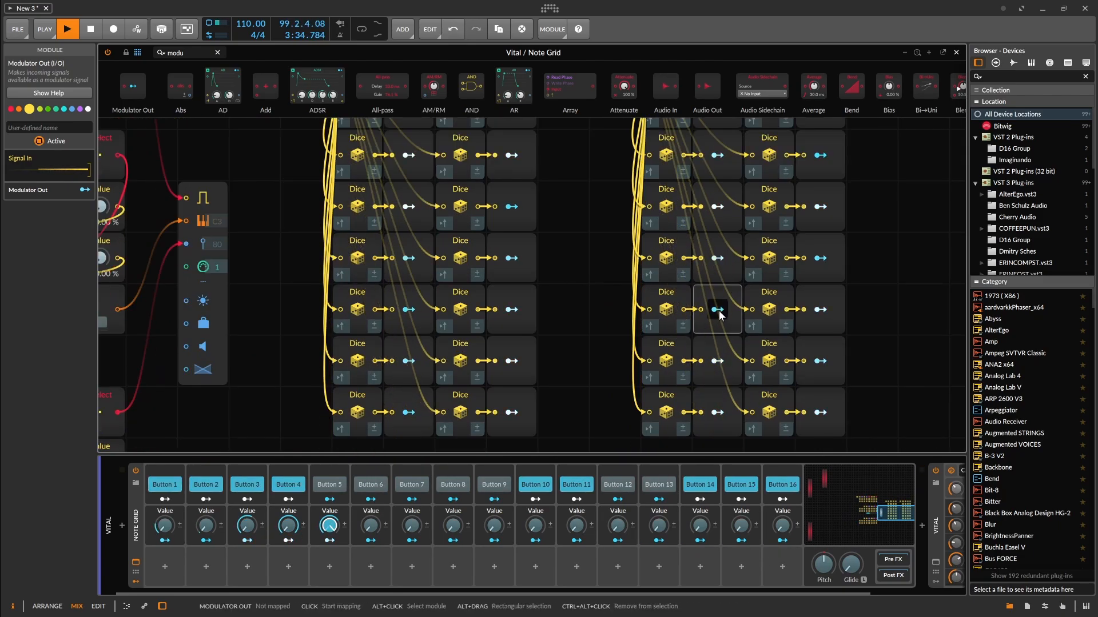
{"action": "left_click_drag", "start_coordinate": [370, 525], "coordinate": [371, 469]}
{"action": "left_click", "coordinate": [717, 361]}
{"action": "left_click_drag", "start_coordinate": [412, 526], "coordinate": [411, 469]}
{"action": "left_click", "coordinate": [717, 412]}
{"action": "left_click_drag", "start_coordinate": [453, 526], "coordinate": [453, 469]}
Map the second column of Modulator Outs in the second Dice block to the last eight second-row Macros, and fire both Triggers
{"action": "left_click_drag", "start_coordinate": [897, 188], "coordinate": [784, 398]}
{"action": "left_click", "coordinate": [707, 261]}
{"action": "left_click_drag", "start_coordinate": [494, 526], "coordinate": [493, 469]}
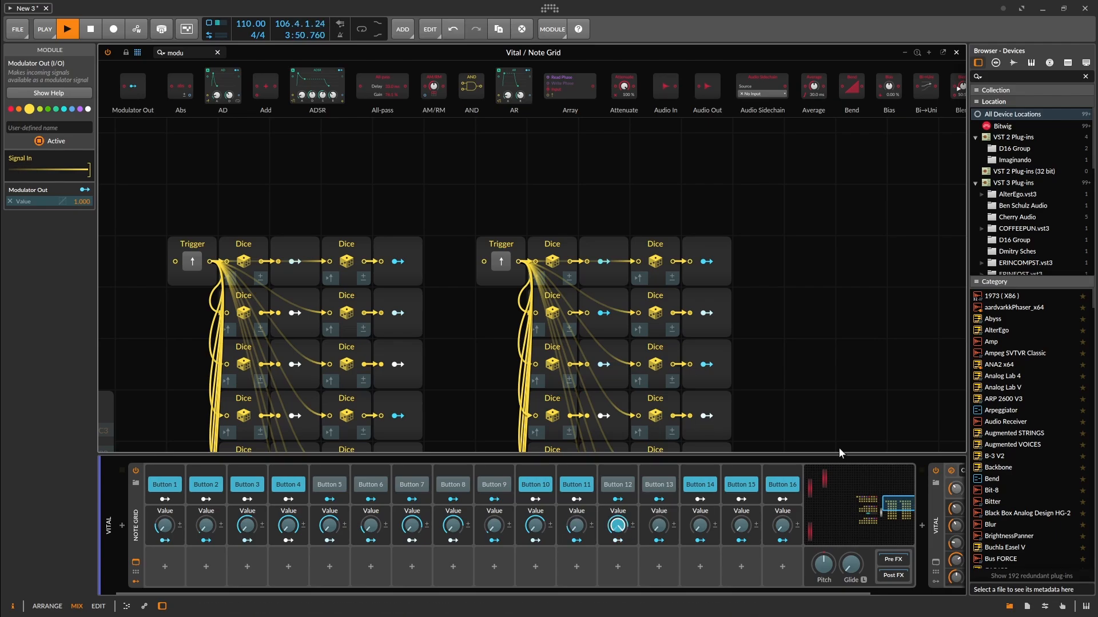
{"action": "left_click", "coordinate": [706, 338]}
{"action": "left_click_drag", "start_coordinate": [659, 525], "coordinate": [658, 468]}
{"action": "left_click", "coordinate": [706, 390]}
{"action": "left_click", "coordinate": [716, 279]}
{"action": "left_click", "coordinate": [716, 331]}
{"action": "left_click_drag", "start_coordinate": [783, 525], "coordinate": [782, 469]}
{"action": "left_click", "coordinate": [818, 331]}
{"action": "left_click", "coordinate": [411, 233]}
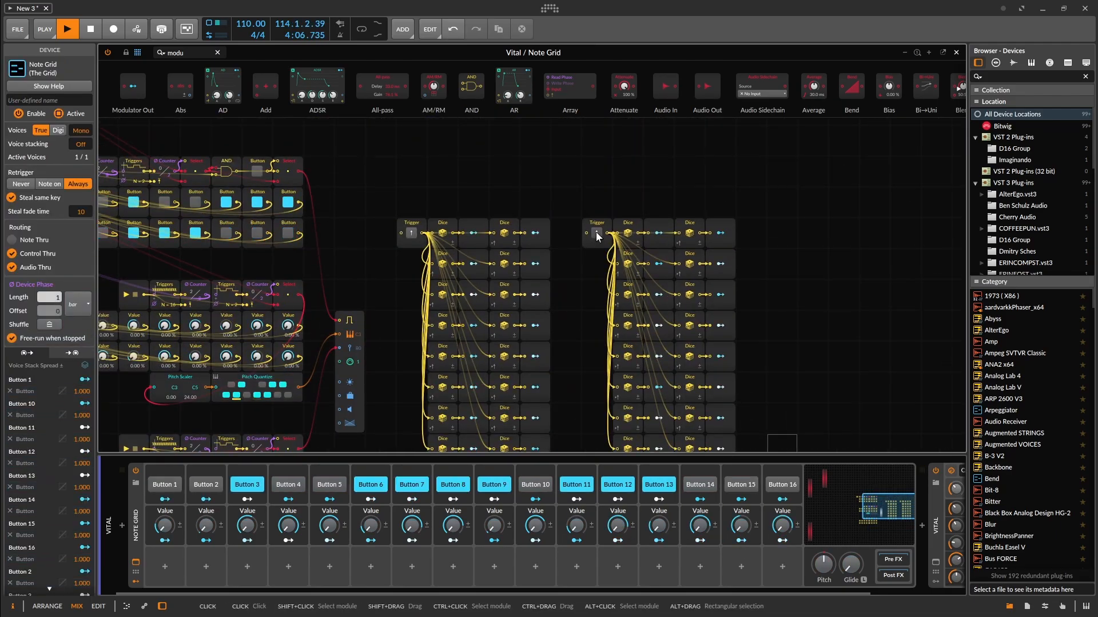
{"action": "left_click", "coordinate": [596, 234]}
Reset the Value knobs in the bottom sequencer to 0.00 %
{"action": "left_click_drag", "start_coordinate": [360, 447], "coordinate": [606, 322]}
{"action": "double_click", "coordinate": [348, 385]}
{"action": "double_click", "coordinate": [440, 385]}
{"action": "double_click", "coordinate": [502, 385]}
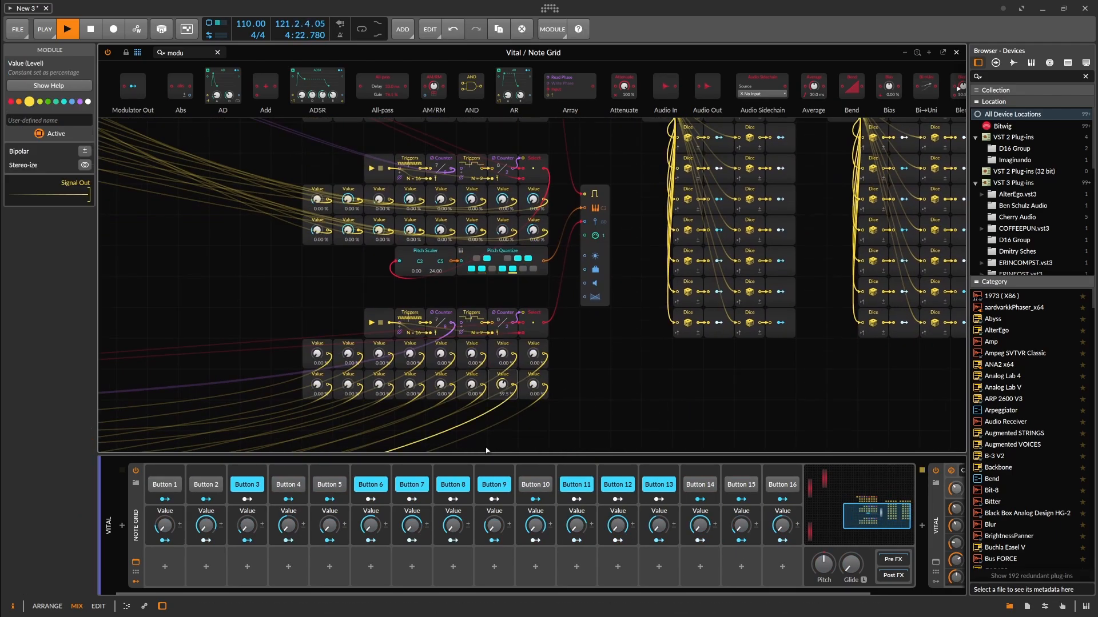
Search the modulators for "macr" and add a Macro to the third modulator row of the Note Grid
{"action": "left_click", "coordinate": [165, 566]}
{"action": "type", "text": "macr"}
{"action": "left_click", "coordinate": [172, 357]}
{"action": "key", "text": "Return"}
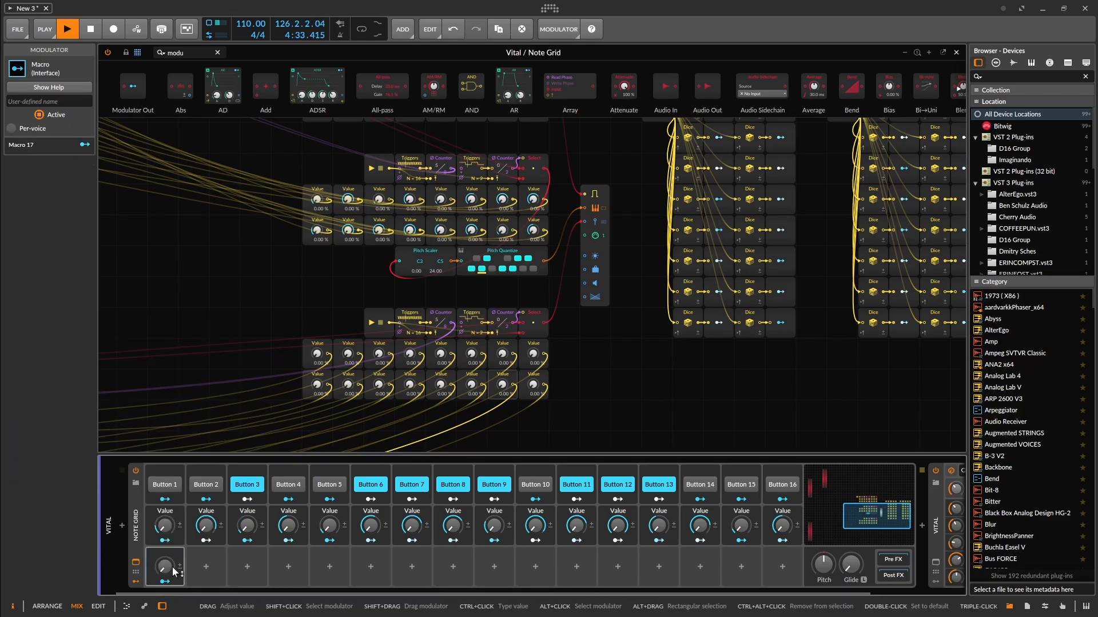
Duplicate the new Macro modulator until the third row holds sixteen Macros
{"action": "key", "text": "ctrl+d"}
{"action": "key", "text": "ctrl+d"}
{"action": "key", "text": "ctrl+d"}
{"action": "key", "text": "ctrl+d"}
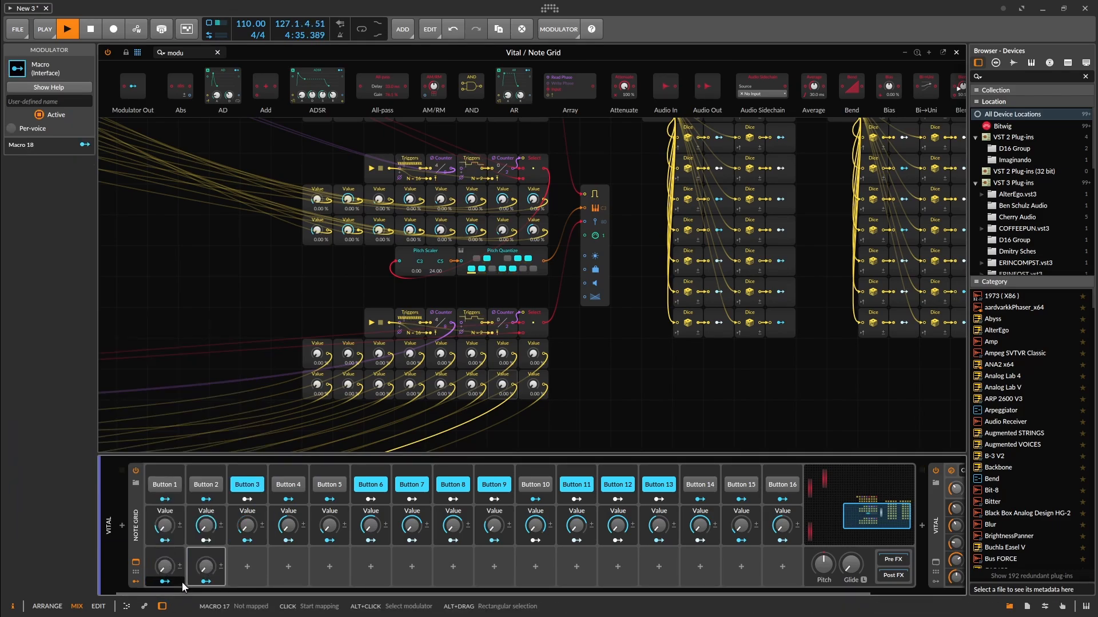
{"action": "key", "text": "ctrl+d"}
{"action": "key", "text": "ctrl+d"}
{"action": "key", "text": "ctrl+d"}
{"action": "key", "text": "ctrl+d"}
{"action": "key", "text": "ctrl+d"}
{"action": "key", "text": "ctrl+d"}
{"action": "key", "text": "ctrl+d"}
{"action": "key", "text": "ctrl+d"}
{"action": "key", "text": "ctrl+d"}
{"action": "key", "text": "ctrl+d"}
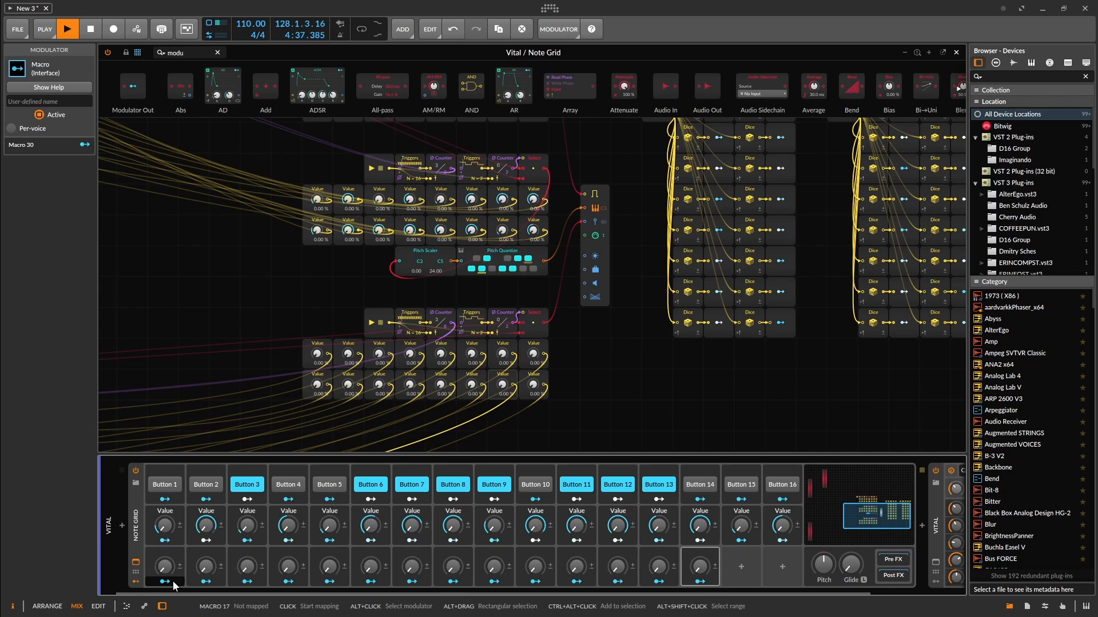
{"action": "key", "text": "ctrl+d"}
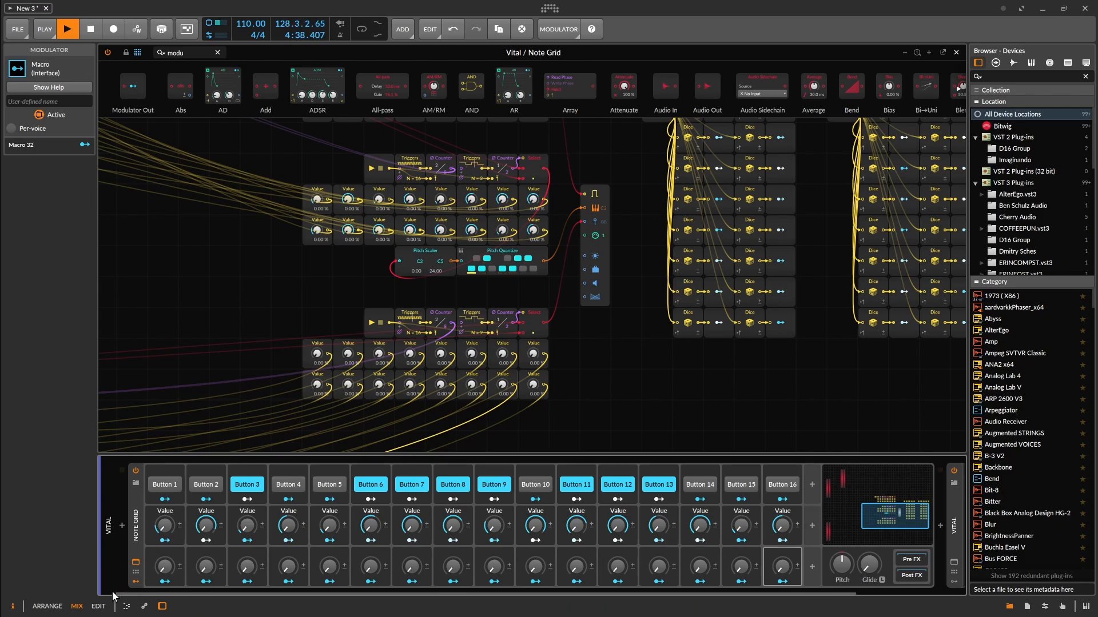
Map the third-row Macro modulators one by one to the step Value knobs of the bottom sequencer
{"action": "left_click", "coordinate": [164, 582]}
{"action": "left_click_drag", "start_coordinate": [318, 355], "coordinate": [317, 303]}
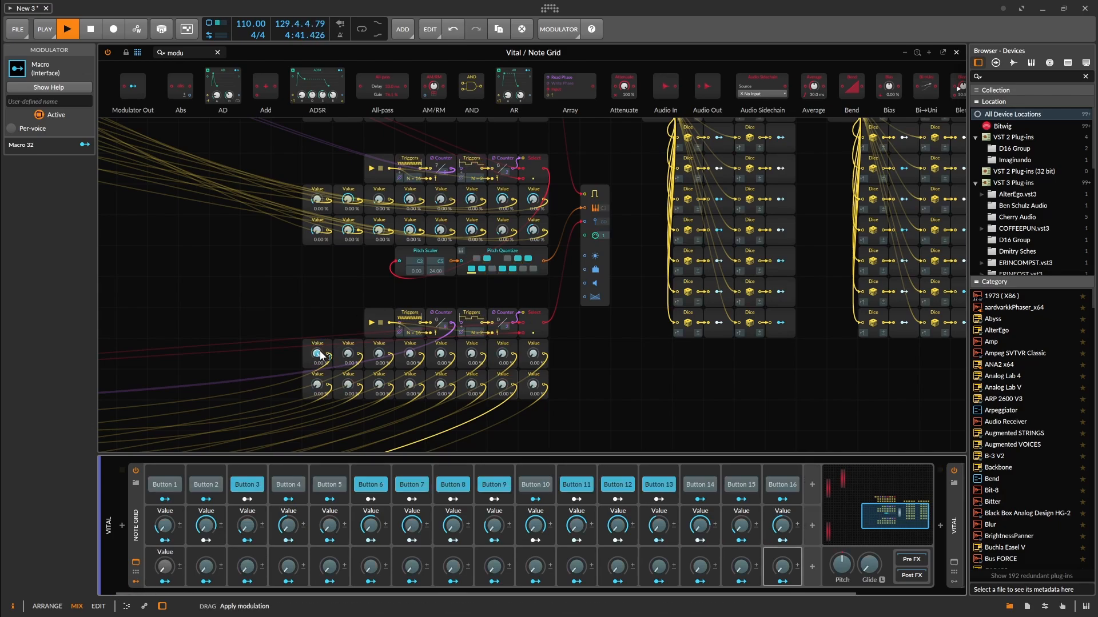
{"action": "left_click", "coordinate": [207, 578]}
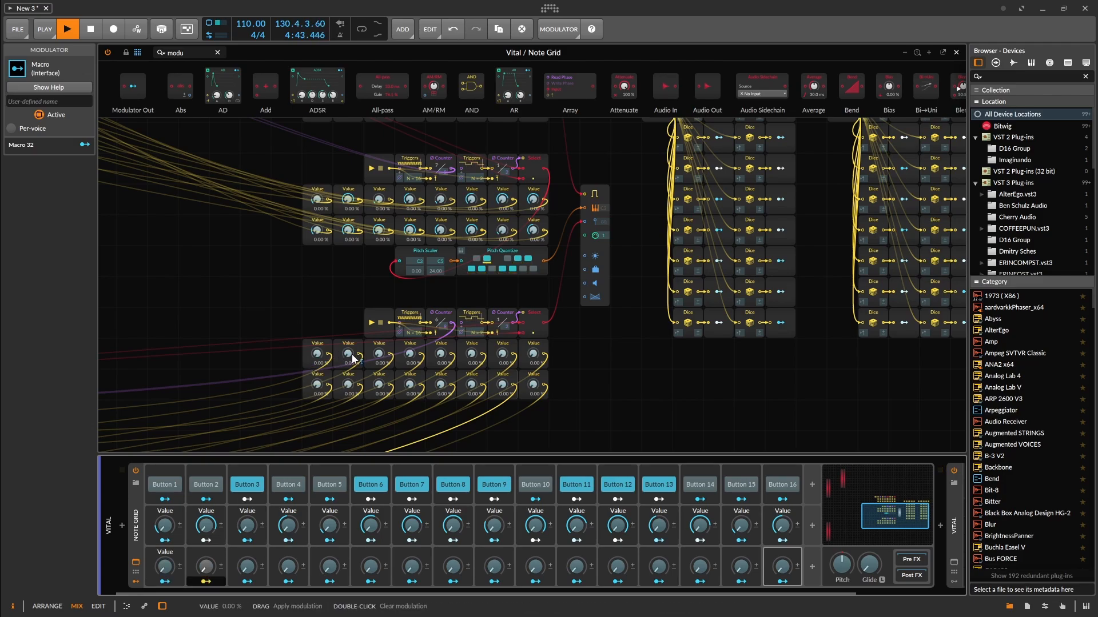
{"action": "left_click_drag", "start_coordinate": [350, 356], "coordinate": [350, 303]}
{"action": "left_click", "coordinate": [246, 582]}
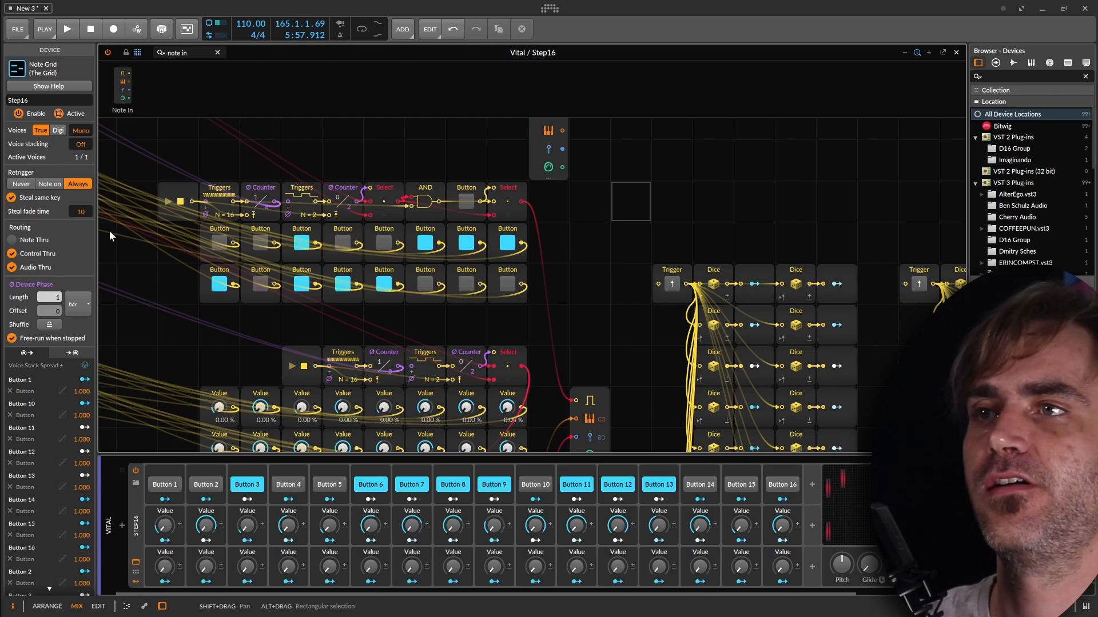
Search the grid modules for "add" and place an Add module beneath the Note In module
{"action": "left_click", "coordinate": [170, 52]}
{"action": "type", "text": "a"}
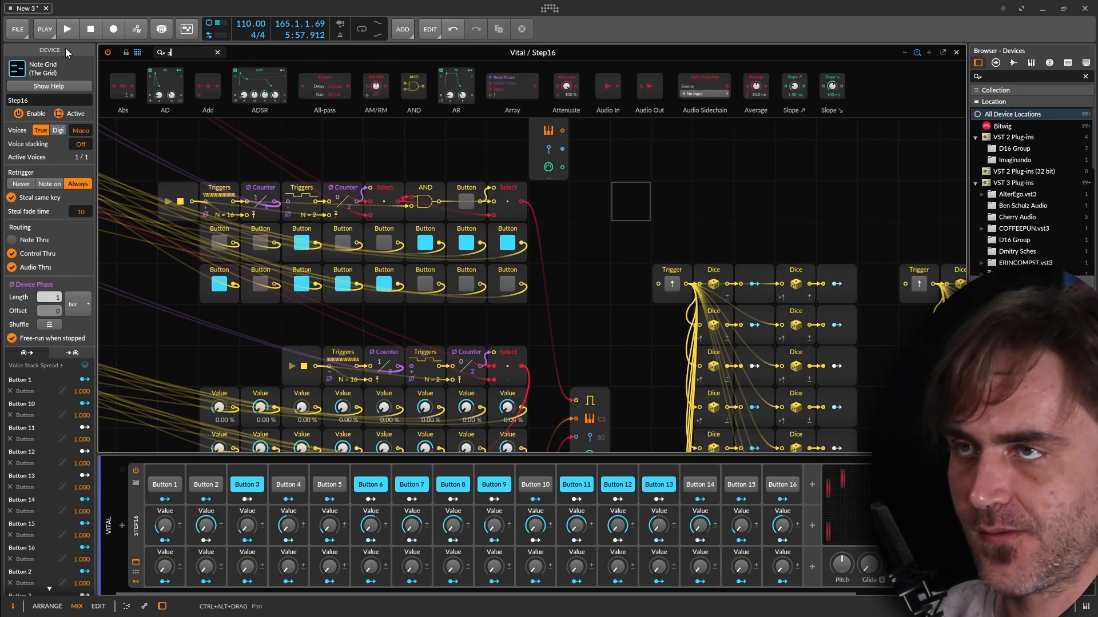
{"action": "type", "text": "dd"}
{"action": "scroll", "coordinate": [626, 261], "scroll_direction": "up", "scroll_amount": 1}
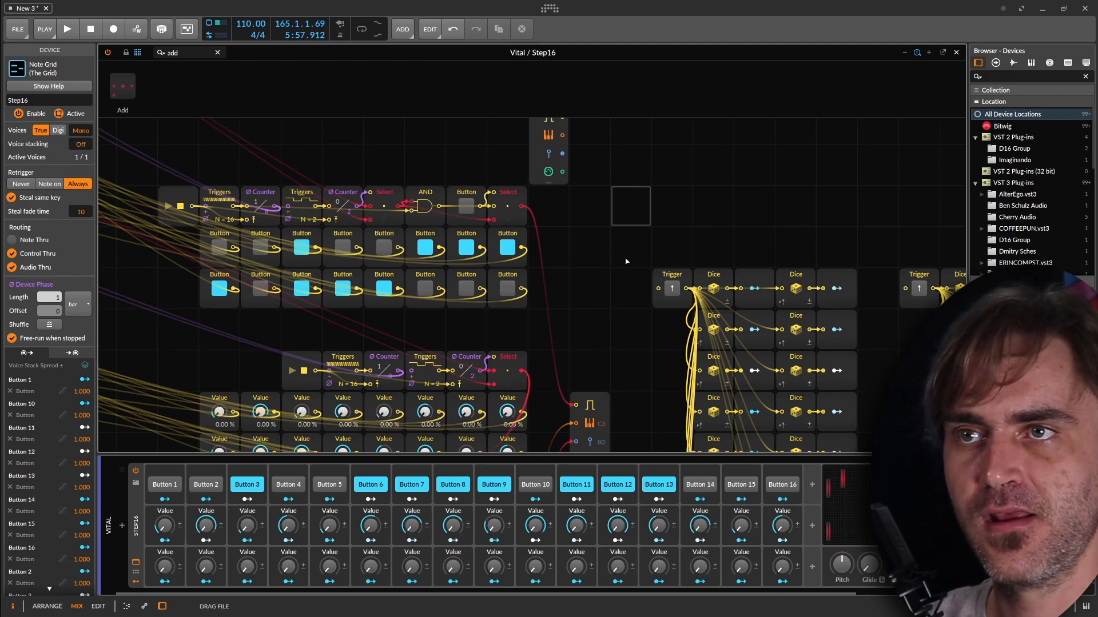
{"action": "left_click_drag", "start_coordinate": [625, 258], "coordinate": [580, 257]}
Wire the Note In pitch and the Pitch Quantize output into the Add module, and its sum into the Note Out pitch
{"action": "left_click_drag", "start_coordinate": [644, 227], "coordinate": [681, 308]}
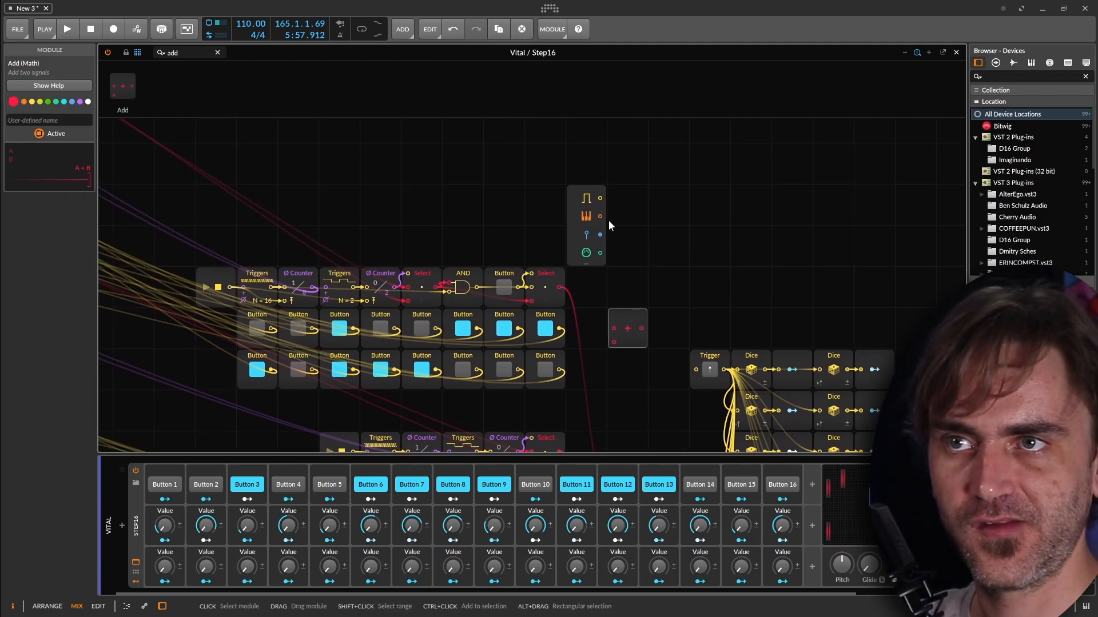
{"action": "left_click_drag", "start_coordinate": [599, 217], "coordinate": [621, 122]}
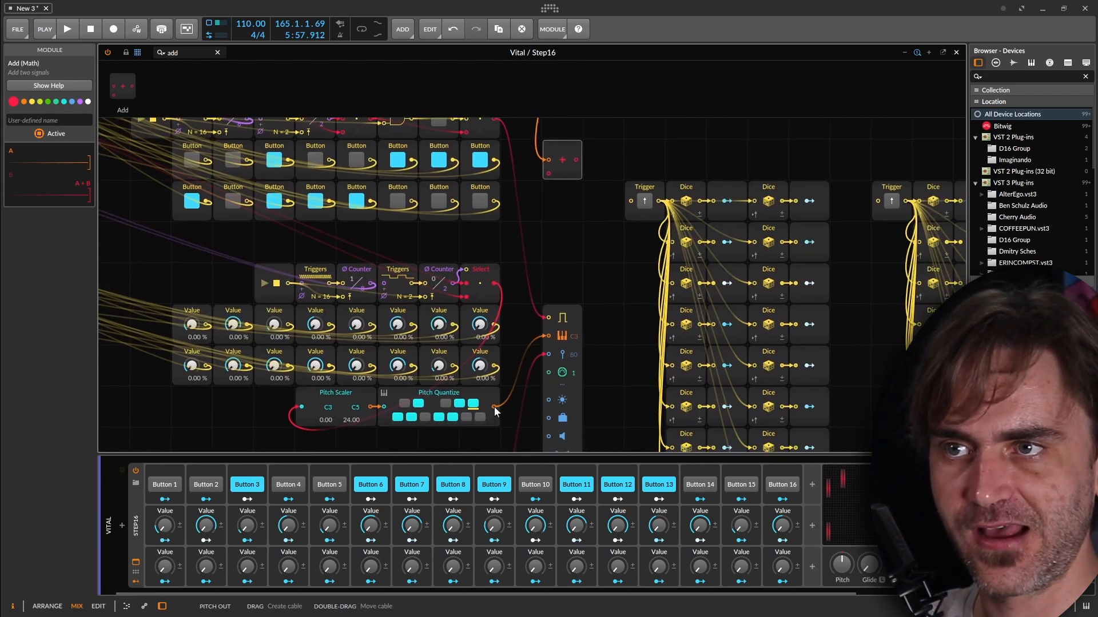
{"action": "left_click_drag", "start_coordinate": [493, 407], "coordinate": [546, 338]}
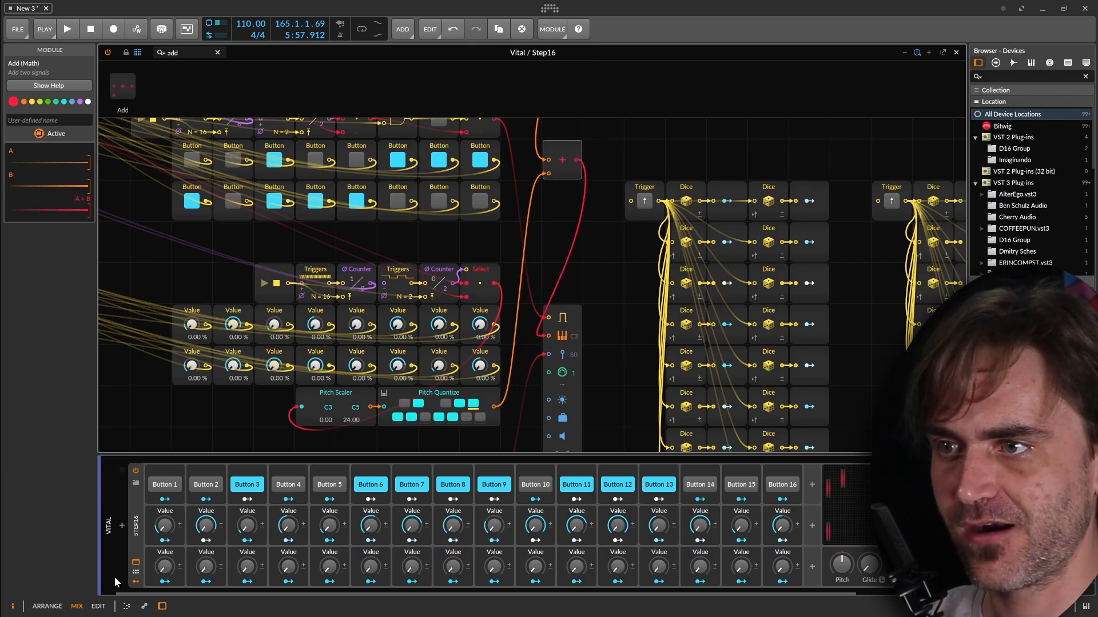
Close the grid editor and create an empty launcher clip in Scene 1 of the Vital track
{"action": "left_click", "coordinate": [126, 606]}
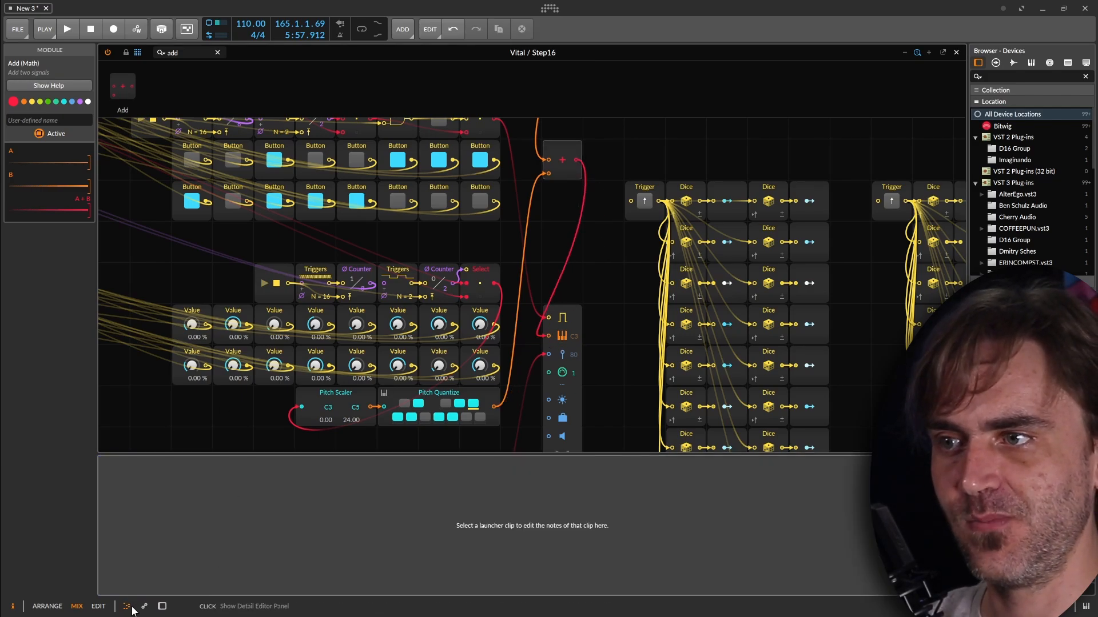
{"action": "left_click", "coordinate": [163, 607]}
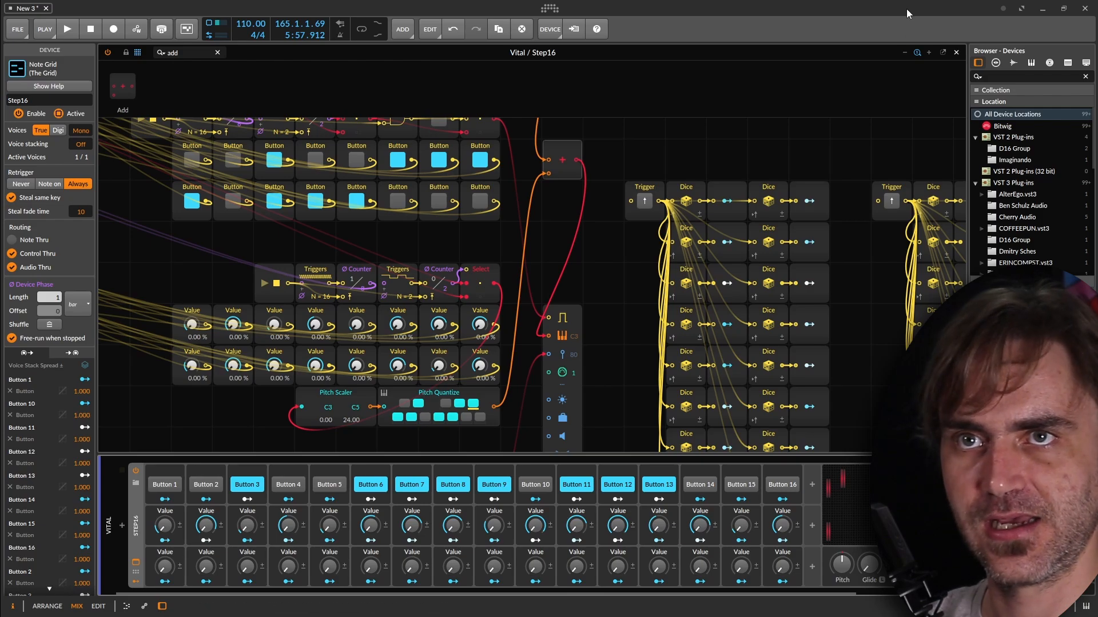
{"action": "left_click", "coordinate": [956, 52]}
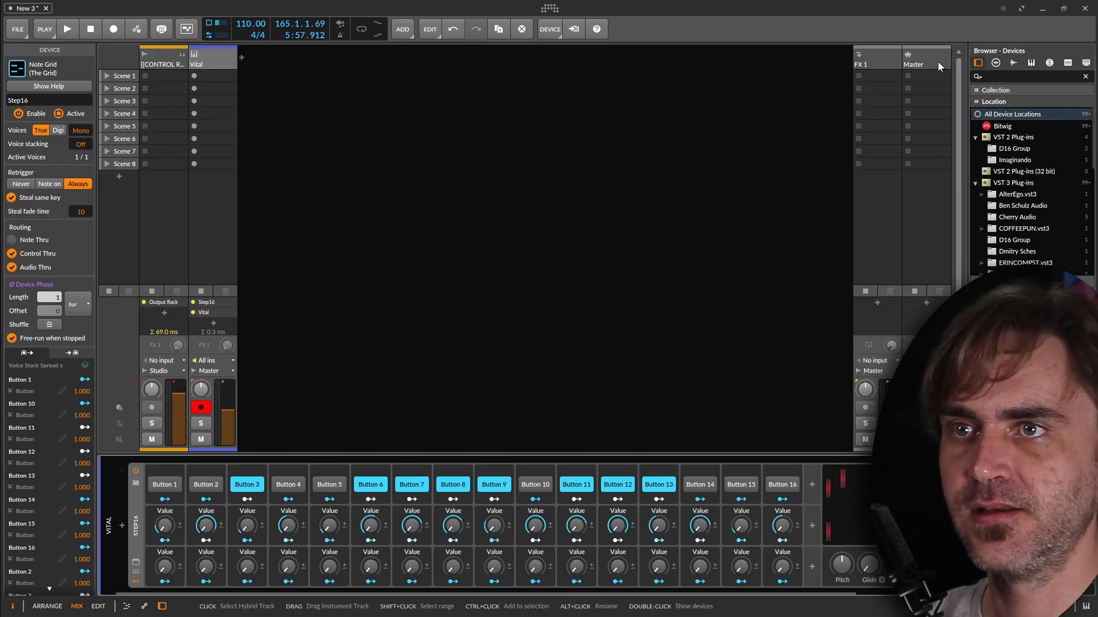
{"action": "double_click", "coordinate": [211, 78]}
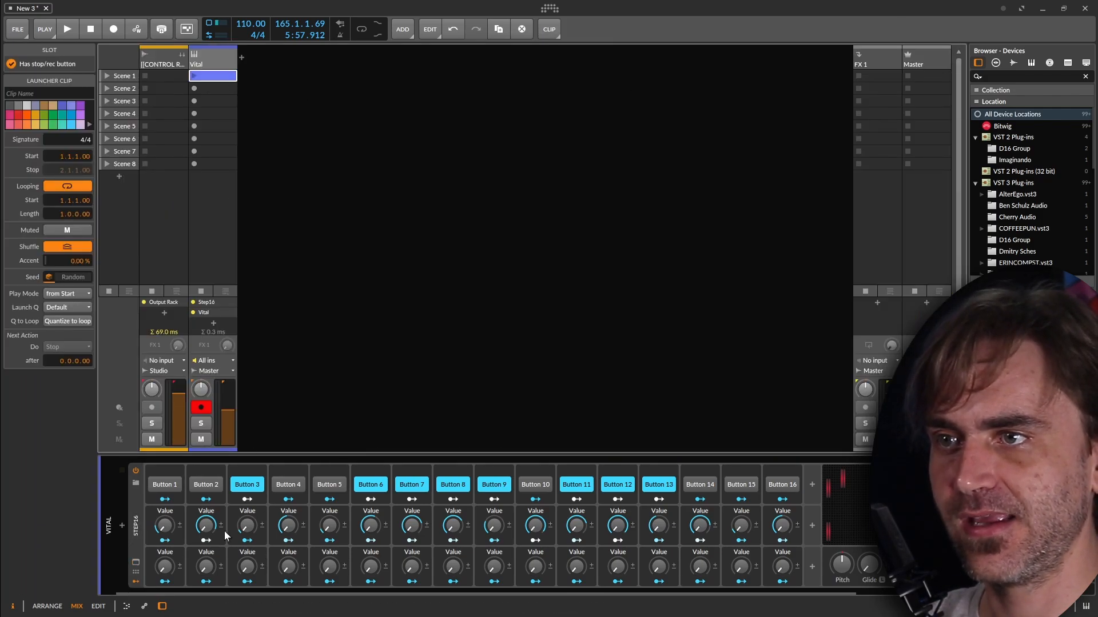
Draw an F2 note one bar long from 1.1.1 in the new launcher clip
{"action": "left_click", "coordinate": [128, 606]}
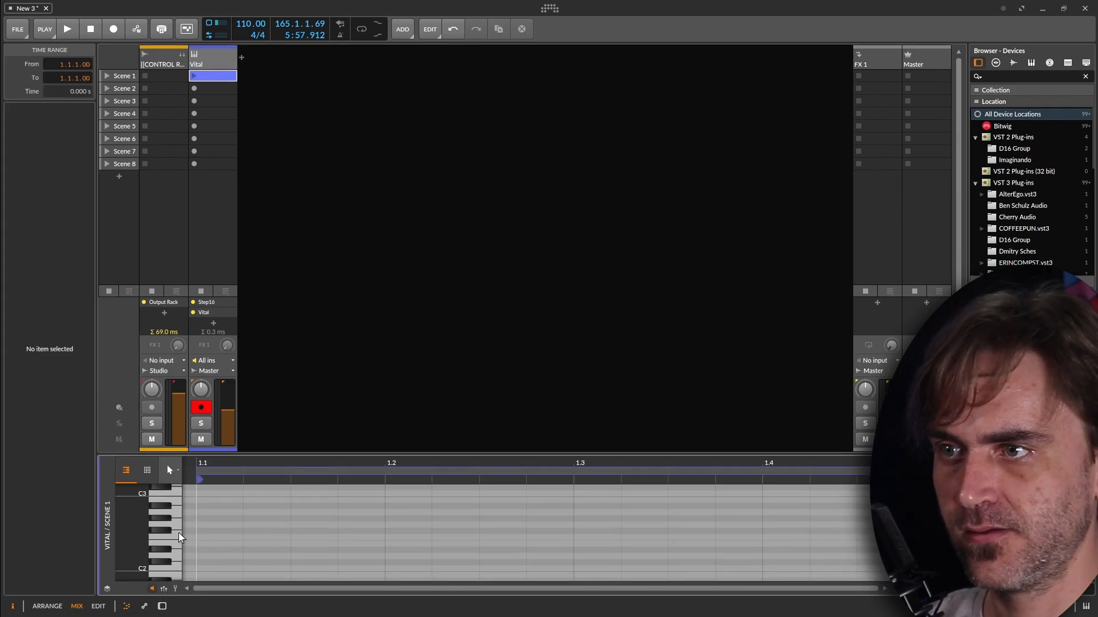
{"action": "double_click", "coordinate": [238, 538]}
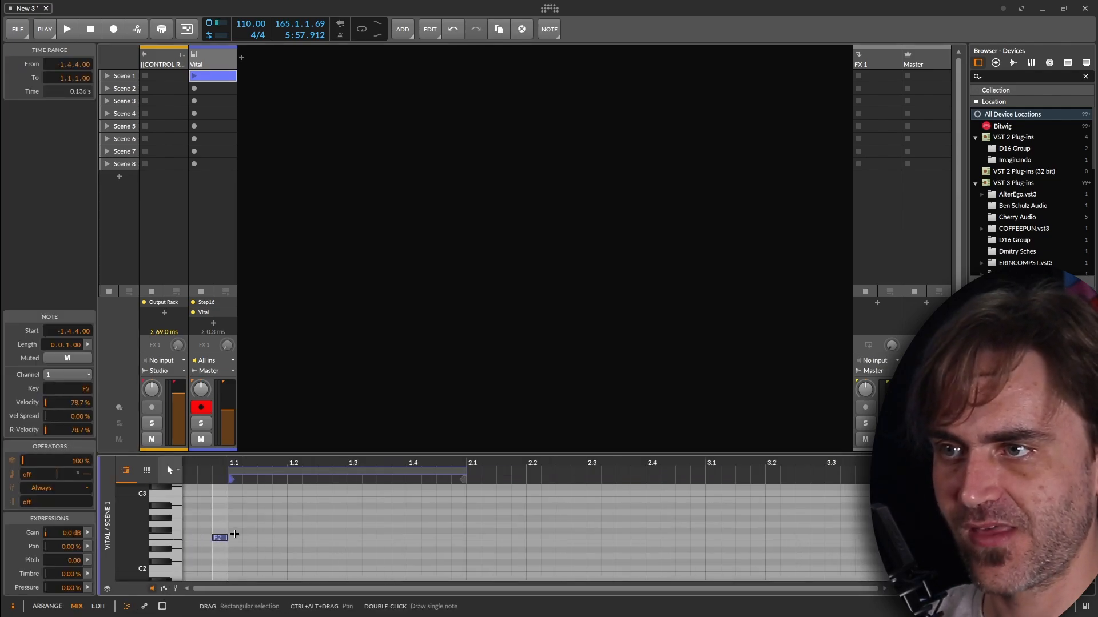
{"action": "left_click_drag", "start_coordinate": [240, 540], "coordinate": [467, 540]}
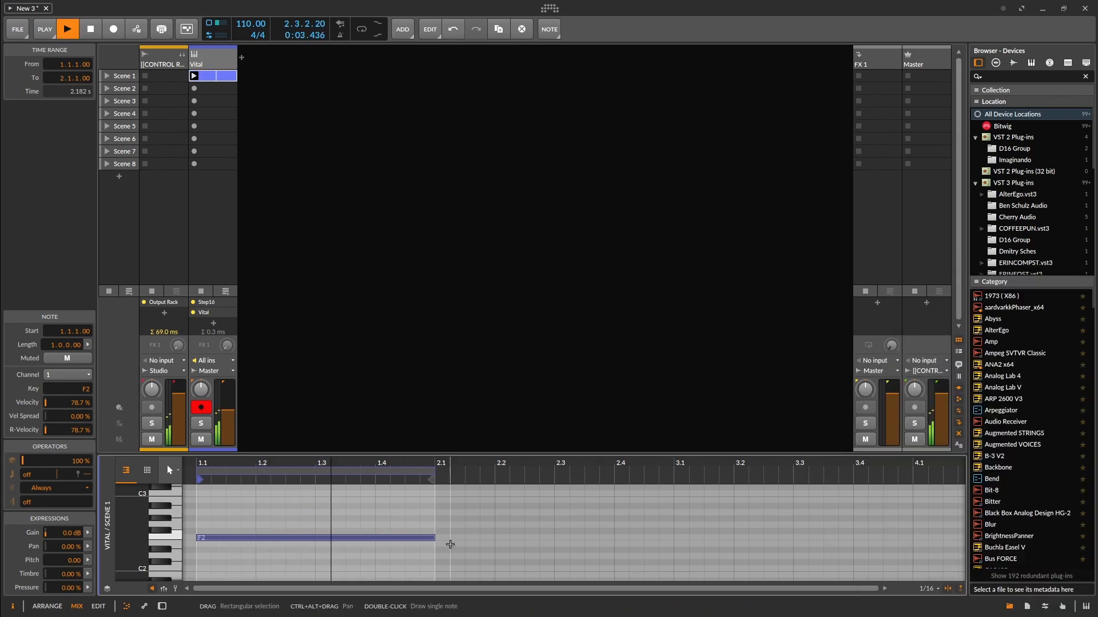
Transpose the clip's note up four semitones to A2 and restart playback
{"action": "key", "text": "space"}
{"action": "key", "text": "Up"}
{"action": "key", "text": "Up"}
{"action": "key", "text": "Up"}
{"action": "key", "text": "Up"}
{"action": "key", "text": "space"}
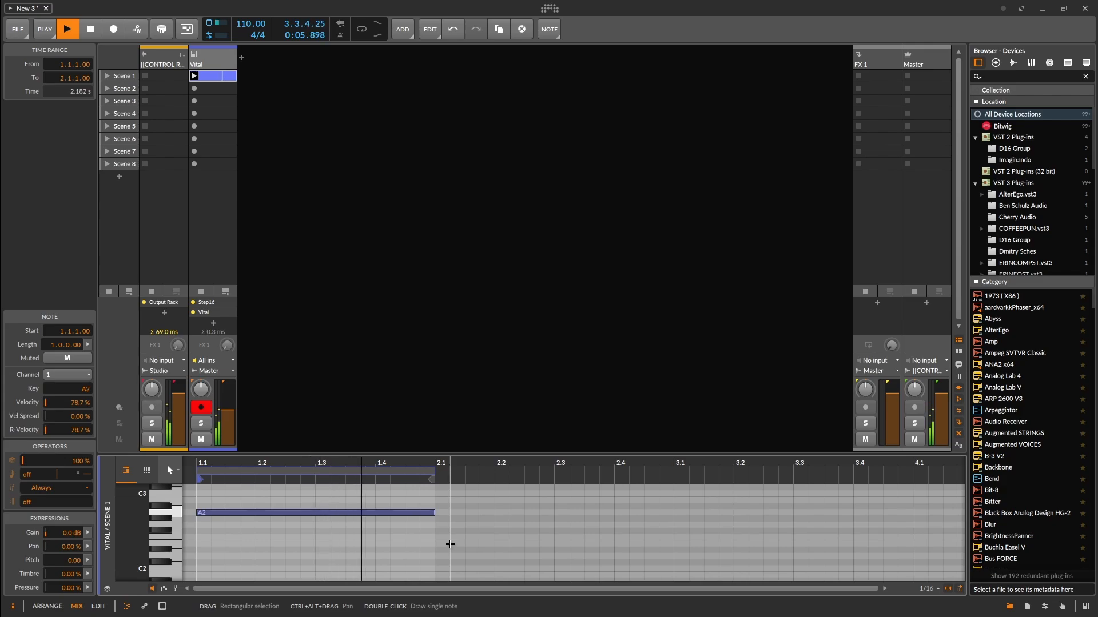
Transpose the clip's note back down four semitones to F2 and restart playback
{"action": "key", "text": "space"}
{"action": "key", "text": "Down"}
{"action": "key", "text": "Down"}
{"action": "key", "text": "Down"}
{"action": "key", "text": "Down"}
{"action": "key", "text": "space"}
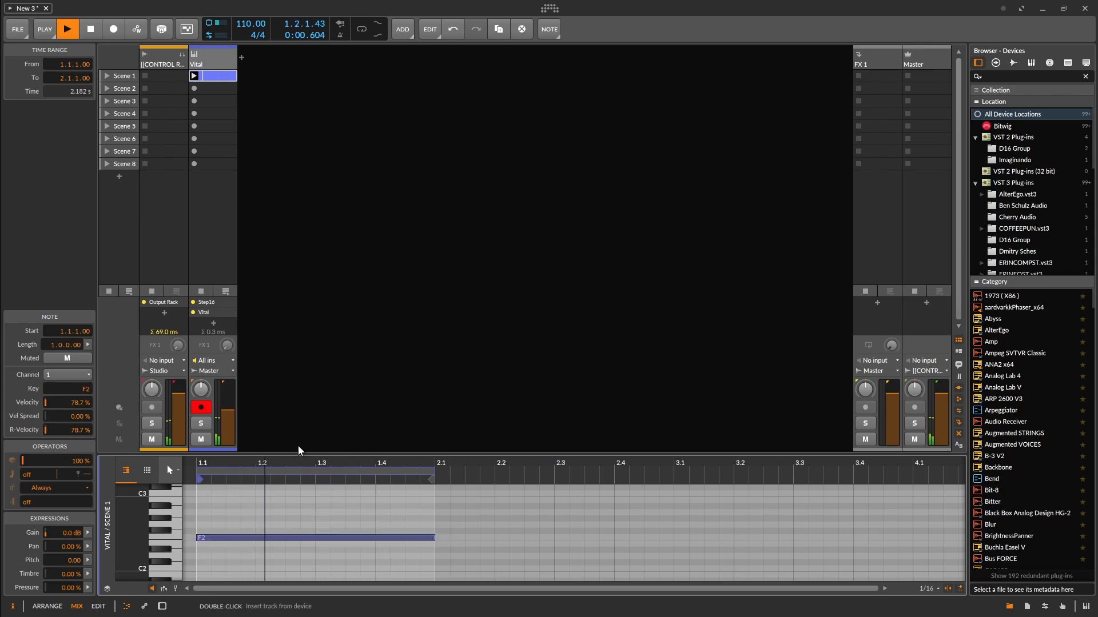
Show the track's device chain and open the Vital plug-in window
{"action": "left_click", "coordinate": [162, 607]}
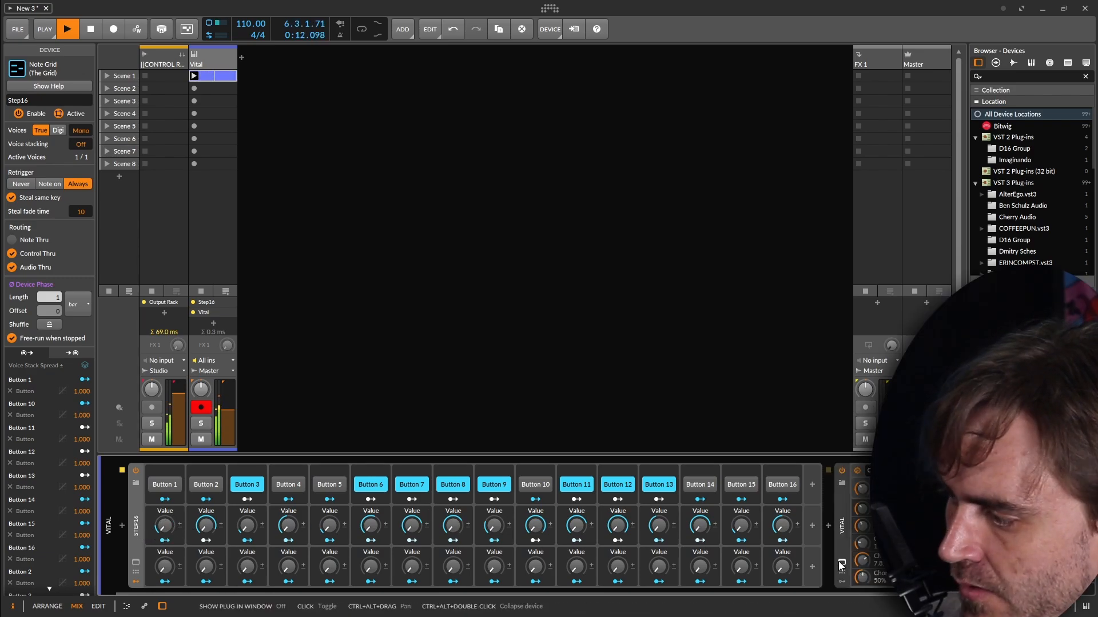
{"action": "left_click", "coordinate": [841, 563]}
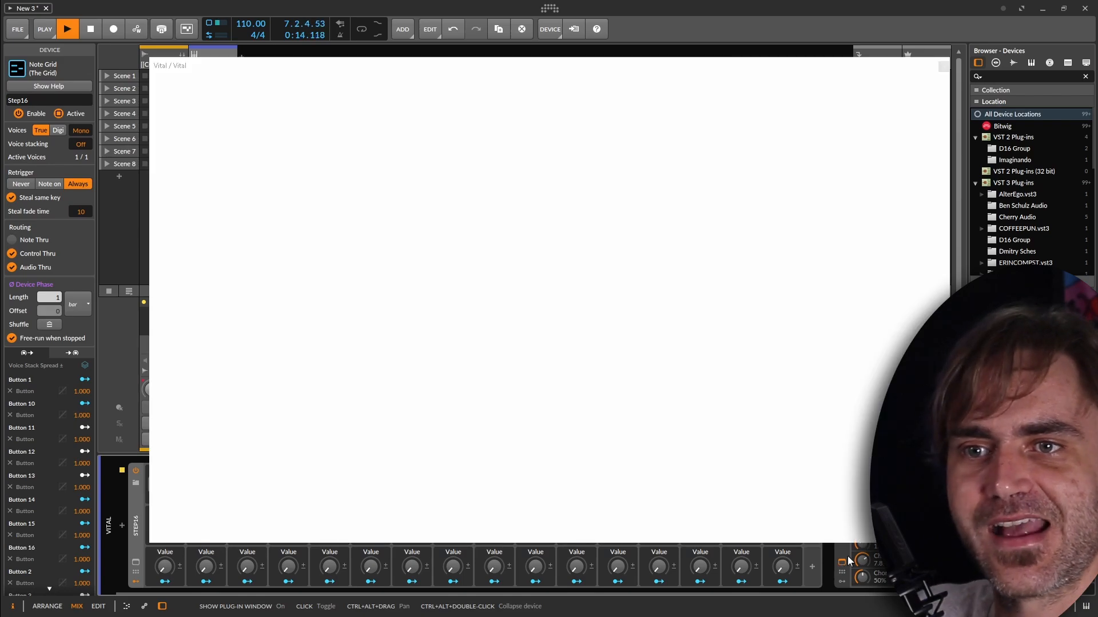
Open Vital's preset browser and list the presets in the Glitch Psytrance Essentials Vol3 folder
{"action": "left_click", "coordinate": [644, 347]}
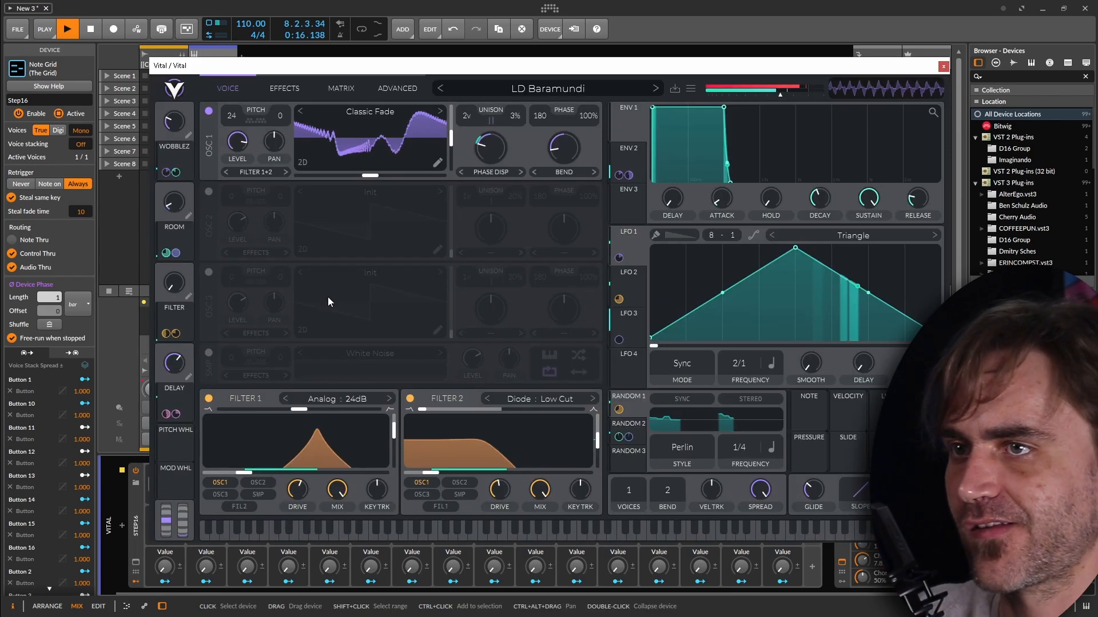
{"action": "left_click", "coordinate": [655, 90]}
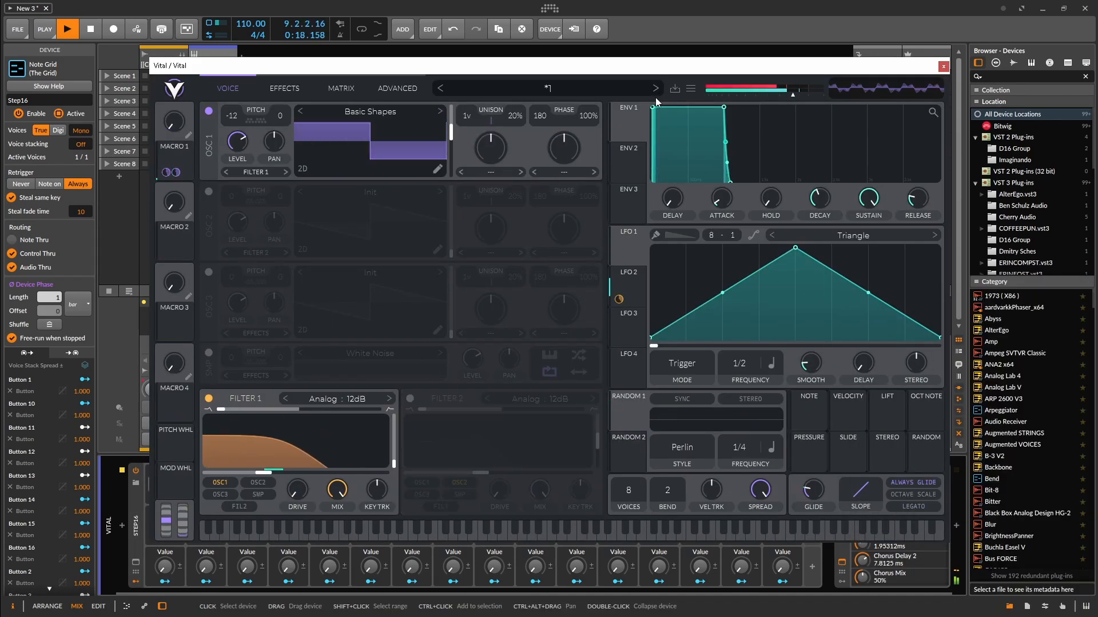
{"action": "left_click", "coordinate": [525, 89]}
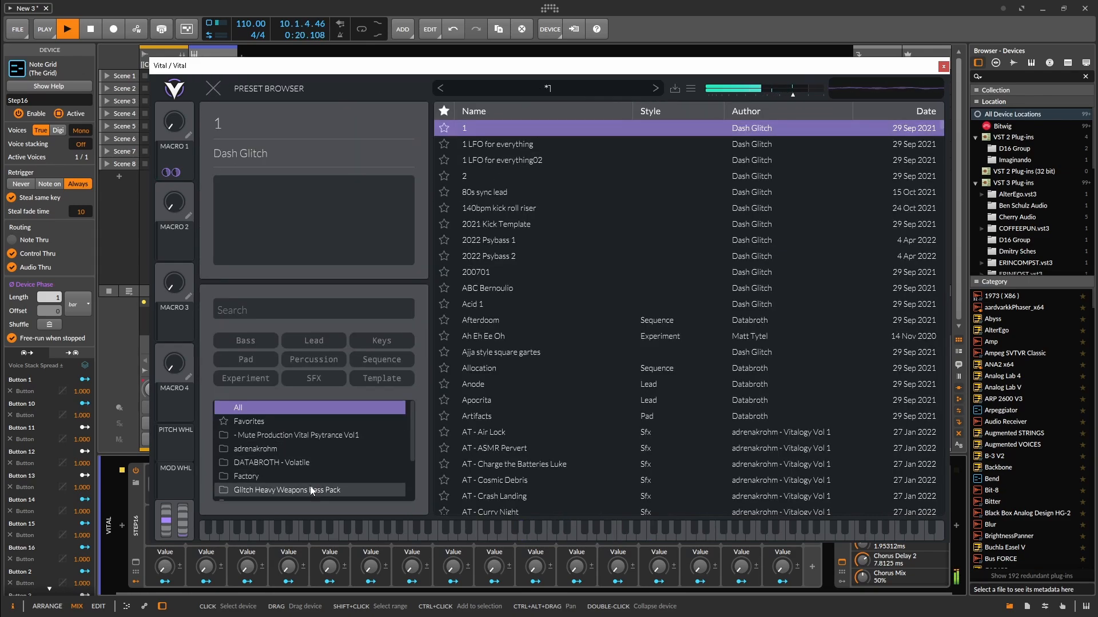
{"action": "scroll", "coordinate": [320, 463], "scroll_direction": "down", "scroll_amount": 2}
{"action": "left_click", "coordinate": [336, 465]}
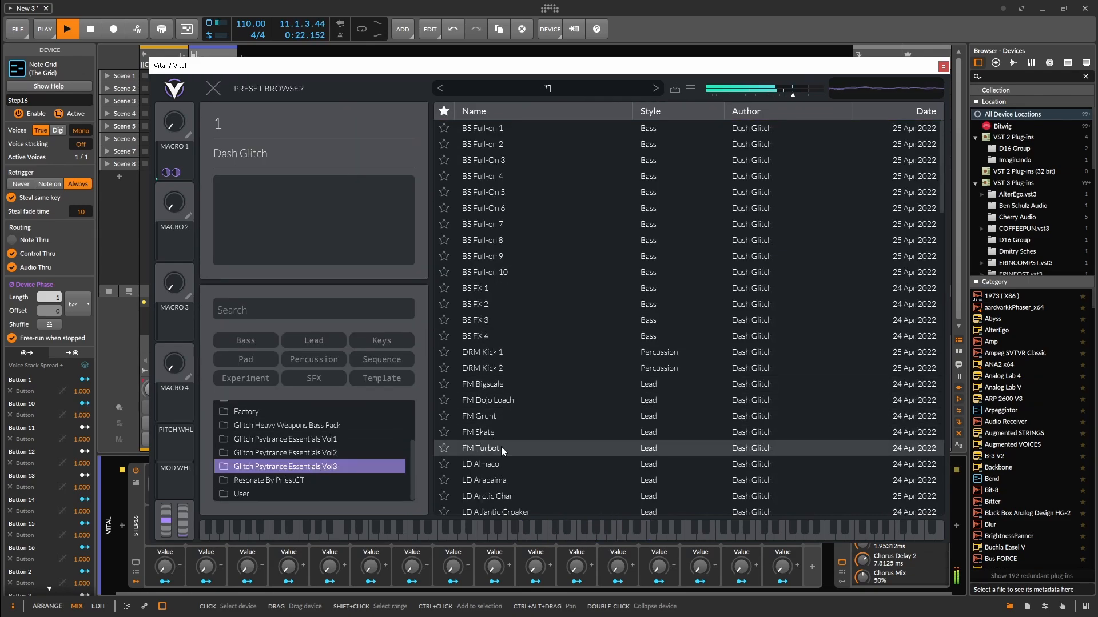
Audition the lead presets one by one from LD Almaco onward and load LD Basking Shark
{"action": "scroll", "coordinate": [486, 411], "scroll_direction": "down", "scroll_amount": 3}
{"action": "left_click", "coordinate": [492, 385]}
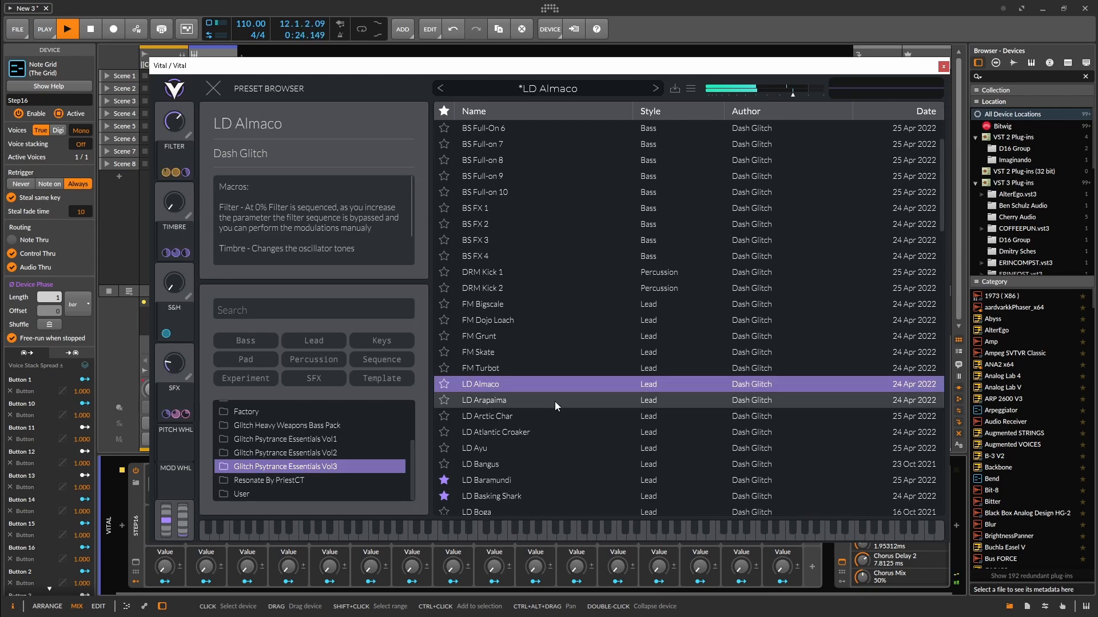
{"action": "key", "text": "Down"}
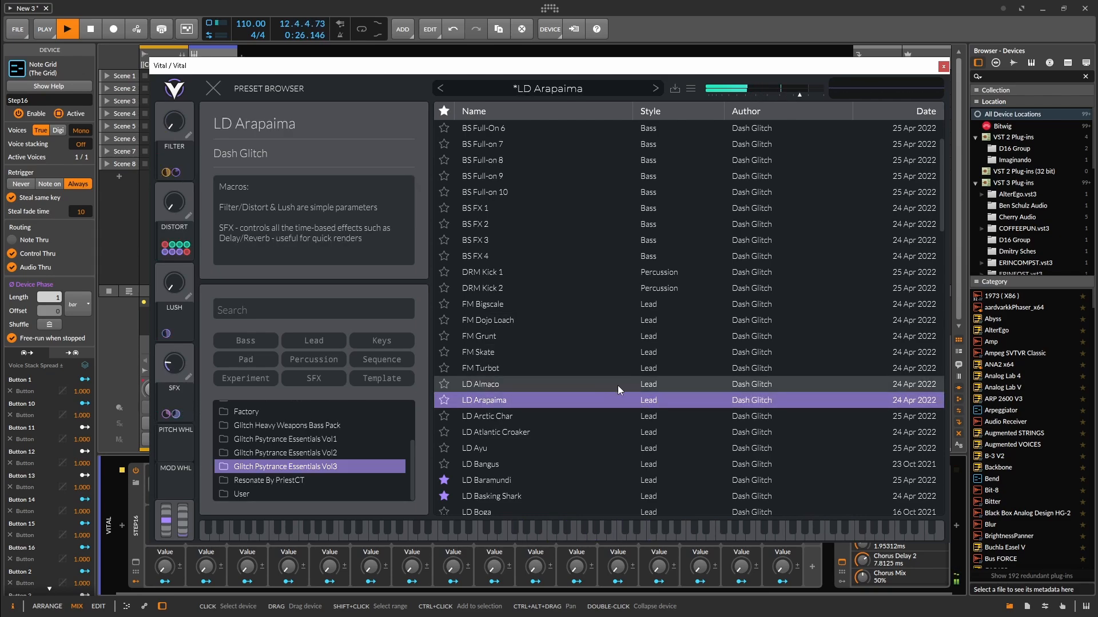
{"action": "key", "text": "Down"}
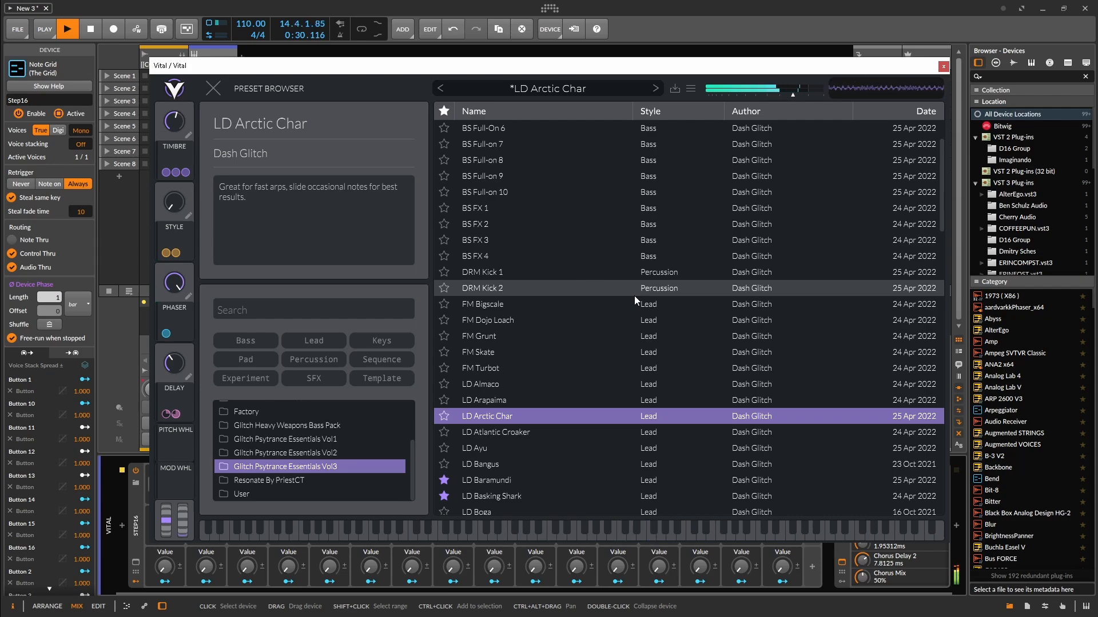
{"action": "key", "text": "Down"}
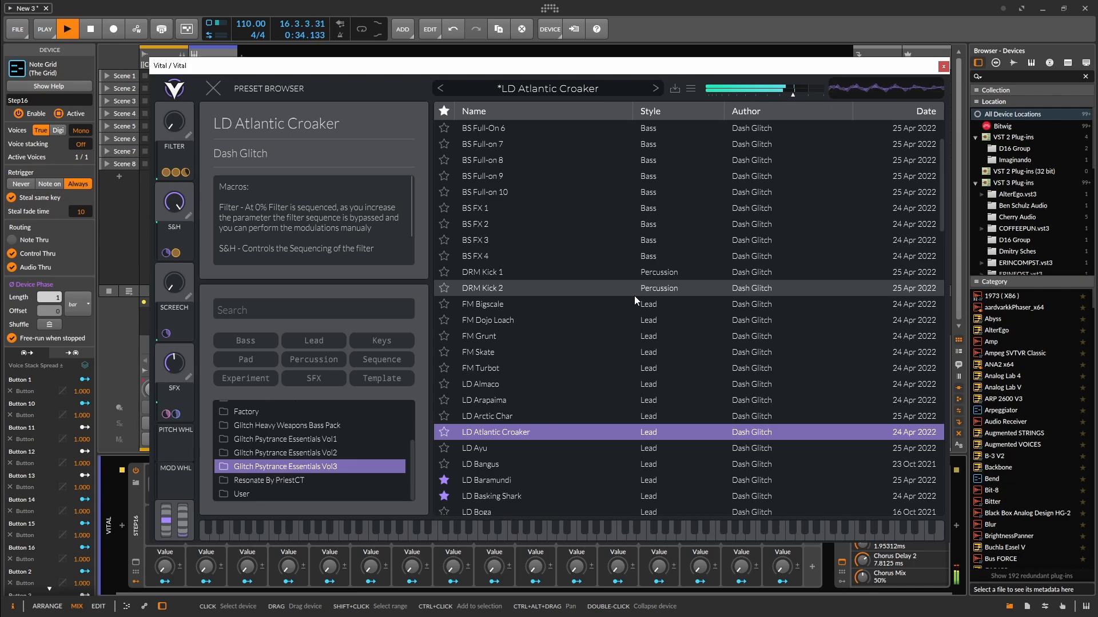
{"action": "key", "text": "Down"}
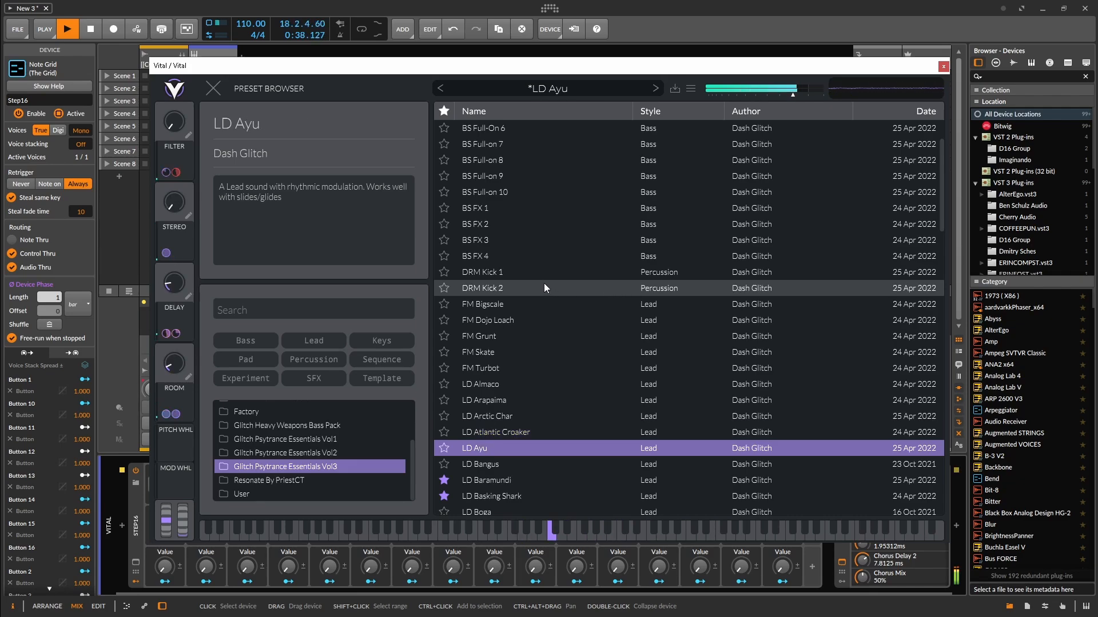
{"action": "key", "text": "Down"}
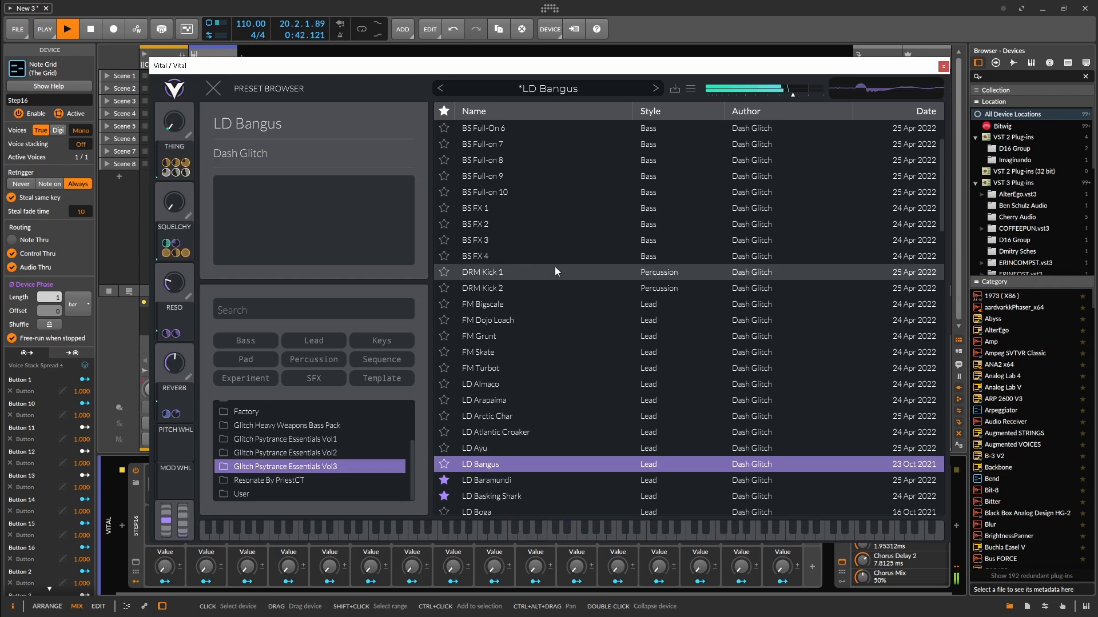
{"action": "key", "text": "Down"}
{"action": "key", "text": "Down"}
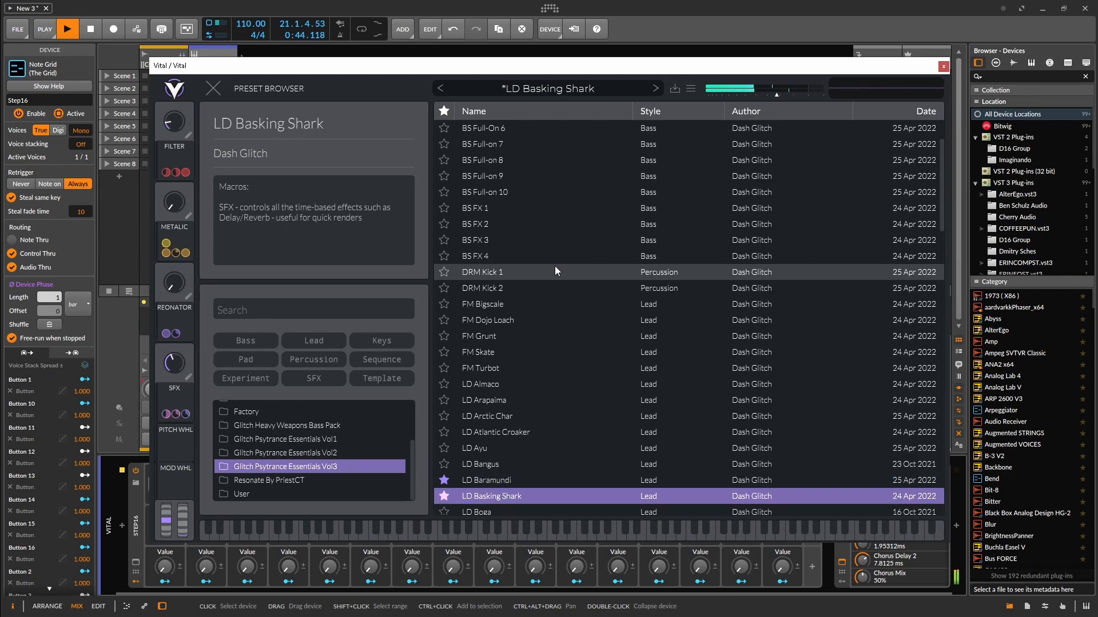
{"action": "key", "text": "Down"}
{"action": "key", "text": "Up"}
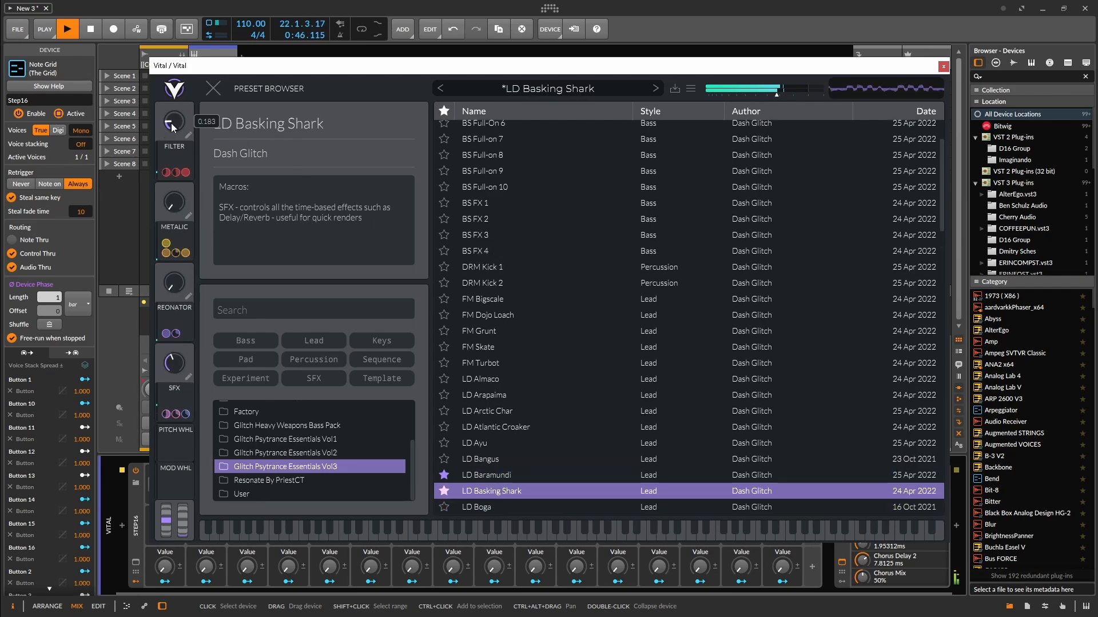
Raise the preset's Filter macro to about 0.54 and turn up its SFX macro
{"action": "left_click_drag", "start_coordinate": [182, 121], "coordinate": [188, 117]}
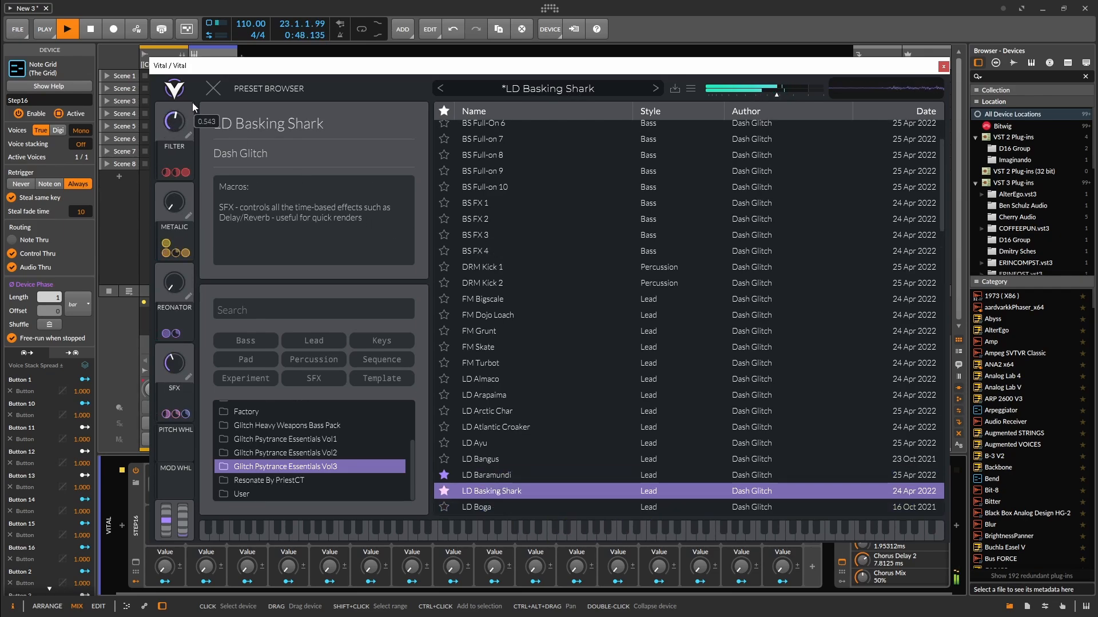
{"action": "left_click_drag", "start_coordinate": [170, 360], "coordinate": [180, 341]}
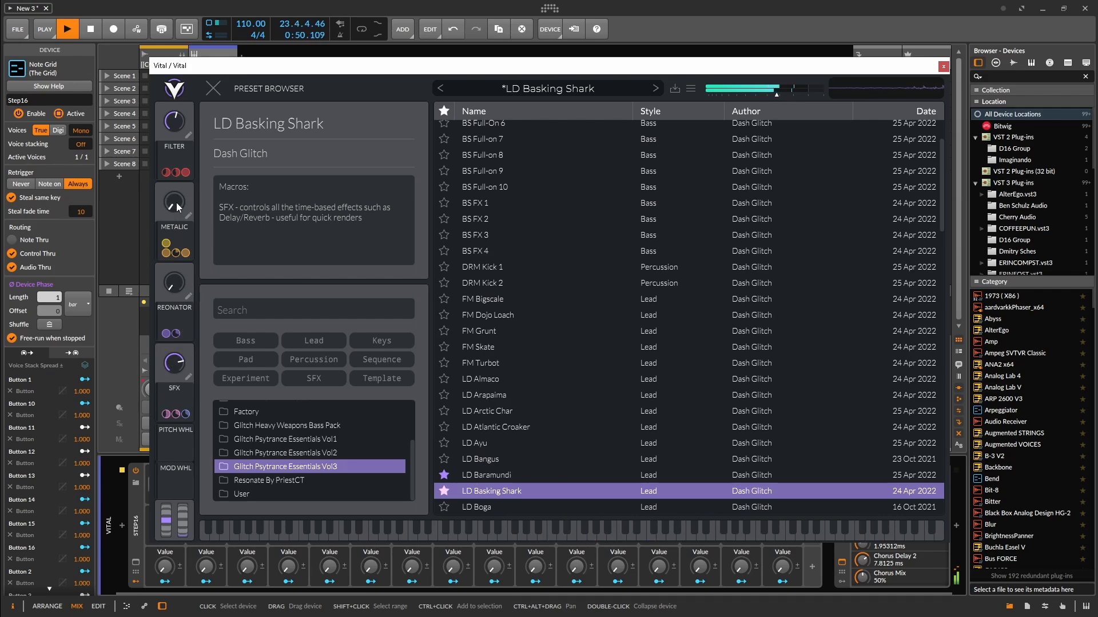
Sweep the Filter and Metalic macros up and down during playback, finishing with both turned down low
{"action": "mouse_move", "coordinate": [177, 133]}
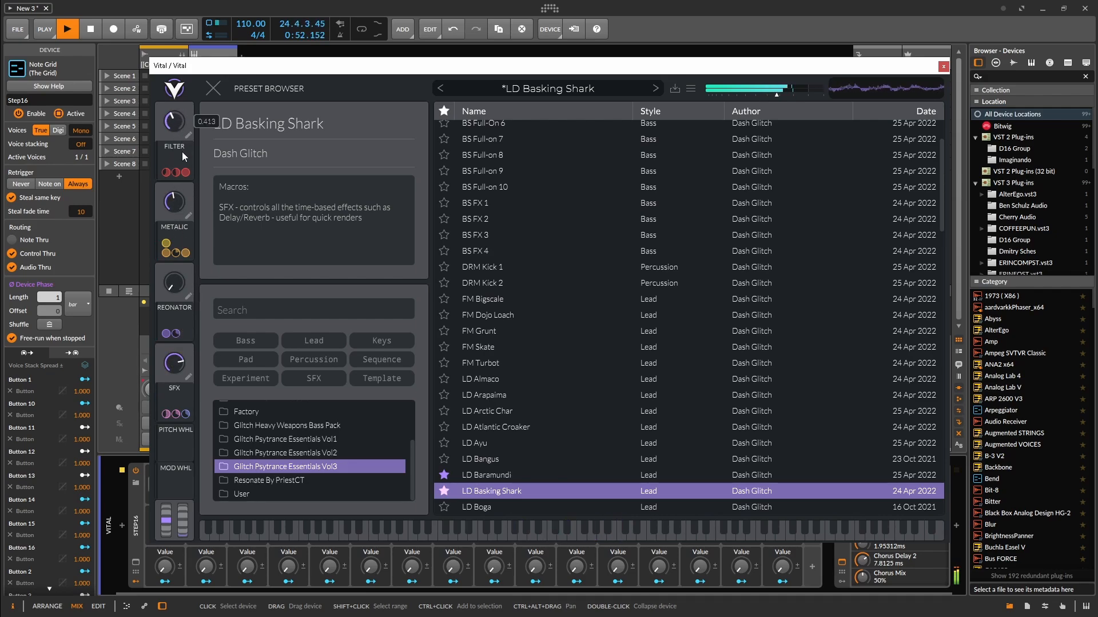
{"action": "left_click_drag", "start_coordinate": [175, 125], "coordinate": [184, 120]}
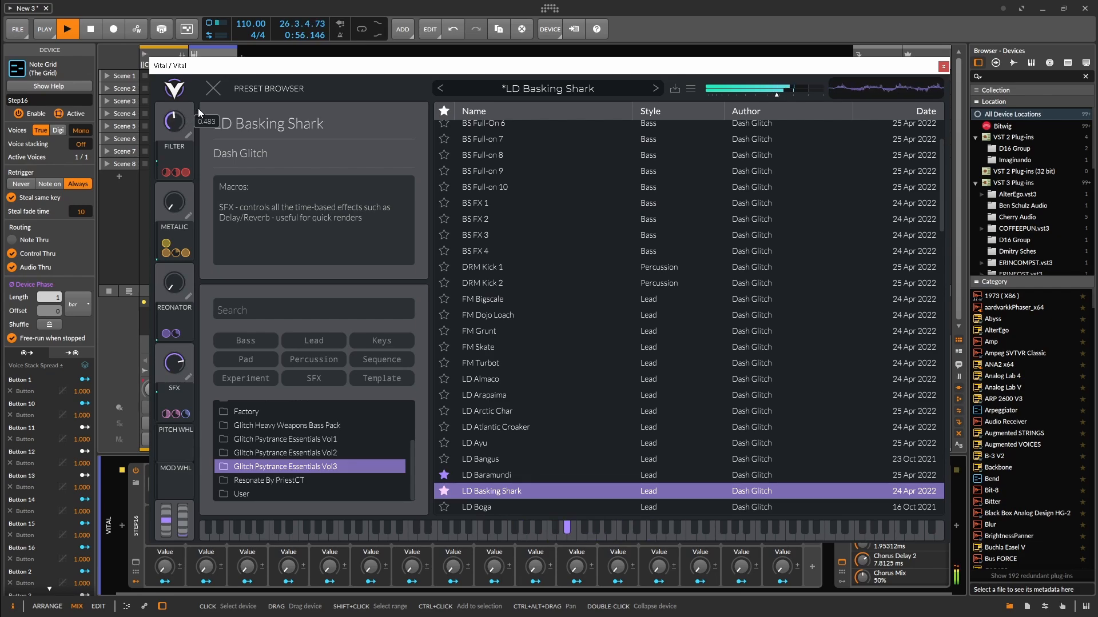
{"action": "left_click_drag", "start_coordinate": [214, 106], "coordinate": [193, 115]}
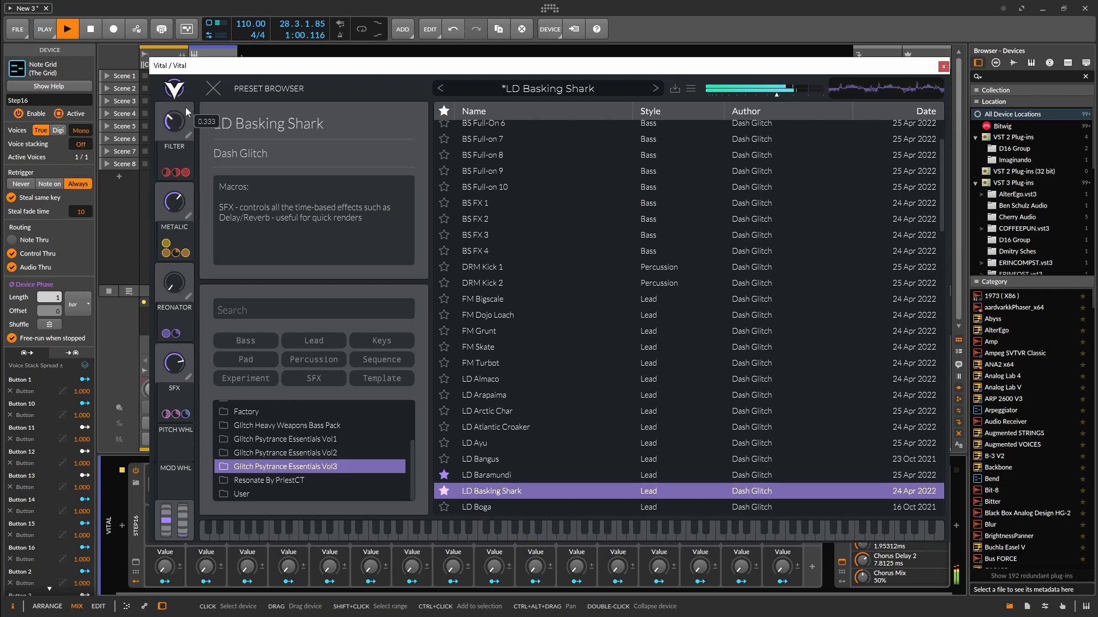
{"action": "left_click_drag", "start_coordinate": [174, 202], "coordinate": [161, 292]}
{"action": "left_click_drag", "start_coordinate": [165, 111], "coordinate": [178, 125]}
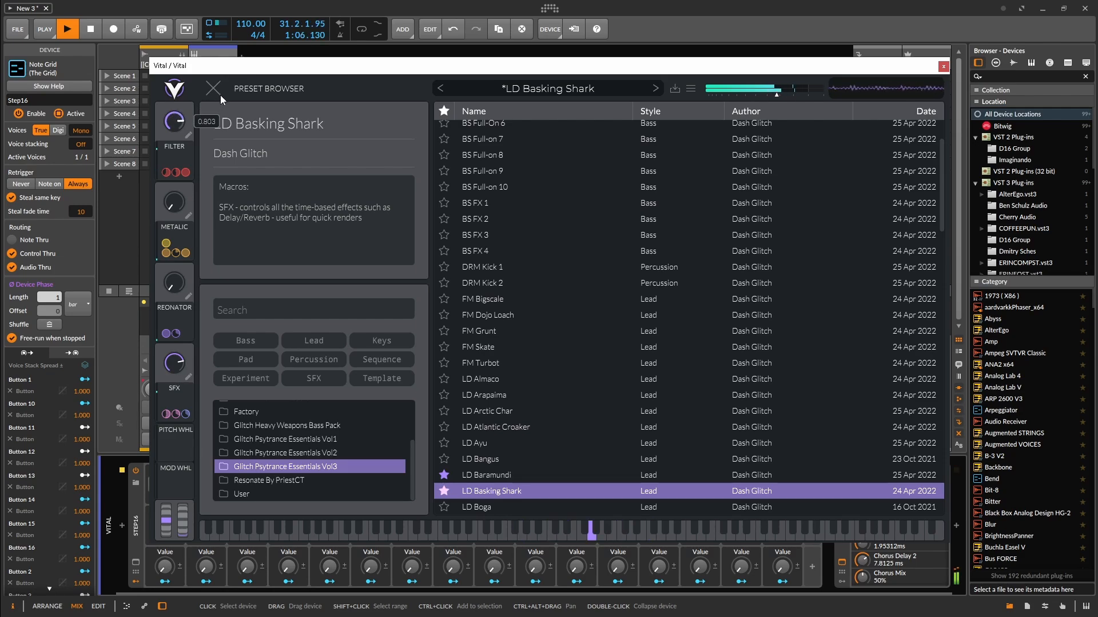
{"action": "left_click_drag", "start_coordinate": [194, 116], "coordinate": [171, 135]}
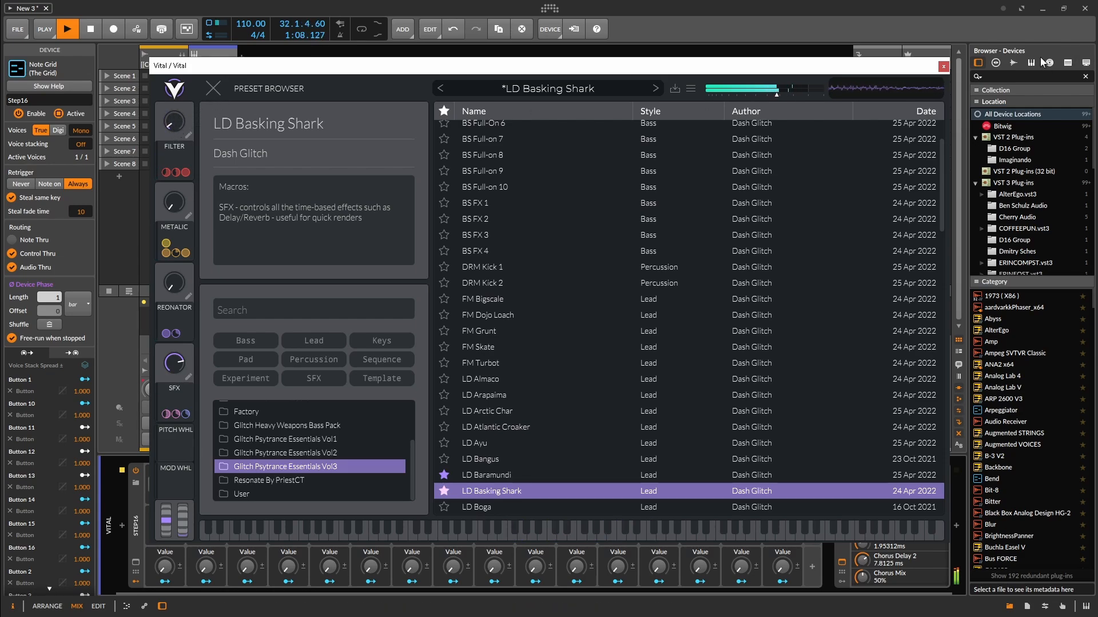
Close the Vital window and save the Step16 Note Grid device as a named preset in the library
{"action": "left_click", "coordinate": [943, 66]}
{"action": "right_click", "coordinate": [136, 526]}
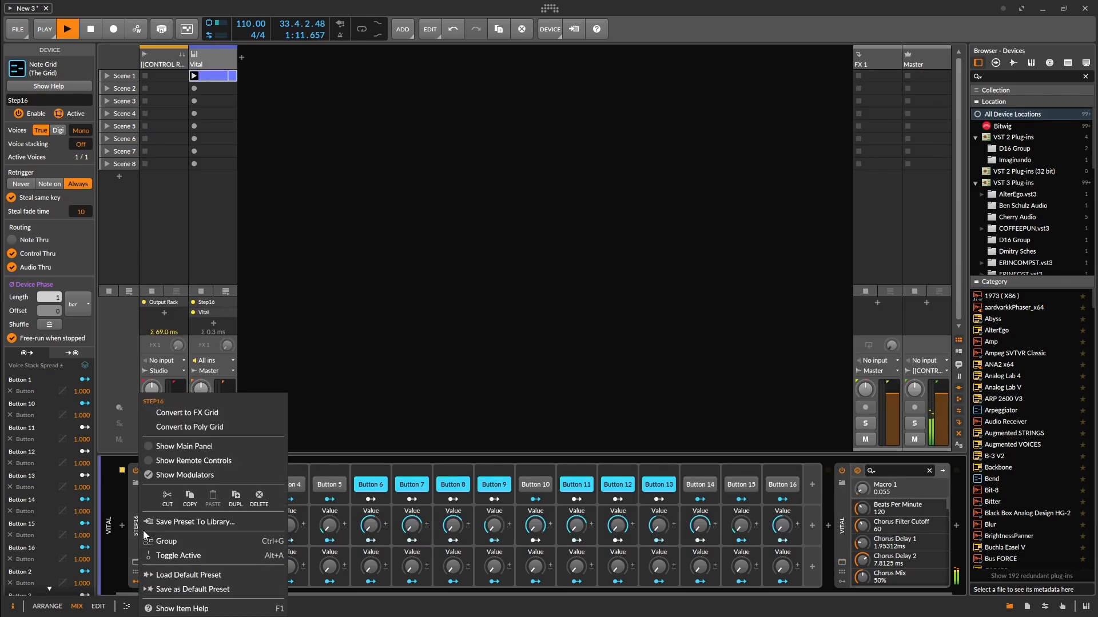
{"action": "left_click", "coordinate": [195, 522]}
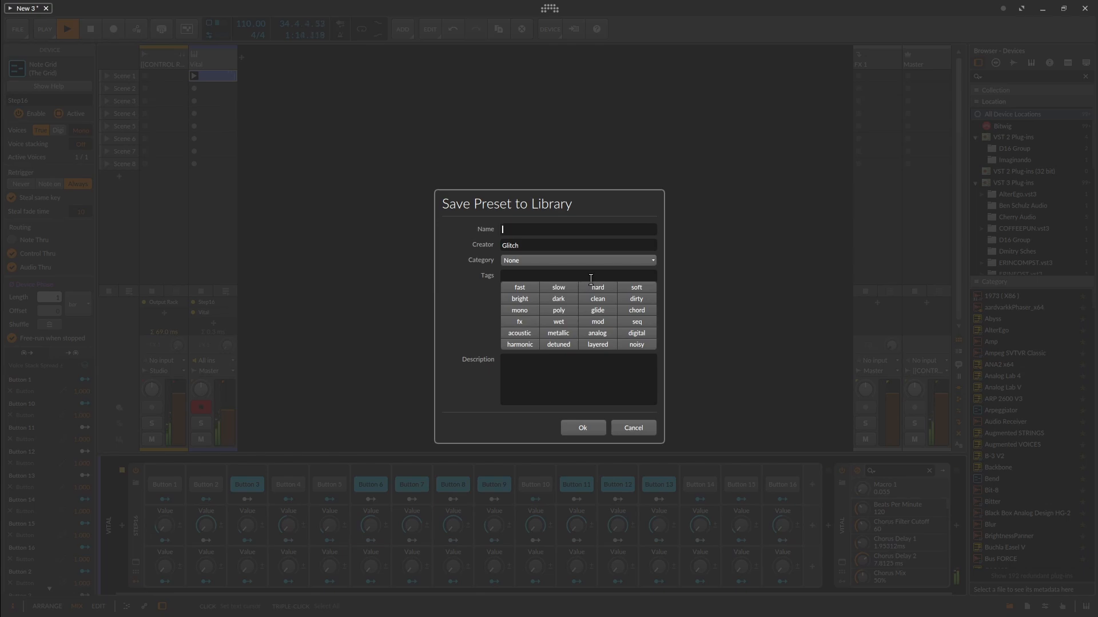
{"action": "type", "text": "S"}
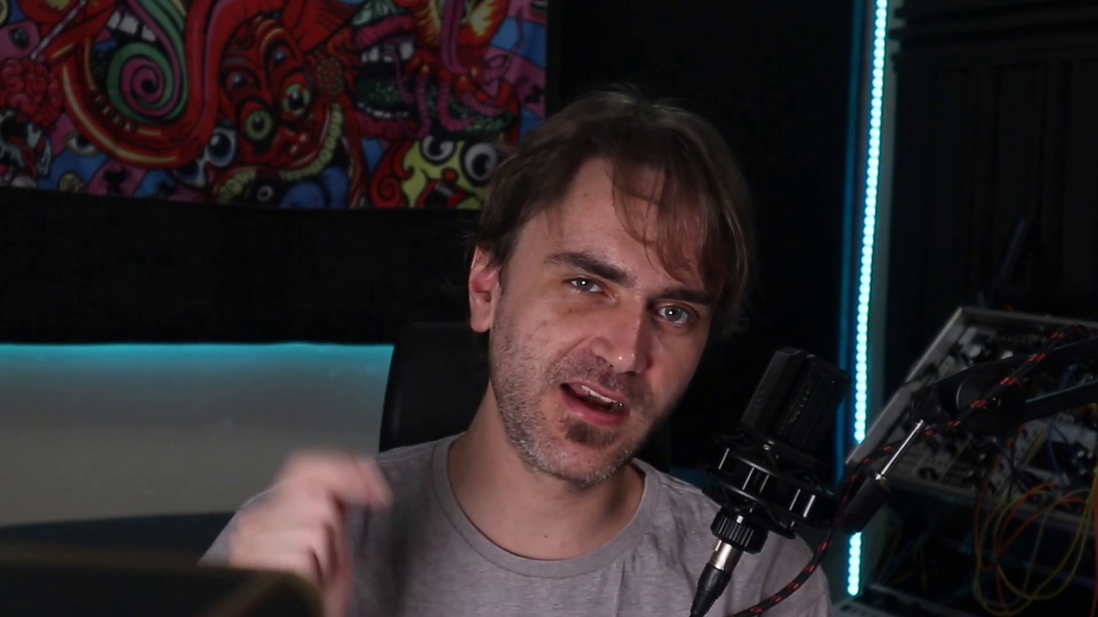